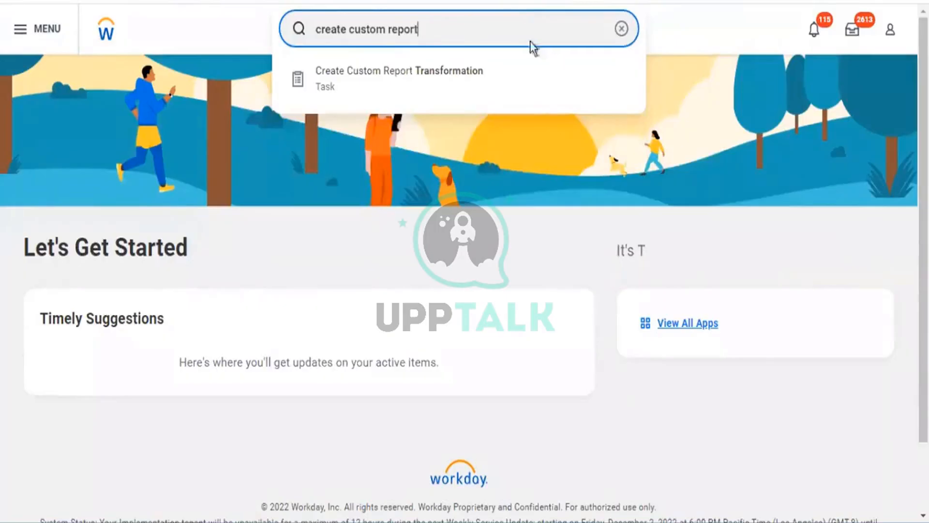
# Search for "start proxy" and open the Start Proxy task
pyautogui.moveTo(533, 37); pyautogui.dragTo(296, 12)
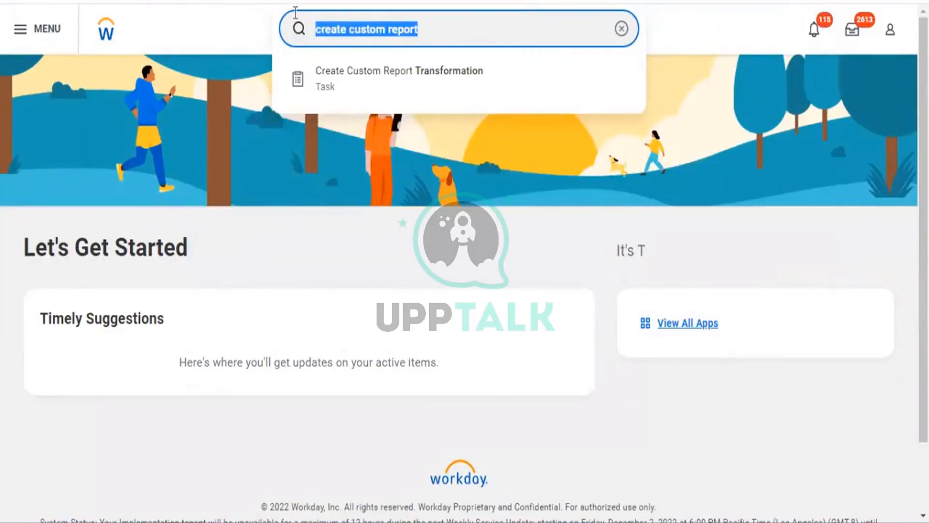
pyautogui.write('start p')
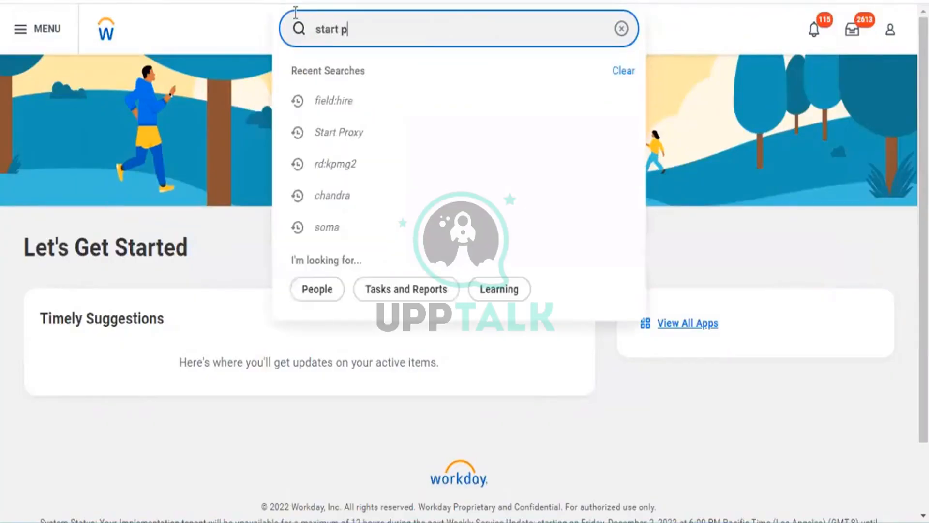
pyautogui.write('roxy')
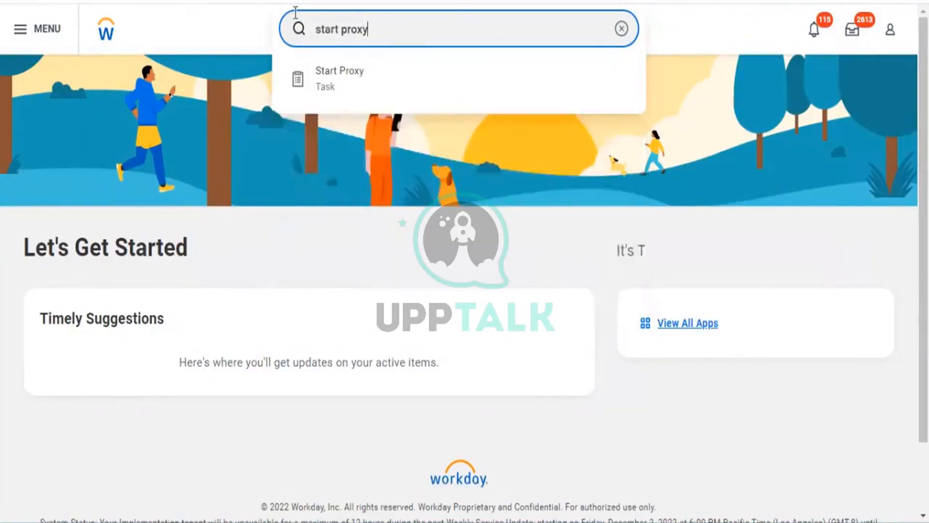
pyautogui.press('Down')
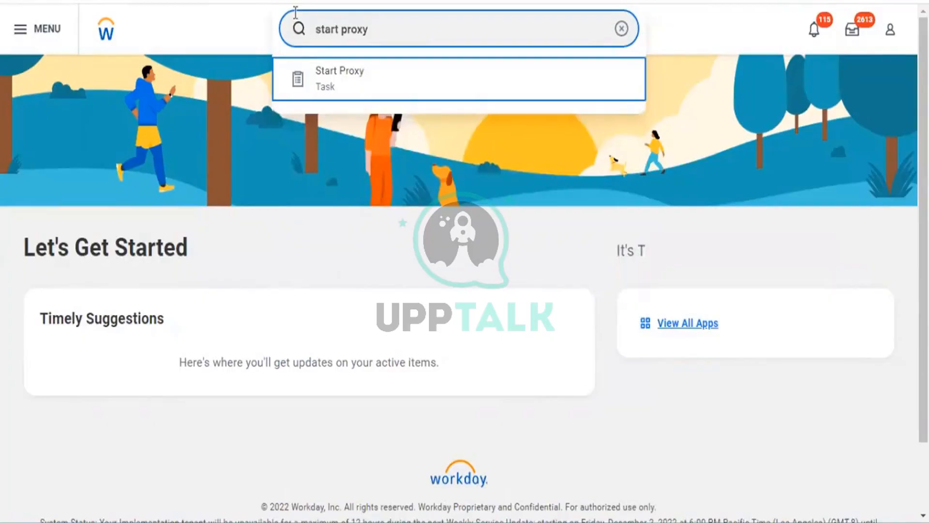
pyautogui.press('Return')
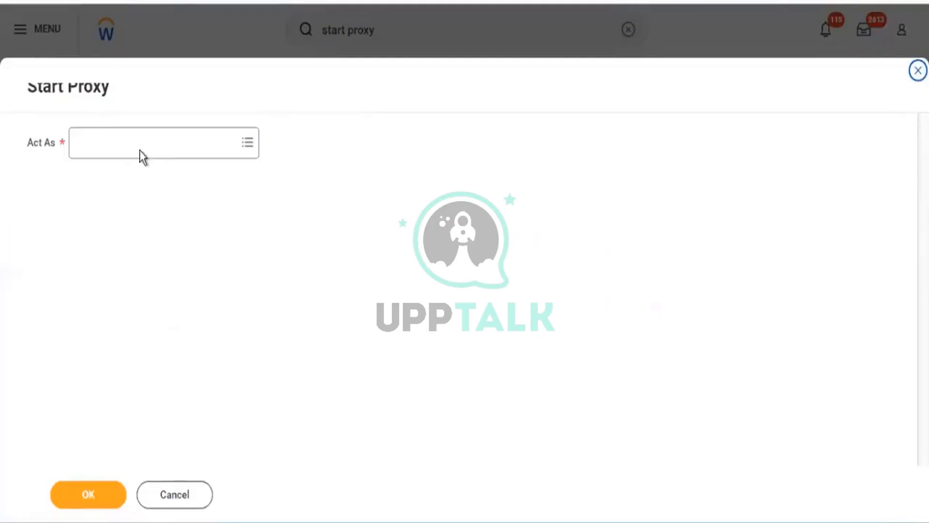
# Start a proxy session acting as the HR Officer in Executive Management
pyautogui.click(140, 147)
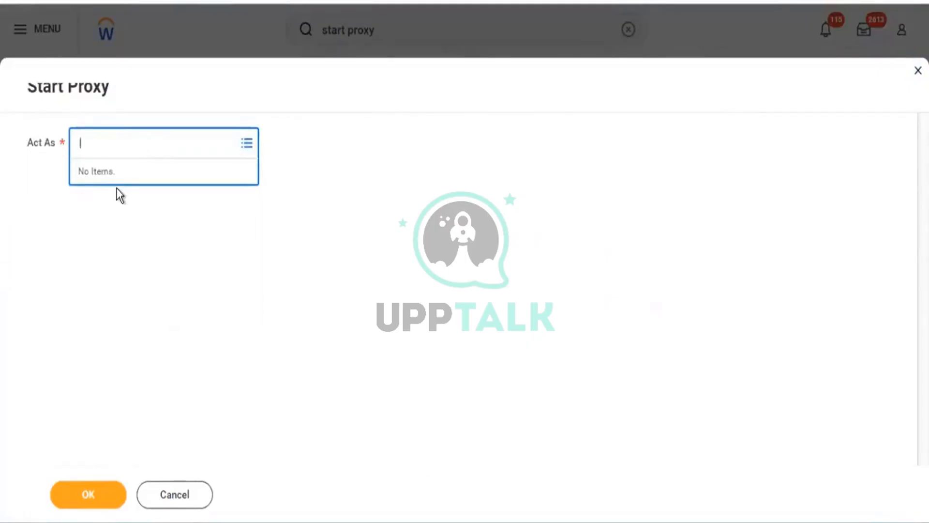
pyautogui.write('ogan mcneil')
pyautogui.press('Return')
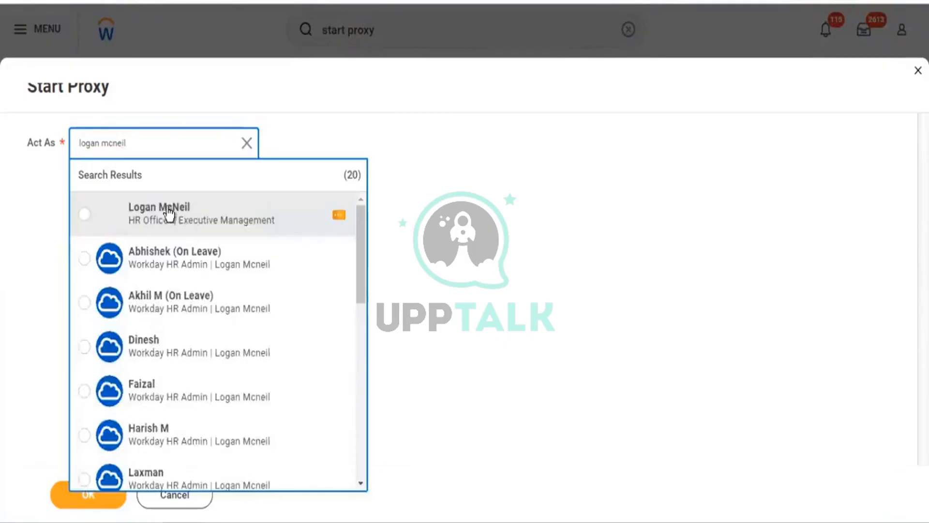
pyautogui.click(169, 213)
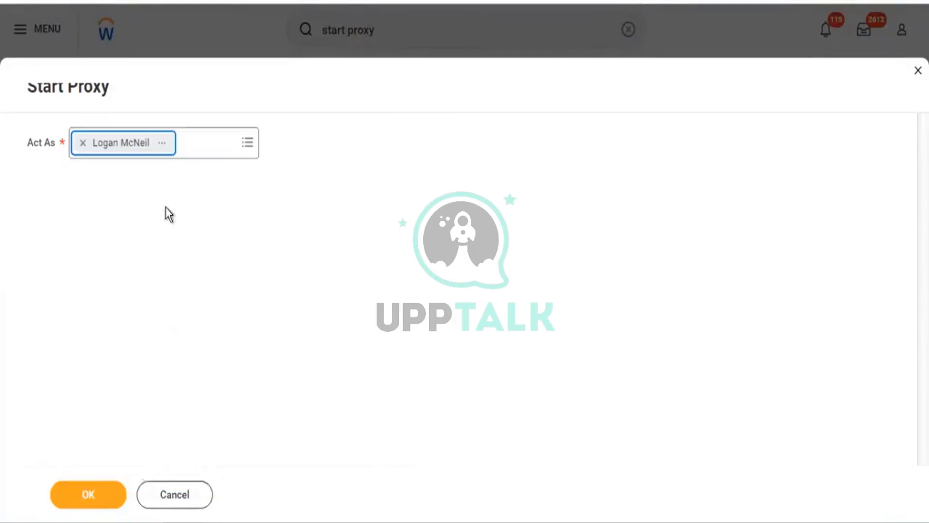
pyautogui.click(111, 501)
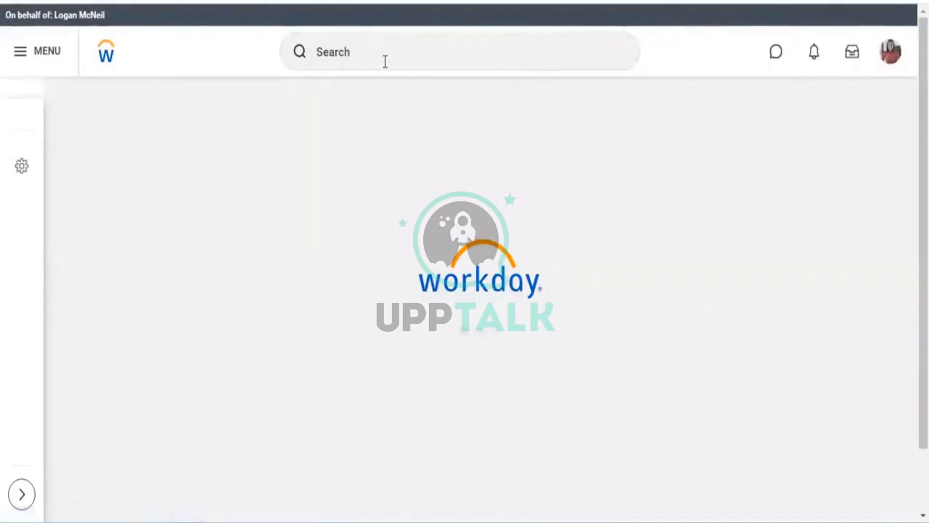
# Search for "create custom repo" and open the Create Custom Report task
pyautogui.click(412, 48)
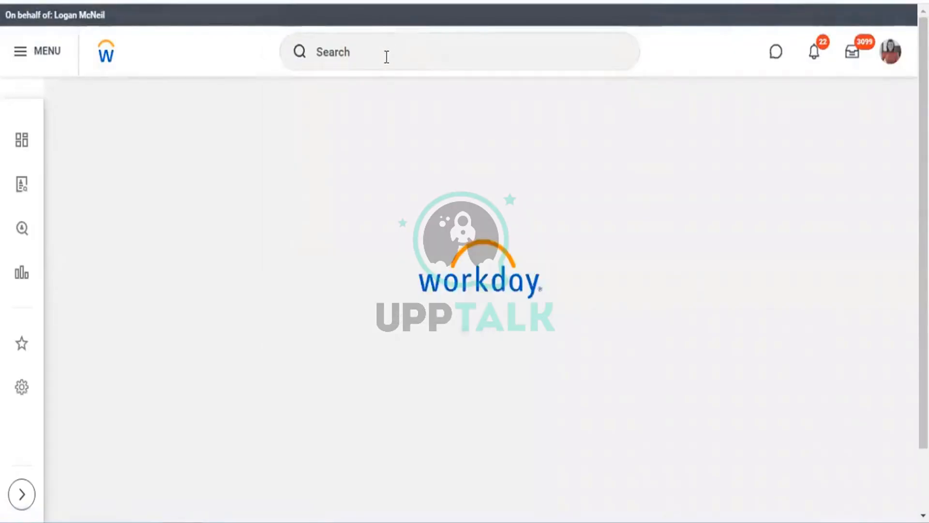
pyautogui.click(386, 57)
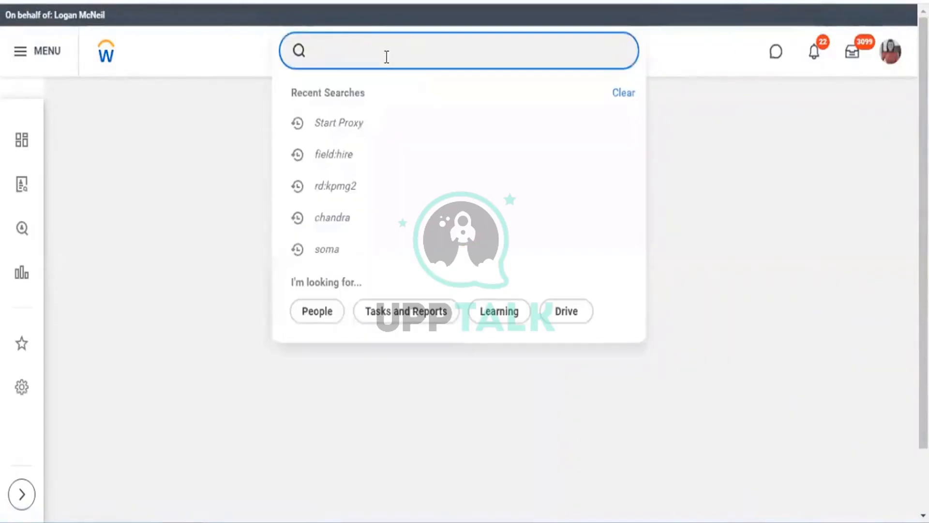
pyautogui.write('create')
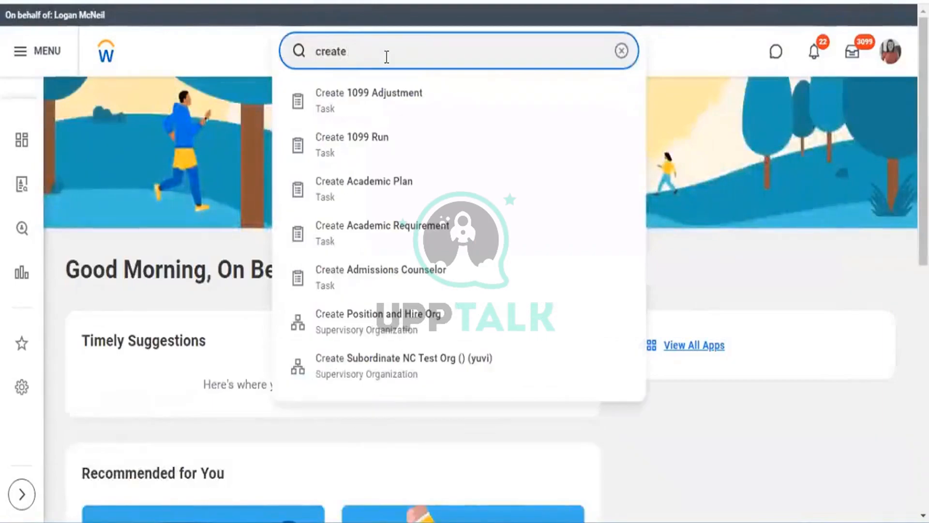
pyautogui.write(' custom repo')
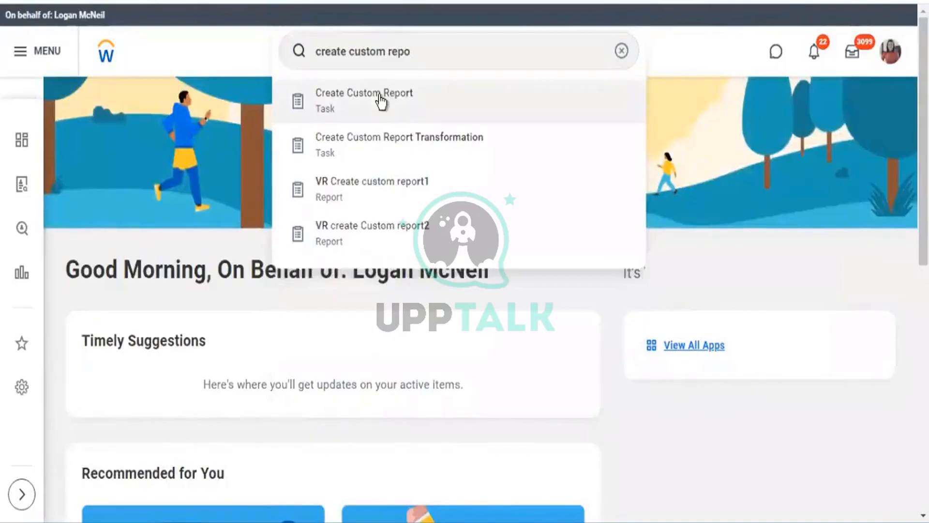
pyautogui.click(379, 96)
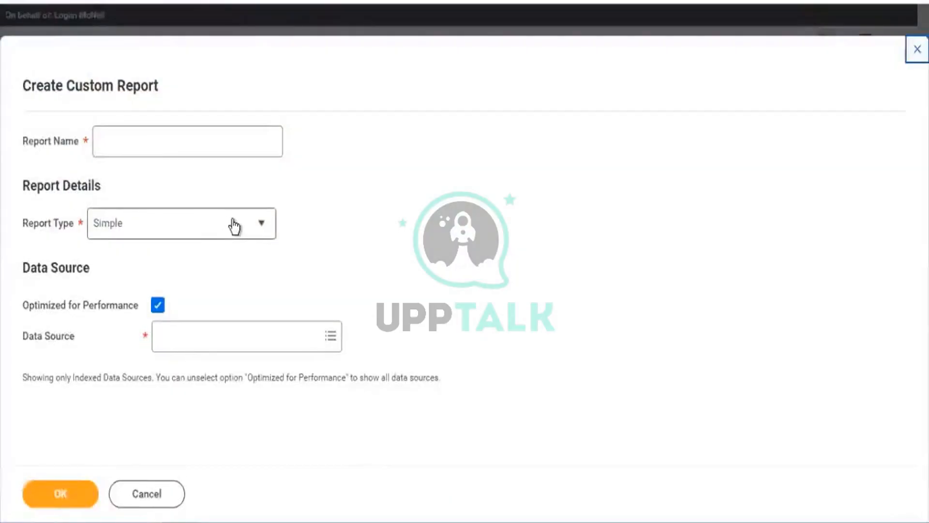
# Set the report type to Advanced and name the report "KPMG1 - Workers Gp"
pyautogui.click(152, 223)
pyautogui.click(115, 276)
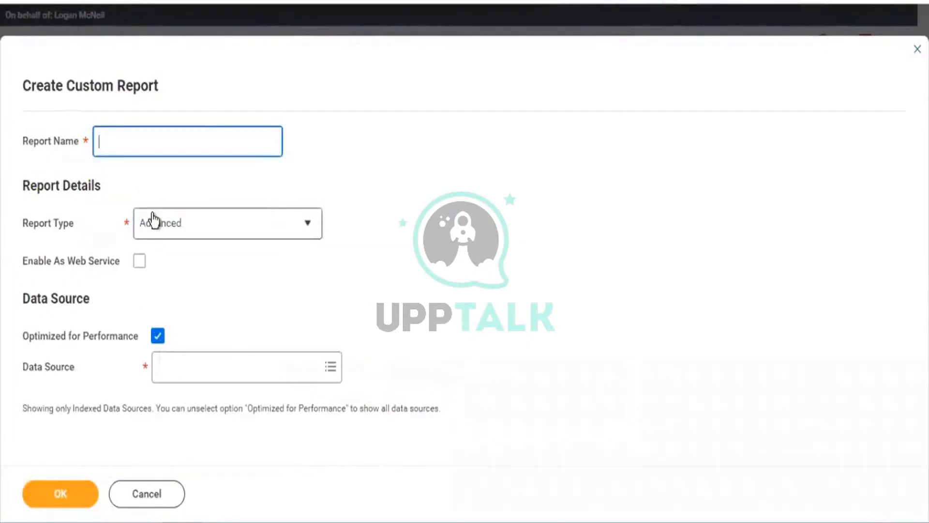
pyautogui.write('KPMG1 - Workers')
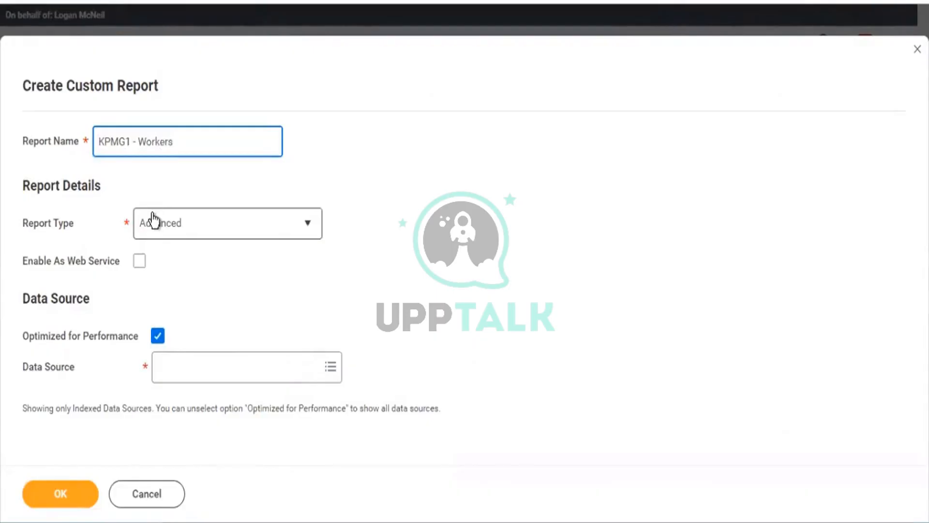
pyautogui.write(' Gp')
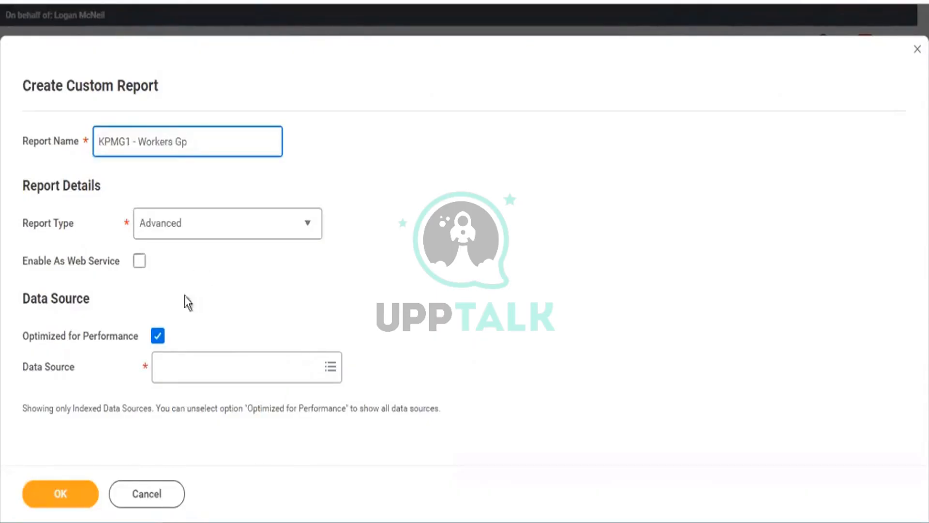
pyautogui.click(157, 336)
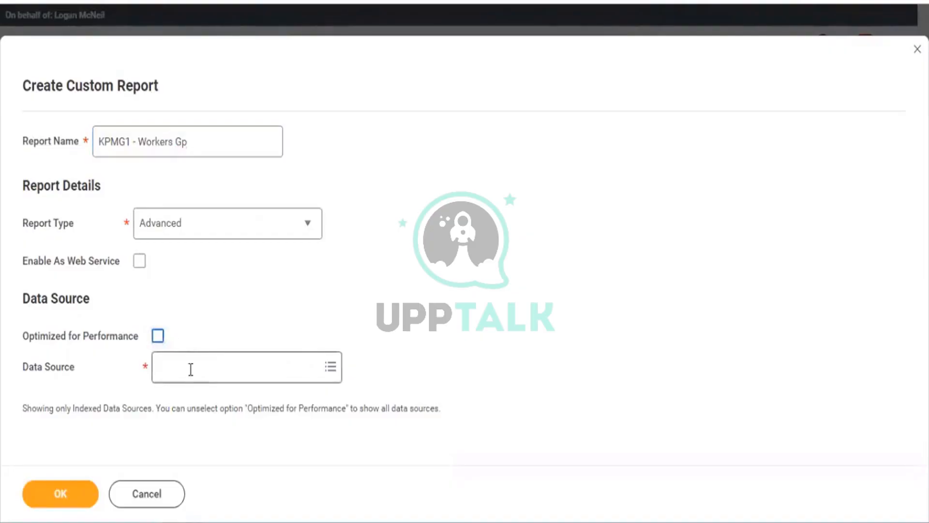
pyautogui.click(192, 367)
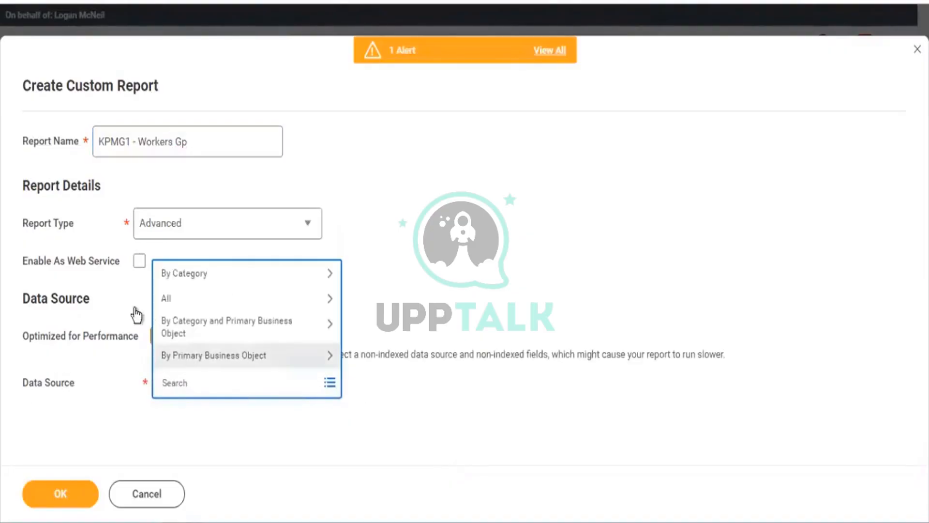
pyautogui.write('all')
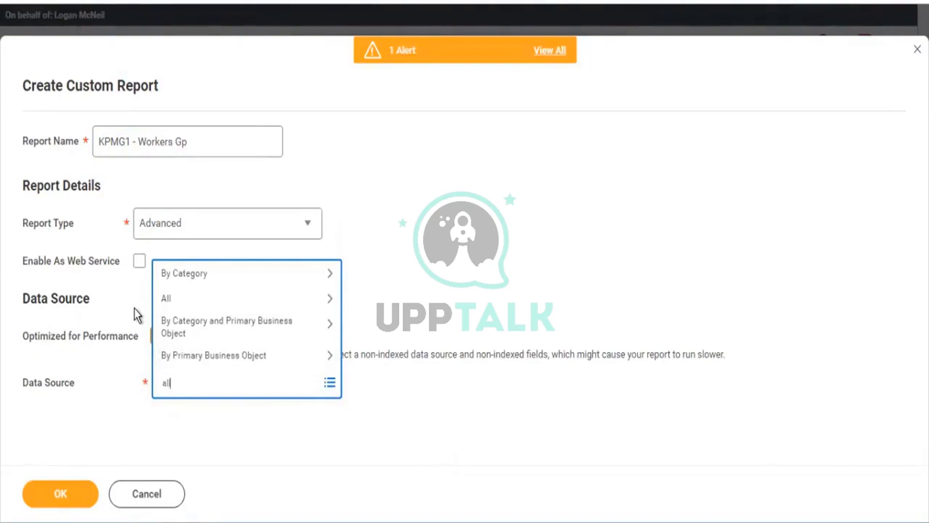
pyautogui.write(' act a')
pyautogui.press('BackSpace')
pyautogui.press('BackSpace')
pyautogui.press('BackSpace')
pyautogui.press('BackSpace')
pyautogui.press('BackSpace')
pyautogui.press('BackSpace')
pyautogui.press('BackSpace')
pyautogui.press('BackSpace')
pyautogui.press('BackSpace')
# Select Workers for HCM Reporting as the performance-optimized data source and create the report definition
pyautogui.write('worker Hcm repo7')
pyautogui.press('BackSpace')
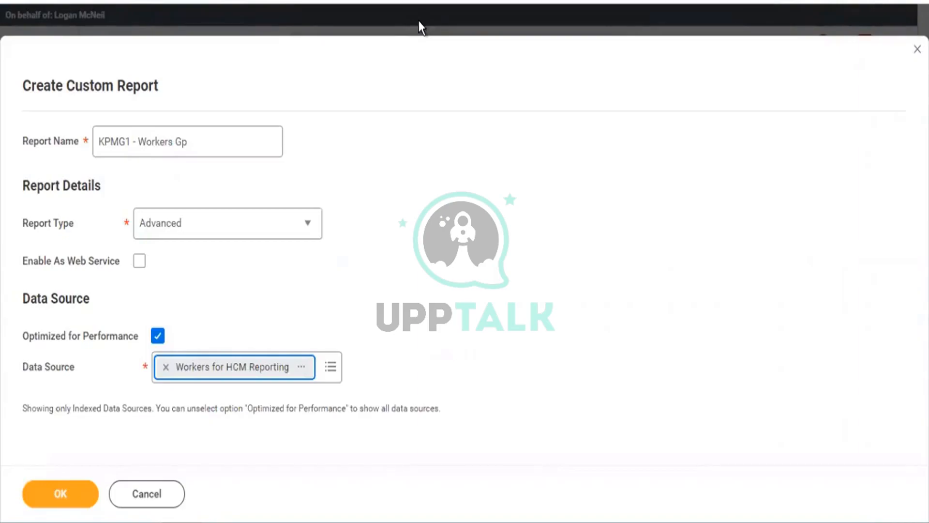
pyautogui.click(220, 380)
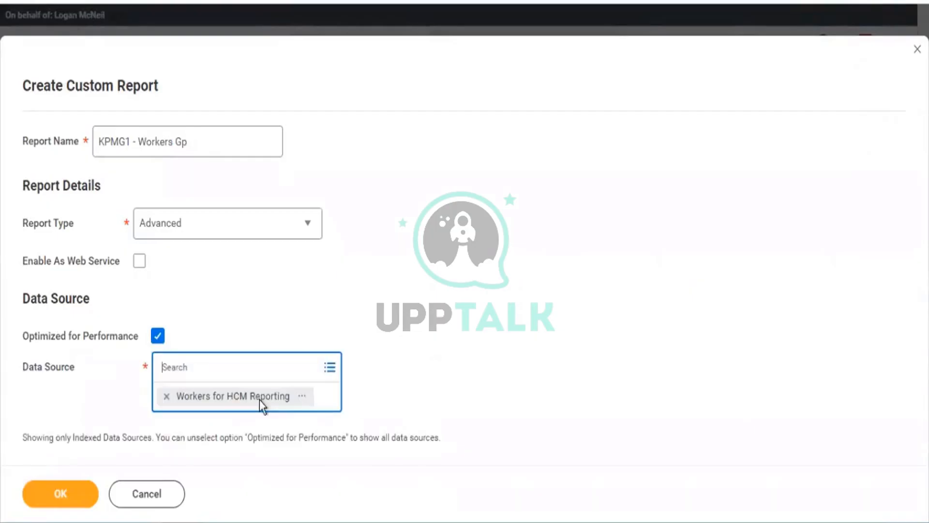
pyautogui.click(248, 397)
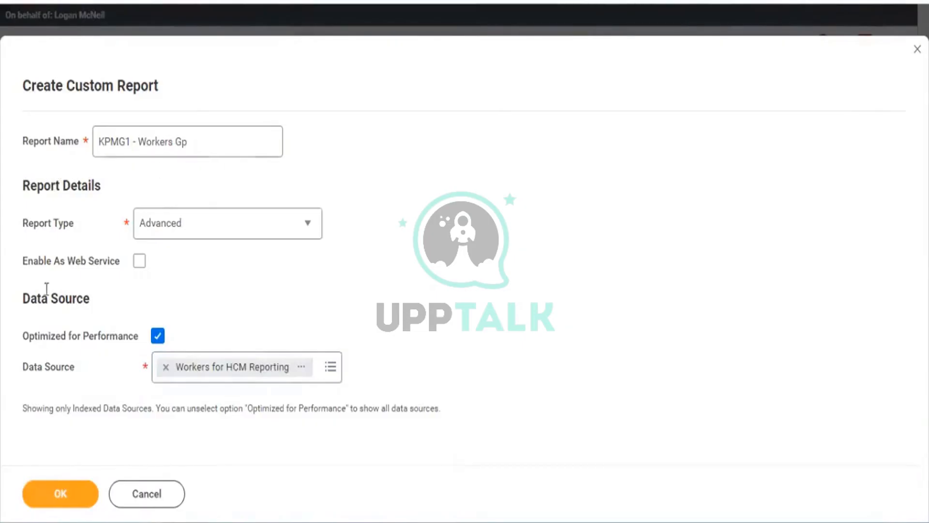
pyautogui.click(58, 492)
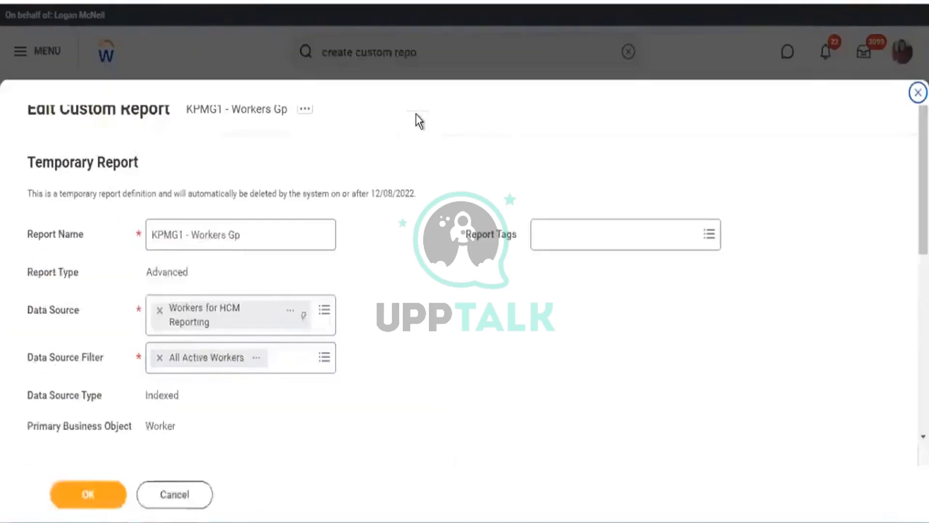
# Set the field of the report's first Worker column to Group Name
pyautogui.scroll(-7, 555, 369)
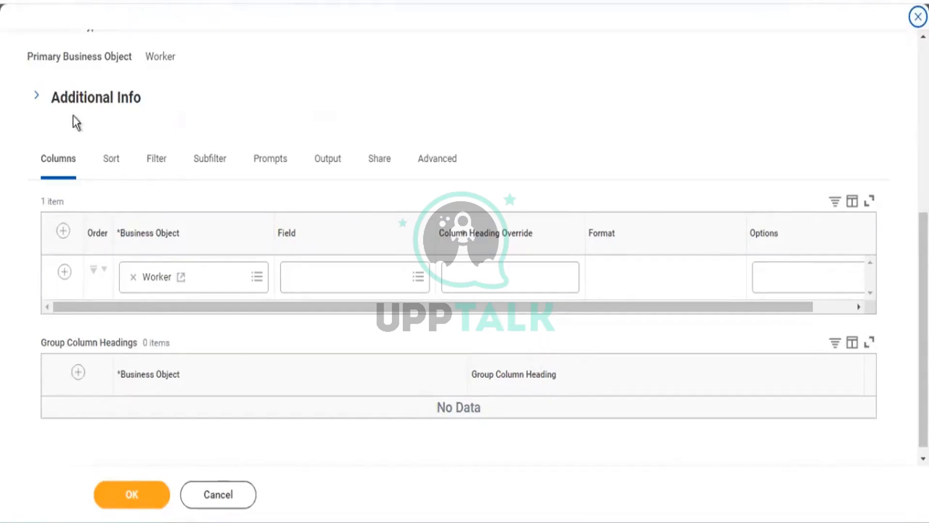
pyautogui.click(109, 160)
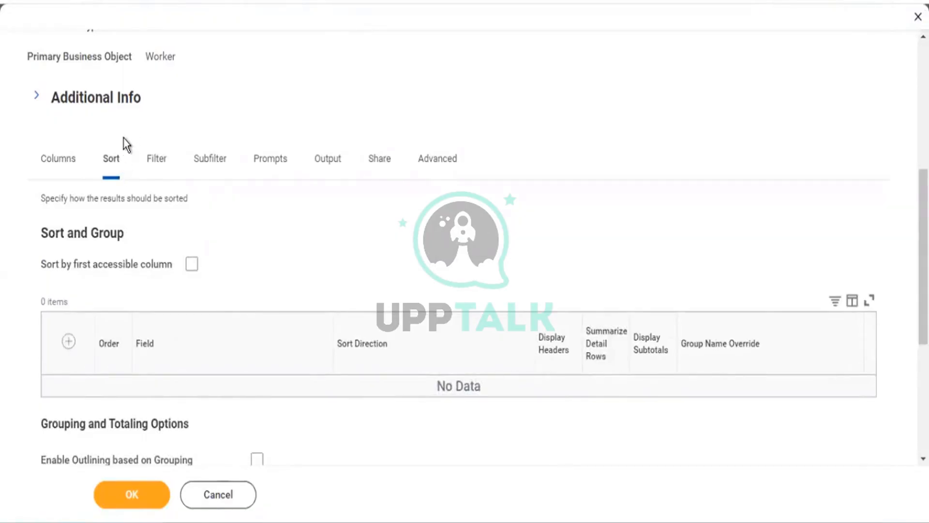
pyautogui.click(60, 167)
pyautogui.click(67, 167)
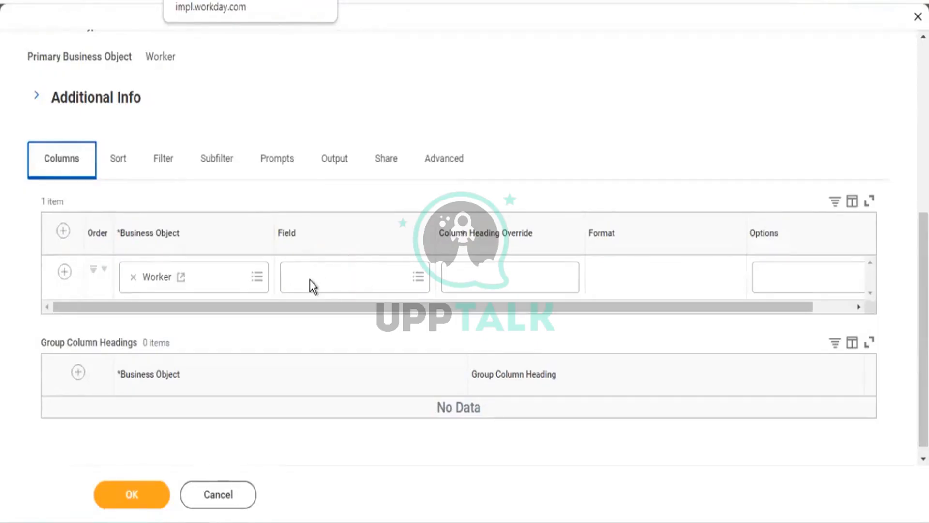
pyautogui.click(318, 290)
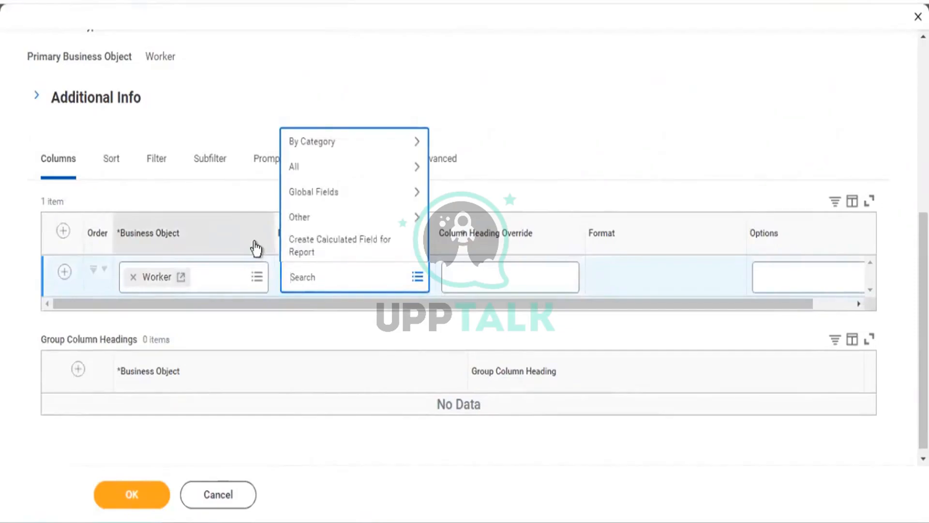
pyautogui.write('group')
pyautogui.press('Return')
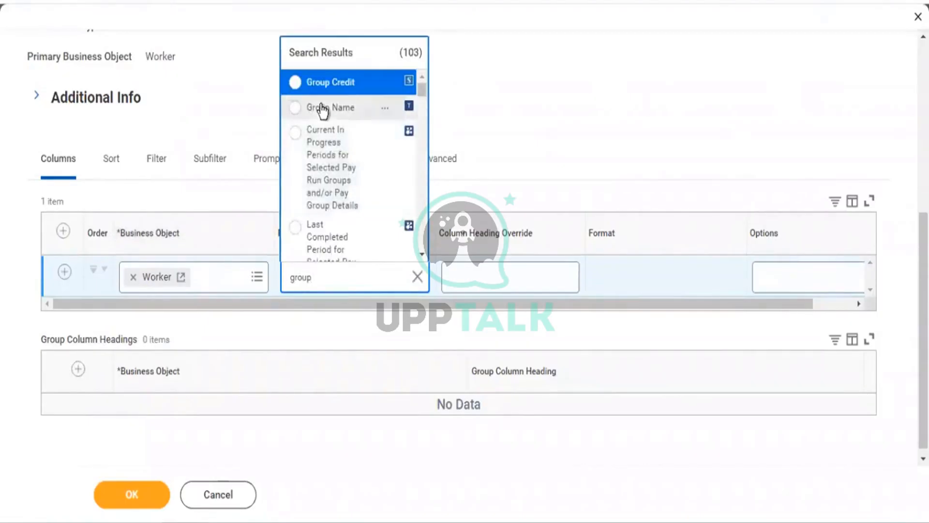
pyautogui.click(321, 109)
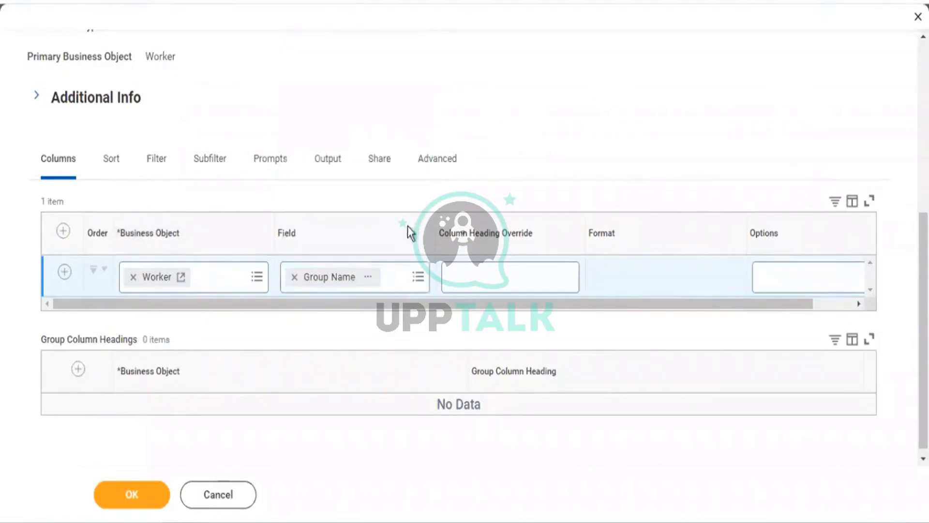
# Examine the description of the Group Name report field, then close its details
pyautogui.click(369, 276)
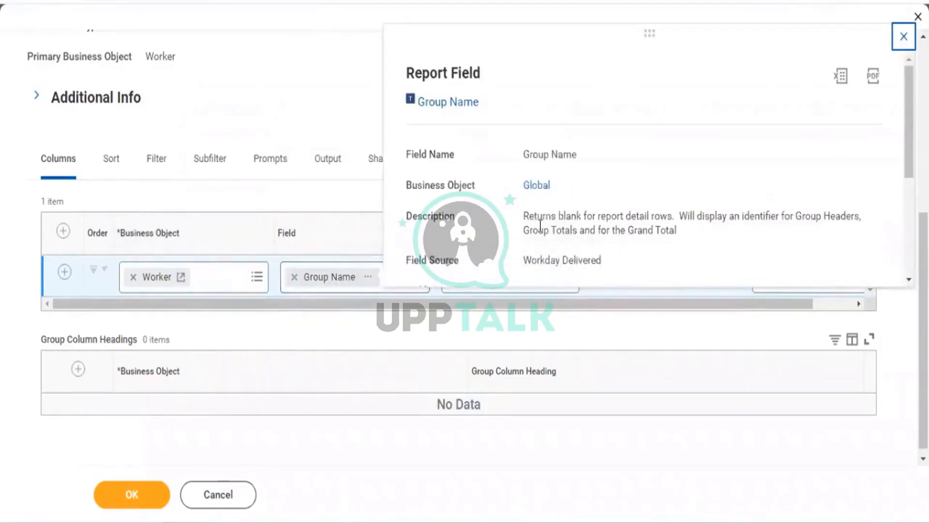
pyautogui.moveTo(537, 216); pyautogui.dragTo(690, 238)
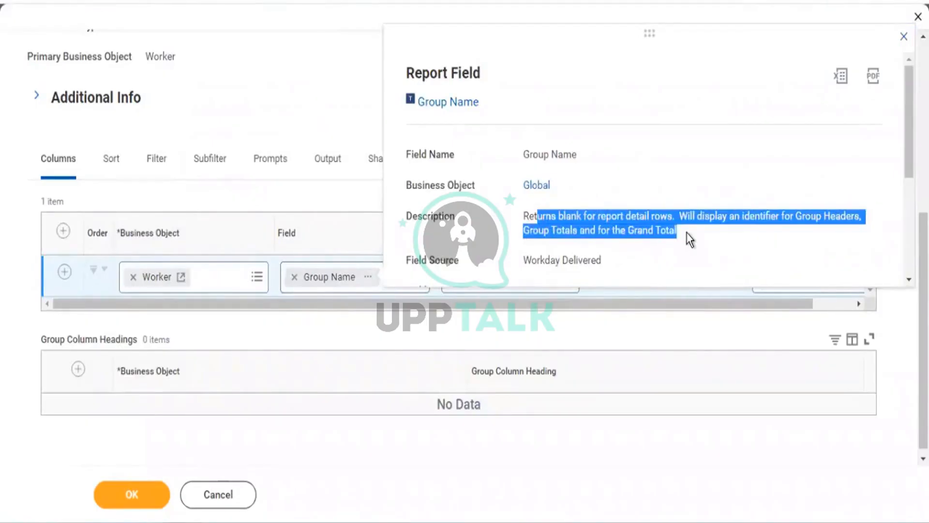
pyautogui.click(684, 237)
pyautogui.moveTo(683, 234); pyautogui.dragTo(621, 219)
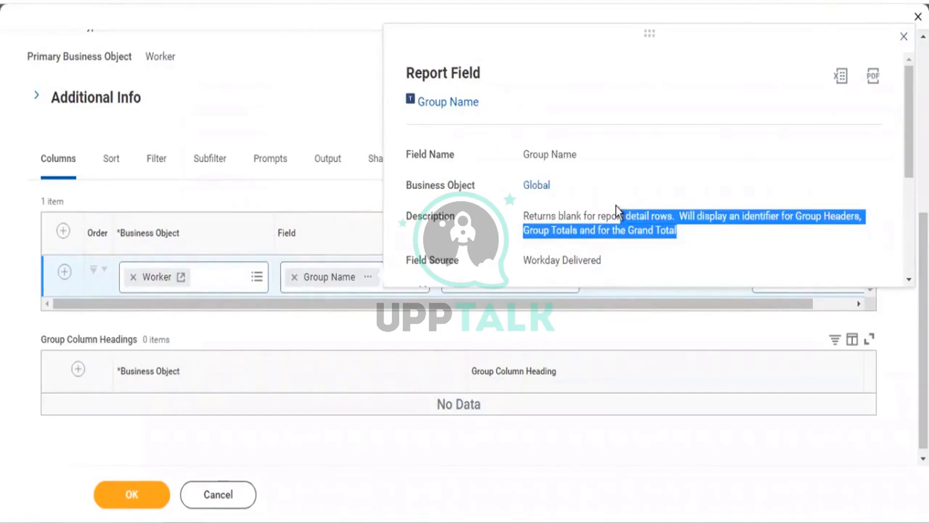
pyautogui.click(311, 83)
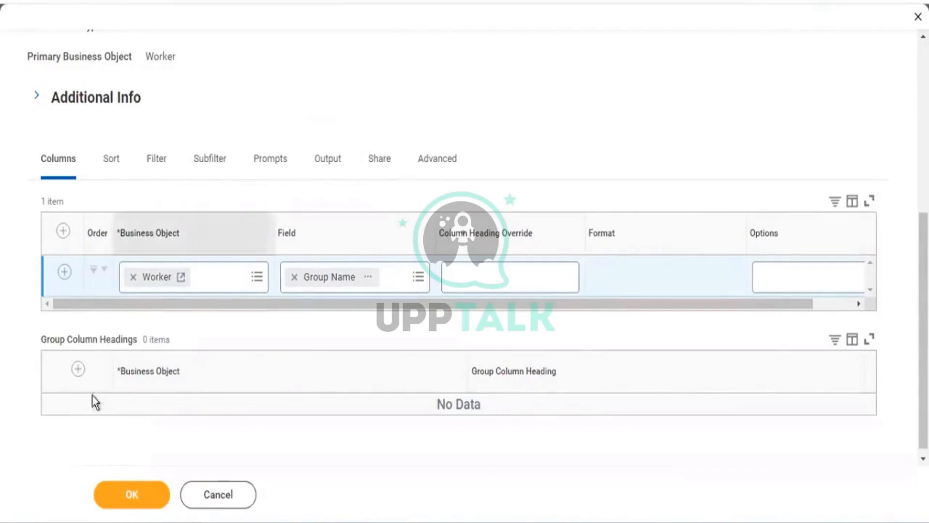
# Add a second column on the Worker business object with the field set to Worker
pyautogui.click(64, 273)
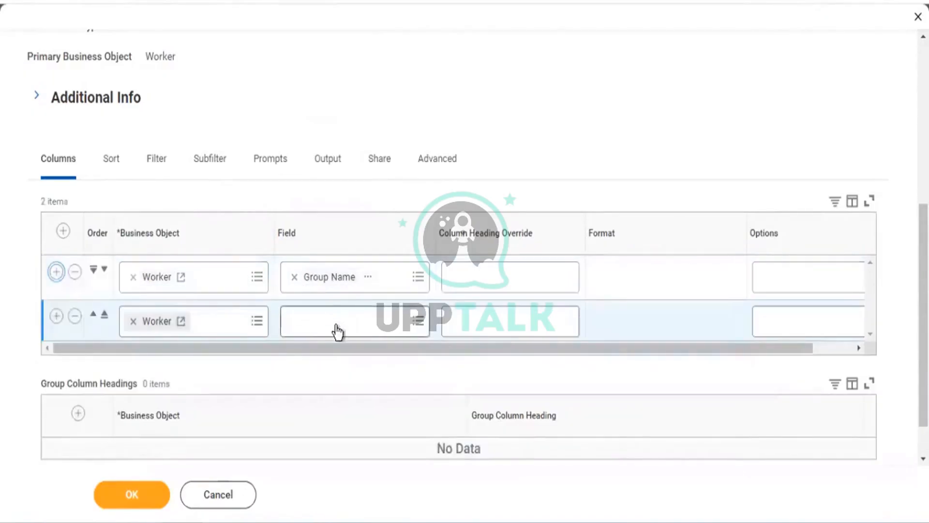
pyautogui.click(340, 321)
pyautogui.write('worker')
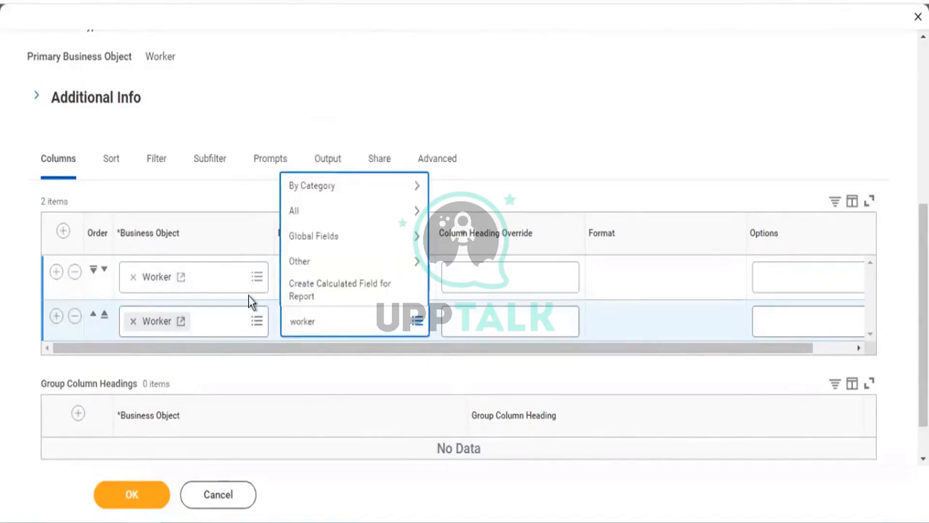
pyautogui.press('Return')
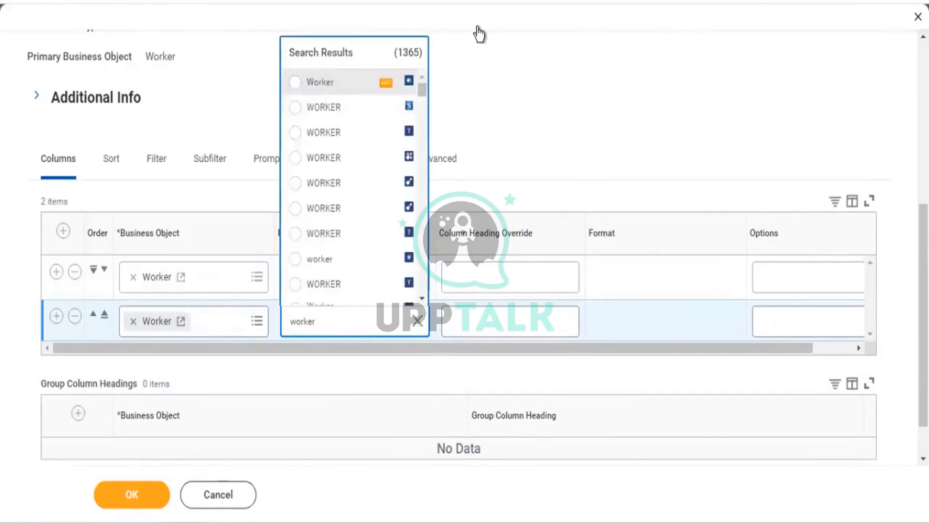
pyautogui.press('Return')
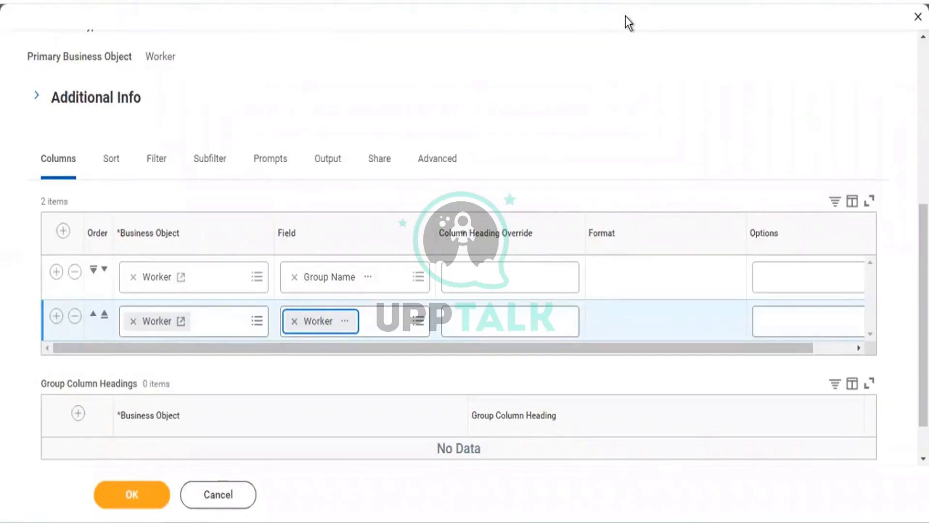
pyautogui.click(391, 321)
pyautogui.click(363, 178)
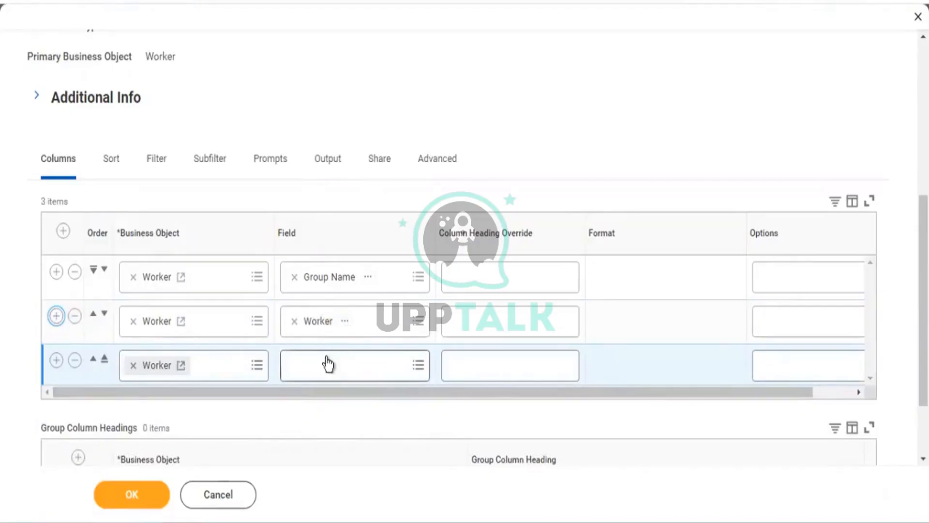
# Set the field of the third Worker column to Total Base Pay Amount
pyautogui.click(368, 375)
pyautogui.write('to')
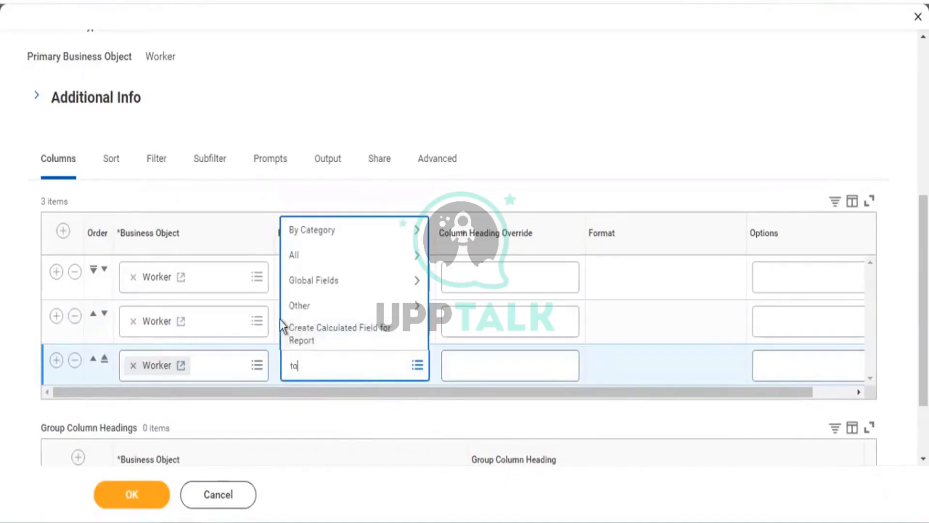
pyautogui.write('tal base pay amount')
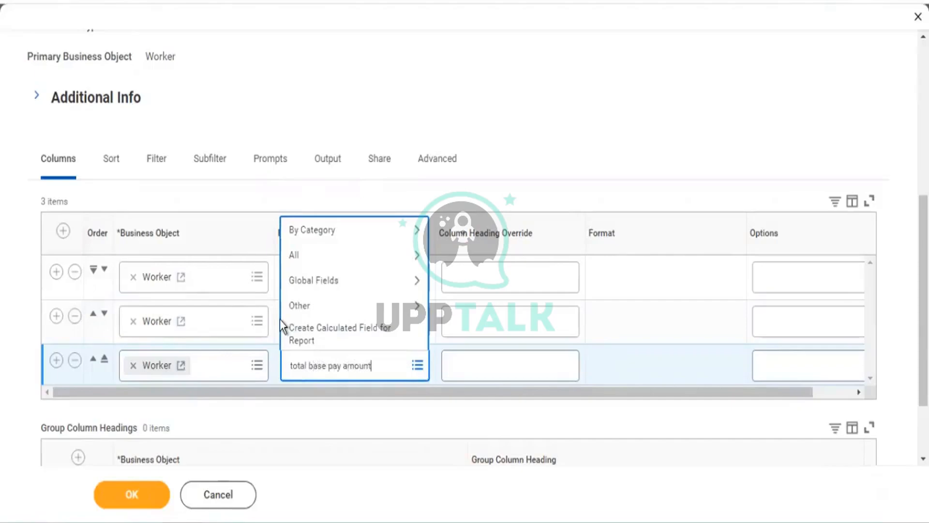
pyautogui.press('Return')
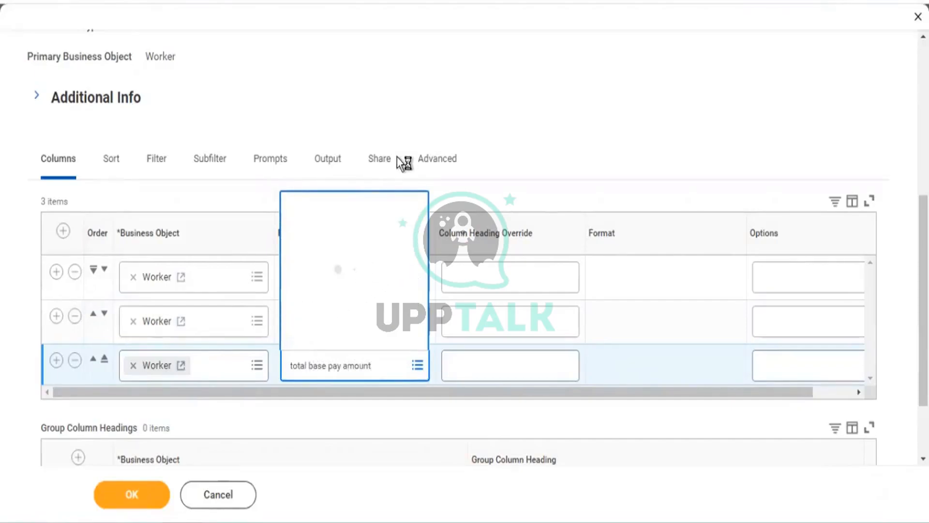
pyautogui.click(325, 89)
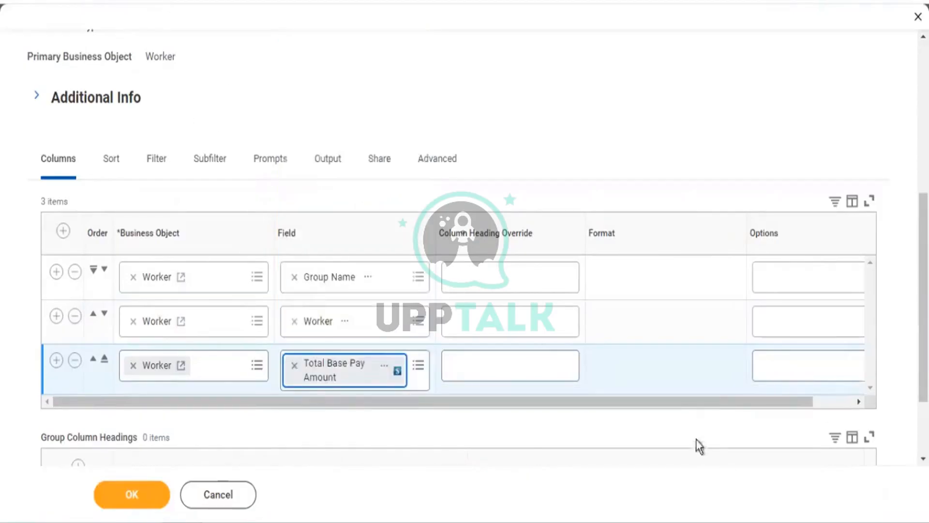
# Apply the Sum option to the Total Base Pay Amount column
pyautogui.moveTo(712, 400); pyautogui.dragTo(852, 412)
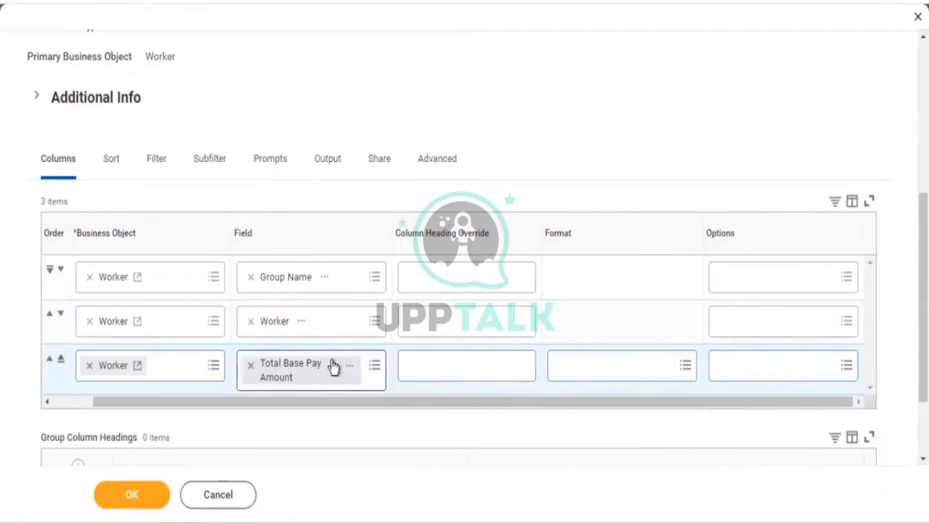
pyautogui.click(758, 374)
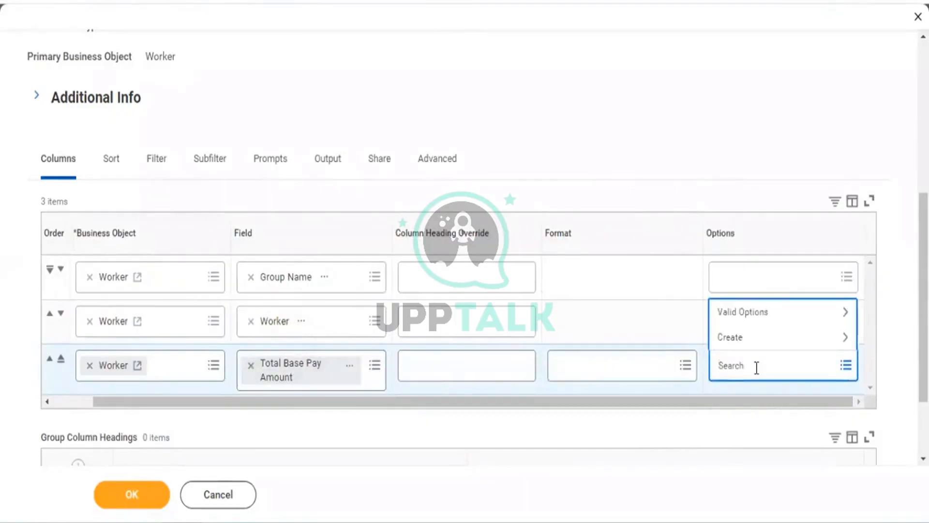
pyautogui.click(761, 314)
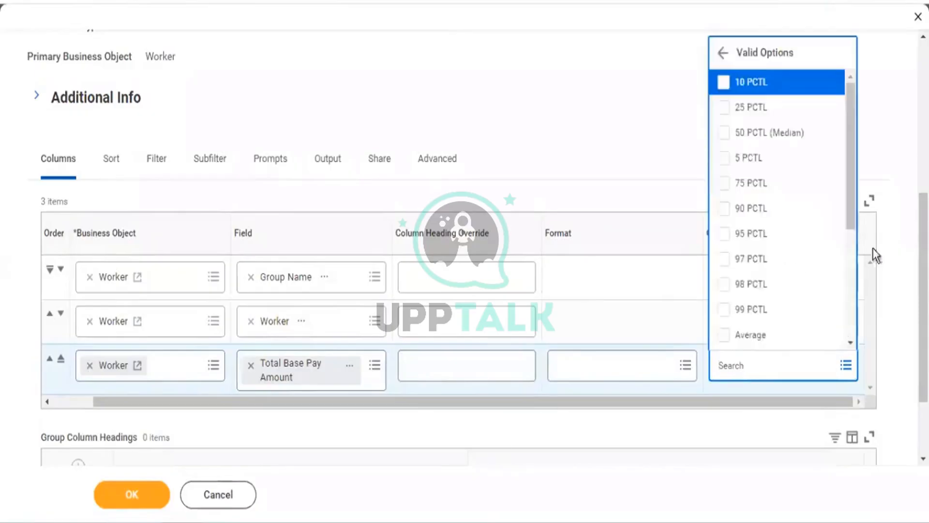
pyautogui.scroll(-2, 850, 185)
pyautogui.scroll(-3, 843, 274)
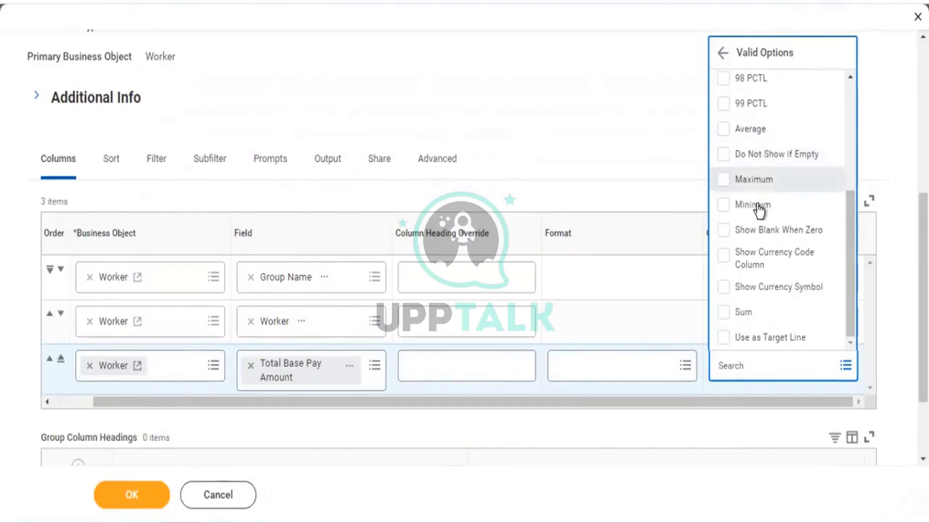
pyautogui.click(729, 320)
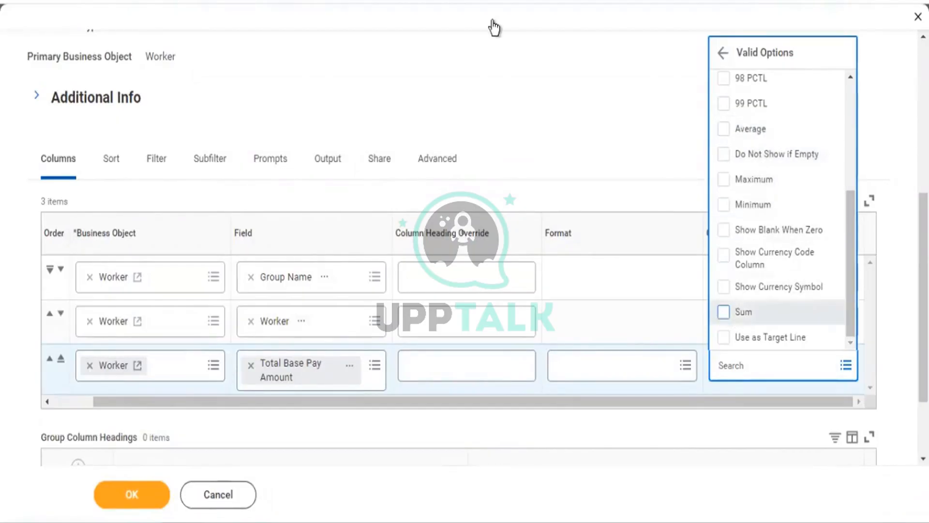
pyautogui.click(267, 415)
pyautogui.moveTo(266, 413); pyautogui.dragTo(224, 412)
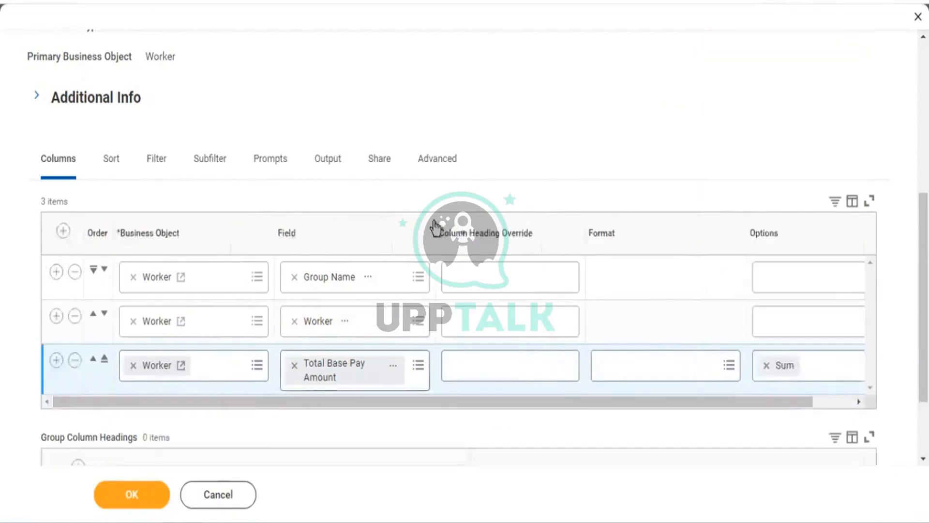
# Add a fourth column on the Worker business object with the field set to Count
pyautogui.click(54, 361)
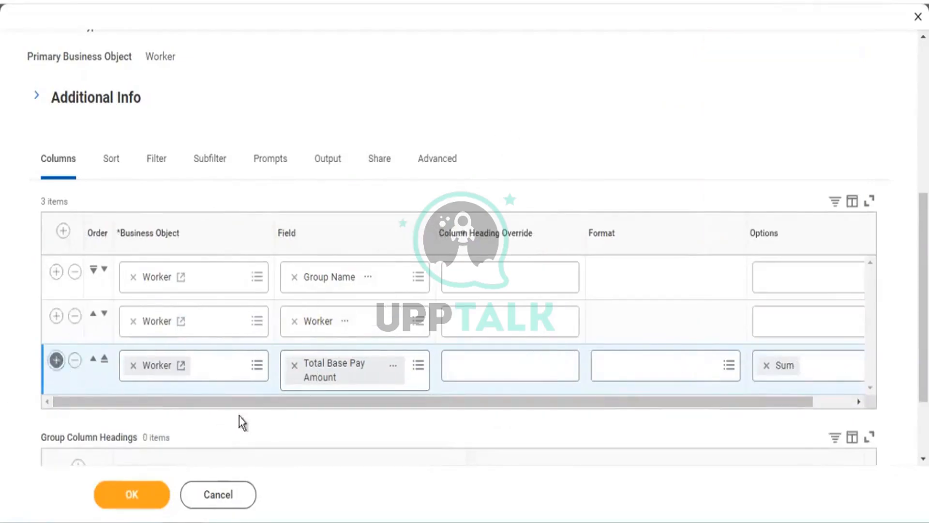
pyautogui.click(321, 424)
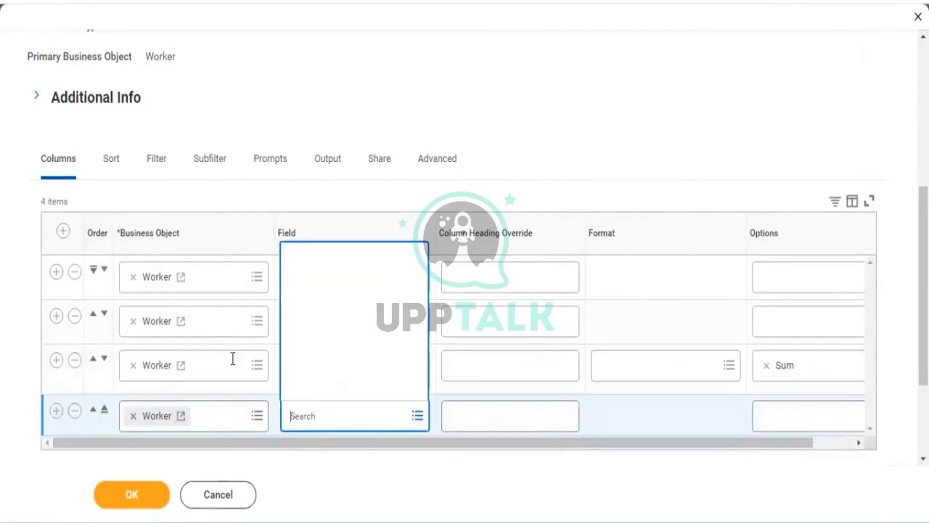
pyautogui.write('count')
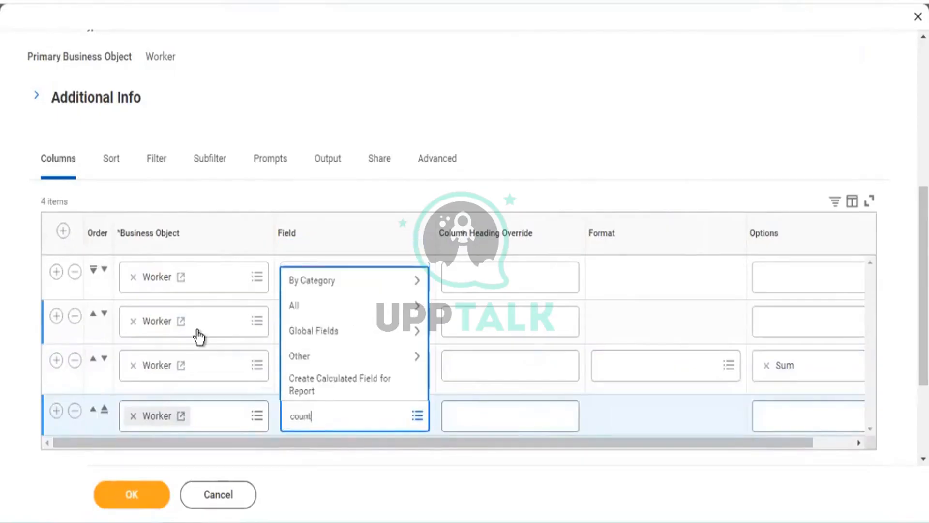
pyautogui.press('Return')
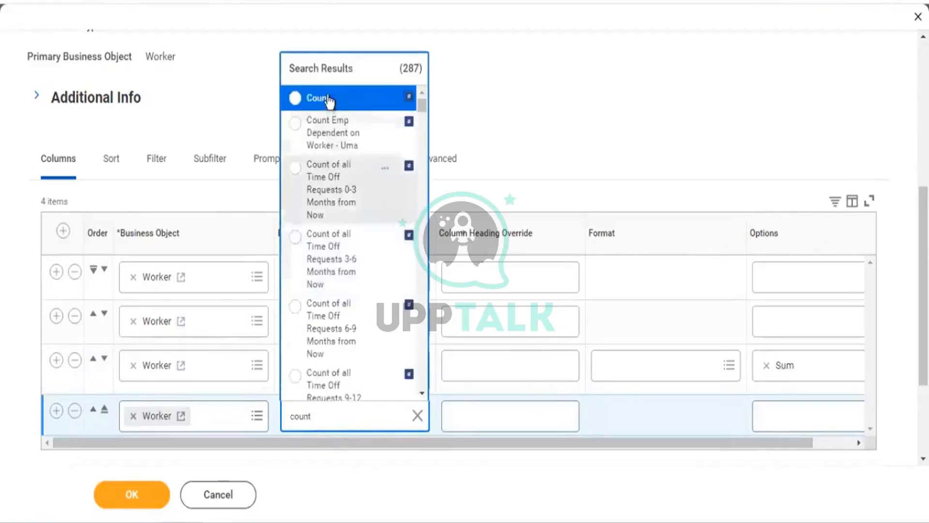
pyautogui.click(329, 101)
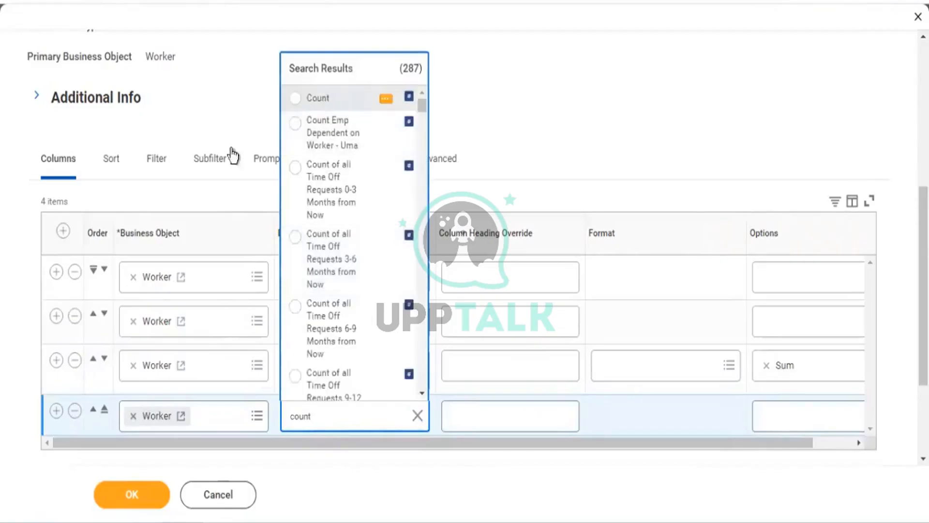
pyautogui.click(465, 157)
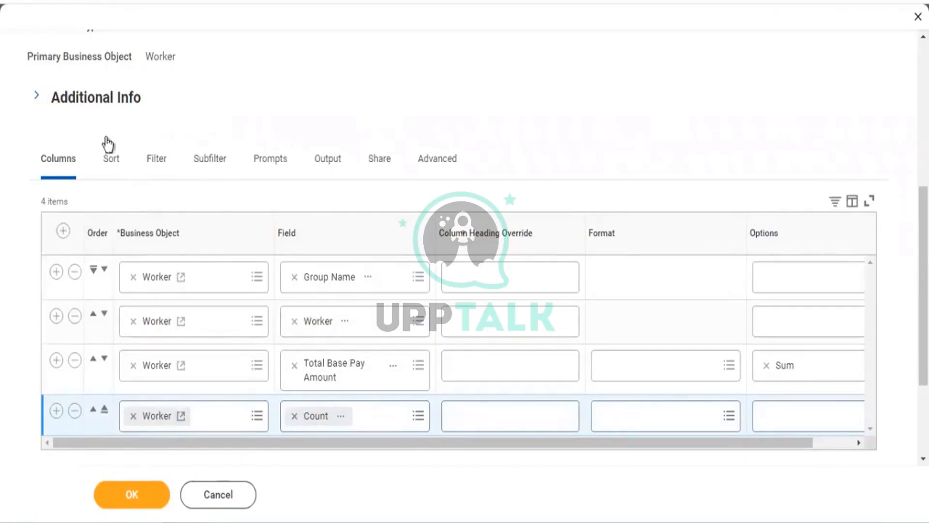
# Add a sort and group row on the first Location field and enable Display Headers for it
pyautogui.click(110, 162)
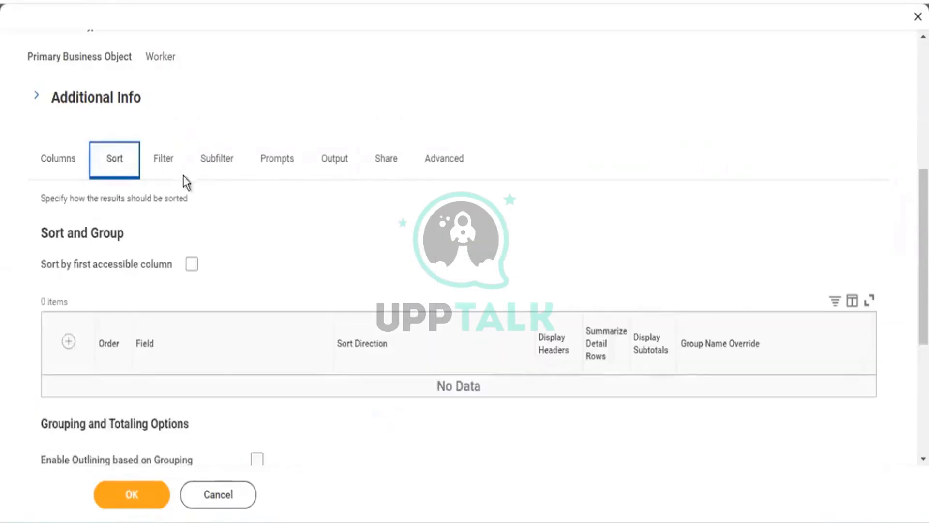
pyautogui.click(68, 343)
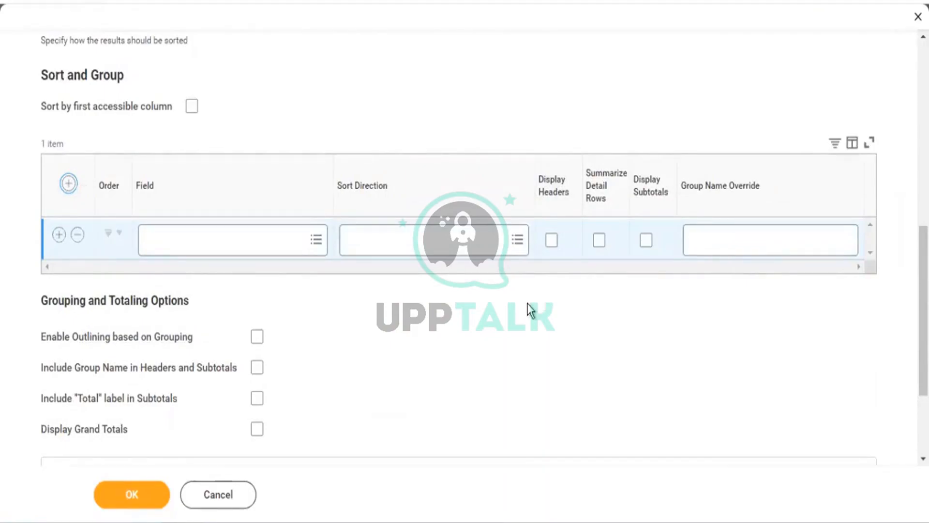
pyautogui.click(232, 239)
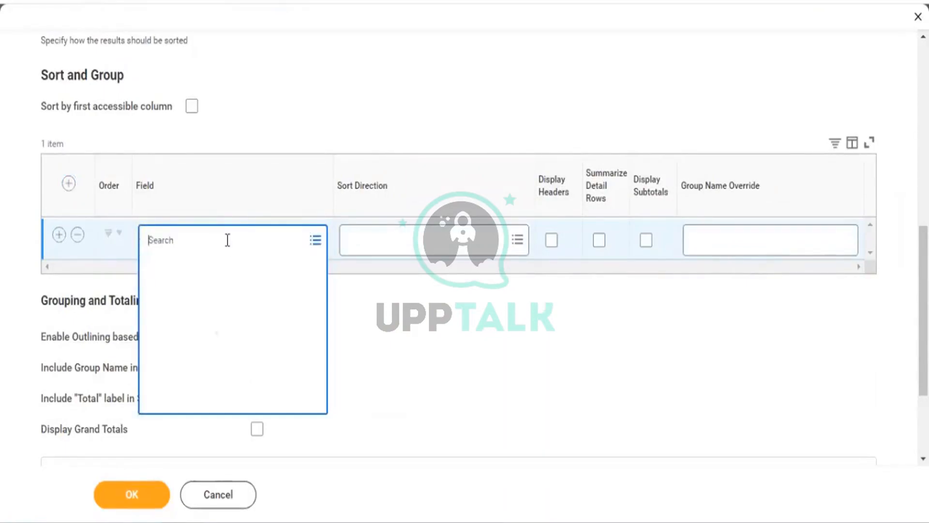
pyautogui.write('idcat')
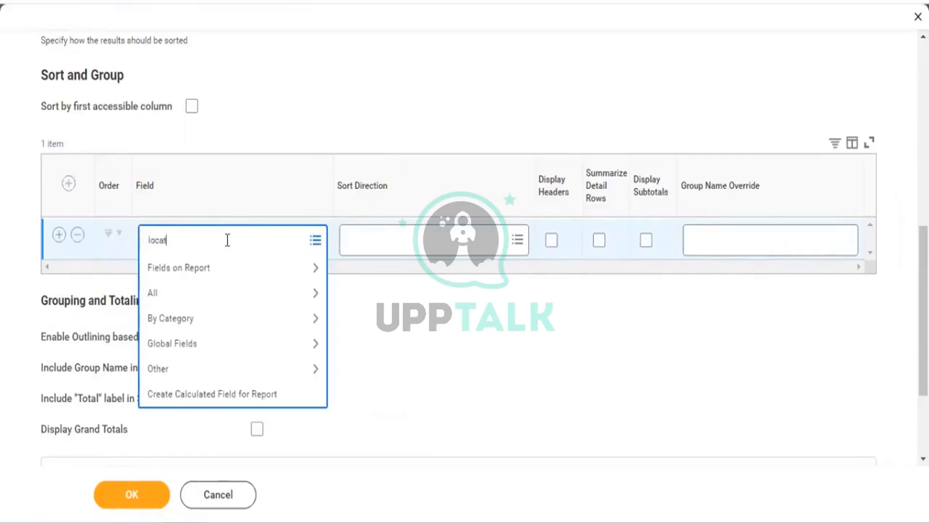
pyautogui.write('ion')
pyautogui.press('Return')
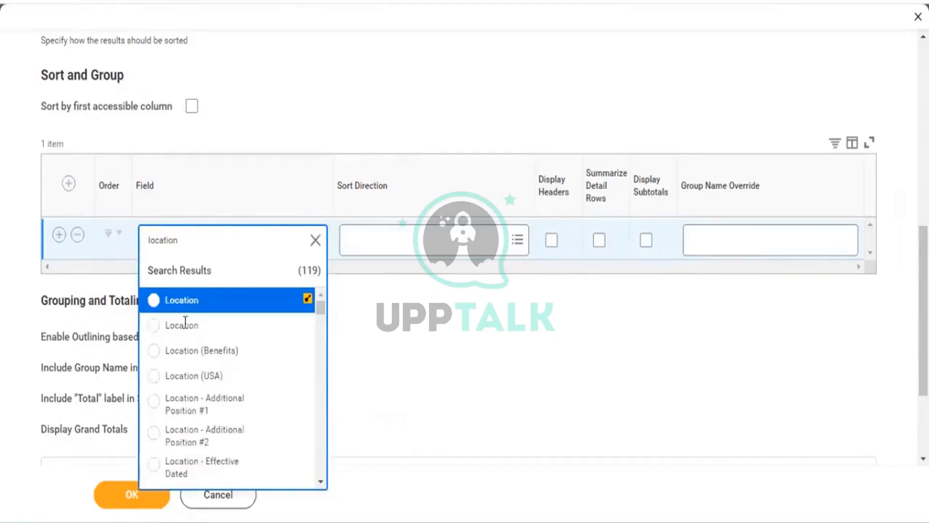
pyautogui.click(167, 299)
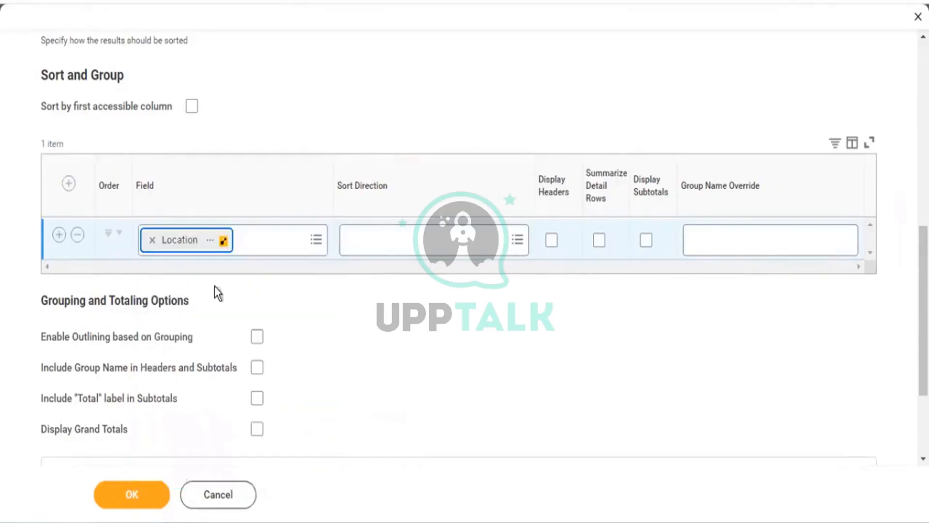
pyautogui.click(551, 241)
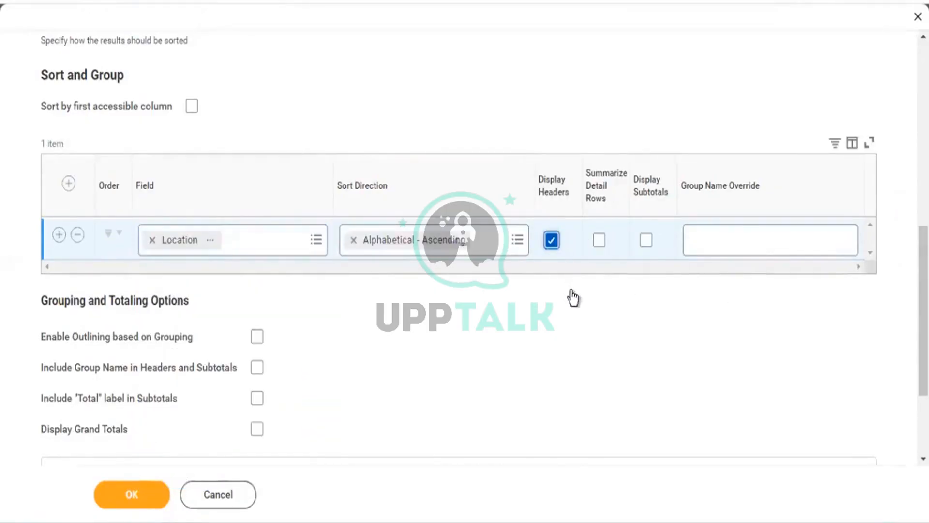
# Review the report's column fields, the Display Headers setting of the Location sort row and the grouping and totaling options
pyautogui.scroll(5, 78, 247)
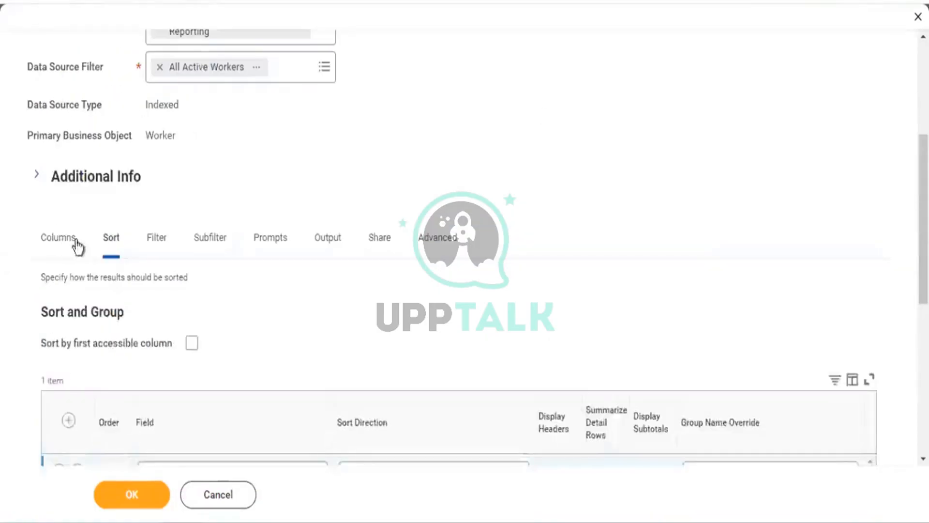
pyautogui.click(71, 237)
pyautogui.scroll(-5, 311, 318)
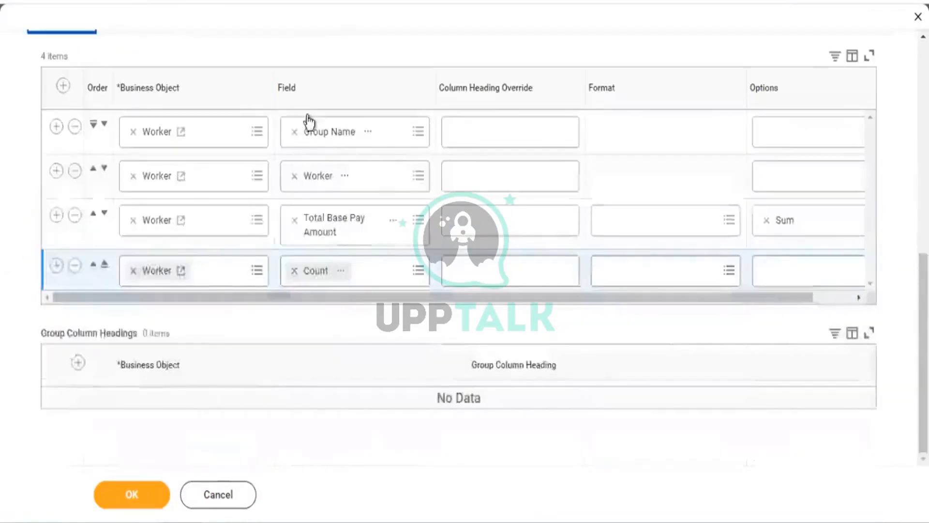
pyautogui.scroll(5, 195, 138)
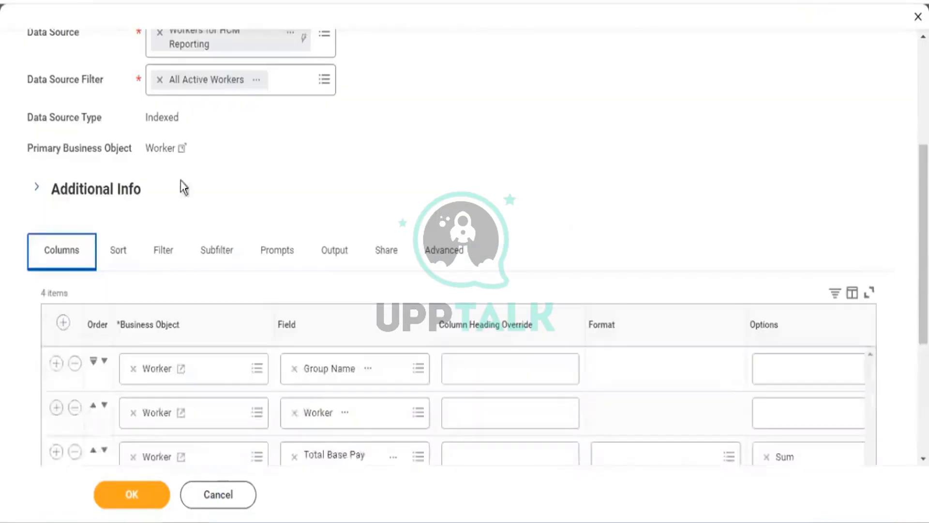
pyautogui.click(124, 264)
pyautogui.scroll(-3, 581, 305)
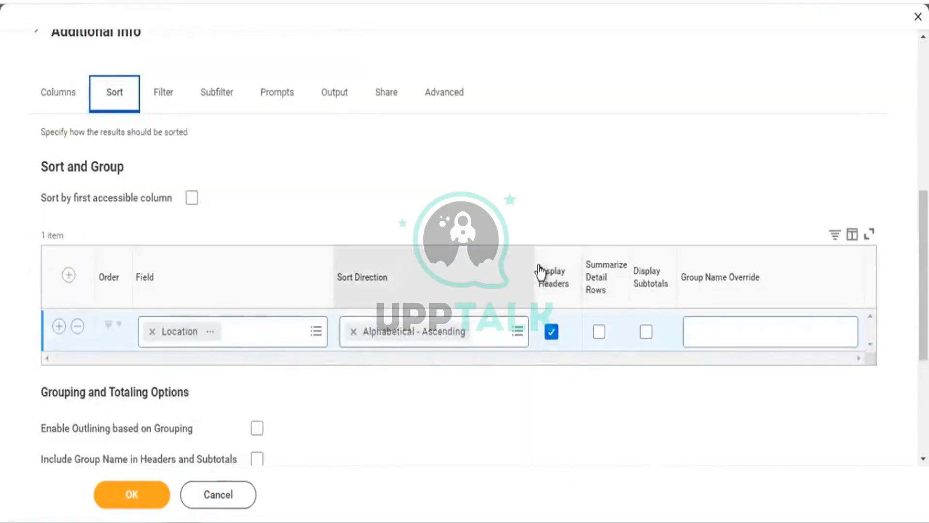
pyautogui.tripleClick(560, 293)
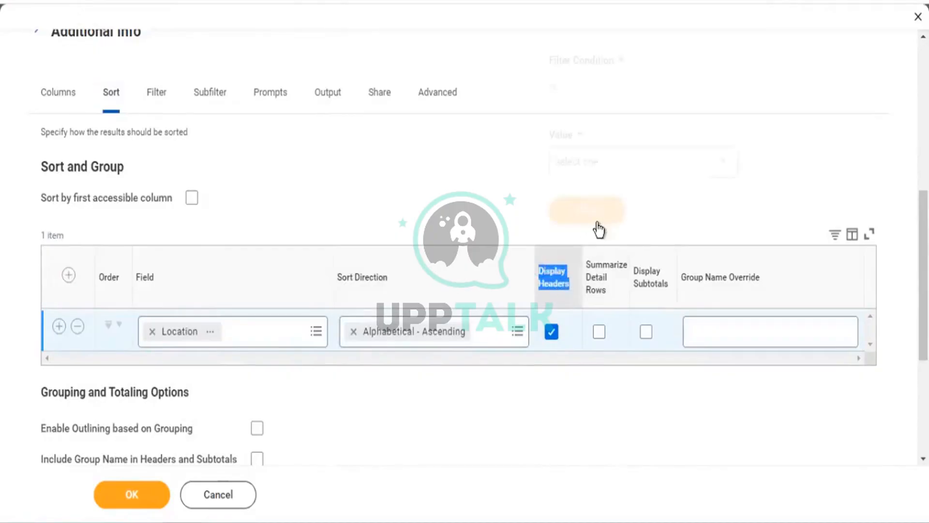
pyautogui.click(418, 159)
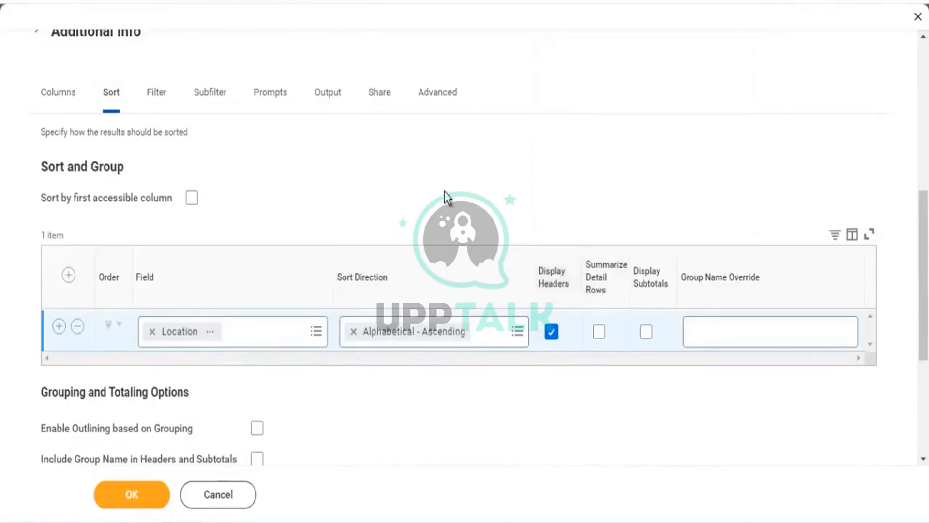
pyautogui.scroll(-3, 512, 302)
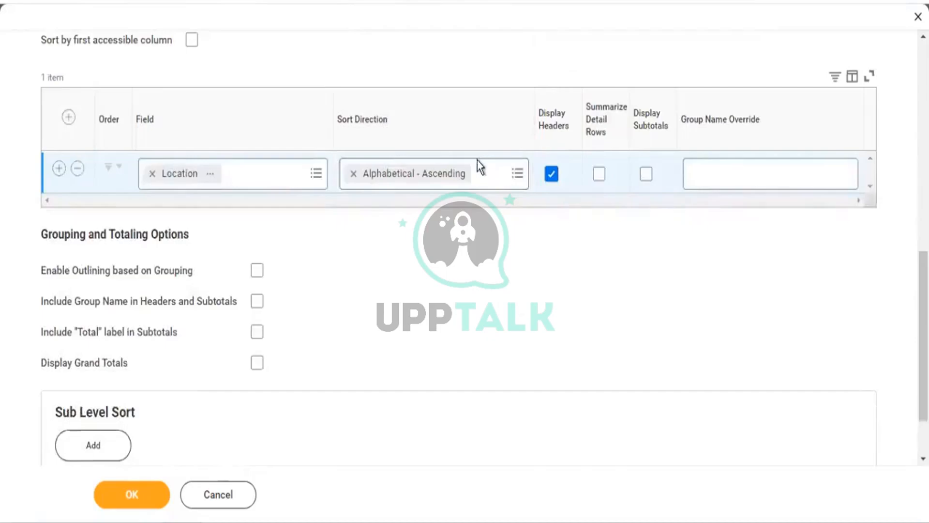
# Enable Display Subtotals for the Location sort row and check the report's column fields
pyautogui.click(647, 176)
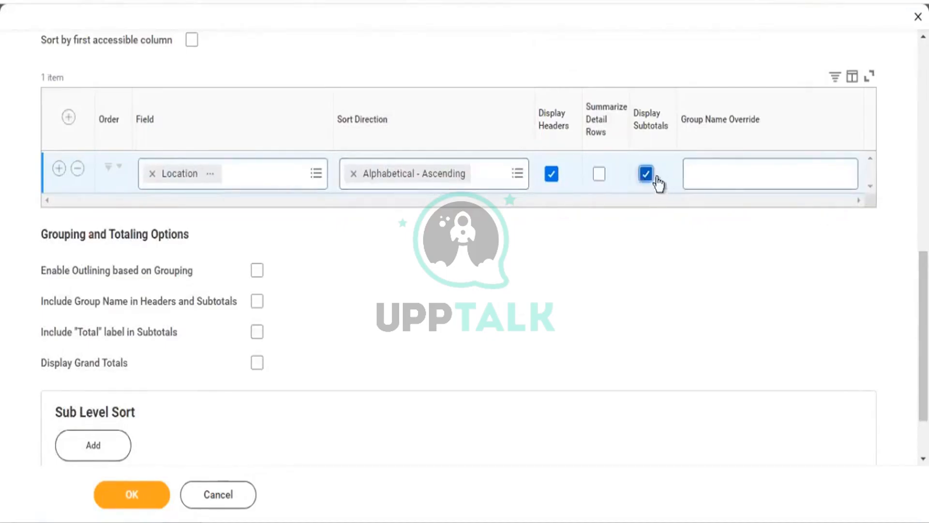
pyautogui.scroll(8, 226, 136)
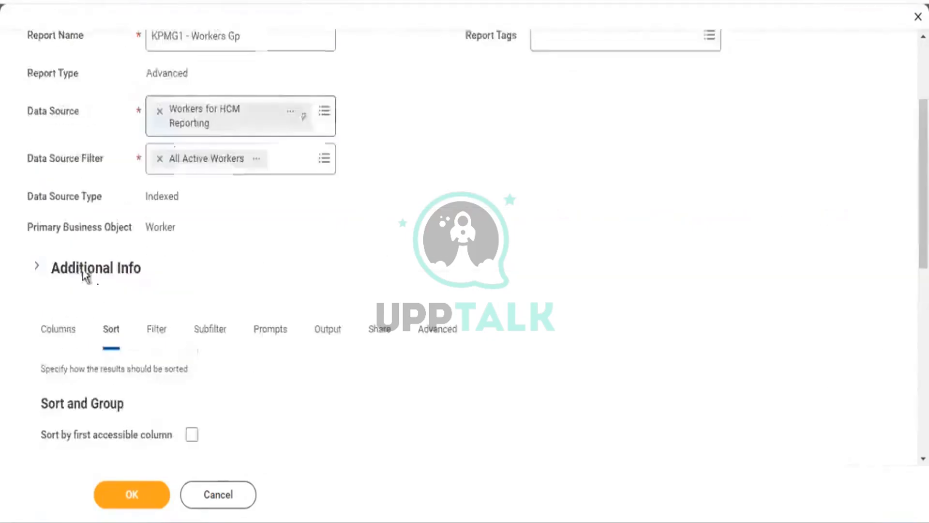
pyautogui.click(59, 330)
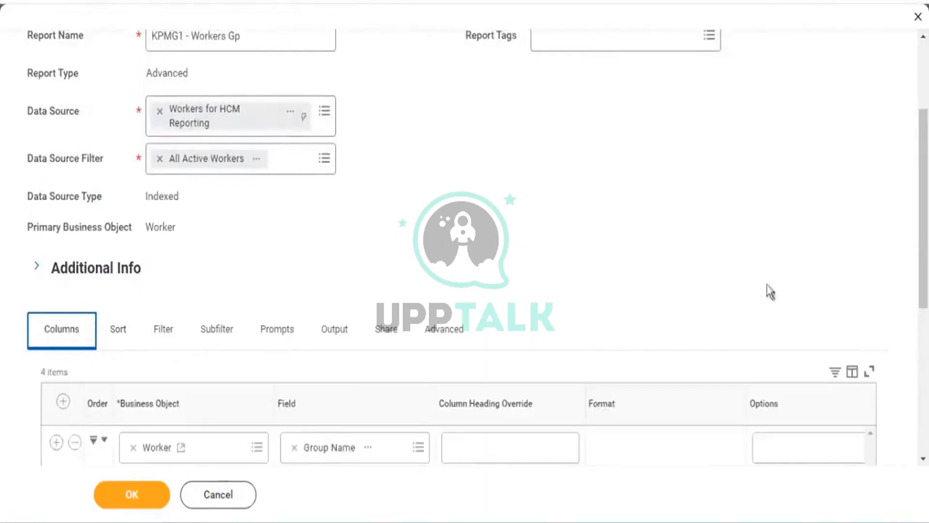
pyautogui.scroll(-6, 173, 213)
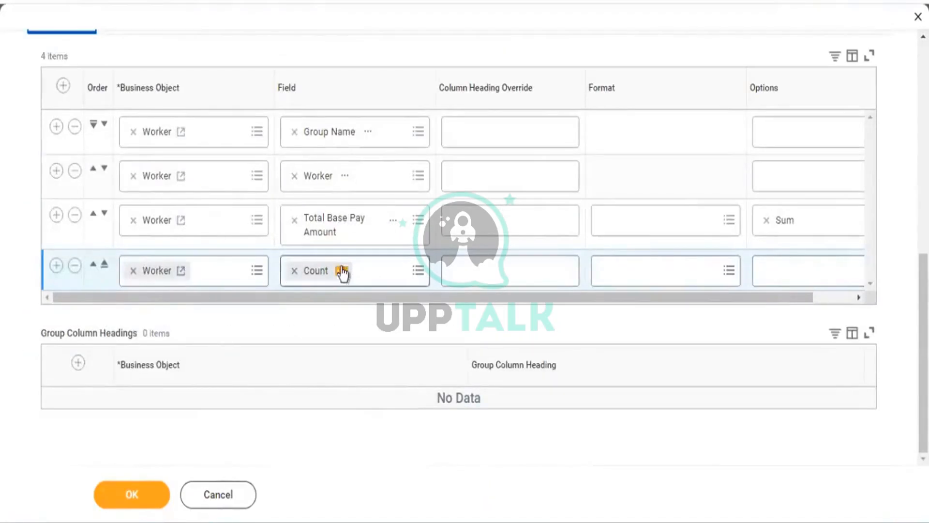
pyautogui.scroll(6, 125, 83)
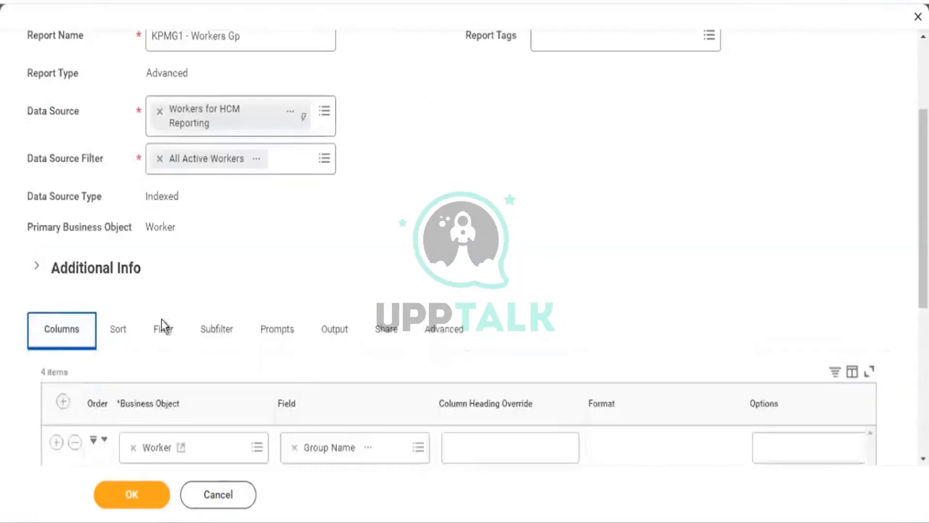
# Enable Display Grand Totals in the report's grouping and totaling options
pyautogui.click(121, 334)
pyautogui.scroll(-8, 360, 252)
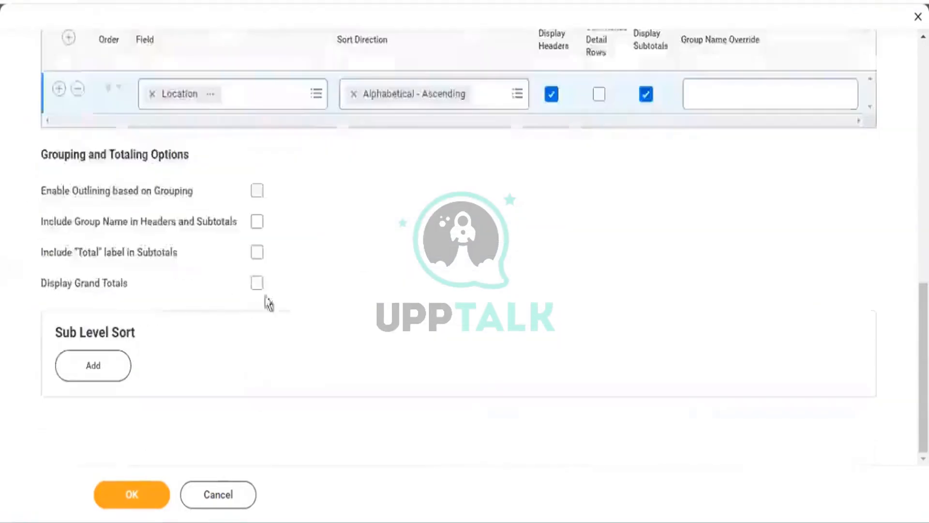
pyautogui.click(257, 283)
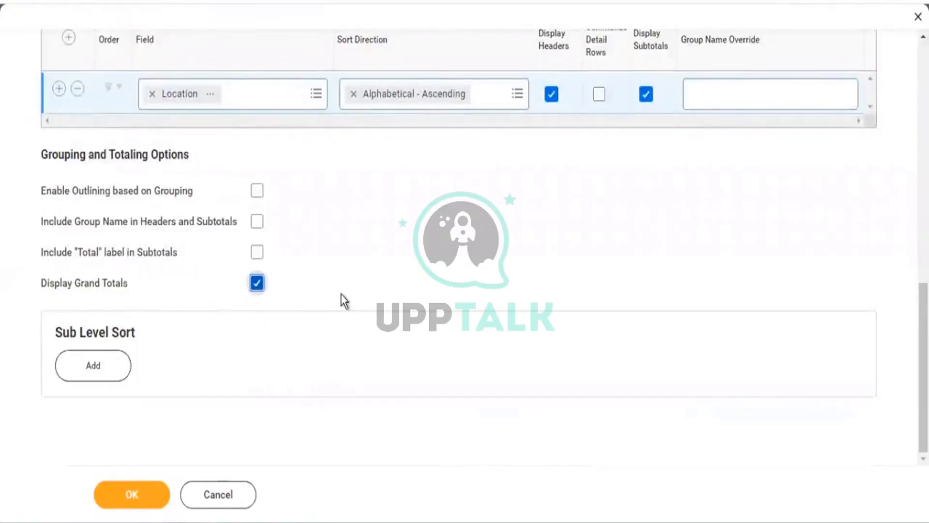
pyautogui.scroll(2, 340, 295)
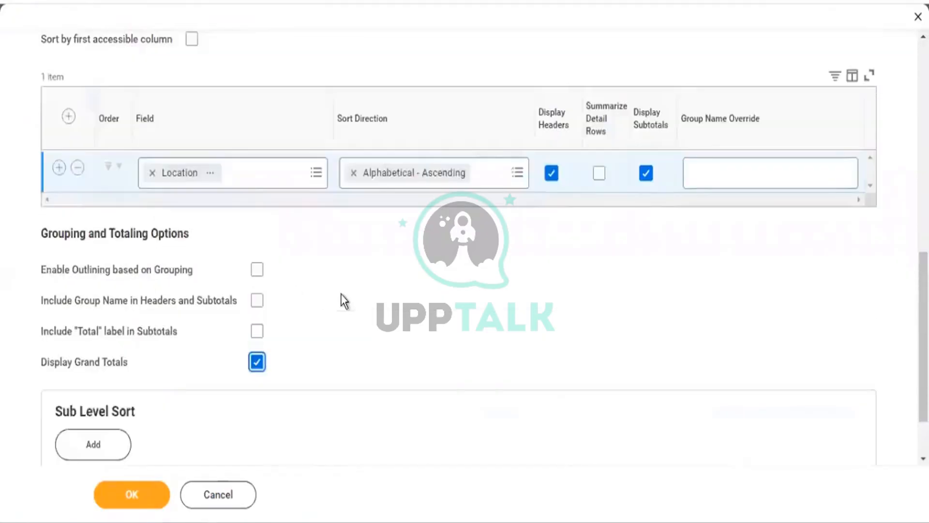
pyautogui.scroll(6, 341, 294)
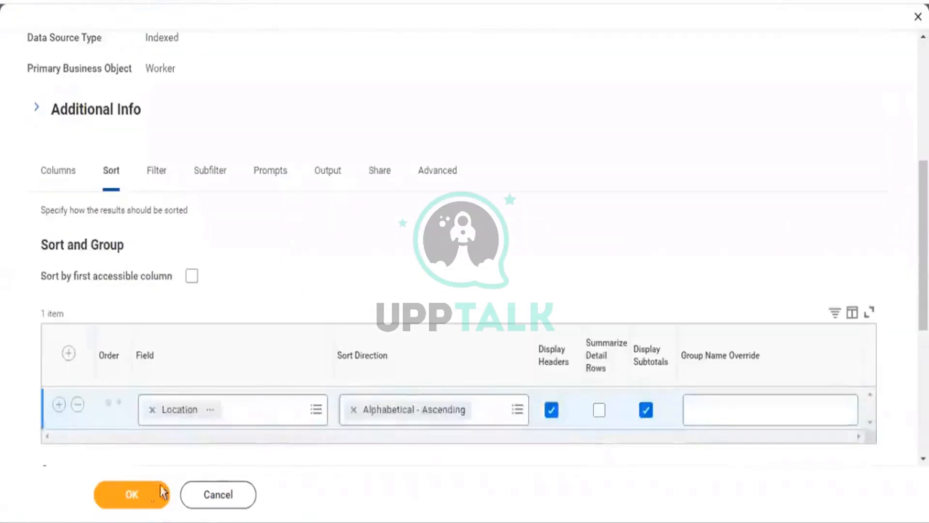
# Save the report definition and run the report with the Worker Types, Employee Type and Contingent Worker Type prompts left empty
pyautogui.click(137, 496)
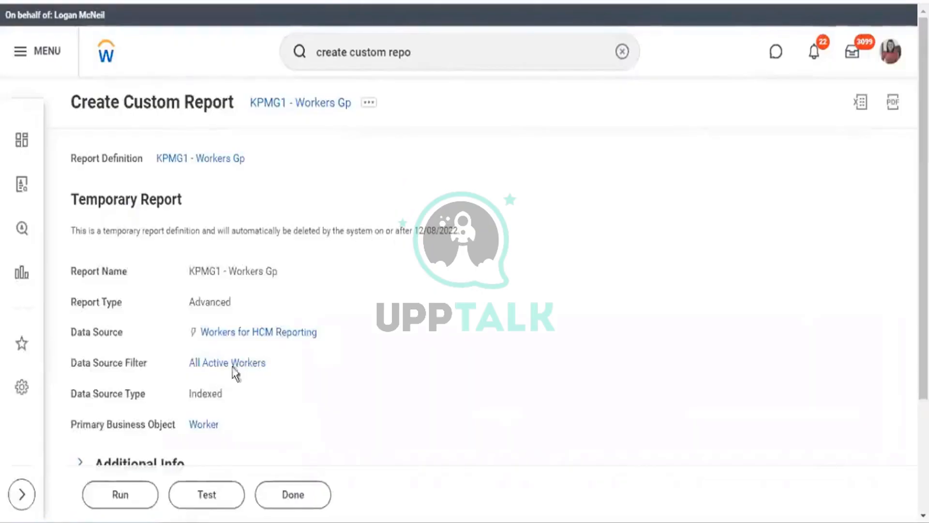
pyautogui.click(105, 493)
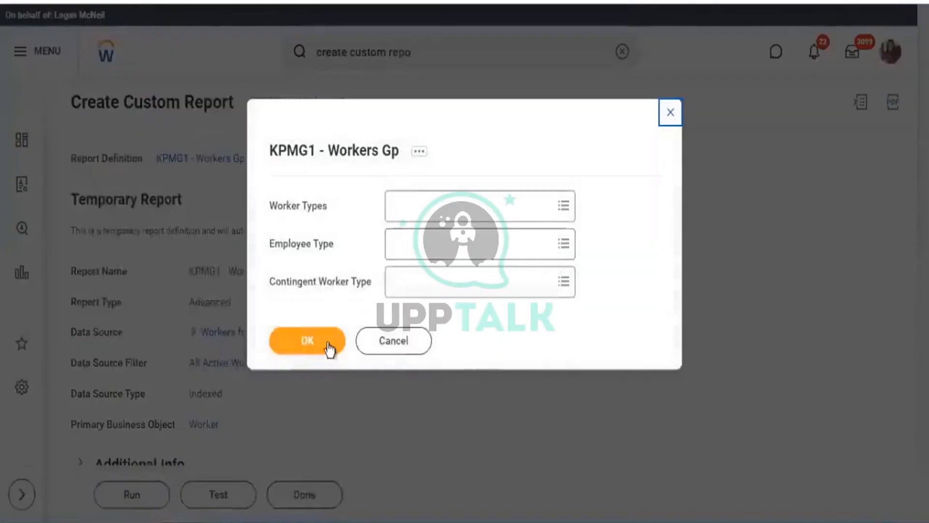
pyautogui.click(329, 347)
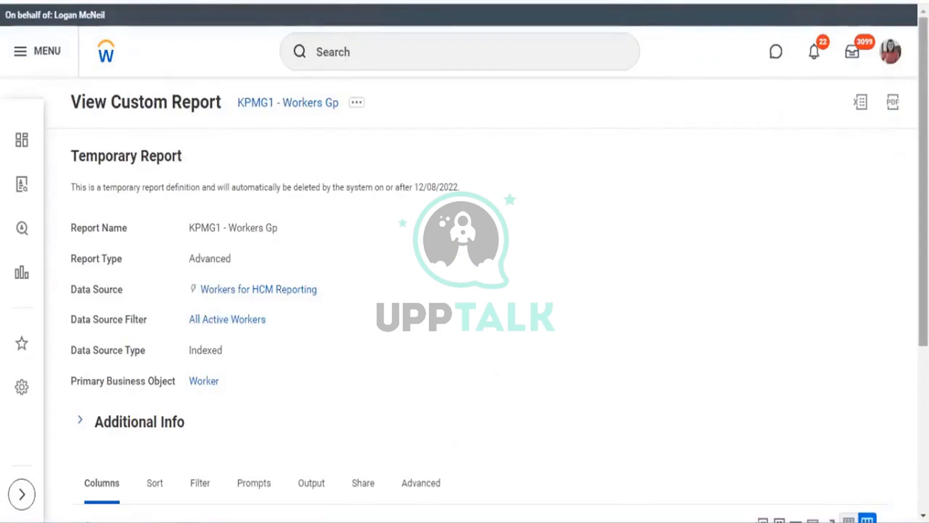
# Compare the Group Name column in the report output with its column definition and the Location row's sort and header settings
pyautogui.scroll(-5, 465, 262)
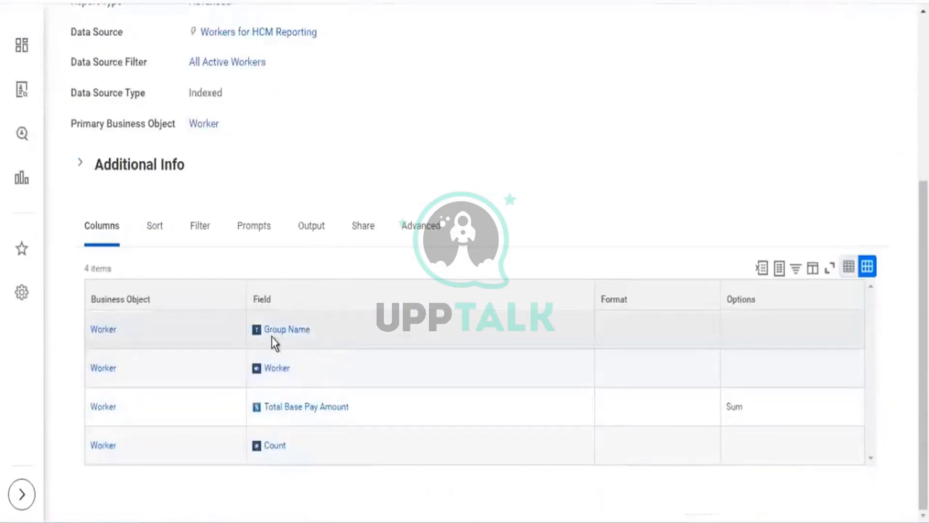
pyautogui.moveTo(344, 335); pyautogui.dragTo(270, 336)
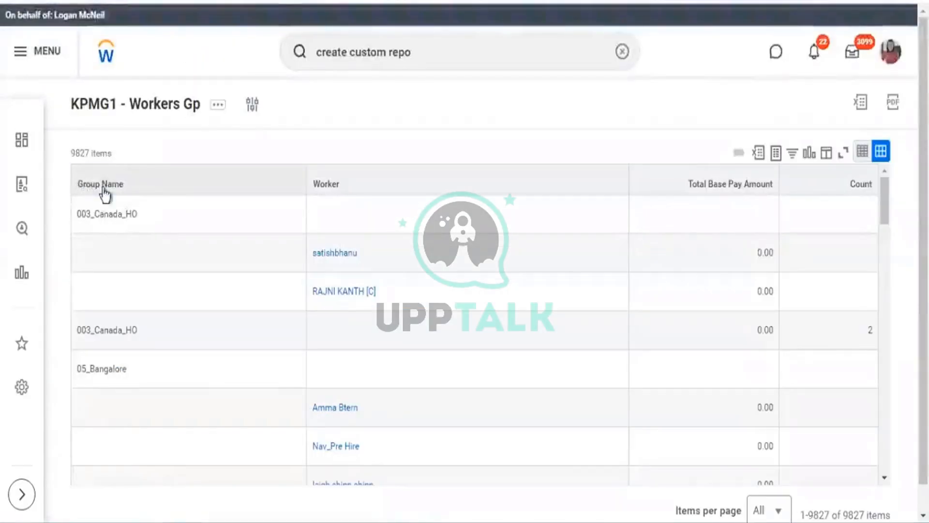
pyautogui.click(103, 190)
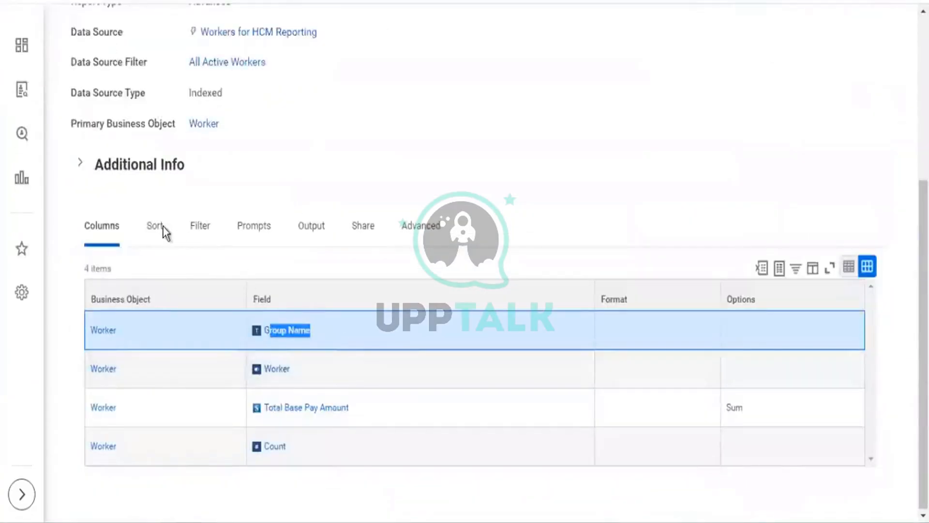
pyautogui.click(162, 226)
pyautogui.scroll(-2, 235, 344)
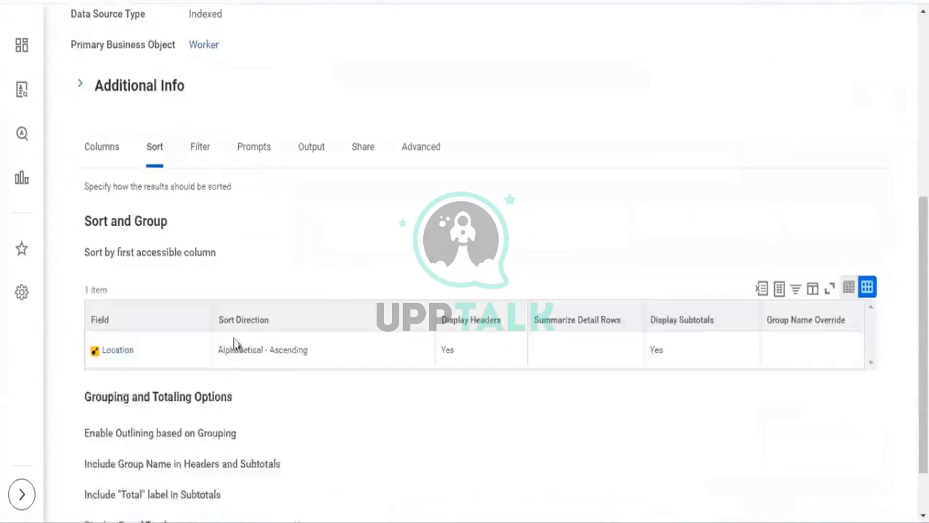
pyautogui.moveTo(136, 354); pyautogui.dragTo(87, 355)
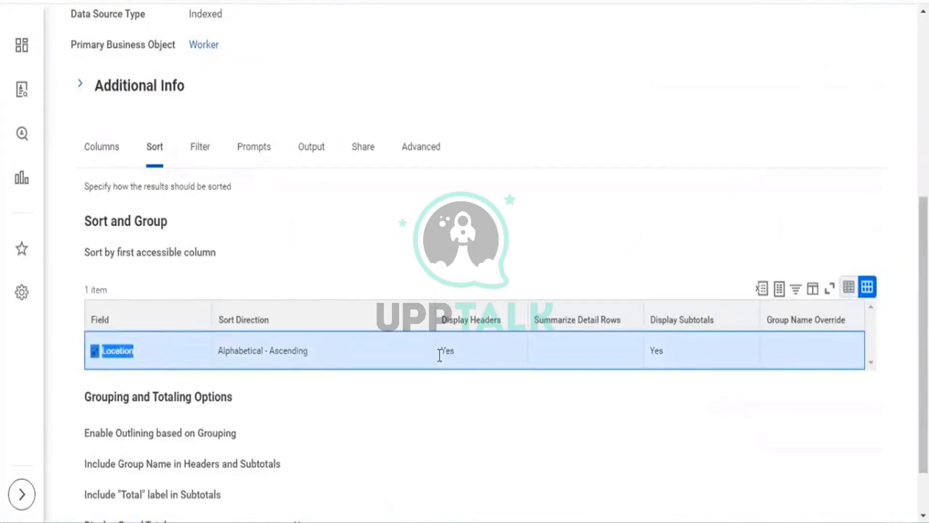
pyautogui.moveTo(440, 352); pyautogui.dragTo(472, 352)
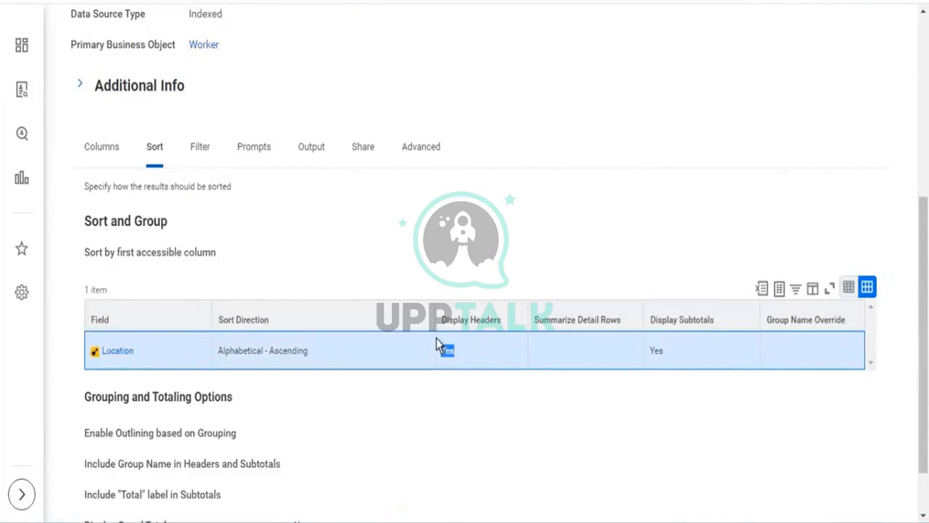
pyautogui.moveTo(440, 353); pyautogui.dragTo(511, 324)
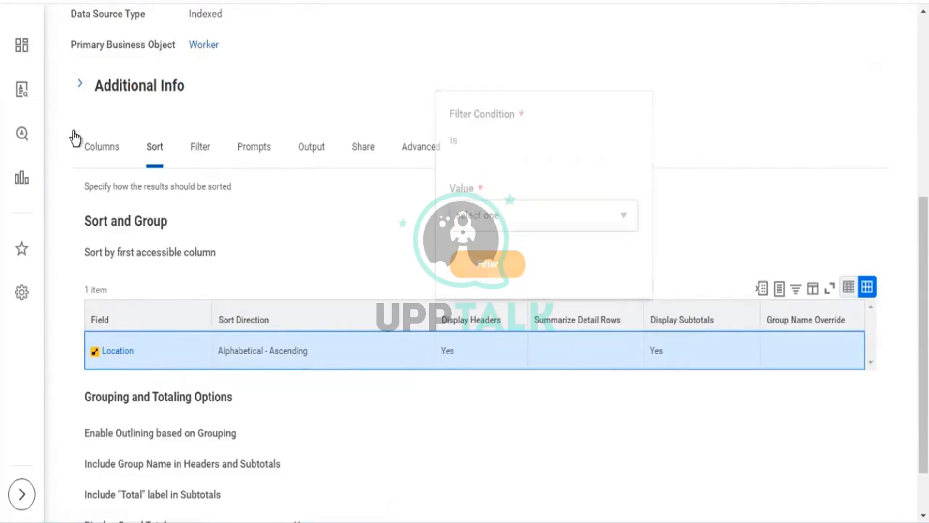
# Examine how the Location grouping and the Group Name, Worker, Total Base Pay Amount and Count fields appear in the report output
pyautogui.click(99, 157)
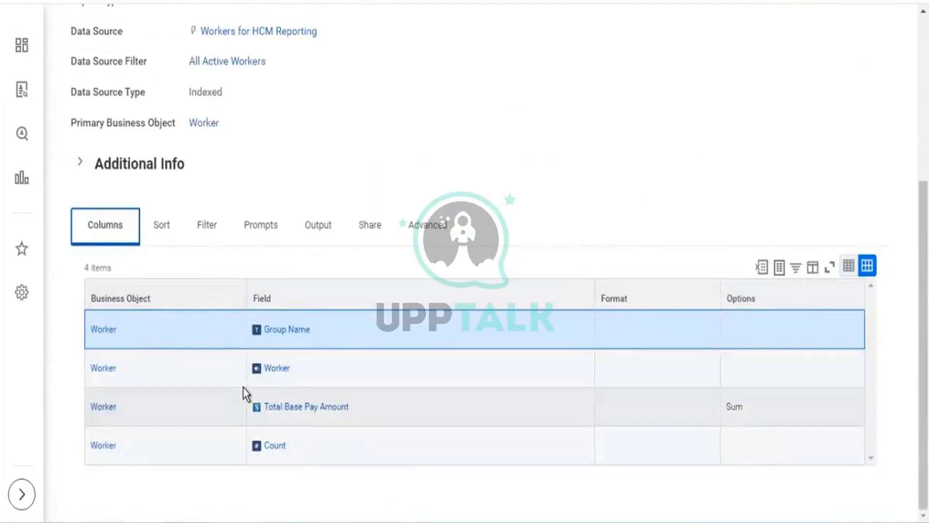
pyautogui.tripleClick(263, 334)
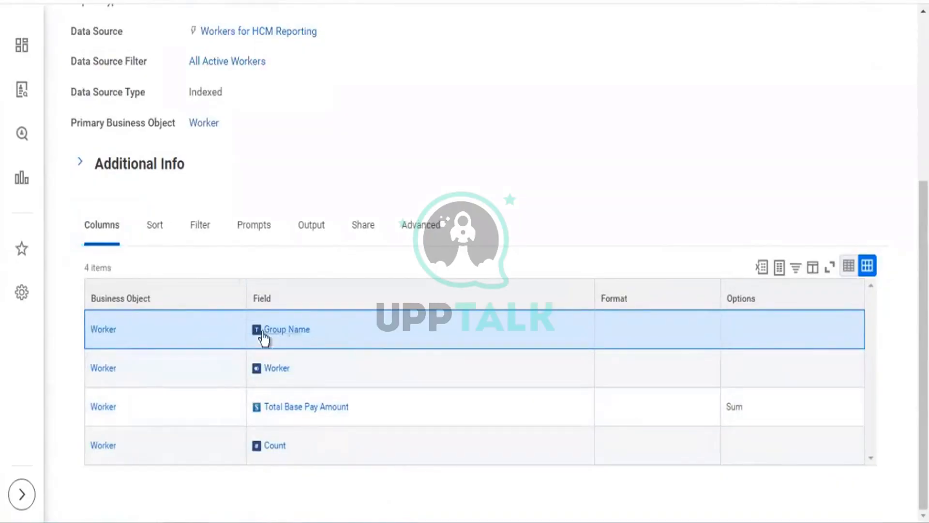
pyautogui.click(156, 227)
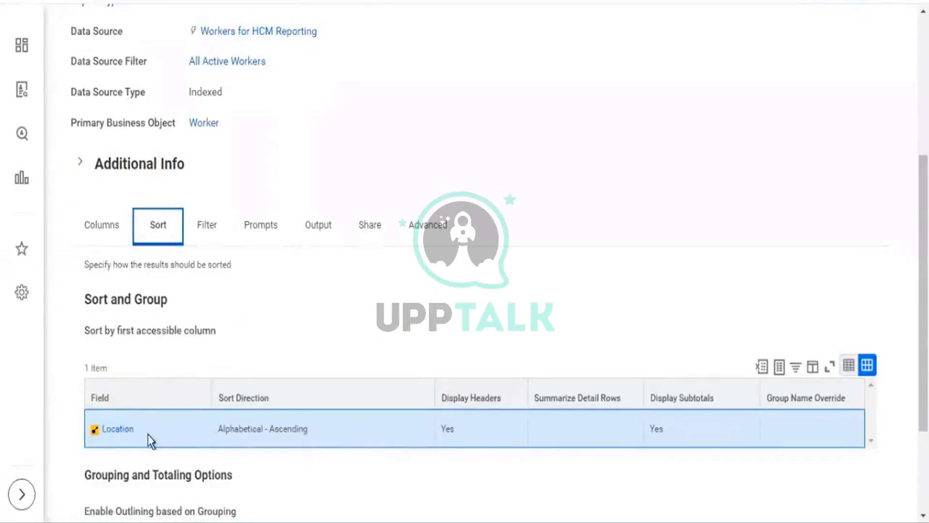
pyautogui.moveTo(152, 440); pyautogui.dragTo(79, 442)
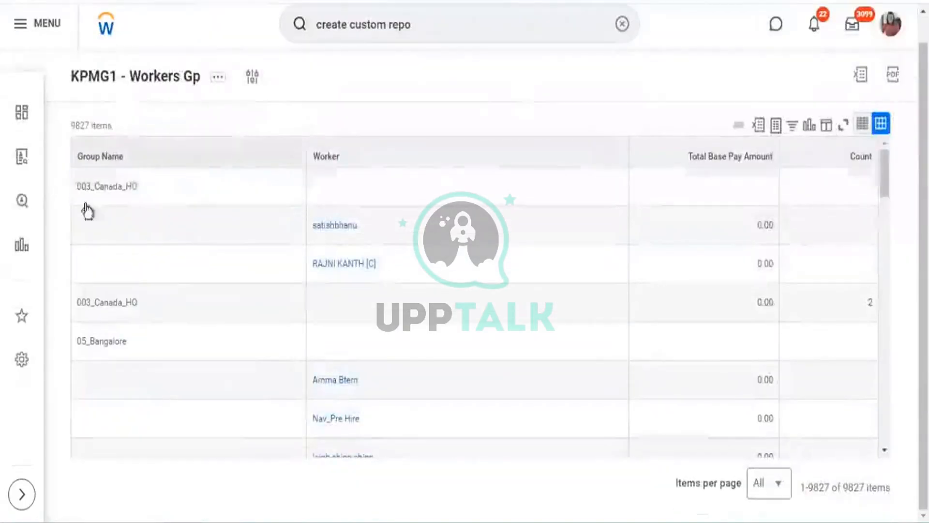
pyautogui.moveTo(375, 264); pyautogui.dragTo(315, 231)
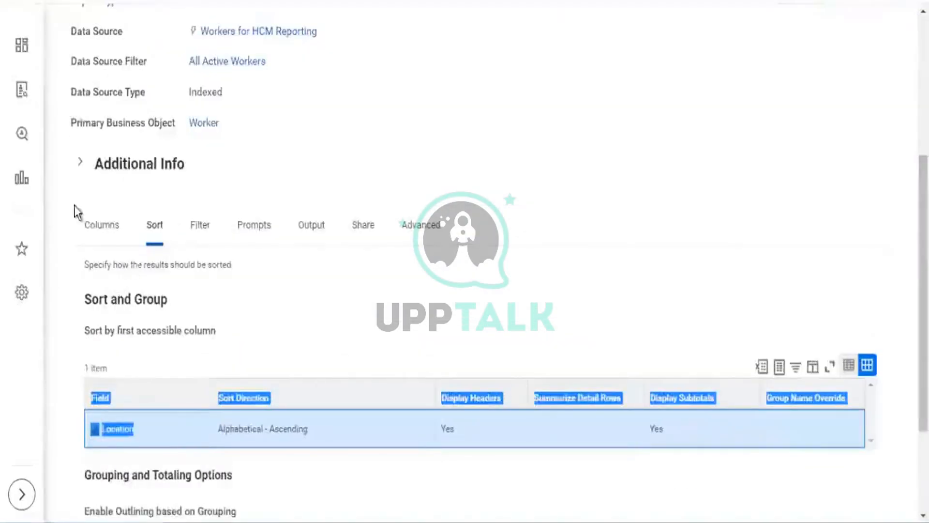
pyautogui.click(92, 224)
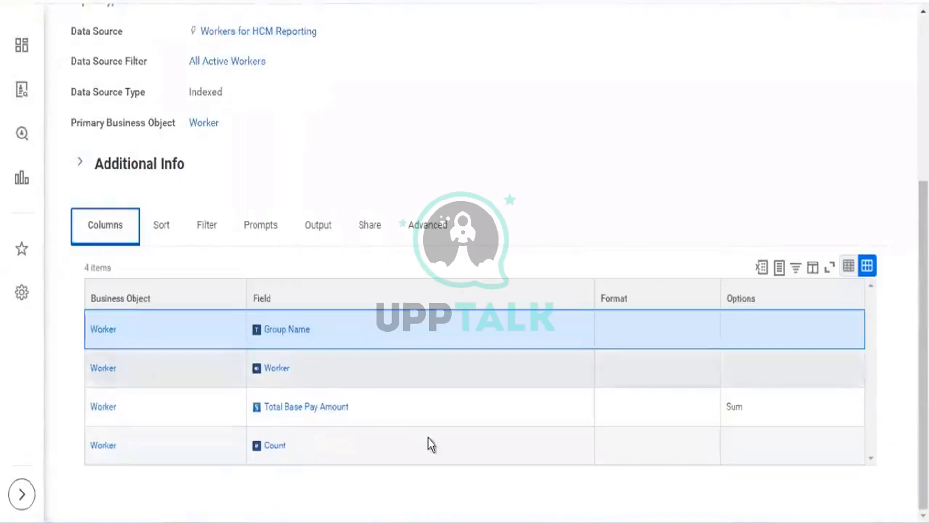
pyautogui.moveTo(325, 412); pyautogui.dragTo(265, 367)
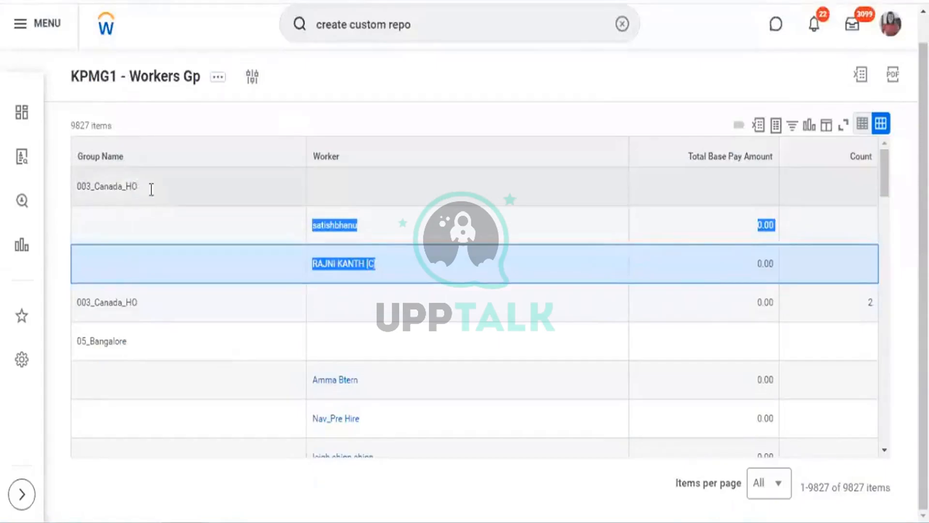
pyautogui.moveTo(147, 187); pyautogui.dragTo(93, 187)
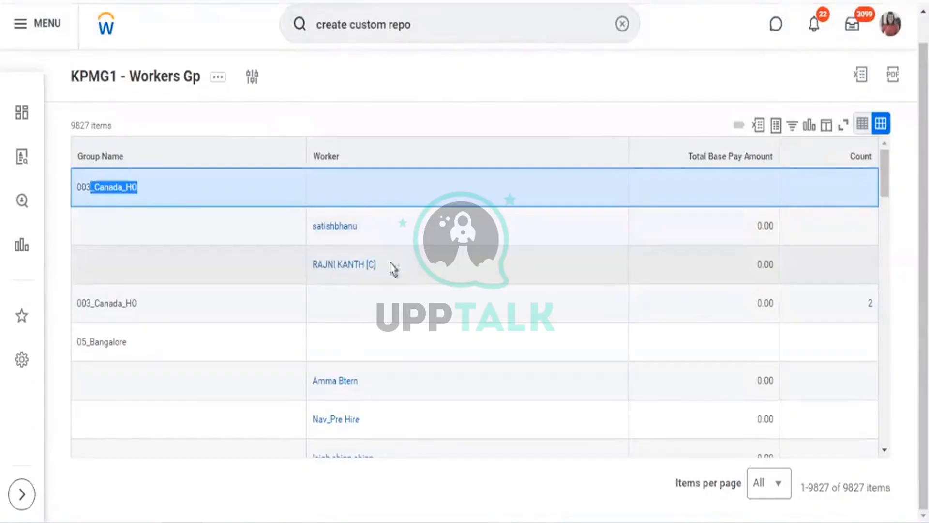
pyautogui.moveTo(375, 264); pyautogui.dragTo(316, 235)
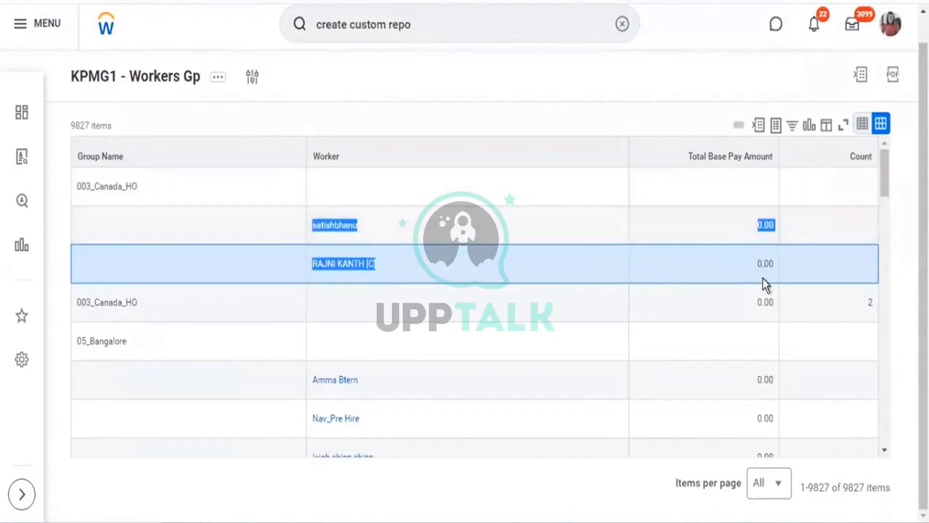
pyautogui.click(290, 1)
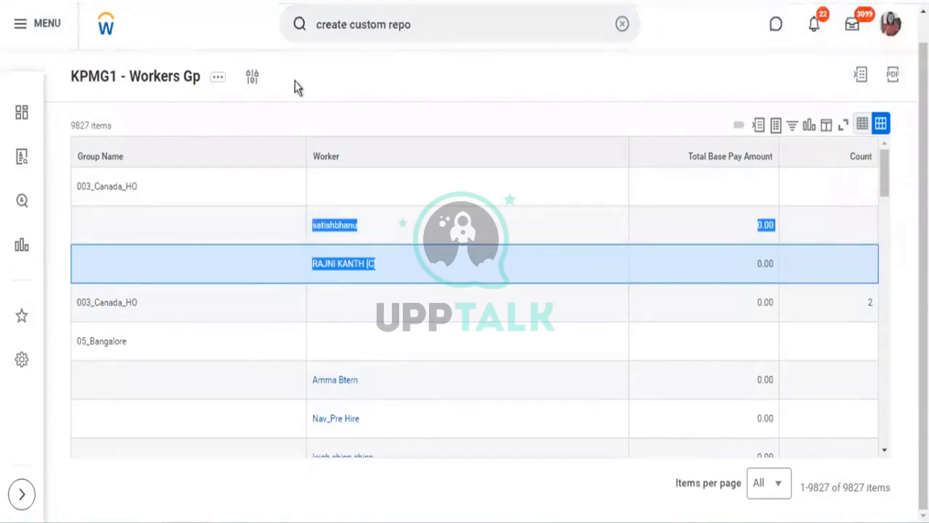
pyautogui.scroll(4, 280, 117)
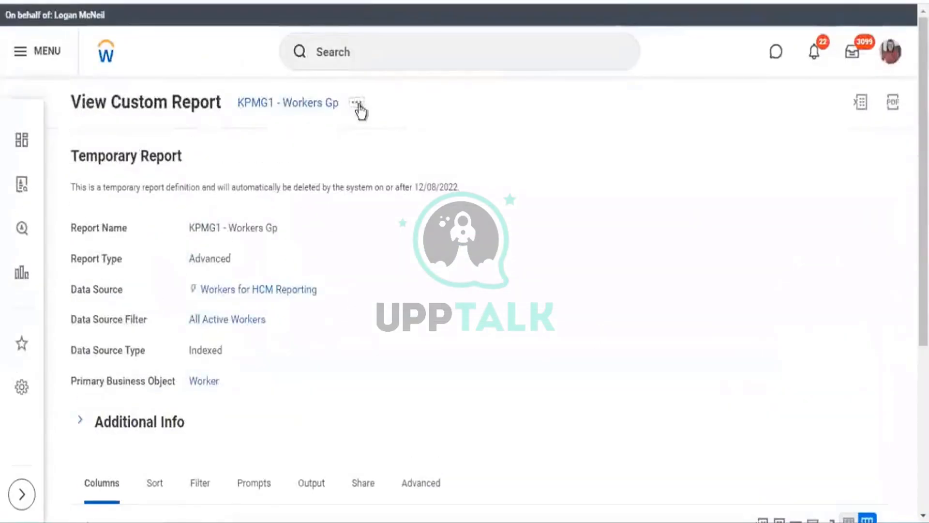
# Open the KPMG1 - Workers Gp custom report definition for editing from its related actions
pyautogui.click(357, 103)
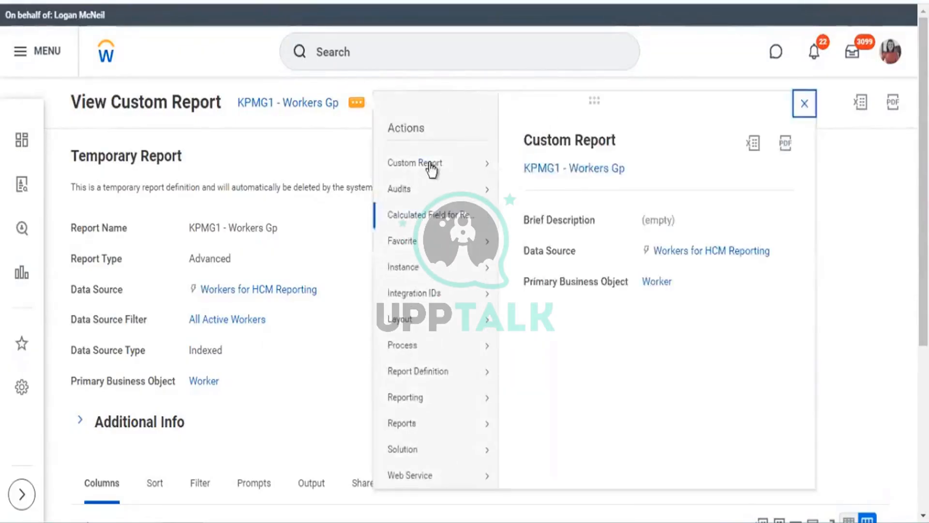
pyautogui.moveTo(430, 166)
pyautogui.click(522, 168)
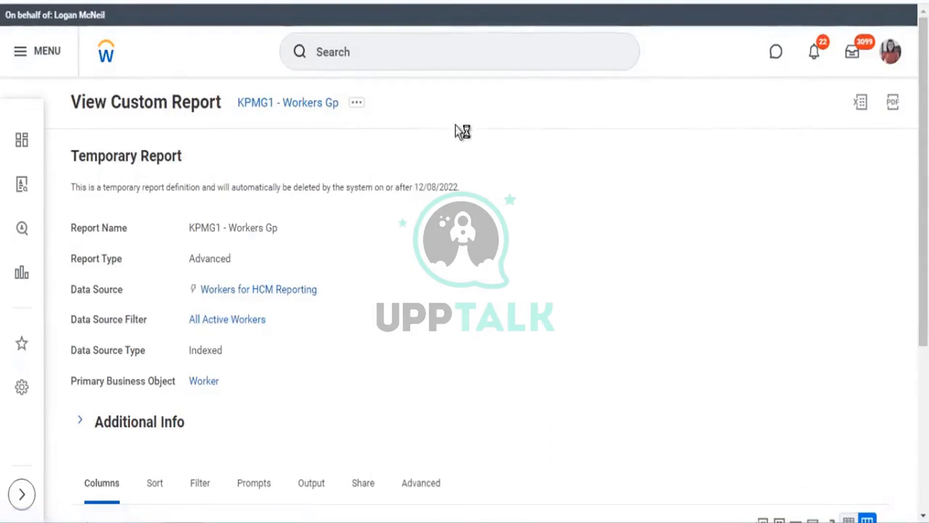
# Add a condition under Filter on Instances and search for "total base pay amount" as its field
pyautogui.scroll(-10, 300, 242)
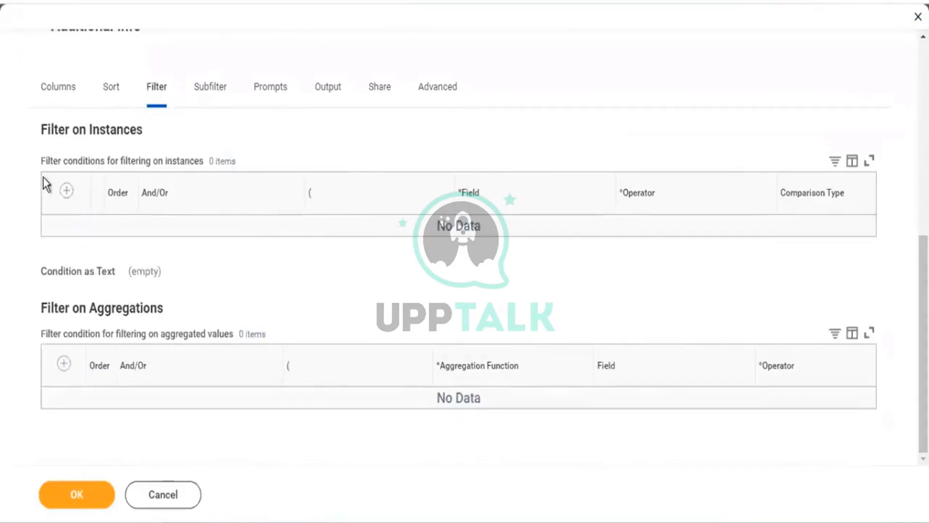
pyautogui.click(67, 191)
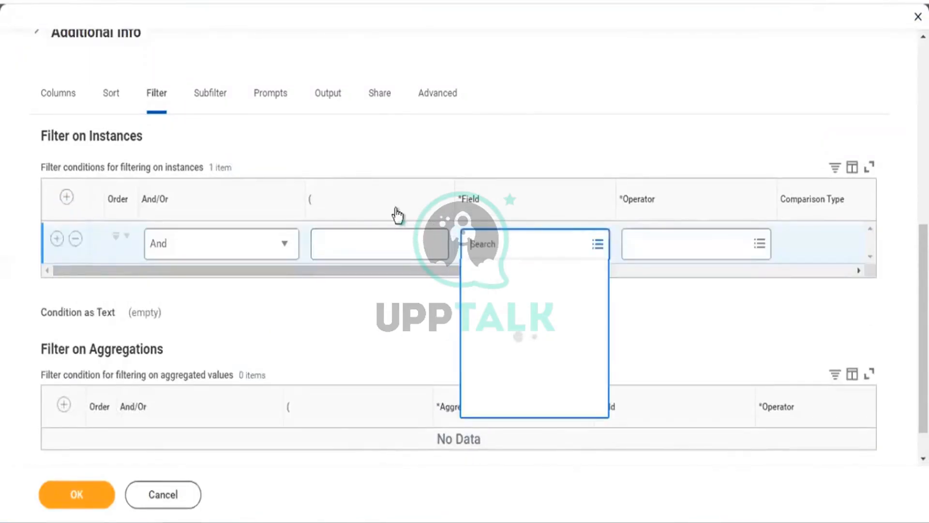
pyautogui.write('total base pay amount')
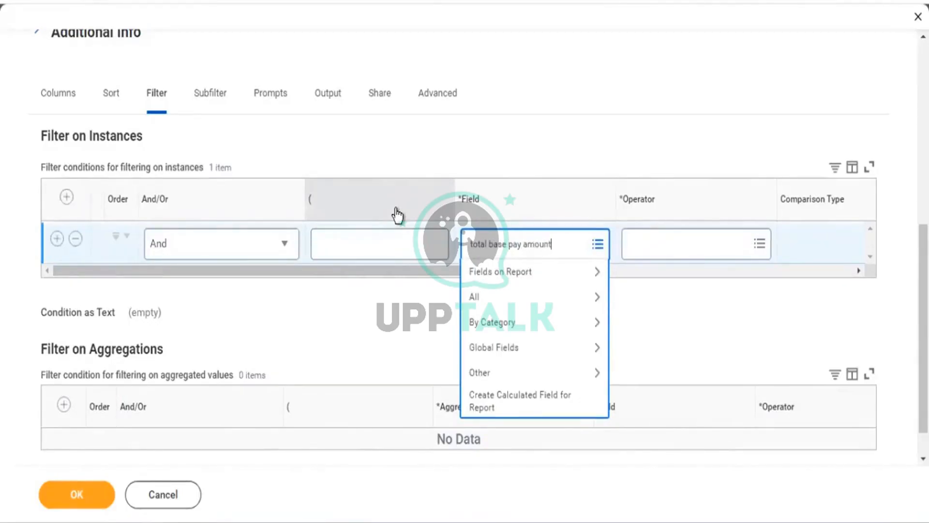
pyautogui.press('Return')
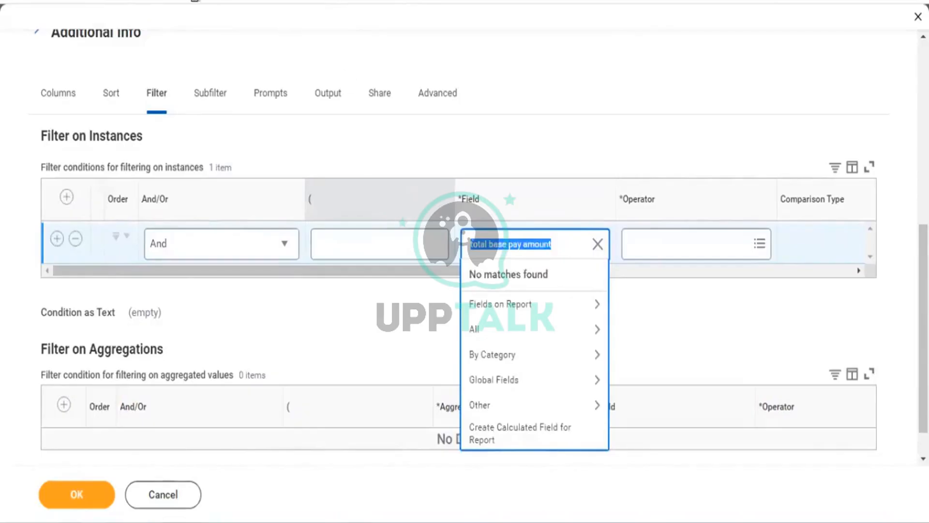
# Review the report field details of Total Base Pay Amount in the column definitions and copy its exact field name
pyautogui.click(58, 104)
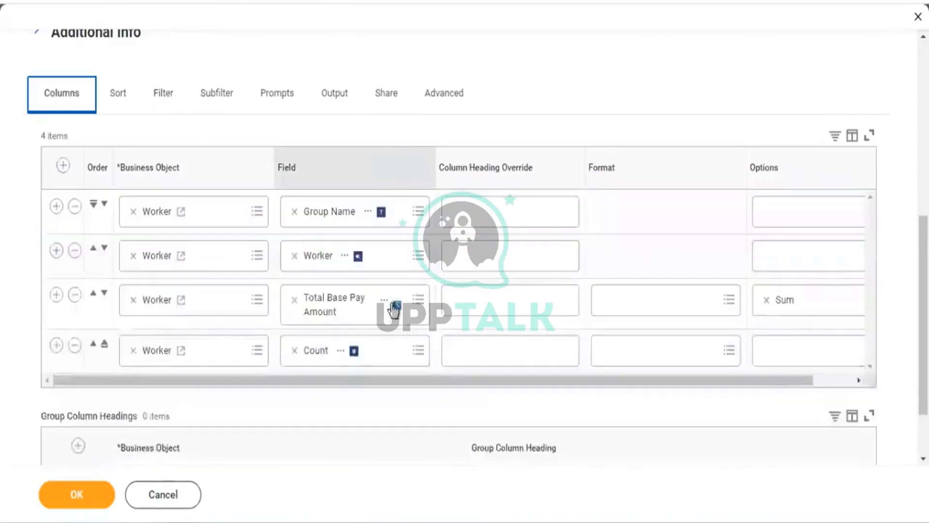
pyautogui.click(386, 303)
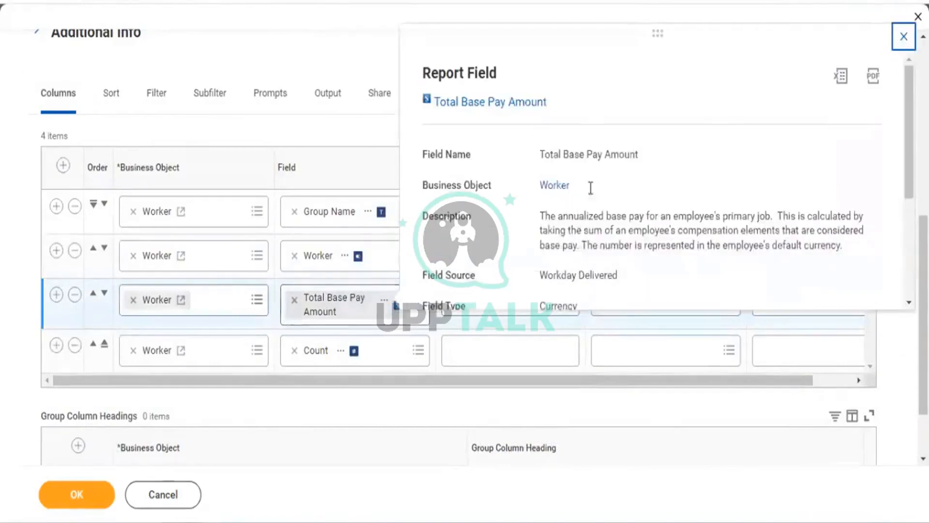
pyautogui.scroll(-2, 591, 208)
pyautogui.scroll(-2, 595, 225)
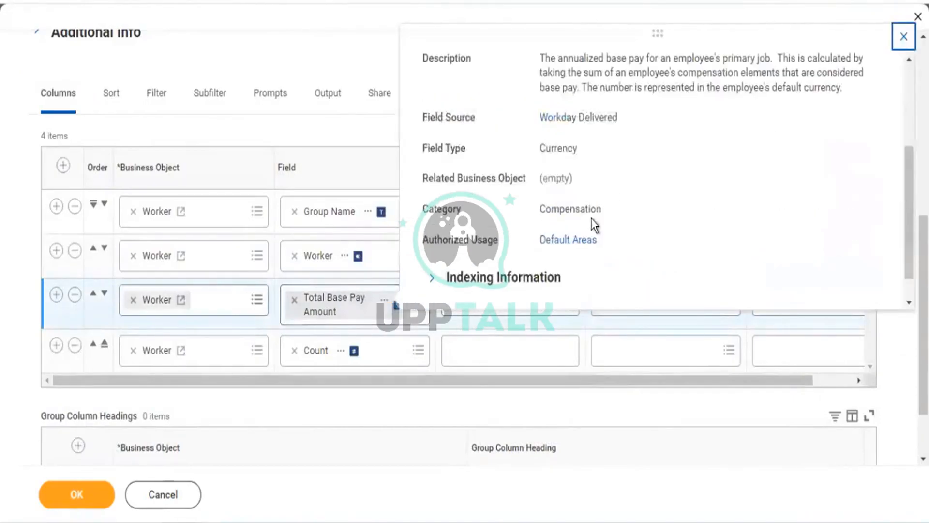
pyautogui.scroll(5, 594, 225)
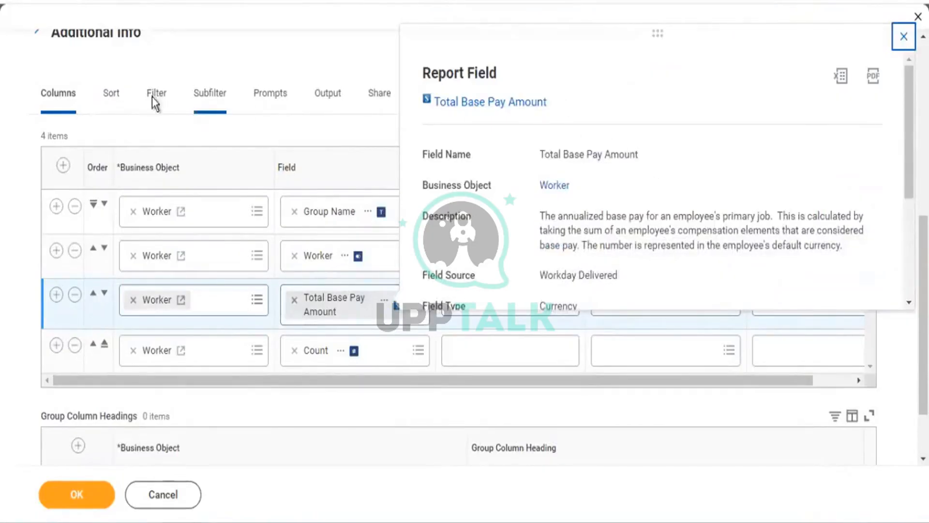
pyautogui.moveTo(550, 104); pyautogui.dragTo(435, 110)
pyautogui.hotkey('ctrl', 'c')
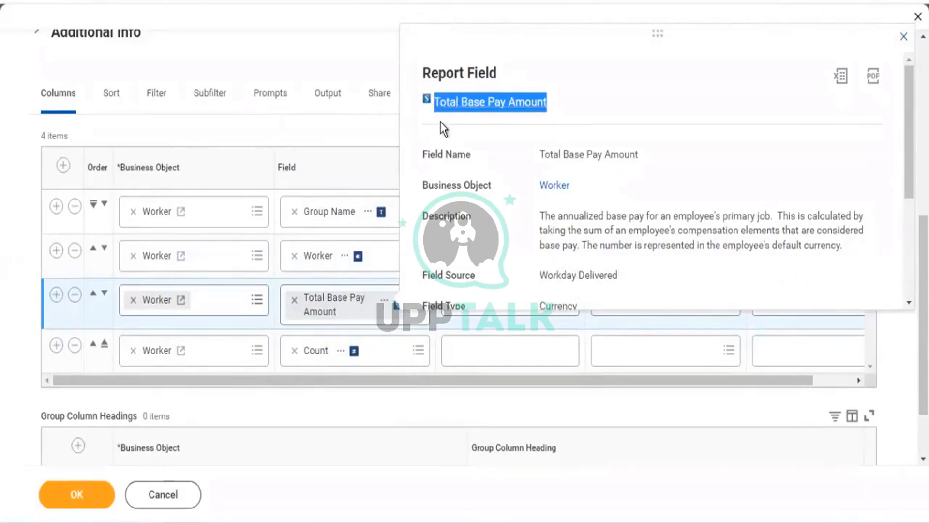
# Try to set the instance filter condition's field using the copied name Total Base Pay Amount
pyautogui.click(153, 96)
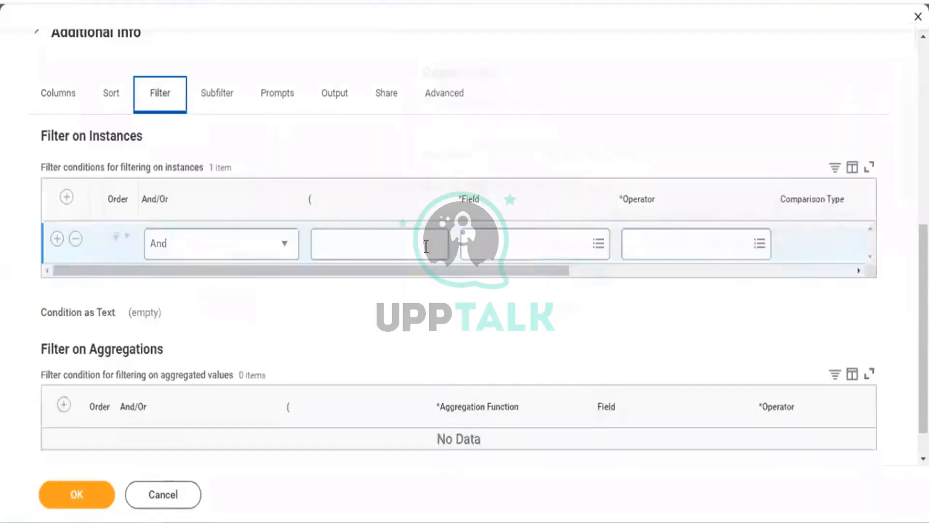
pyautogui.click(497, 252)
pyautogui.hotkey('ctrl', 'v')
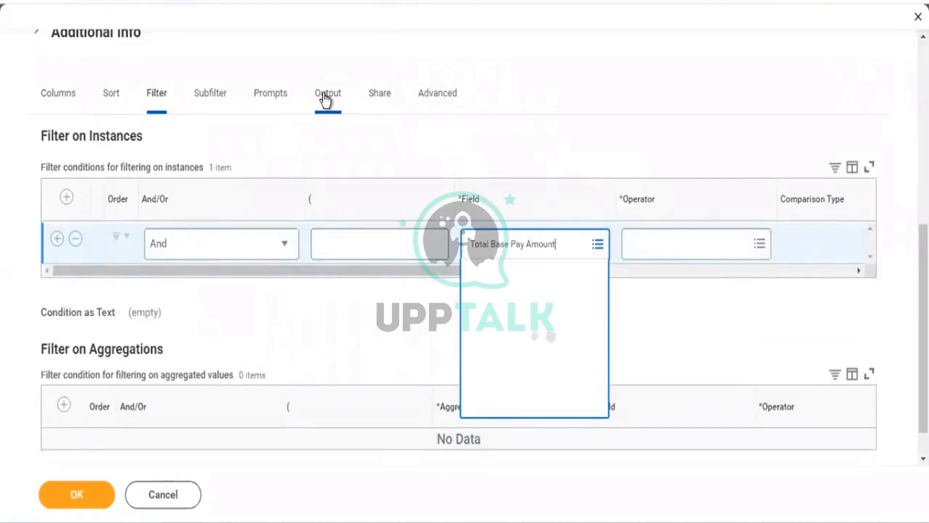
pyautogui.press('Return')
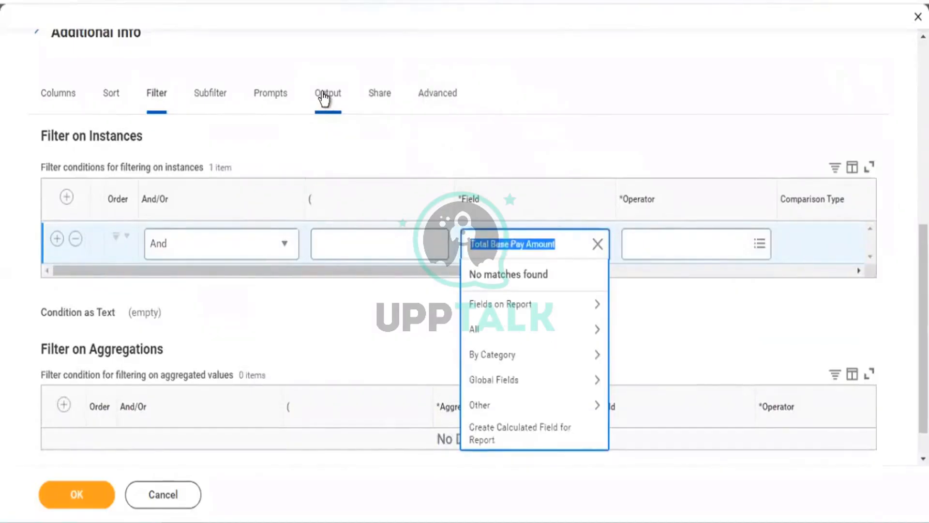
# Add a sub level filter and search for "comp" as its business object
pyautogui.click(210, 96)
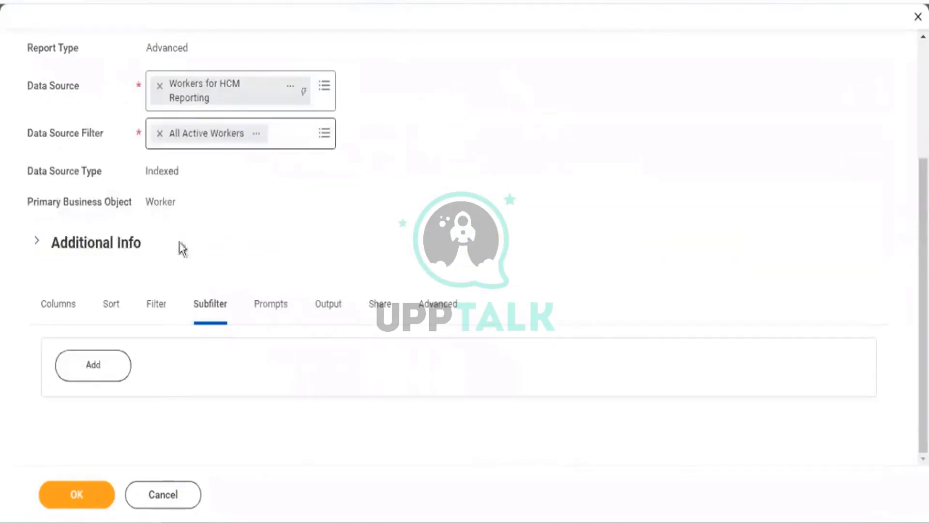
pyautogui.click(78, 364)
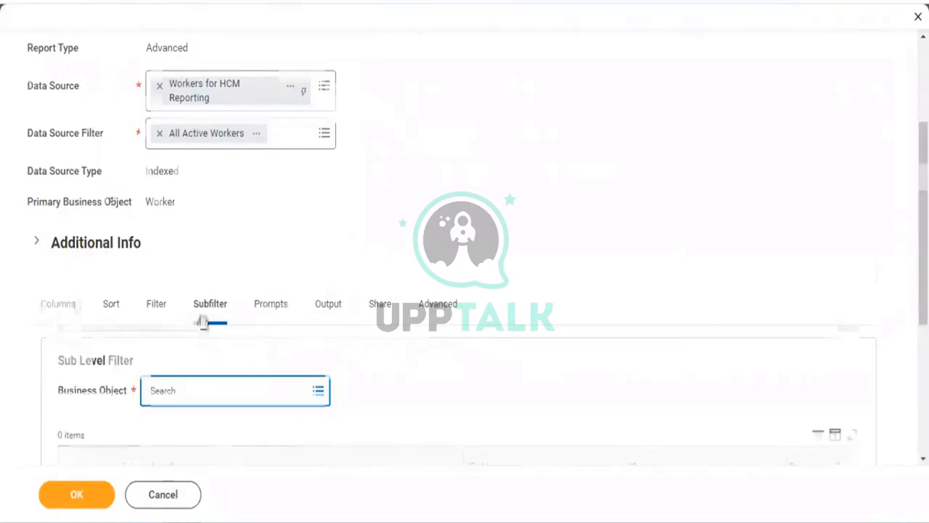
pyautogui.scroll(-5, 102, 276)
pyautogui.write('comp')
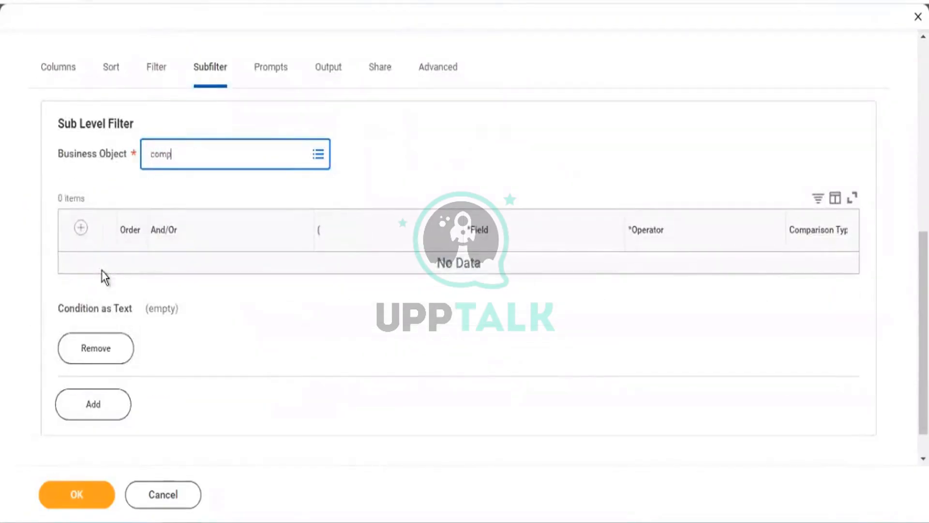
pyautogui.press('Return')
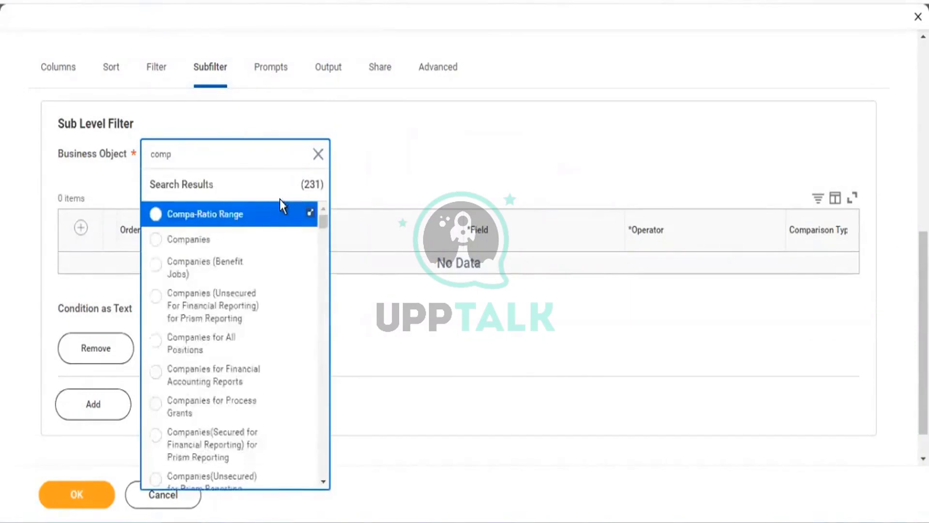
# Look through the business objects matching "comp" and narrow the search to "comp plan"
pyautogui.scroll(-5, 290, 320)
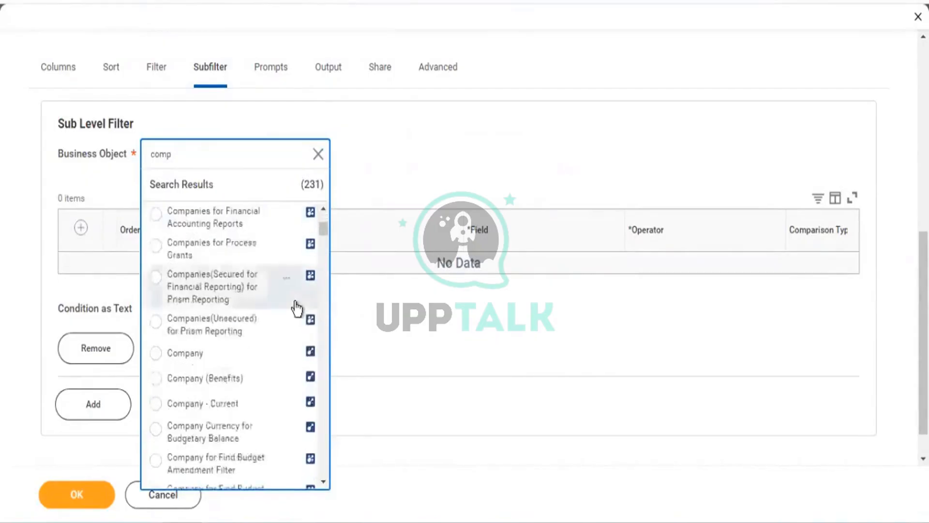
pyautogui.scroll(-10, 297, 308)
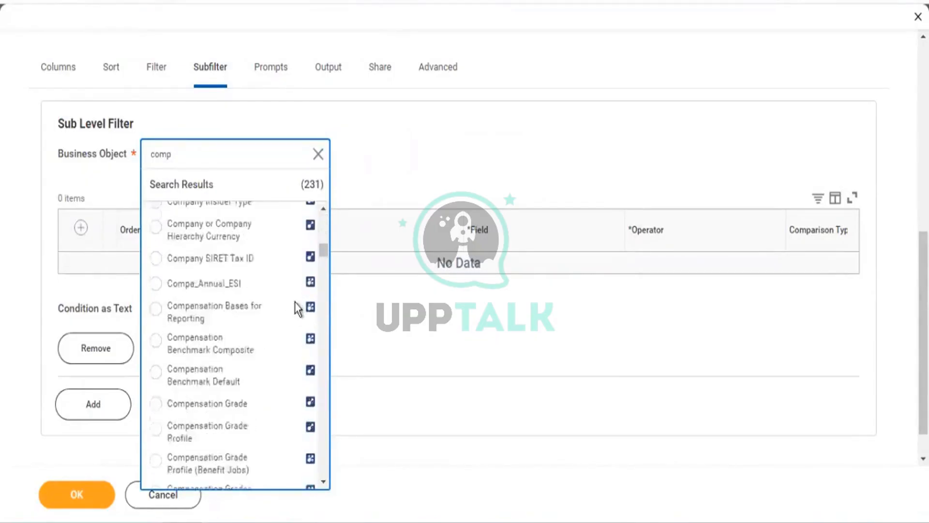
pyautogui.scroll(-7, 296, 308)
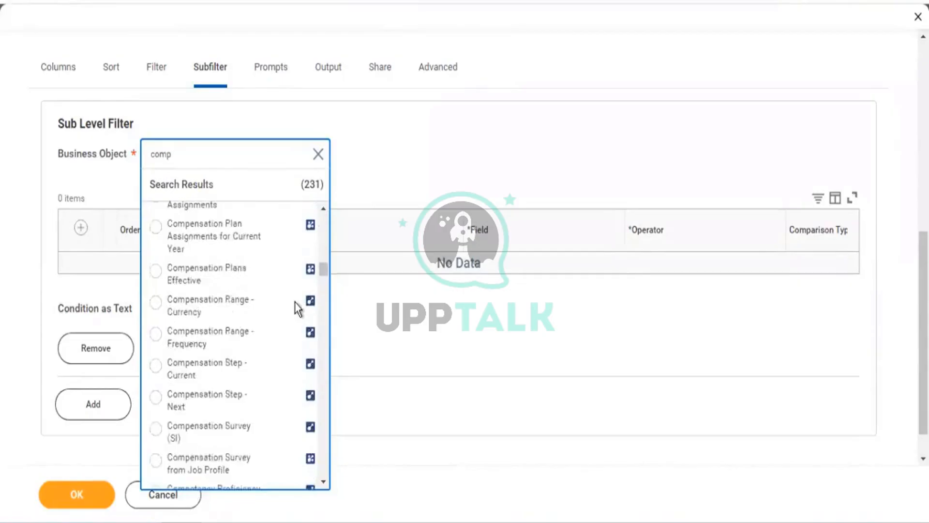
pyautogui.scroll(-10, 296, 308)
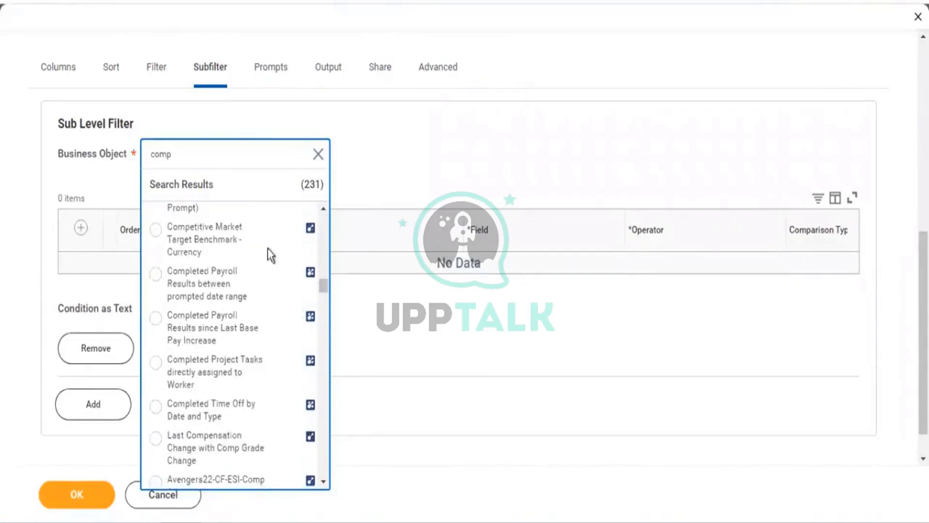
pyautogui.scroll(-3, 263, 292)
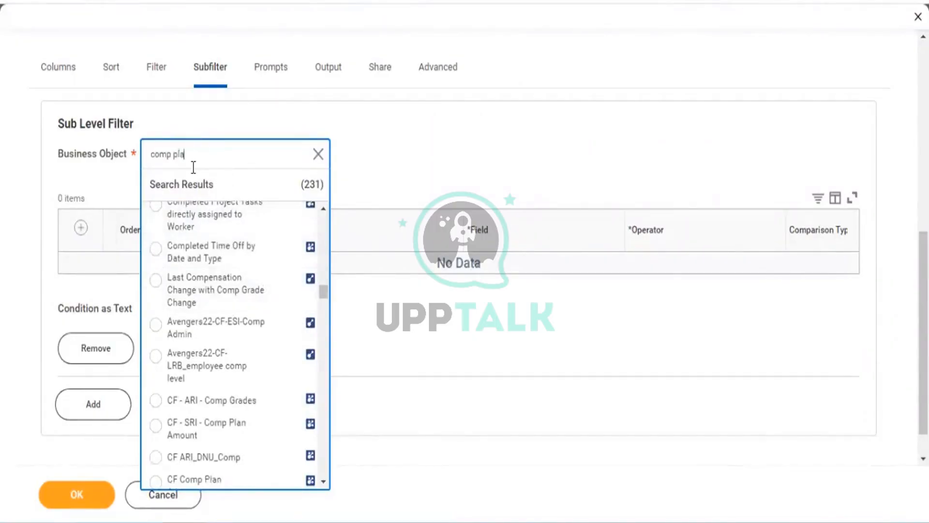
pyautogui.press('Return')
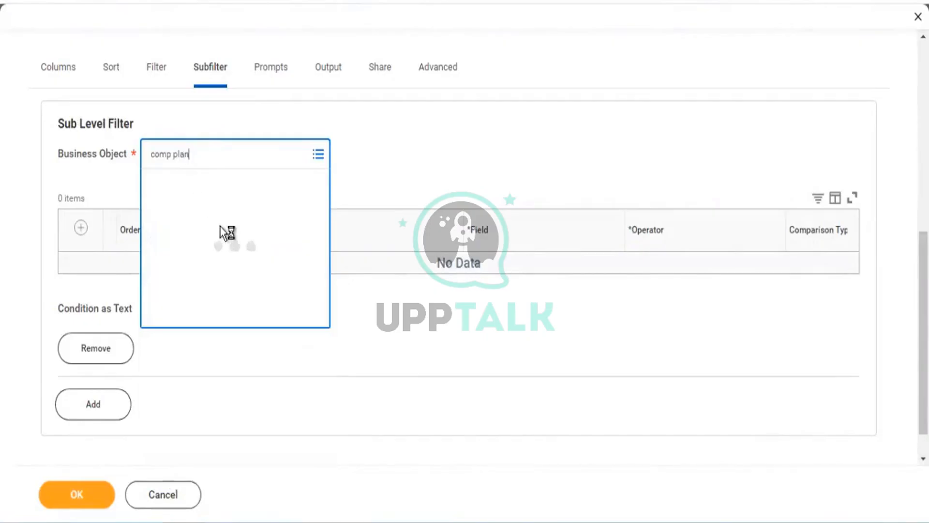
# Turn off Optimized for Performance and set the instance filter condition's field to Total Base Pay Amount
pyautogui.click(440, 68)
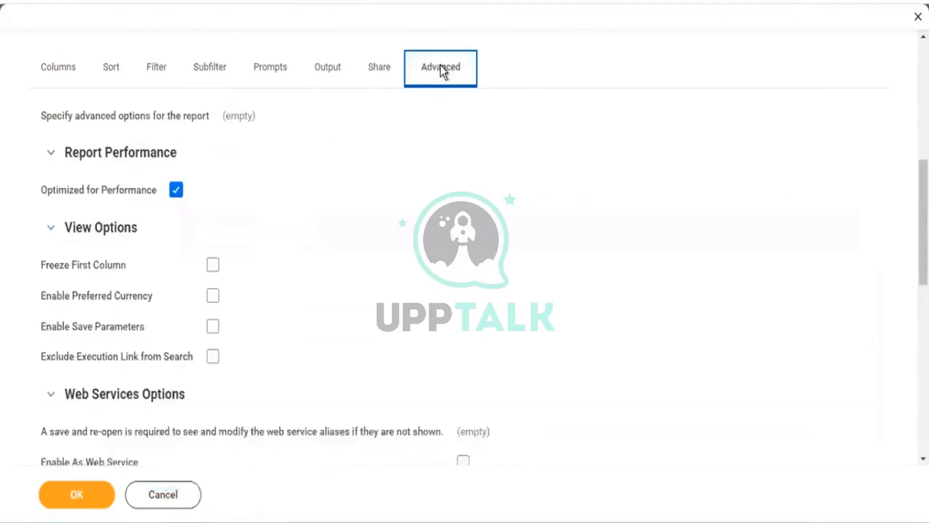
pyautogui.click(177, 190)
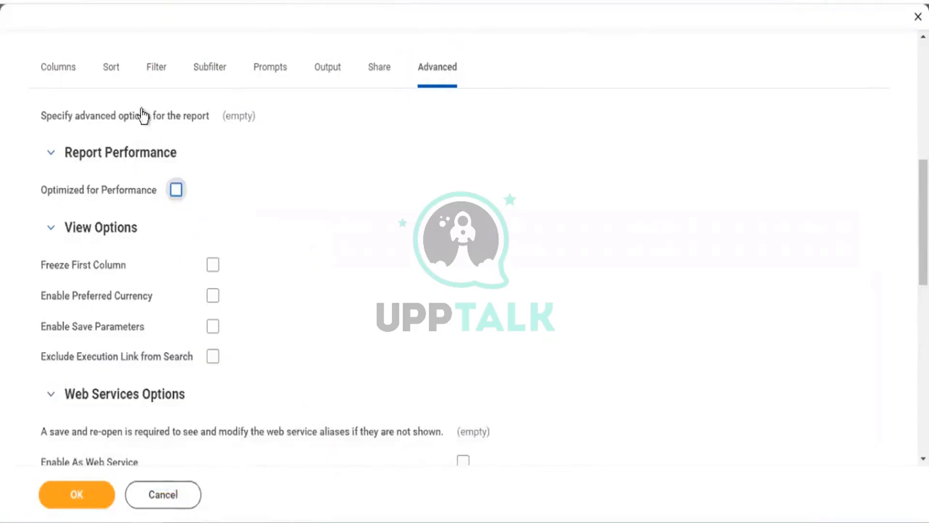
pyautogui.click(156, 67)
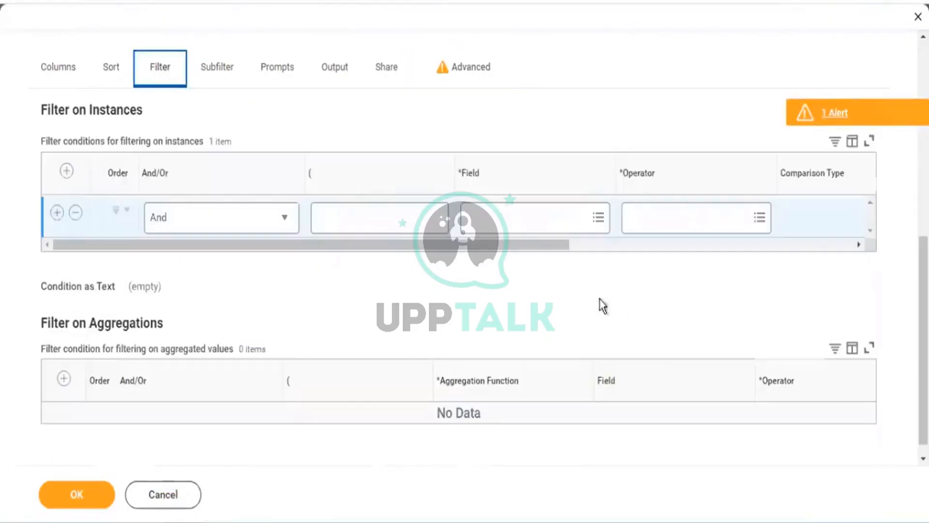
pyautogui.click(515, 219)
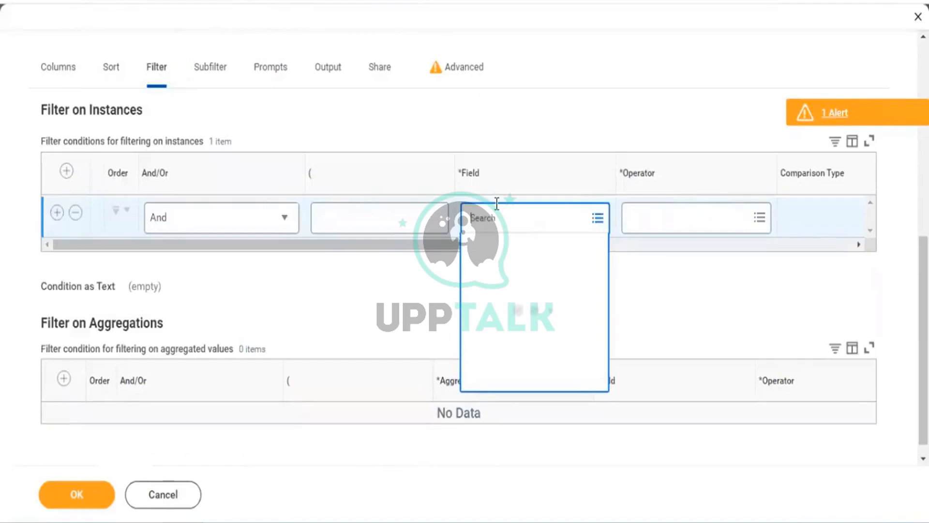
pyautogui.write('Total Base Pay Amount')
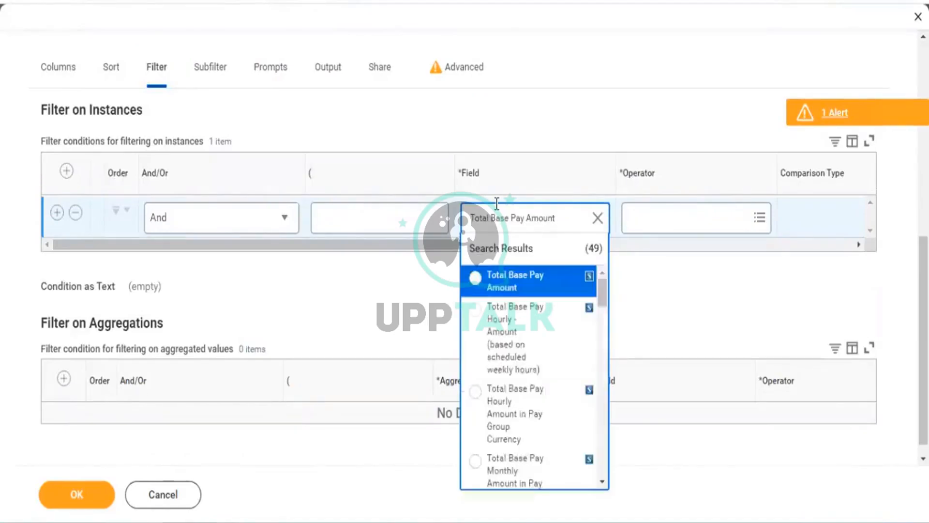
pyautogui.press('Return')
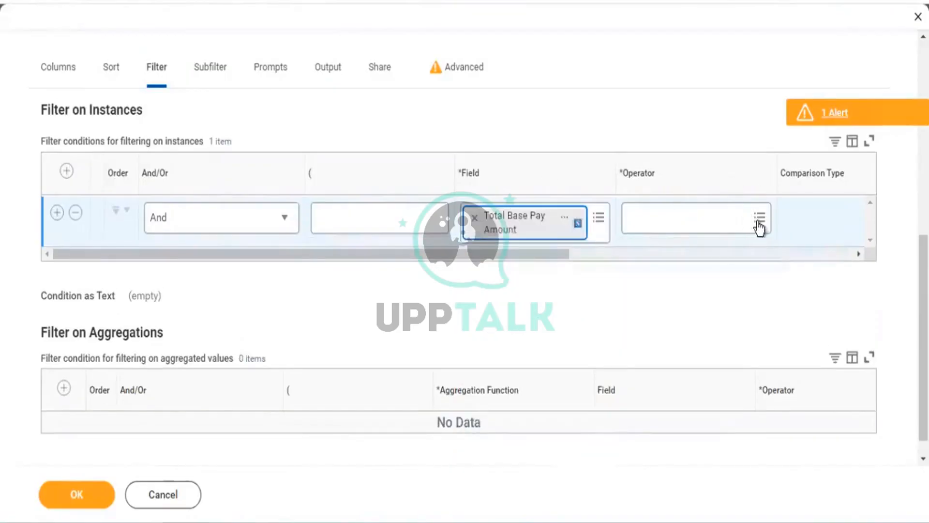
# Set the Total Base Pay Amount filter condition's operator to greater than and its comparison value to 1
pyautogui.click(758, 224)
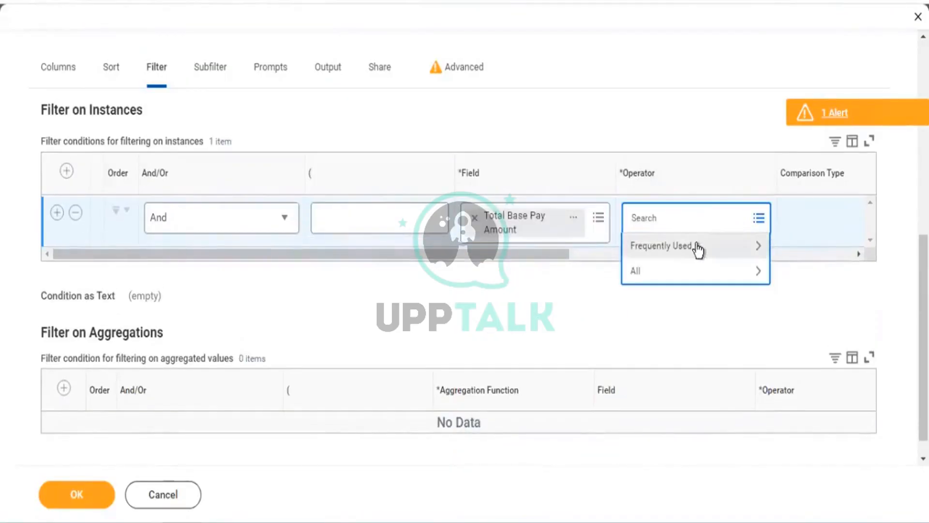
pyautogui.click(698, 249)
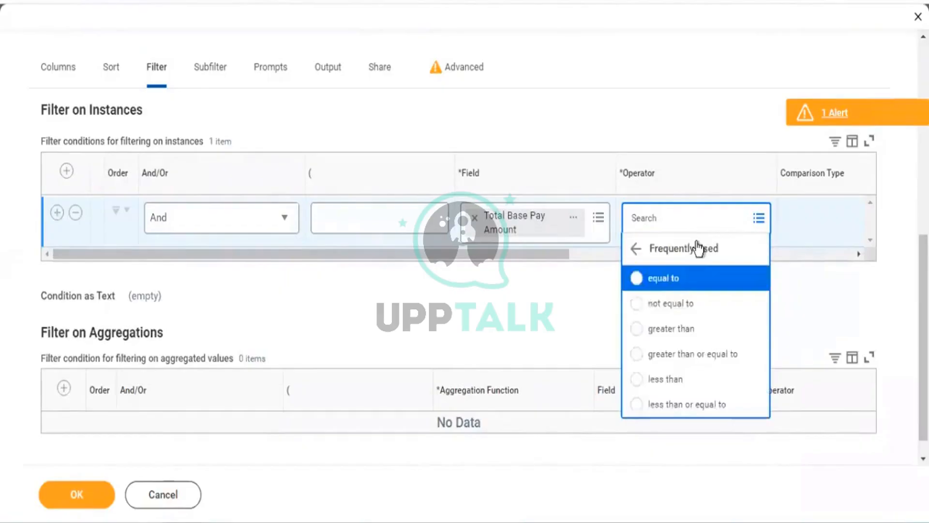
pyautogui.click(680, 329)
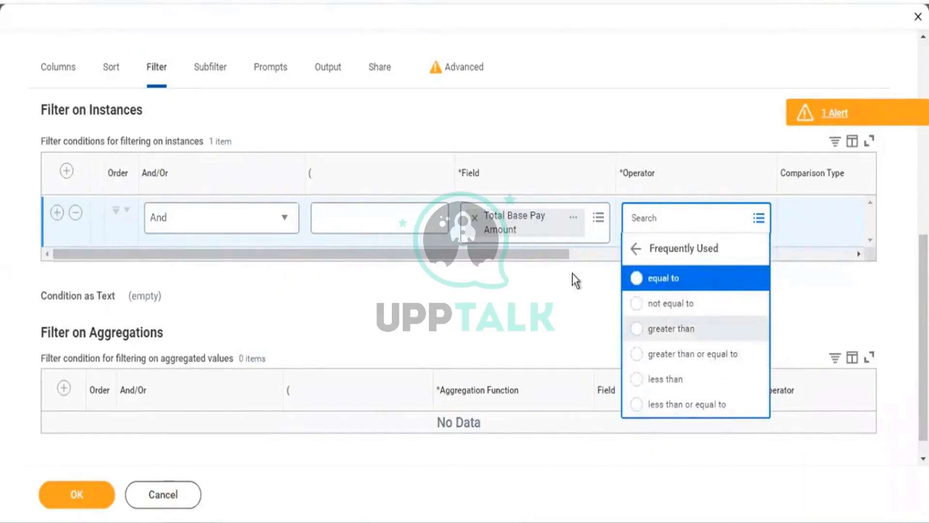
pyautogui.moveTo(551, 259); pyautogui.dragTo(788, 278)
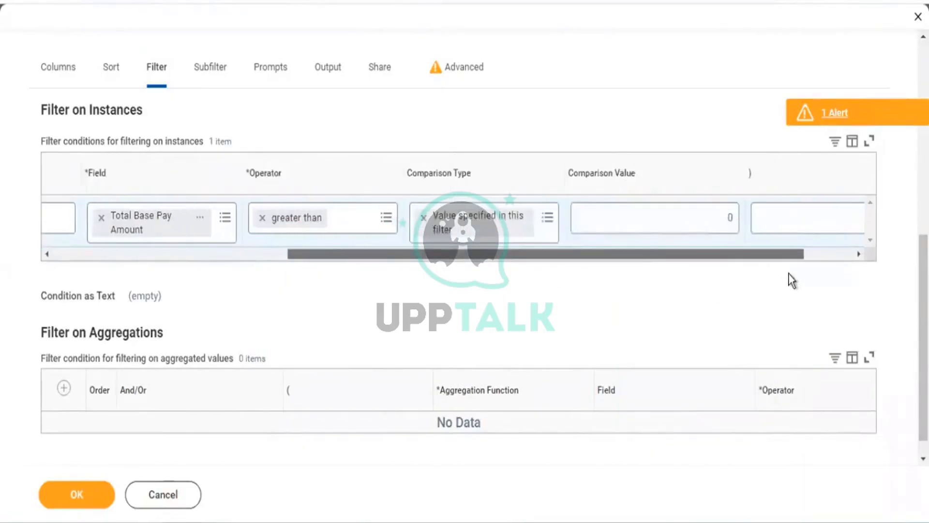
pyautogui.click(698, 211)
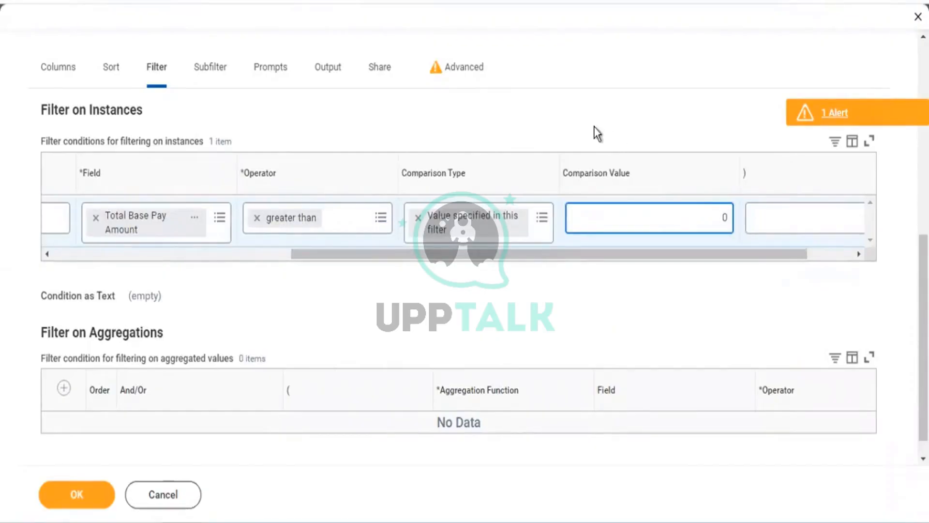
pyautogui.press('BackSpace')
pyautogui.write('1')
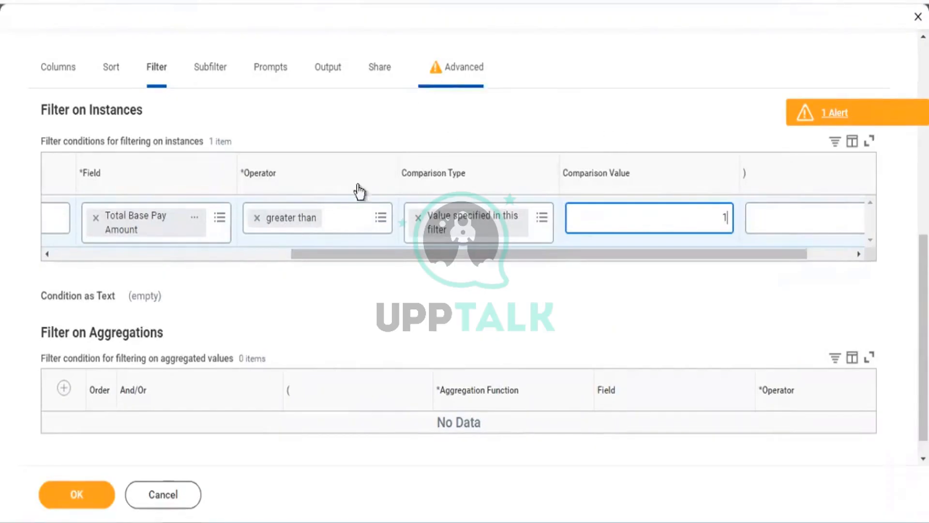
pyautogui.moveTo(394, 262); pyautogui.dragTo(149, 266)
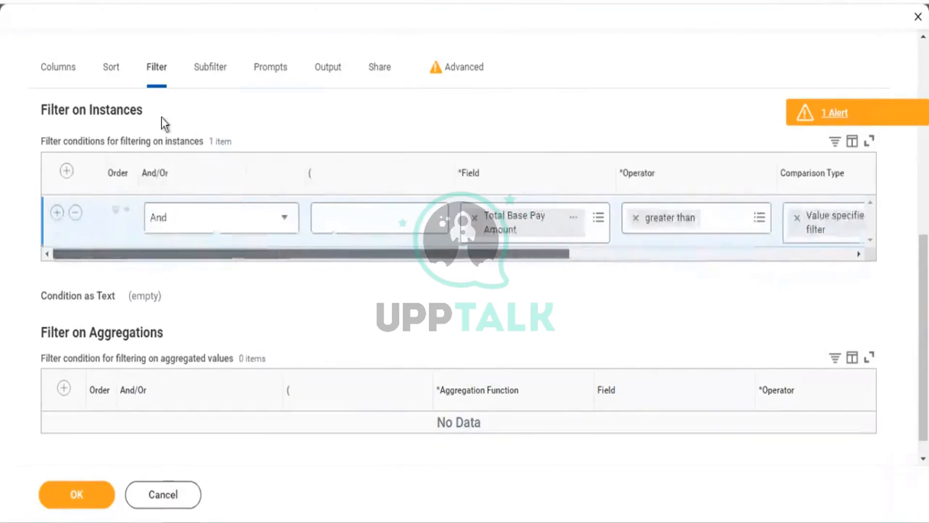
# Remove the empty sub level filter and save the report definition
pyautogui.click(211, 68)
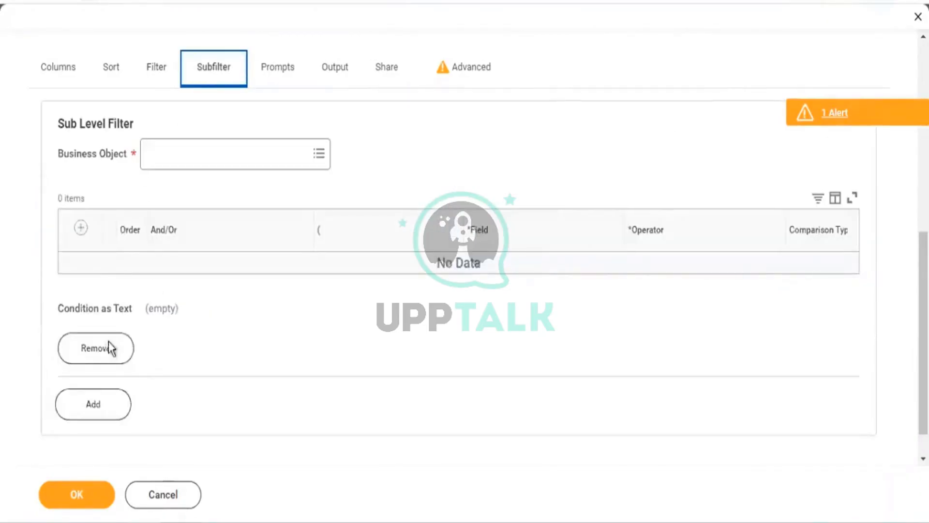
pyautogui.click(108, 348)
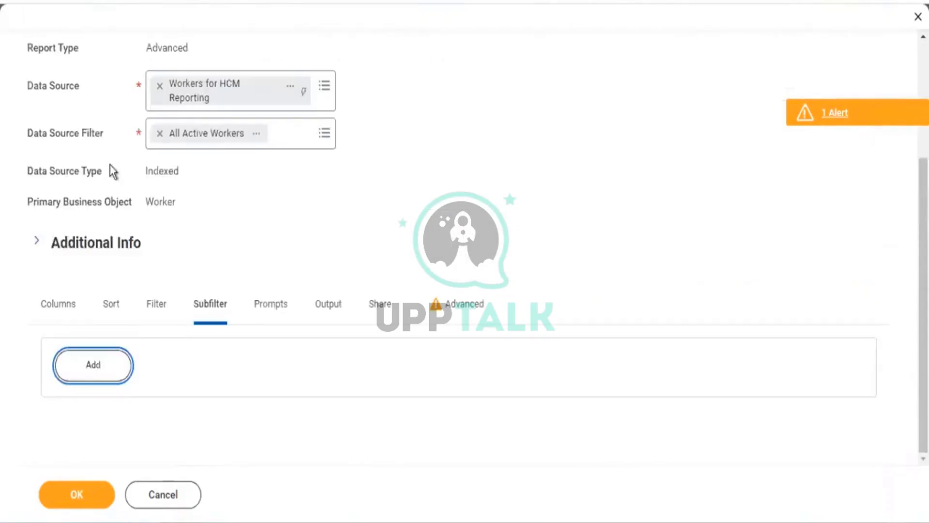
pyautogui.click(83, 502)
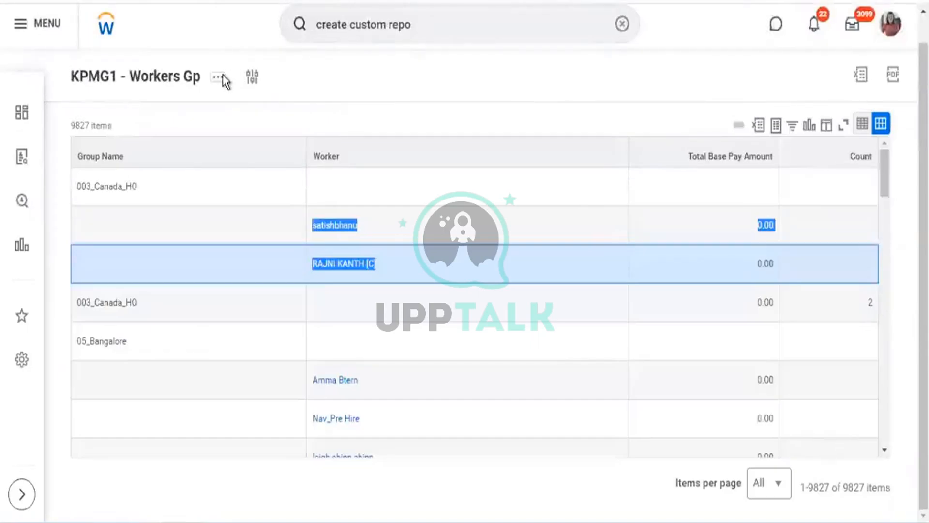
# Rerun the report with its worker type prompts left blank and examine the individual pay amounts in the 298_Columbus group
pyautogui.click(252, 77)
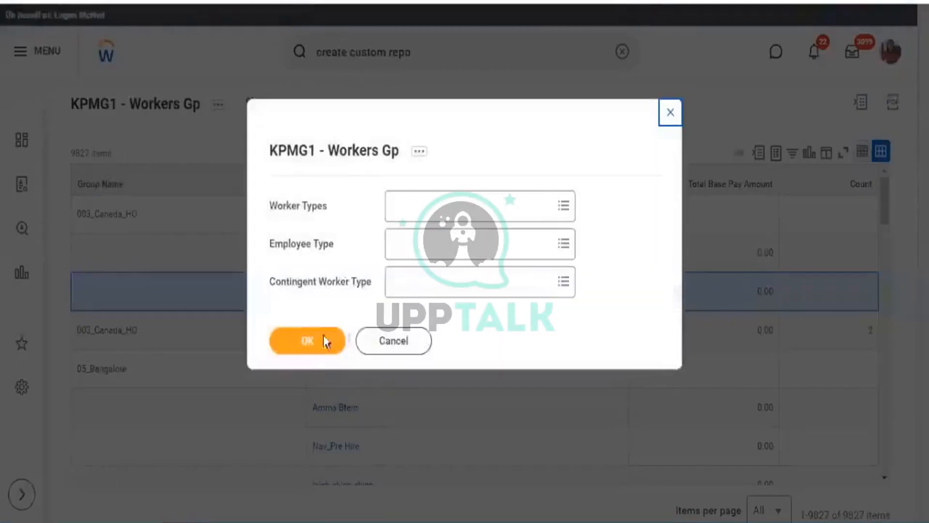
pyautogui.click(324, 348)
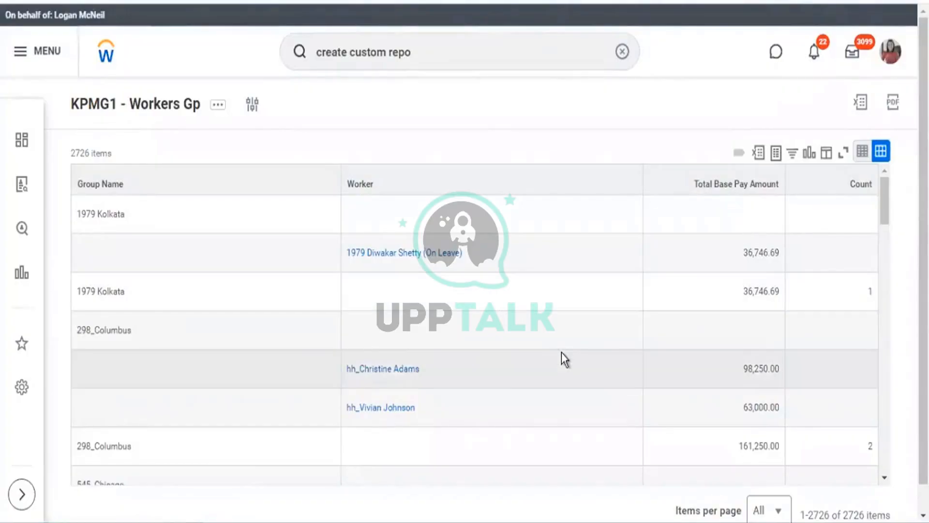
pyautogui.scroll(-2, 561, 352)
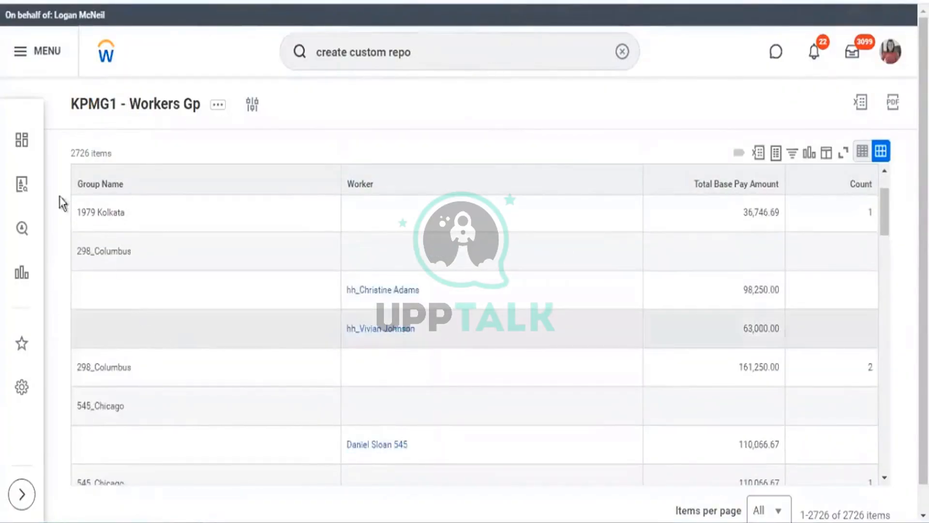
pyautogui.moveTo(81, 251); pyautogui.dragTo(114, 247)
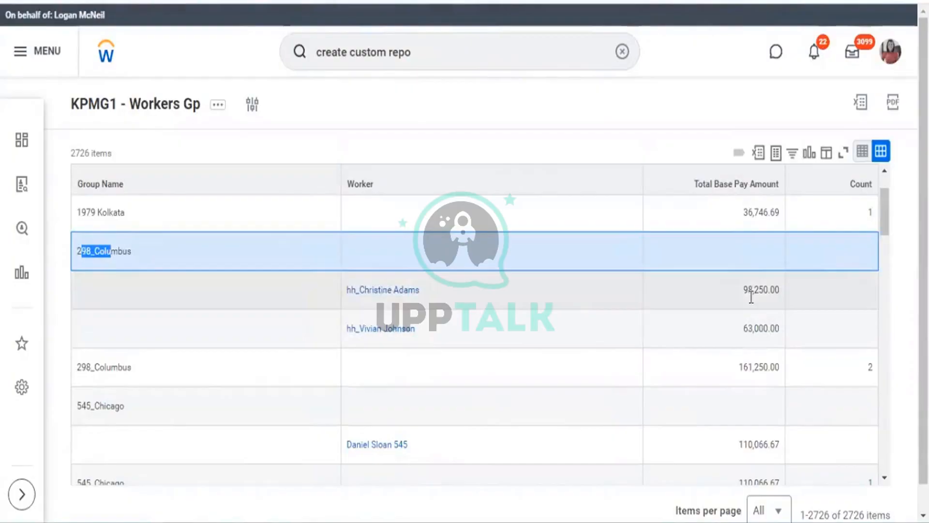
pyautogui.moveTo(741, 292); pyautogui.dragTo(771, 294)
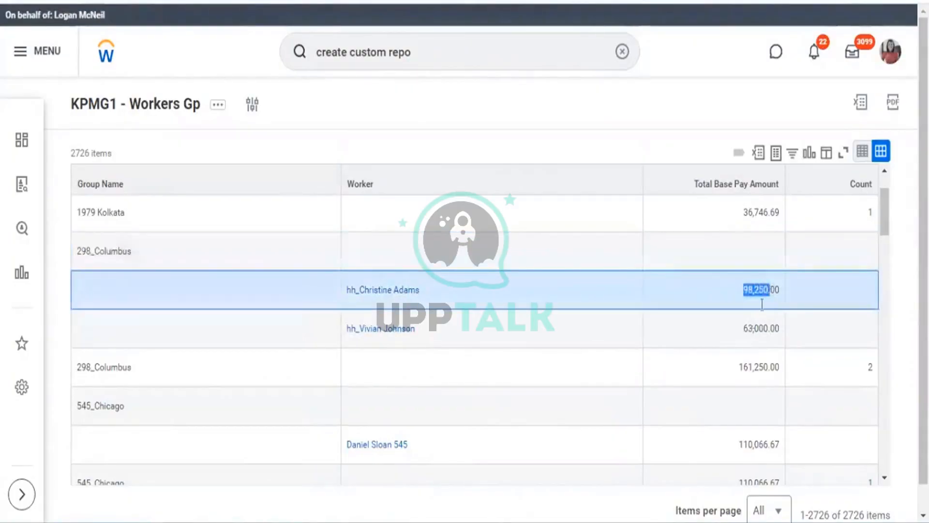
pyautogui.doubleClick(775, 333)
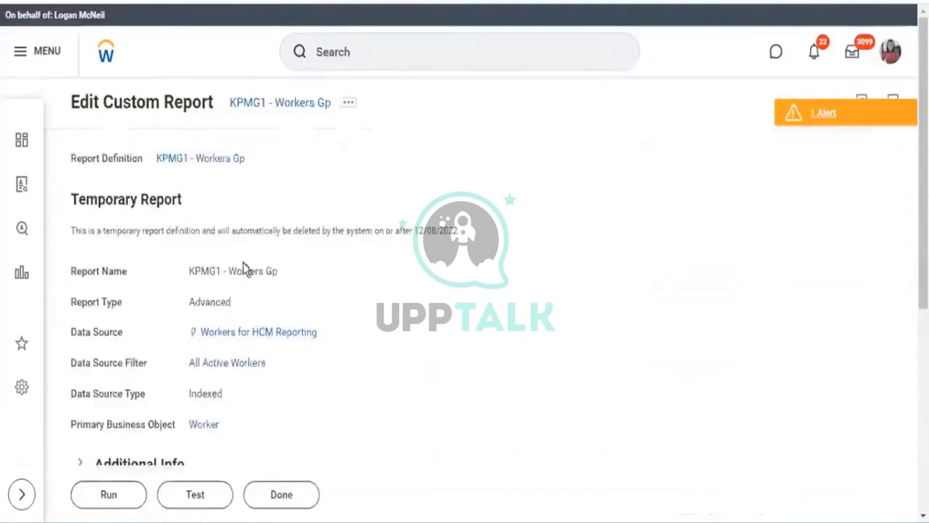
# Review the Group Name and Worker columns in the report definition and the Location row under Sort and Group
pyautogui.scroll(-6, 421, 276)
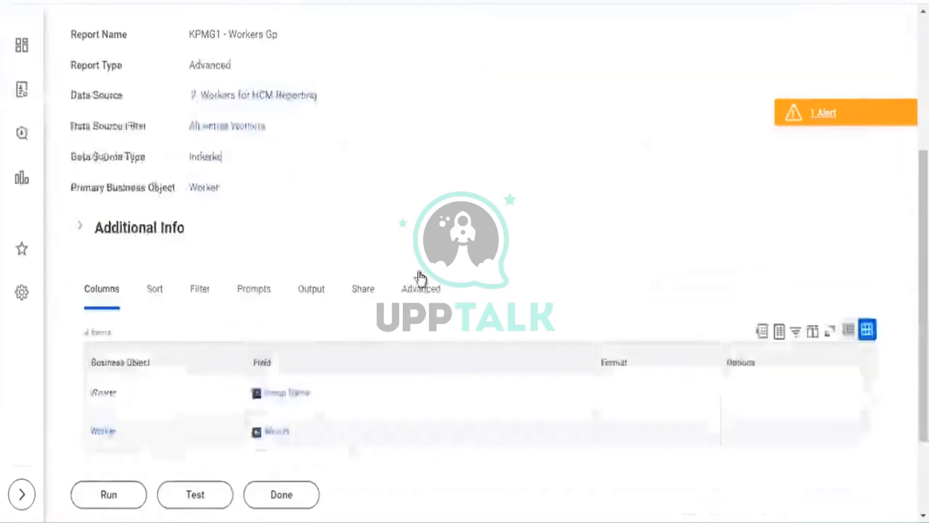
pyautogui.doubleClick(256, 315)
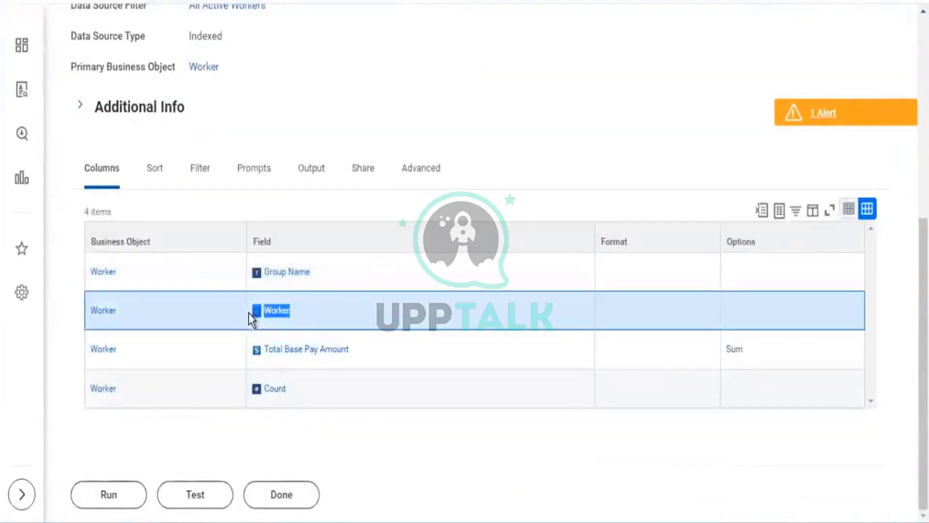
pyautogui.doubleClick(254, 273)
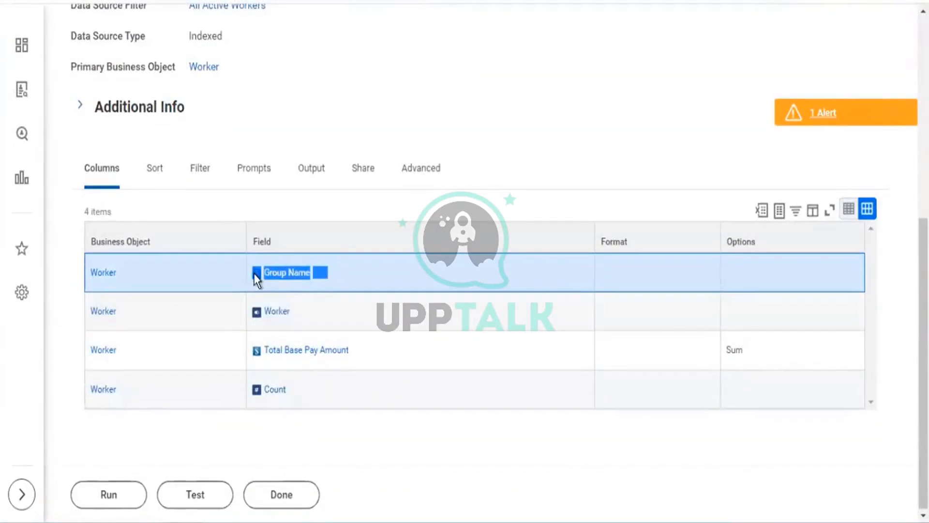
pyautogui.click(157, 175)
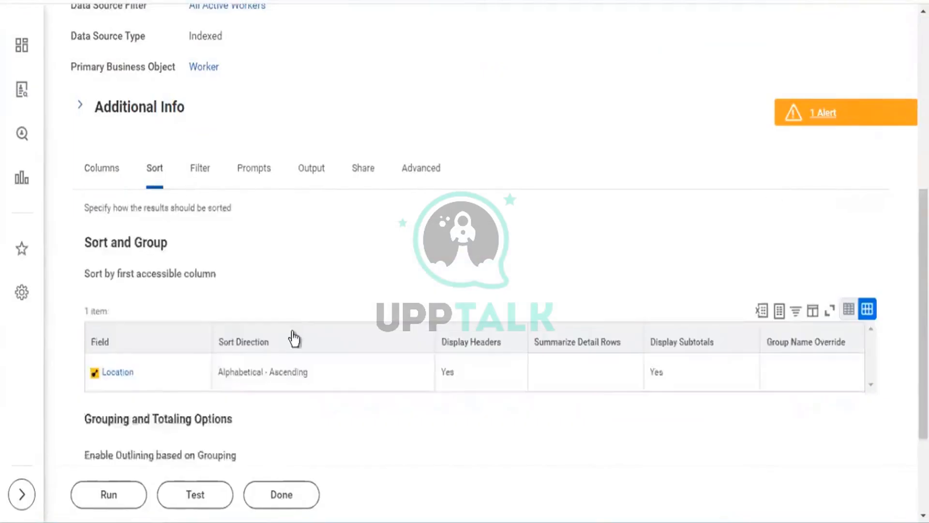
pyautogui.scroll(-2, 195, 362)
pyautogui.doubleClick(110, 225)
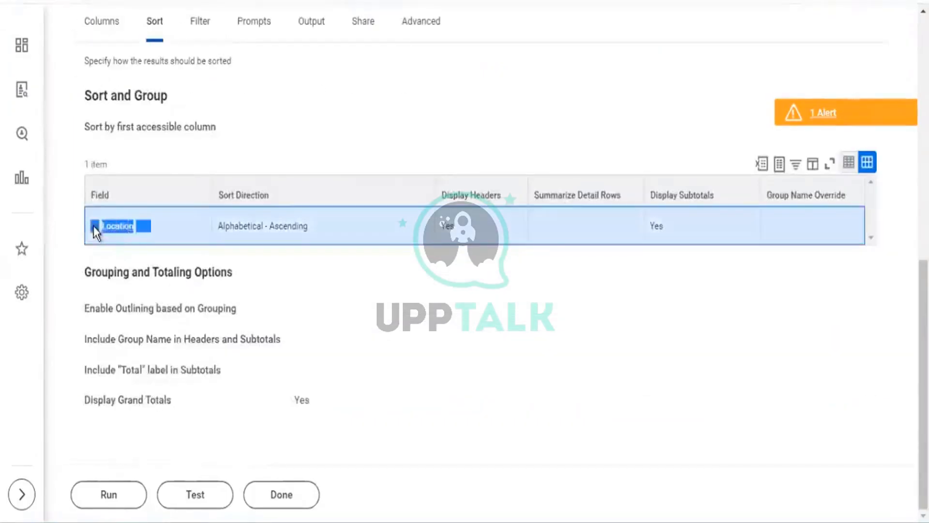
# Examine the Total Base Pay Amount column and its Sum option in the report definition
pyautogui.click(104, 20)
pyautogui.scroll(3, 363, 382)
pyautogui.moveTo(386, 353); pyautogui.dragTo(259, 358)
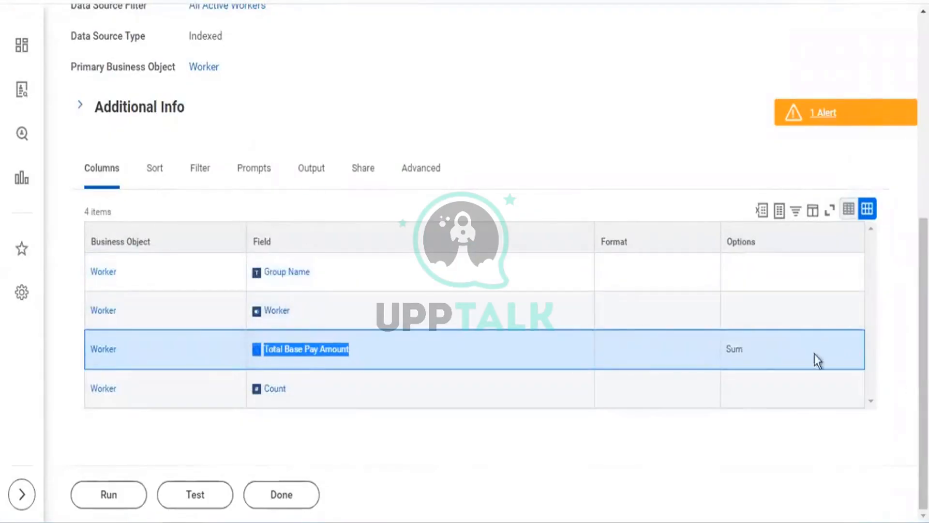
pyautogui.click(731, 353)
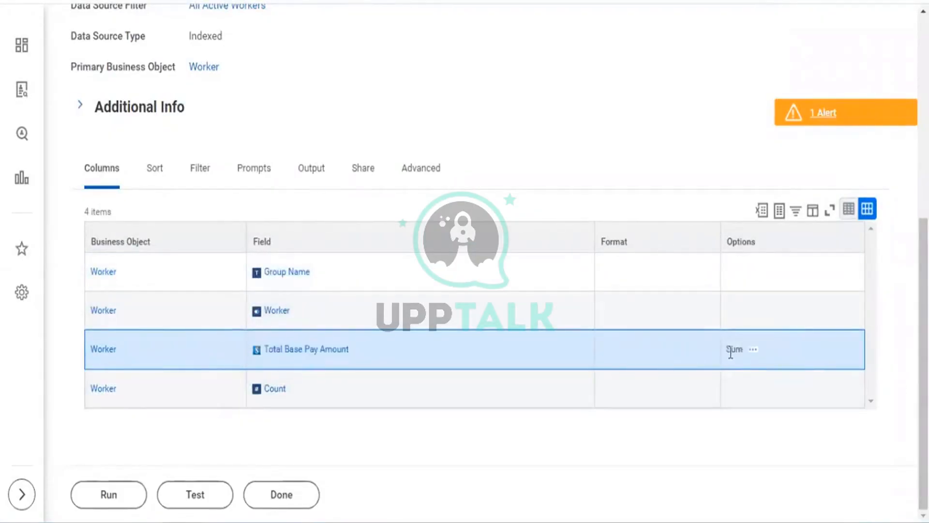
pyautogui.moveTo(739, 356); pyautogui.dragTo(743, 355)
pyautogui.moveTo(261, 354); pyautogui.dragTo(358, 351)
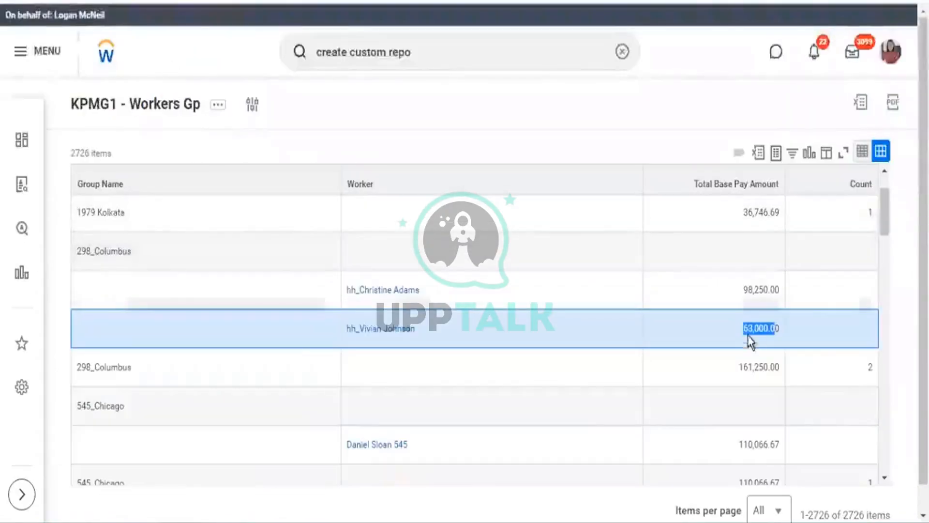
# In the report output, compare the 298_Columbus workers' pay amounts with the group's subtotal and count
pyautogui.moveTo(744, 292); pyautogui.dragTo(768, 292)
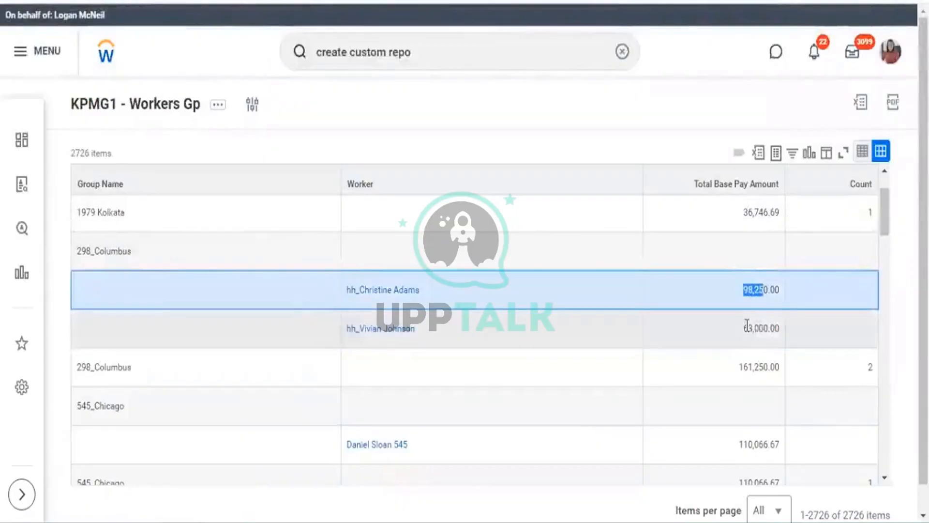
pyautogui.moveTo(744, 328); pyautogui.dragTo(769, 328)
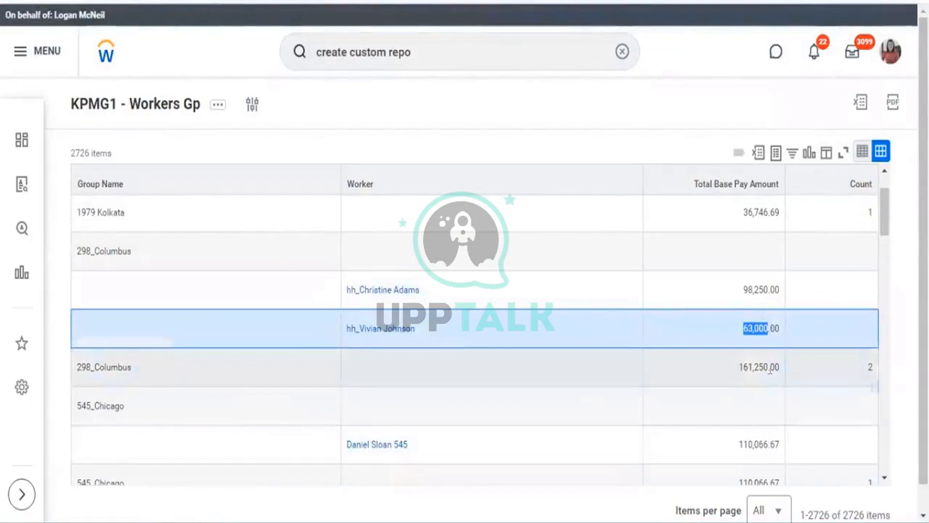
pyautogui.moveTo(777, 366); pyautogui.dragTo(739, 366)
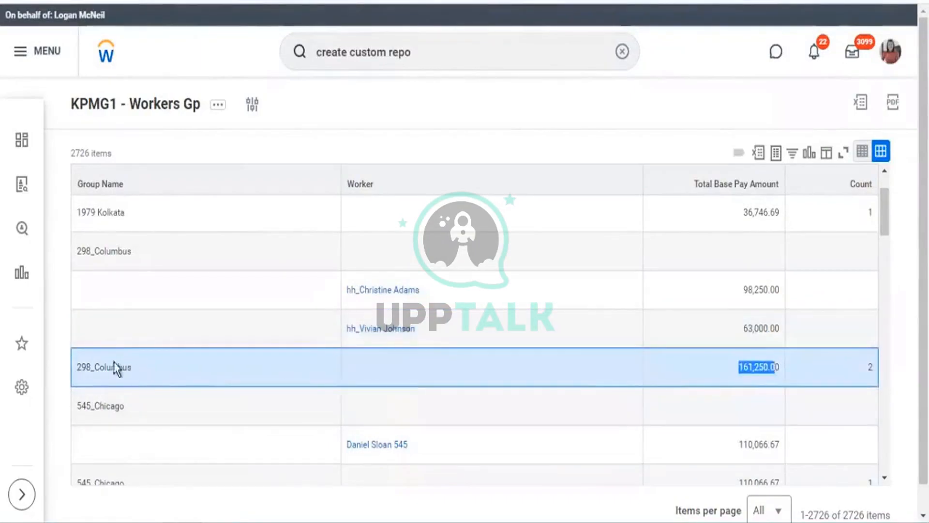
pyautogui.moveTo(131, 367); pyautogui.dragTo(82, 364)
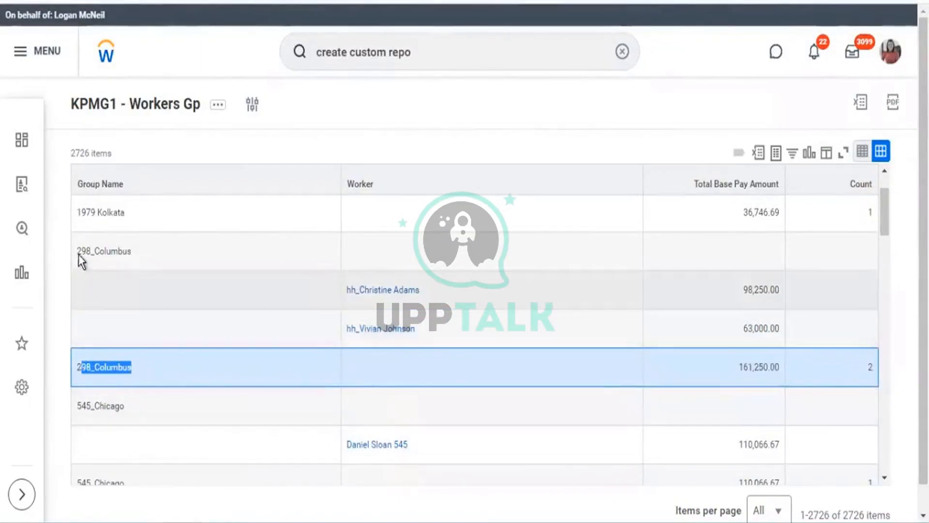
pyautogui.moveTo(77, 252); pyautogui.dragTo(128, 250)
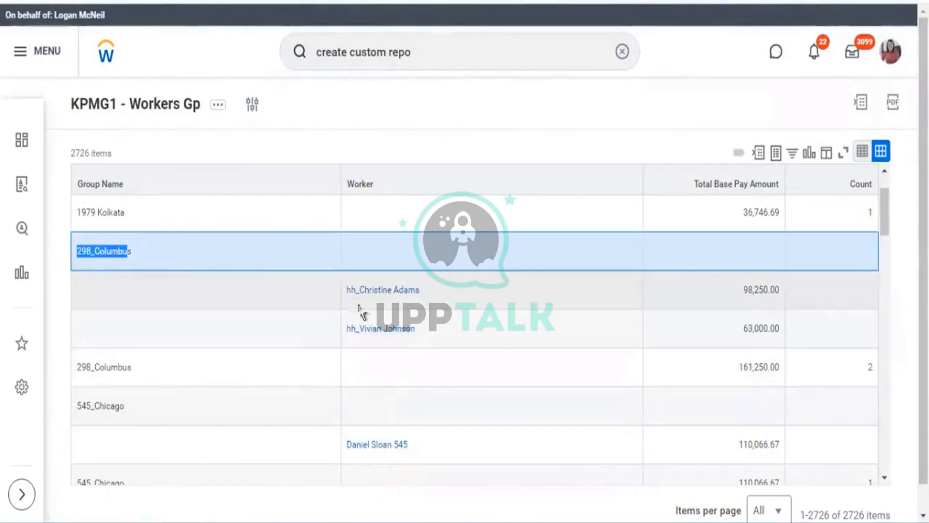
pyautogui.moveTo(342, 292); pyautogui.dragTo(415, 342)
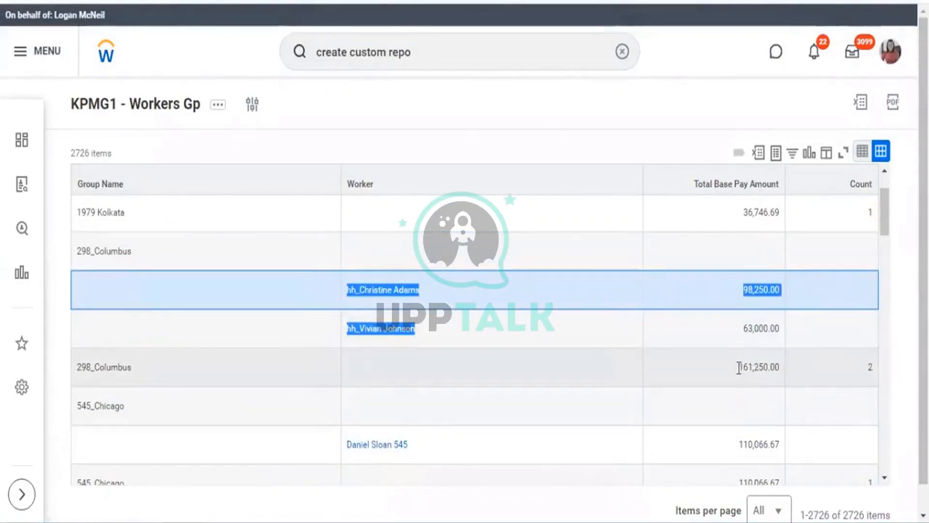
pyautogui.doubleClick(777, 372)
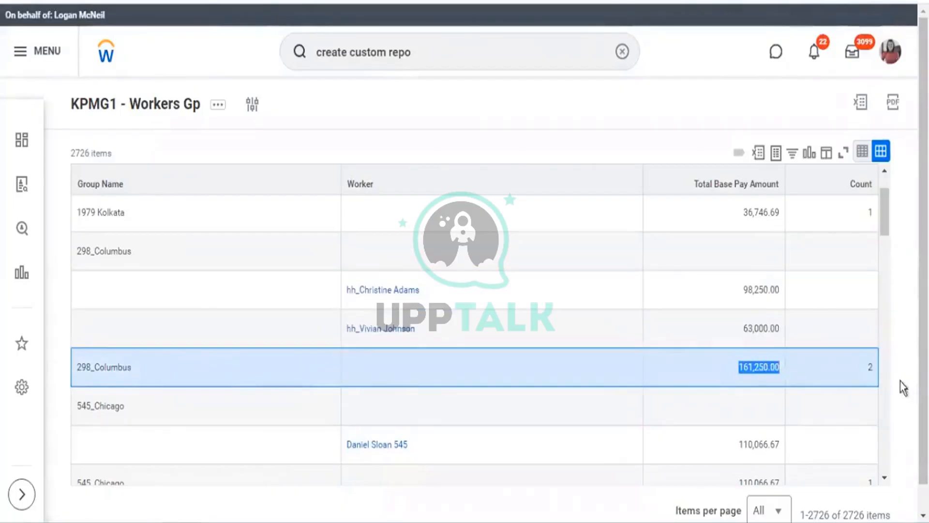
pyautogui.doubleClick(876, 371)
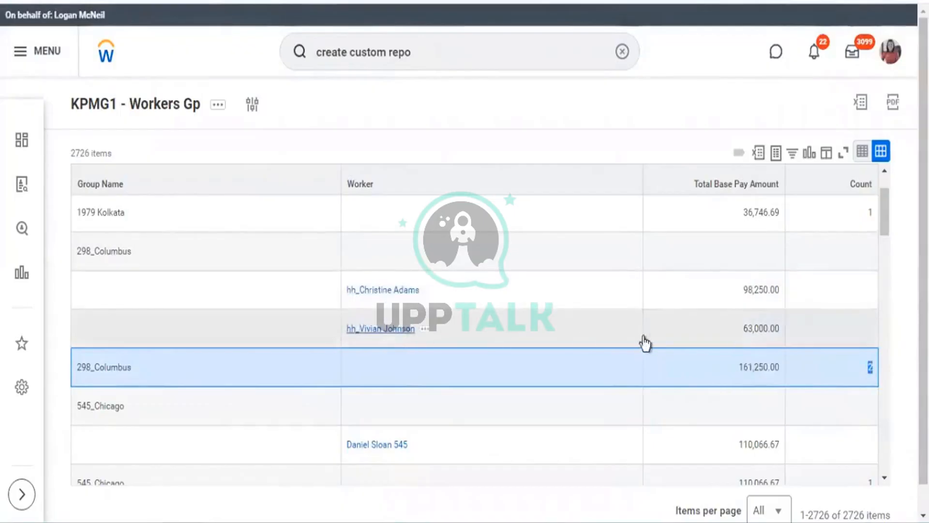
# Check the worker row, pay subtotal and count of the 545_Chicago group
pyautogui.scroll(-3, 644, 335)
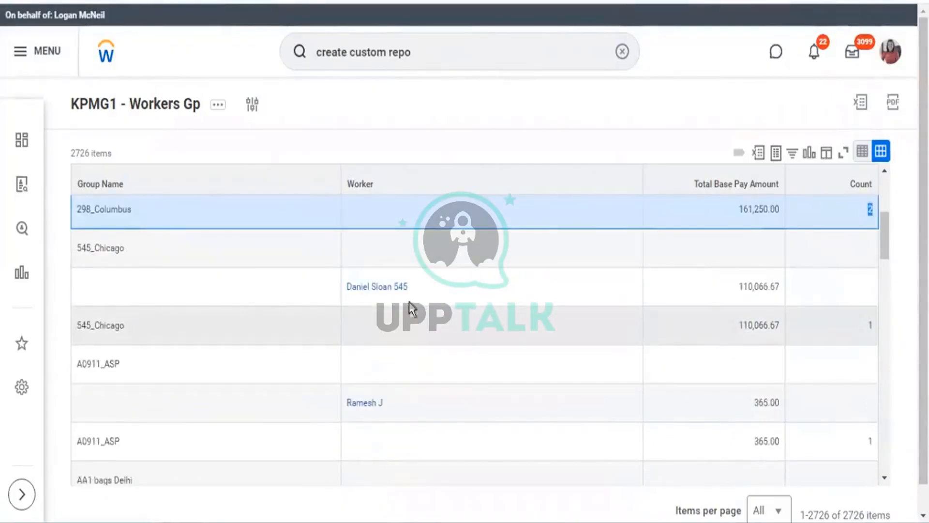
pyautogui.click(482, 292)
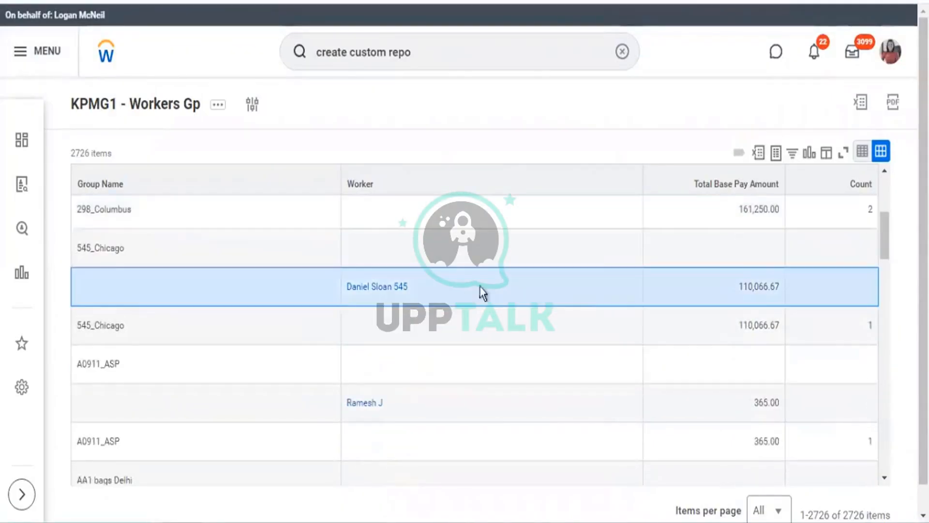
pyautogui.doubleClick(871, 327)
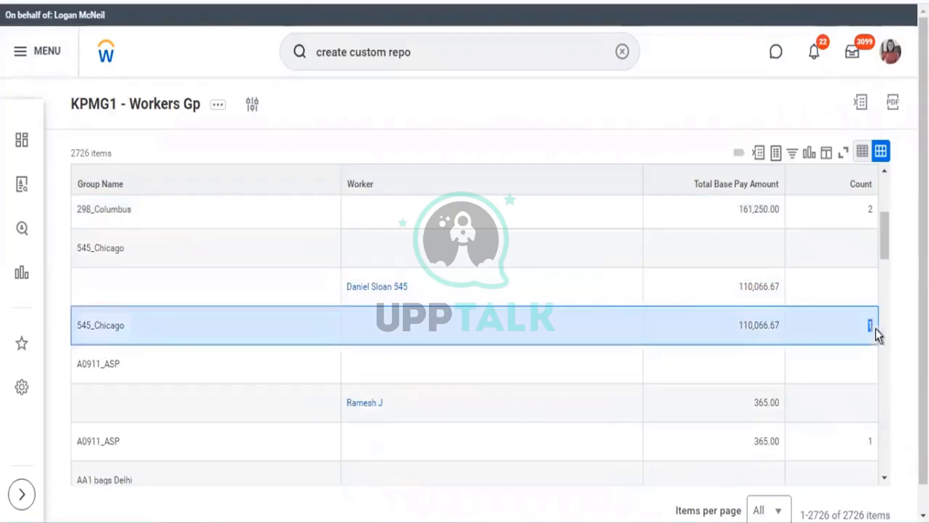
pyautogui.doubleClick(789, 324)
# Look through the remaining location groups to examine their worker pay amounts, subtotals and counts, and return to the first groups
pyautogui.scroll(-20, 782, 352)
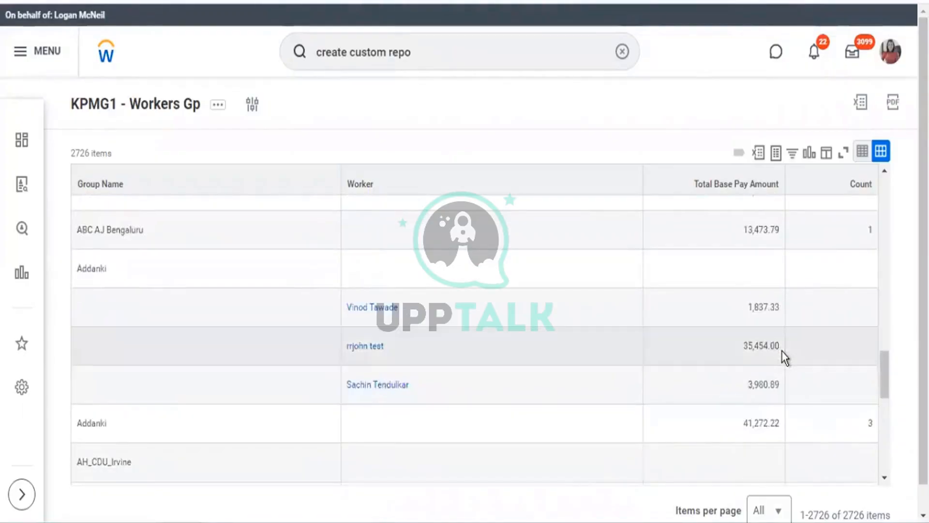
pyautogui.scroll(-5, 782, 352)
pyautogui.scroll(-2, 782, 352)
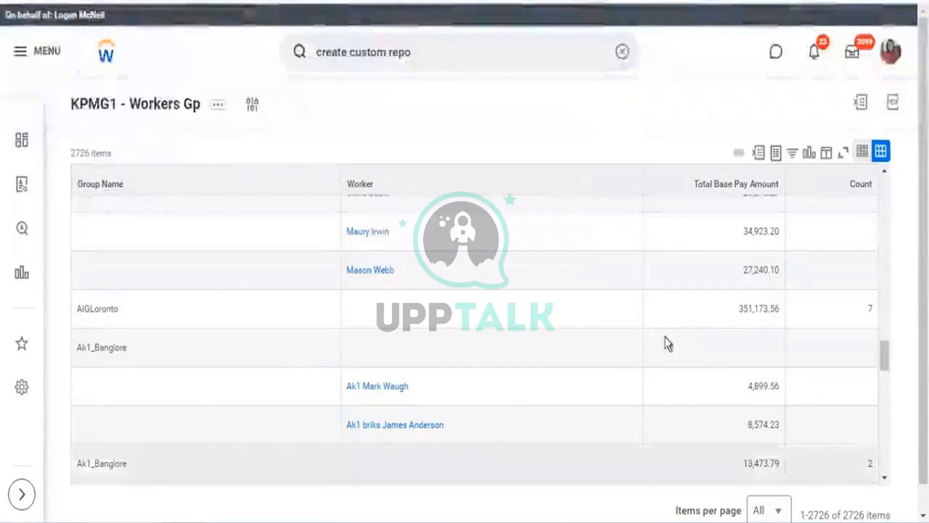
pyautogui.scroll(2, 639, 297)
pyautogui.scroll(2, 740, 293)
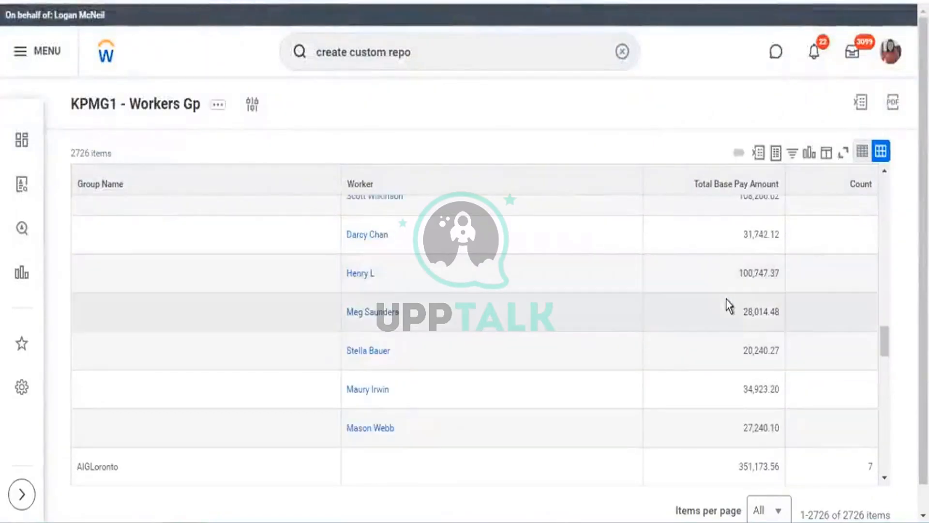
pyautogui.scroll(2, 813, 315)
pyautogui.scroll(4, 813, 316)
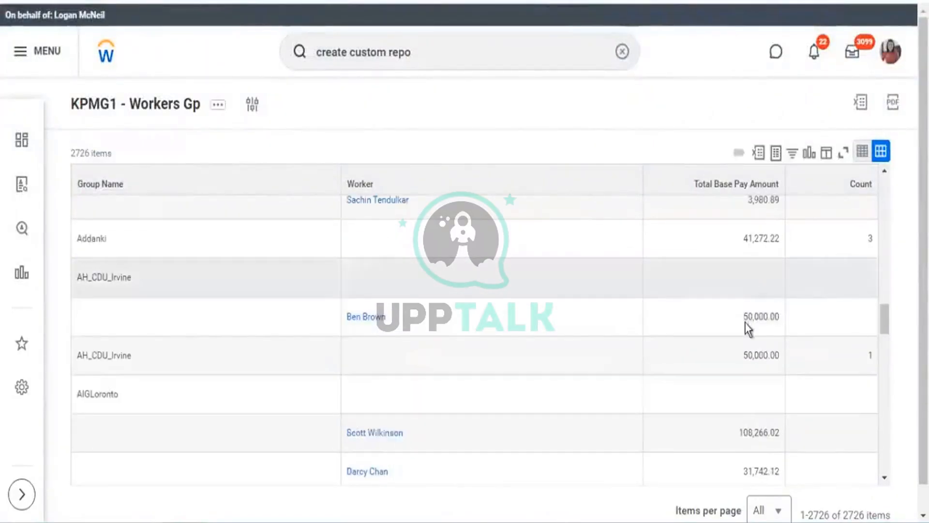
pyautogui.click(782, 319)
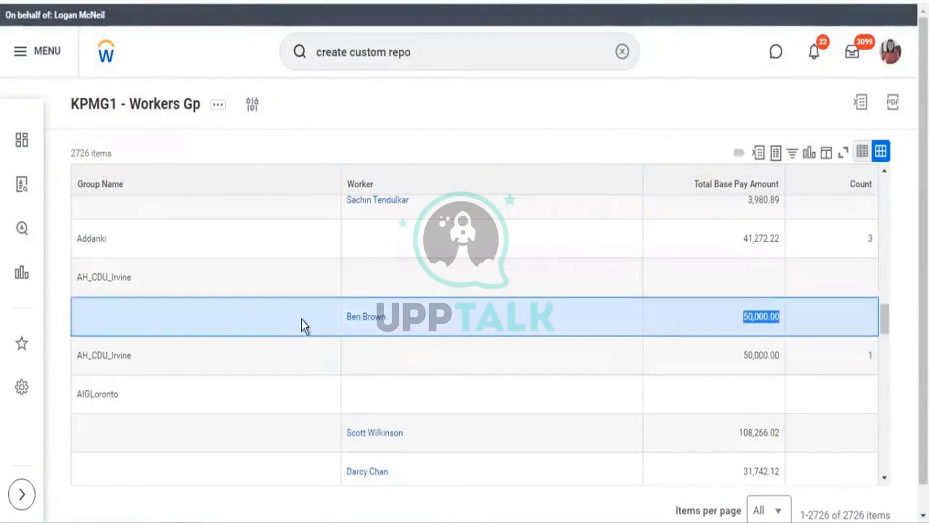
pyautogui.scroll(8, 156, 285)
pyautogui.scroll(5, 144, 297)
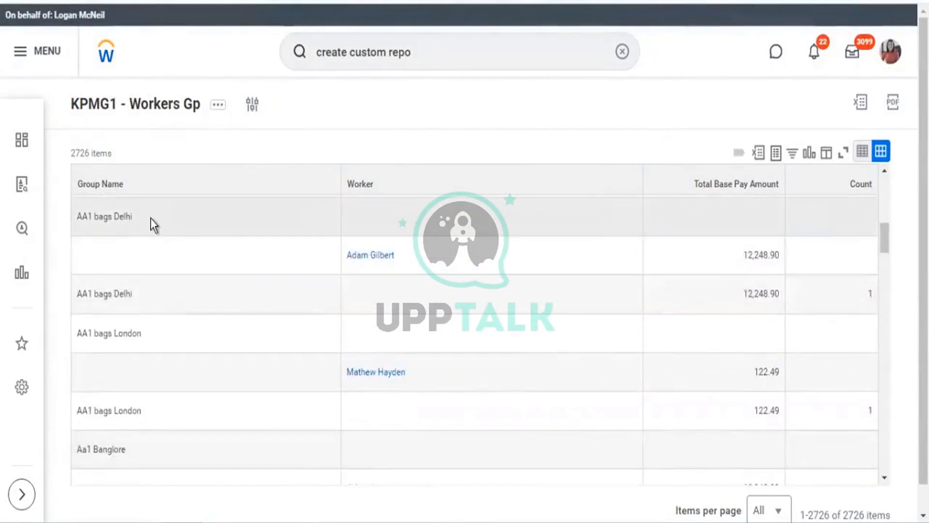
pyautogui.scroll(8, 268, 296)
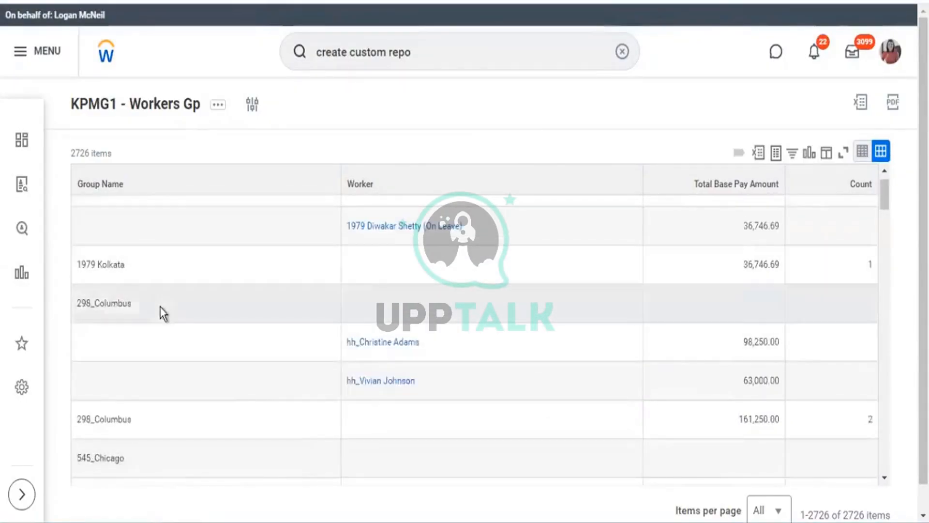
# Compare the Worker and Total Base Pay Amount fields in the report definition with the 298_Columbus worker rows in the output
pyautogui.moveTo(132, 305); pyautogui.dragTo(94, 307)
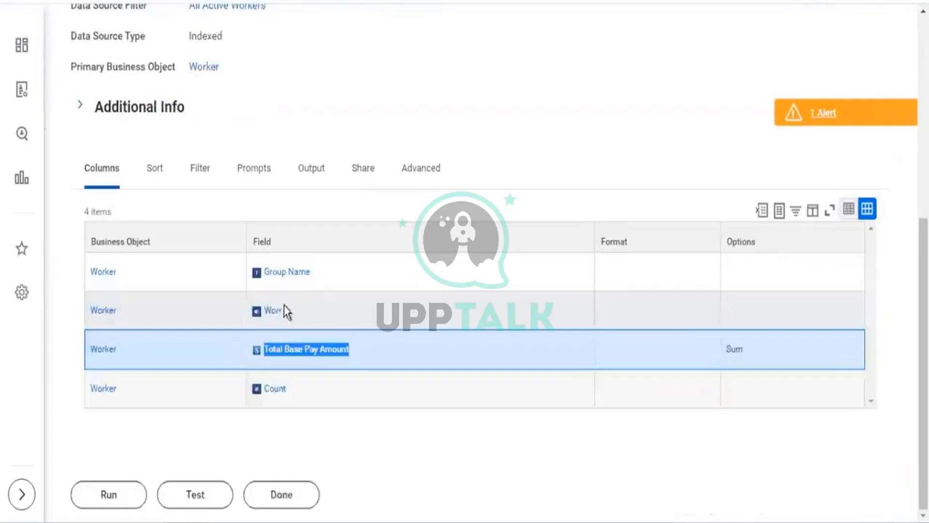
pyautogui.doubleClick(278, 311)
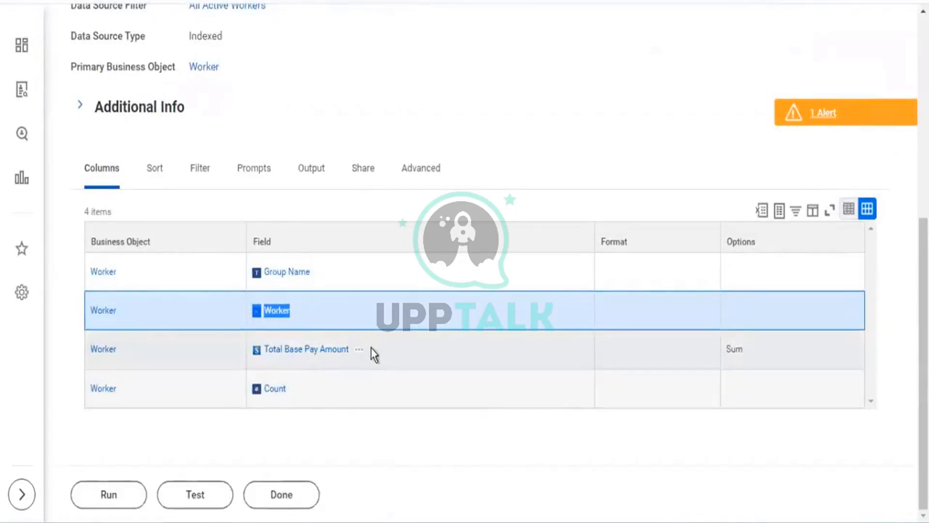
pyautogui.moveTo(368, 350); pyautogui.dragTo(255, 351)
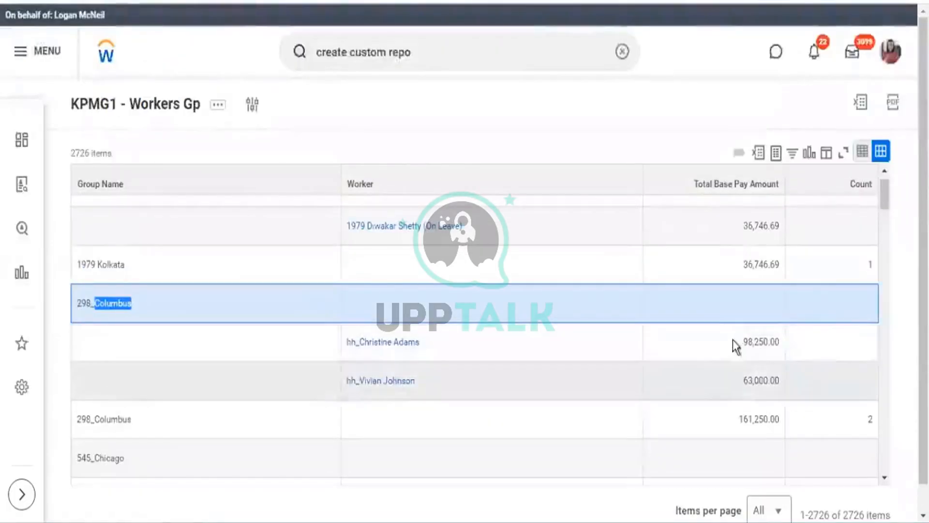
pyautogui.doubleClick(763, 342)
pyautogui.doubleClick(766, 383)
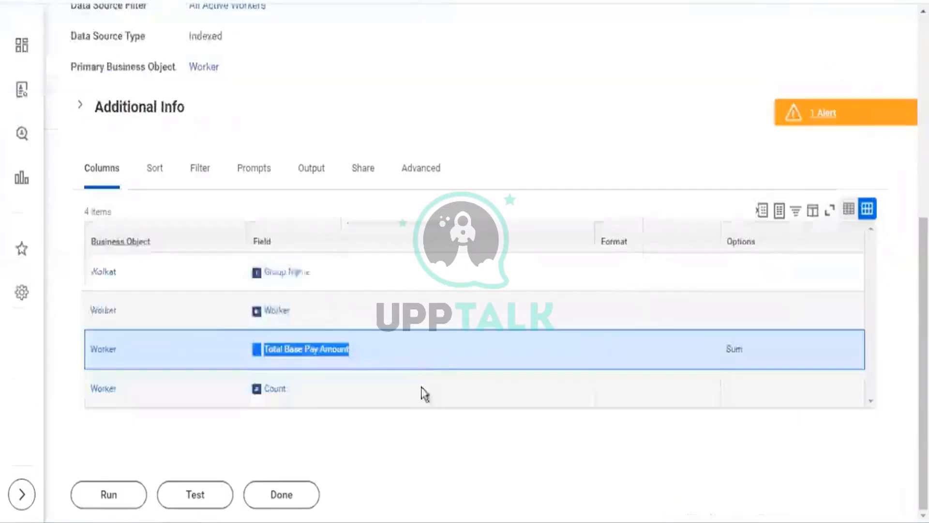
pyautogui.moveTo(724, 350); pyautogui.dragTo(743, 353)
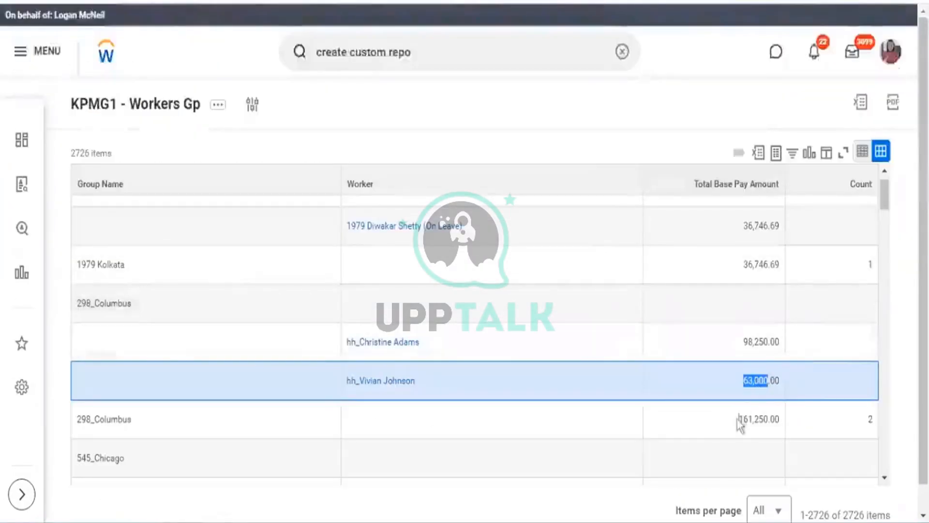
# Check the 298_Columbus subtotal row's pay amount and count against the Sum option and Count field in the report definition
pyautogui.moveTo(742, 422); pyautogui.dragTo(780, 431)
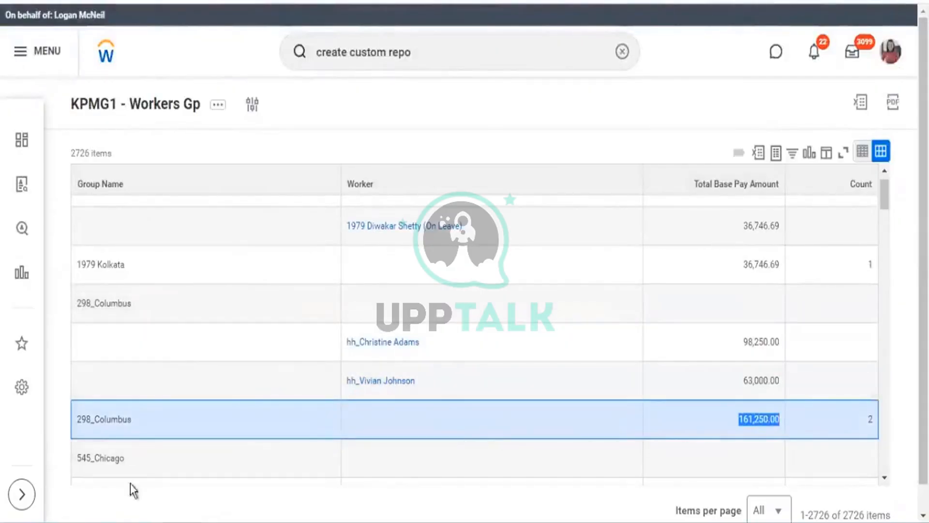
pyautogui.moveTo(146, 419); pyautogui.dragTo(85, 420)
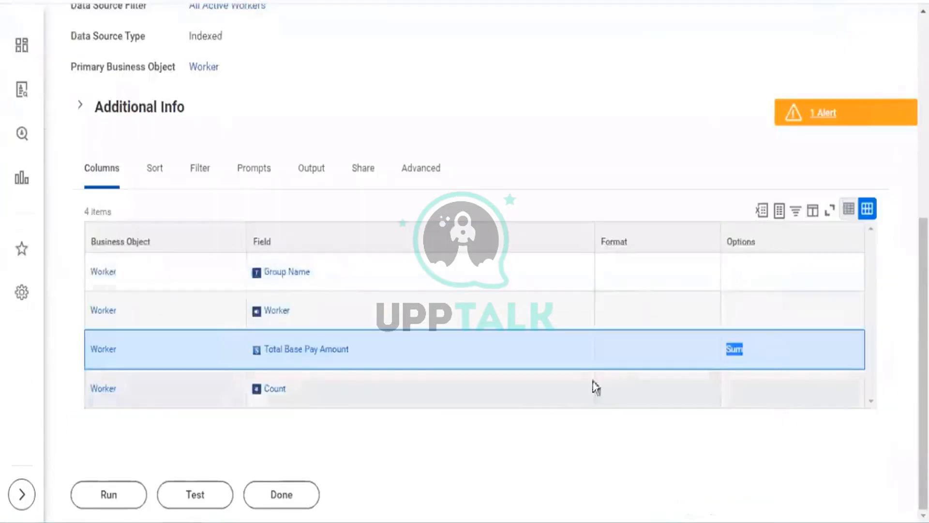
pyautogui.click(251, 390)
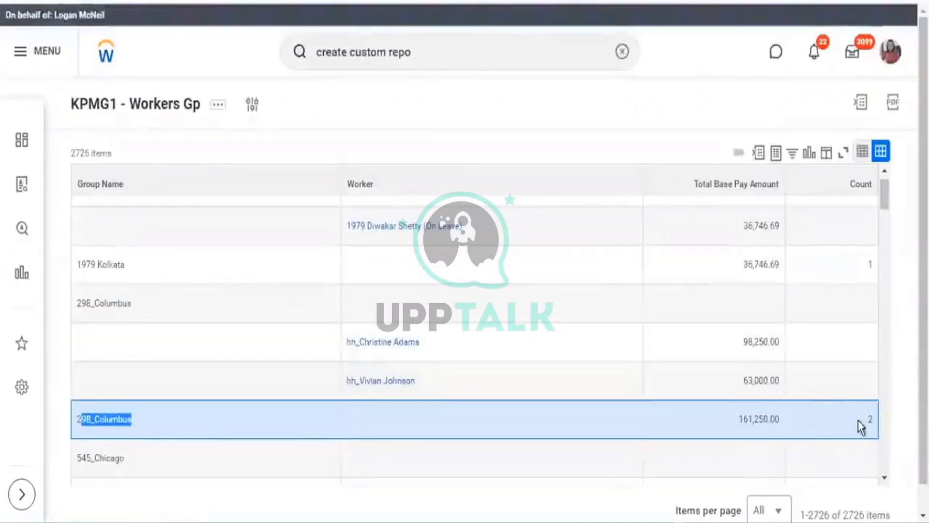
pyautogui.doubleClick(871, 419)
pyautogui.doubleClick(72, 423)
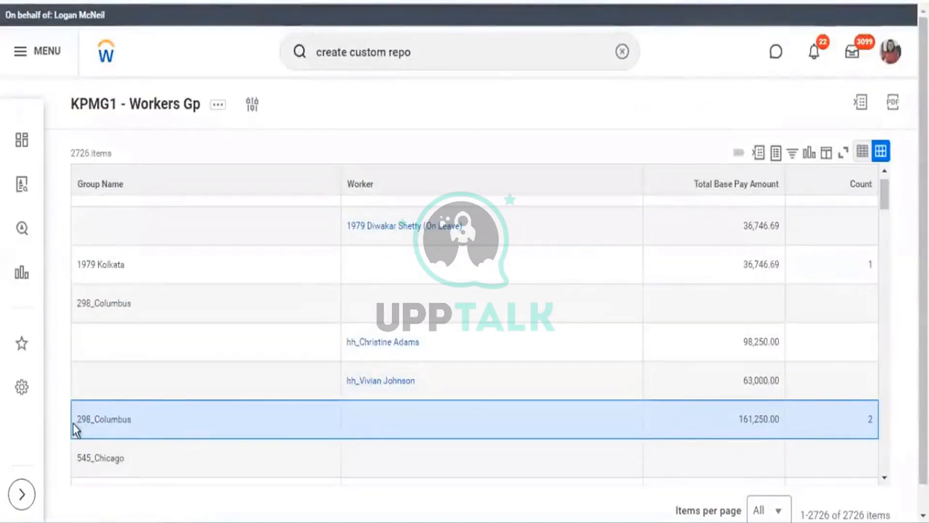
pyautogui.doubleClick(781, 423)
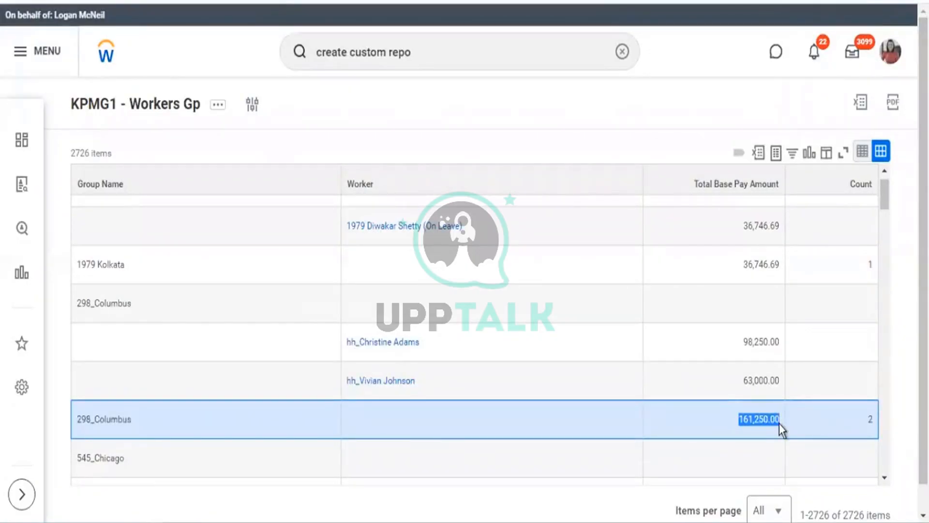
pyautogui.doubleClick(872, 419)
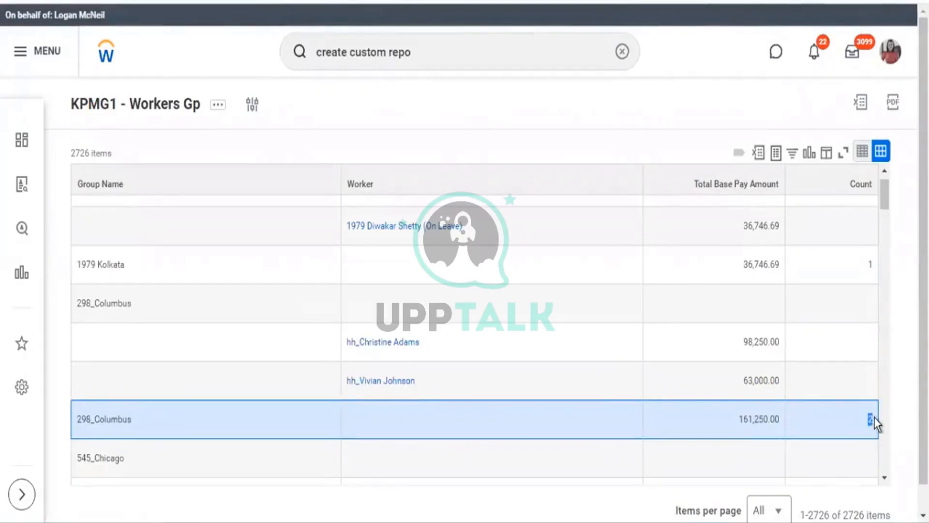
# Open the custom report KPMG1 - Workers Gp for editing from its definition
pyautogui.scroll(1, 432, 321)
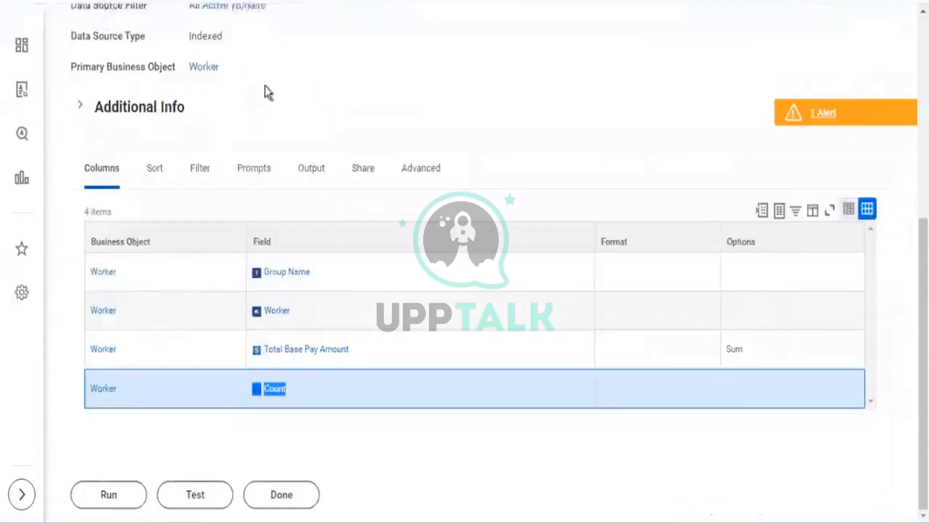
pyautogui.scroll(3, 291, 121)
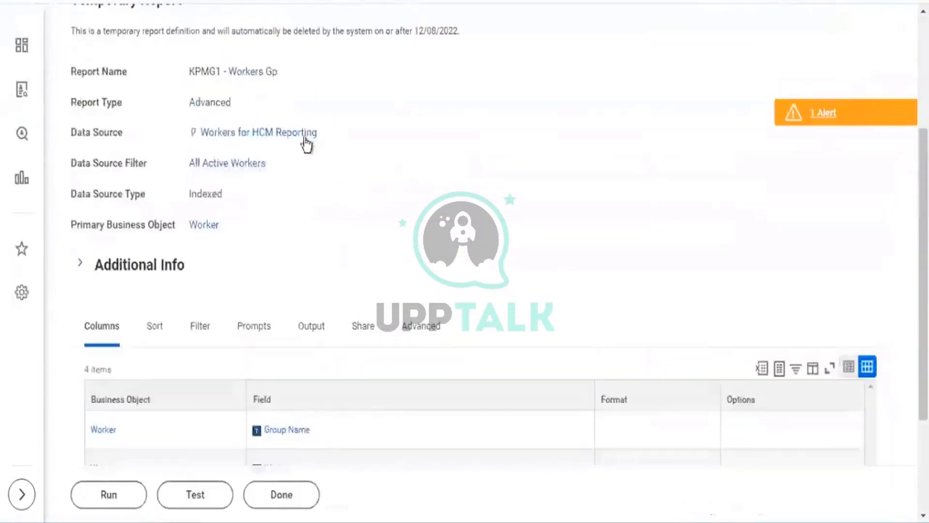
pyautogui.scroll(3, 307, 132)
pyautogui.scroll(2, 314, 88)
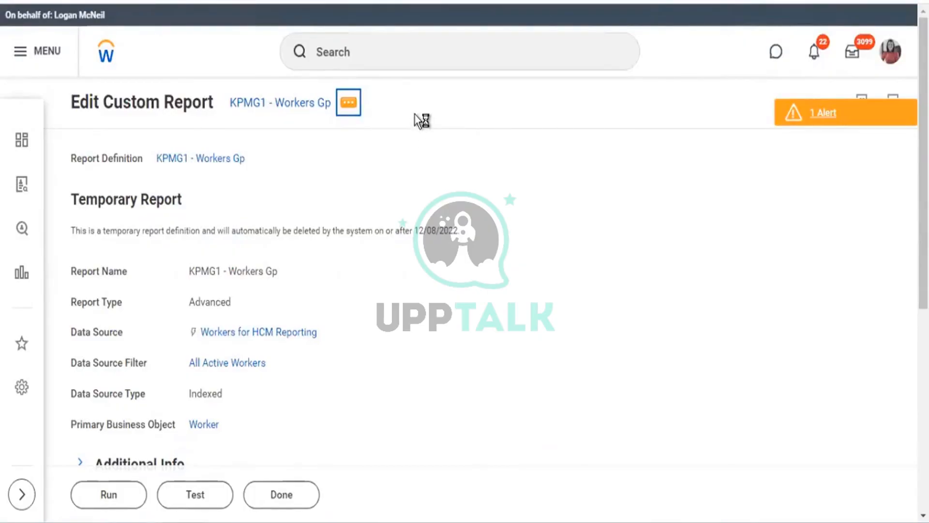
pyautogui.moveTo(417, 163)
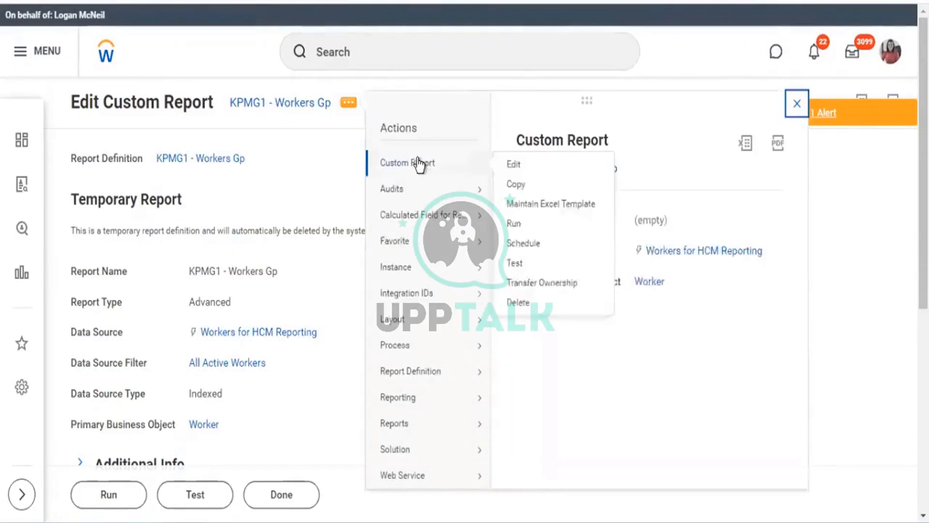
pyautogui.click(519, 165)
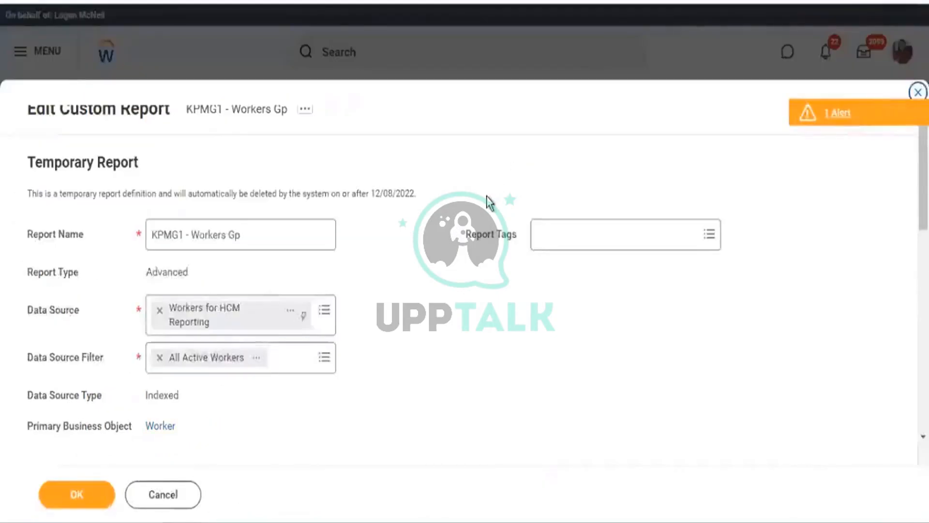
# In the report's sort and group settings, turn on Enable Outlining based on Grouping
pyautogui.scroll(-8, 488, 202)
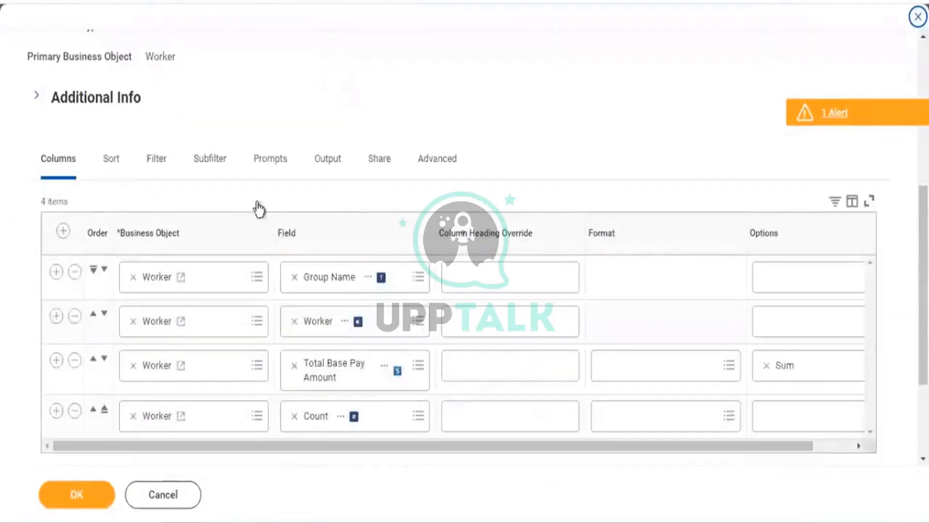
pyautogui.click(111, 165)
pyautogui.scroll(-5, 568, 97)
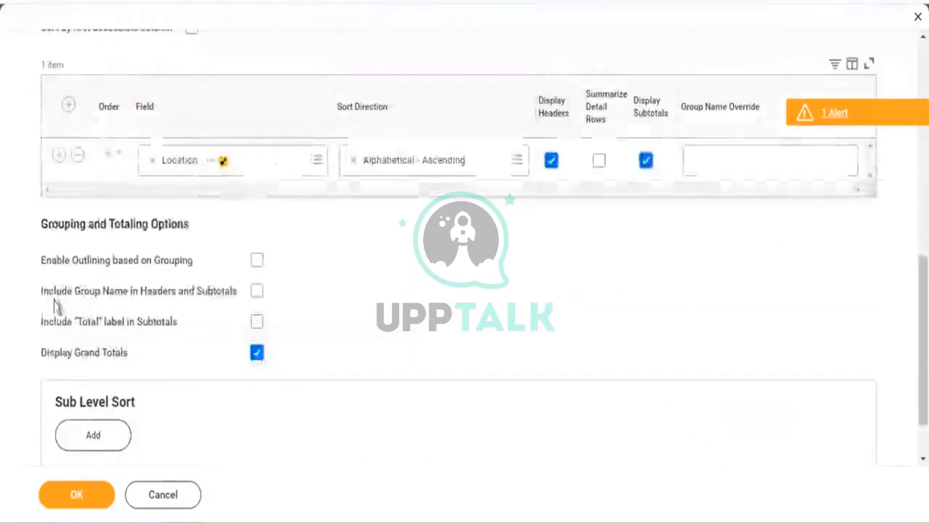
pyautogui.moveTo(85, 261); pyautogui.dragTo(93, 262)
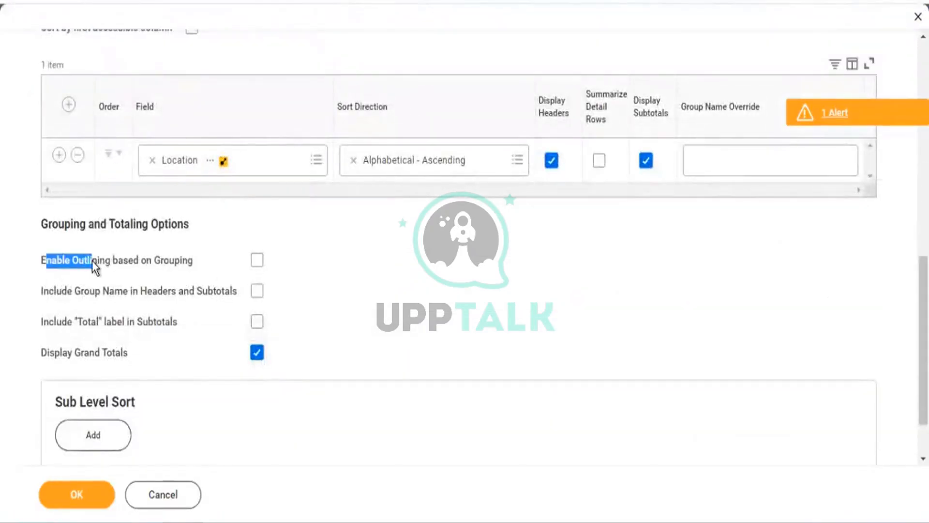
pyautogui.click(257, 262)
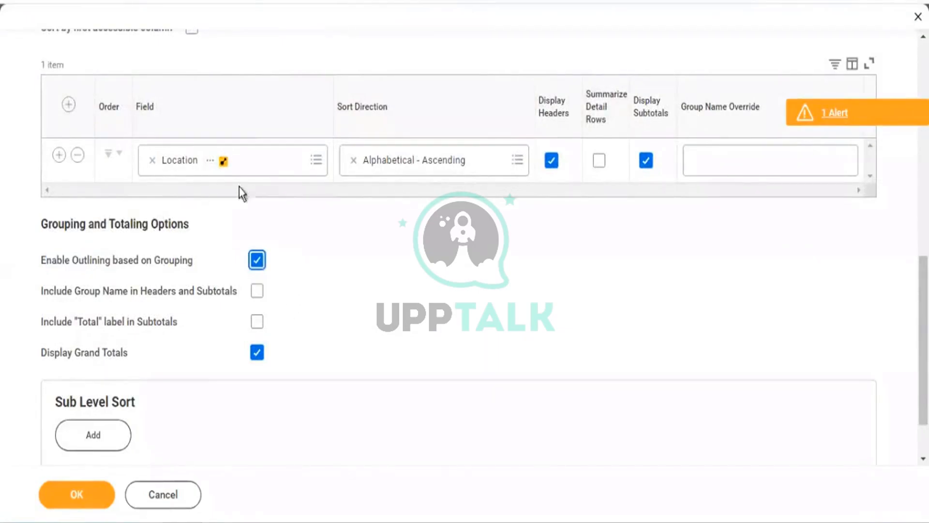
# Save the report definition with outlining based on grouping enabled and rerun the report with all worker type prompts left blank
pyautogui.scroll(2, 239, 188)
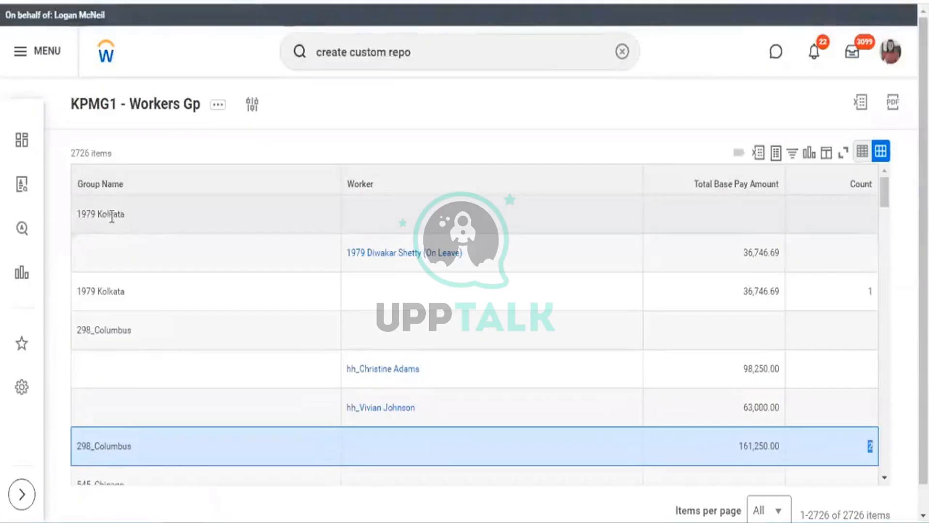
pyautogui.moveTo(82, 214); pyautogui.dragTo(109, 215)
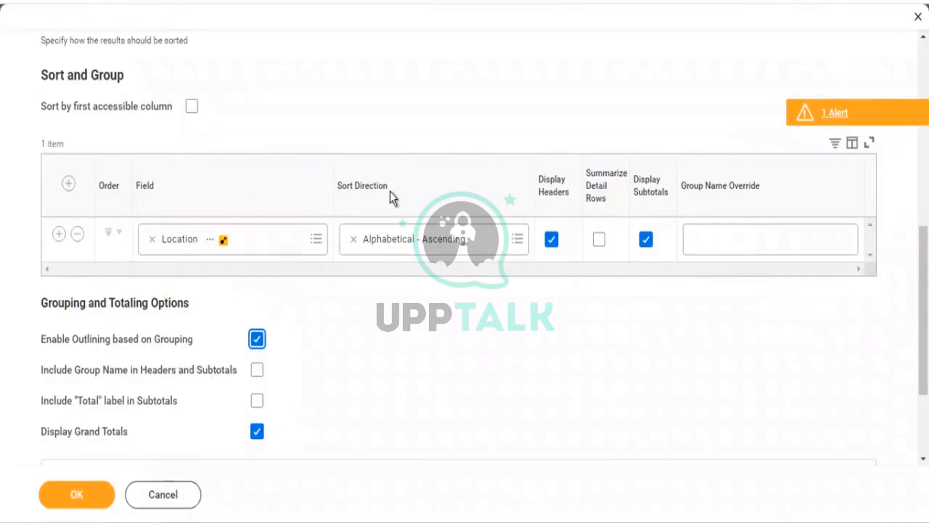
pyautogui.click(65, 341)
pyautogui.click(256, 340)
pyautogui.click(74, 494)
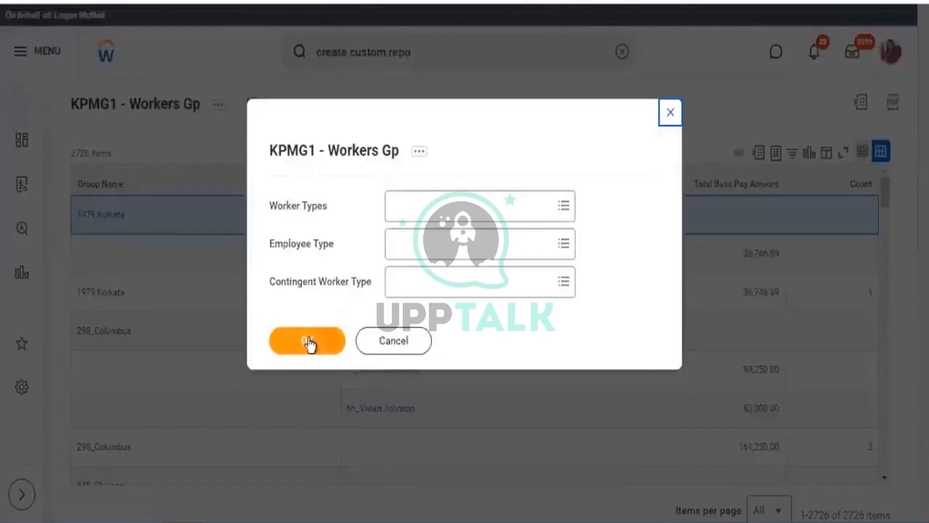
pyautogui.click(308, 343)
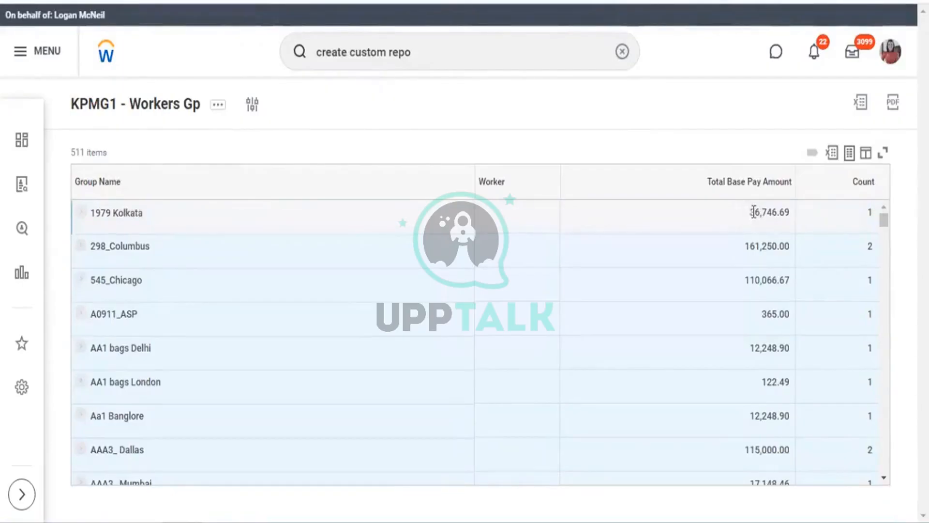
# In the outlined report output, check the total base pay and count of the collapsed 1979 Kolkata and AIGLoronto groups
pyautogui.moveTo(754, 212); pyautogui.dragTo(790, 211)
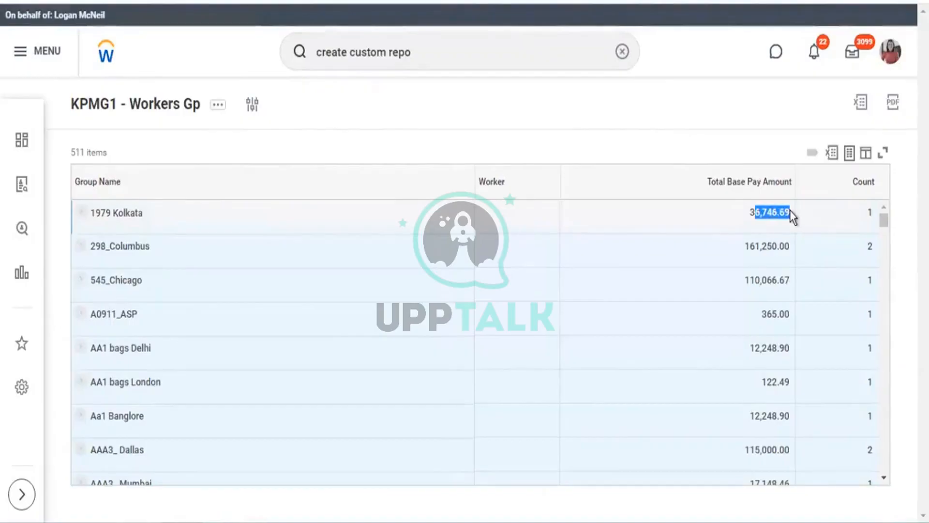
pyautogui.doubleClick(871, 214)
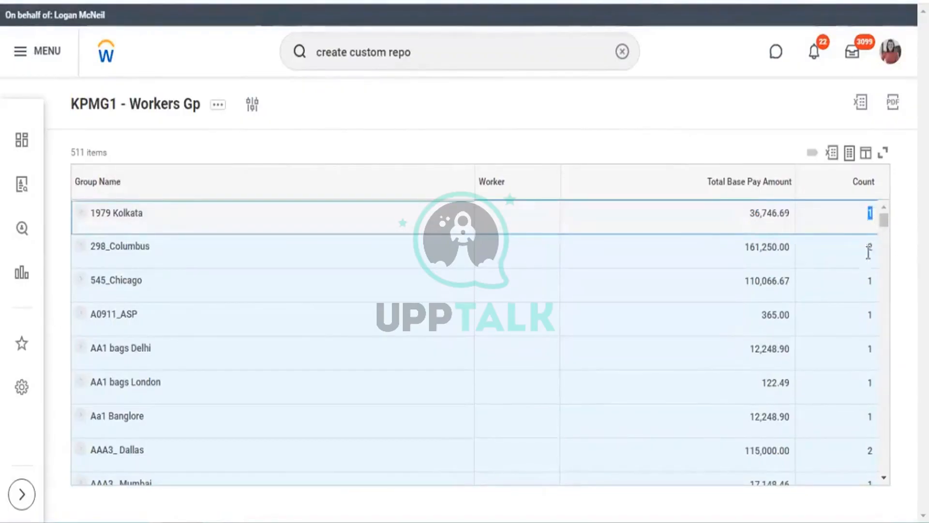
pyautogui.scroll(-5, 767, 332)
pyautogui.scroll(-2, 769, 326)
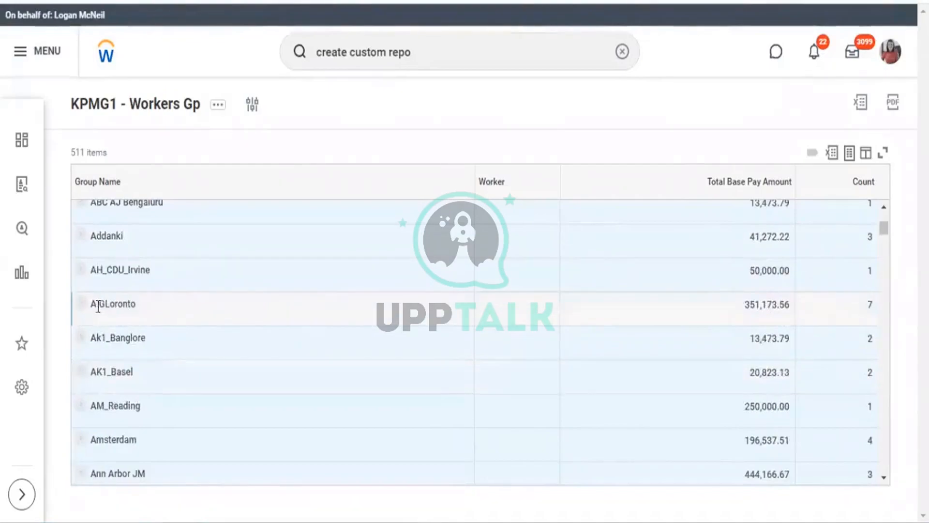
pyautogui.moveTo(117, 303); pyautogui.dragTo(142, 302)
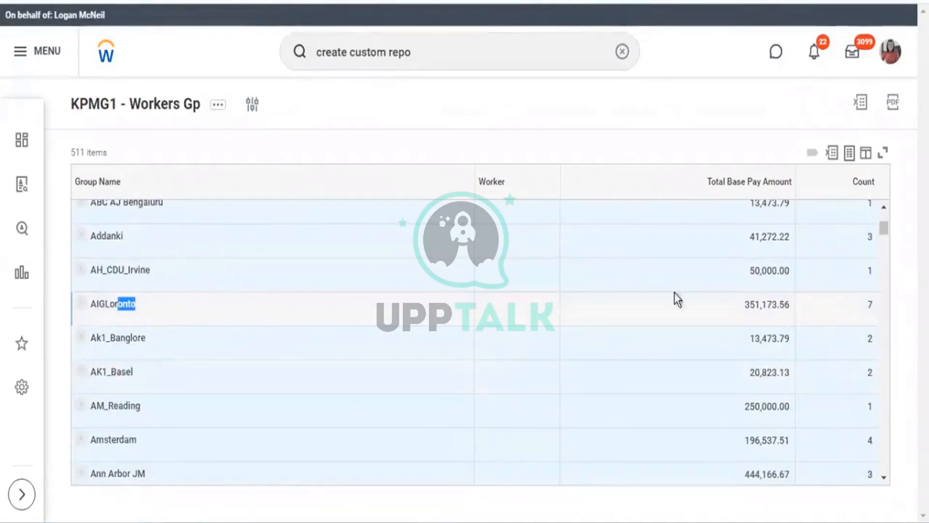
pyautogui.moveTo(745, 305); pyautogui.dragTo(795, 312)
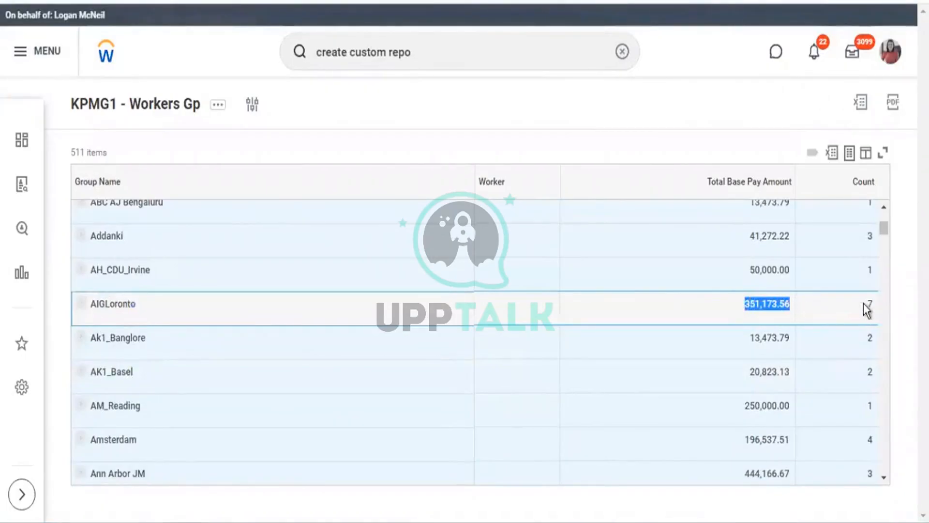
pyautogui.moveTo(866, 307); pyautogui.dragTo(876, 307)
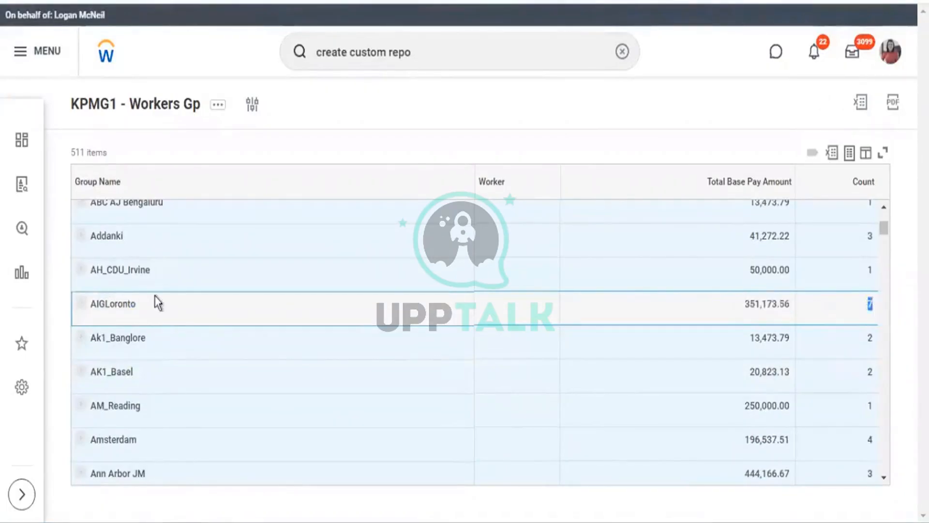
# Expand the AIGLoronto group and examine its individual workers' pay amounts together with the group's subtotal row
pyautogui.click(82, 305)
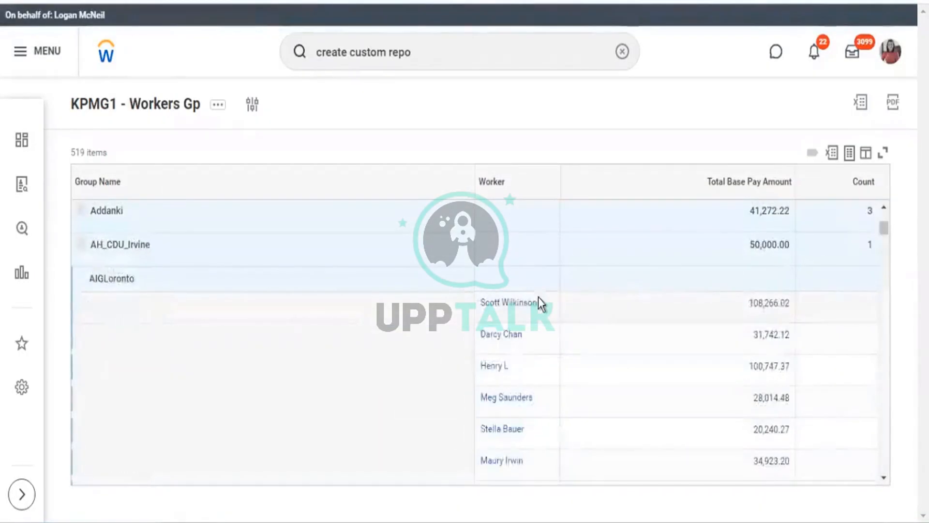
pyautogui.scroll(-2, 538, 297)
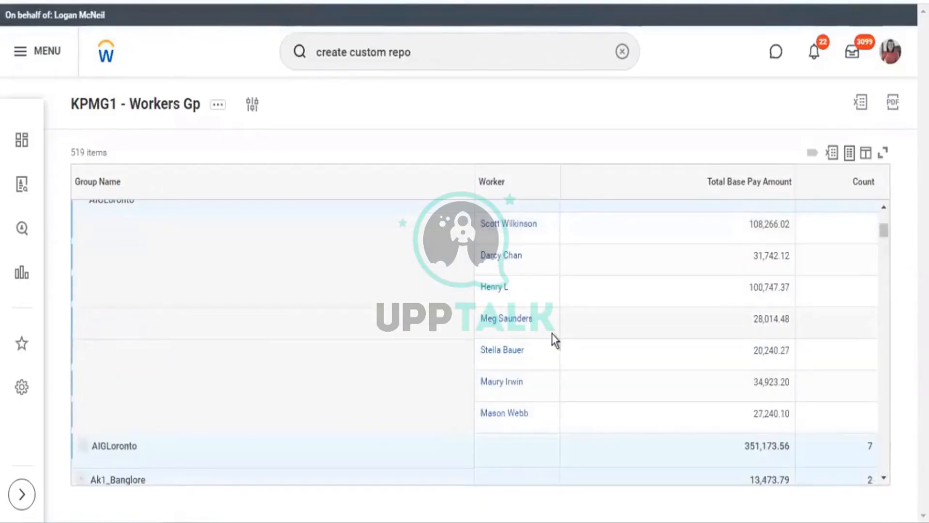
pyautogui.scroll(-2, 552, 333)
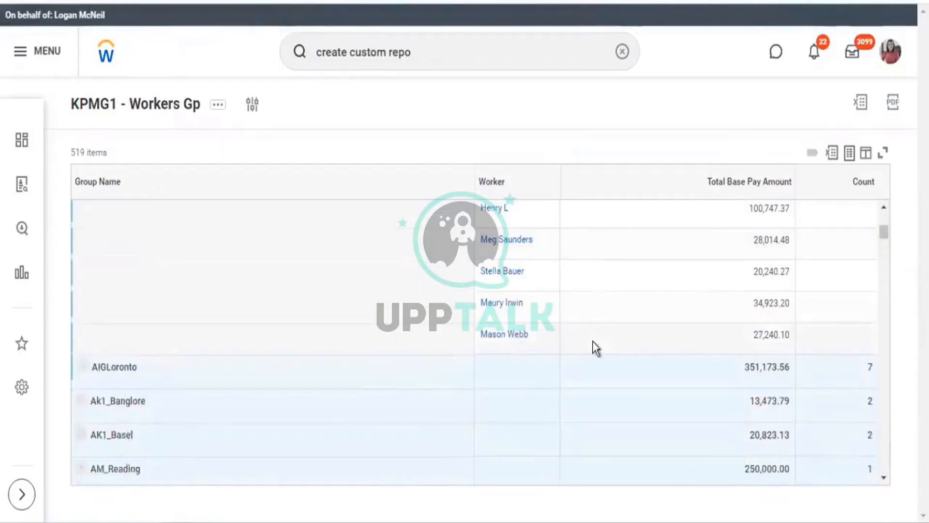
pyautogui.scroll(2, 593, 342)
pyautogui.scroll(2, 593, 341)
pyautogui.scroll(-2, 593, 347)
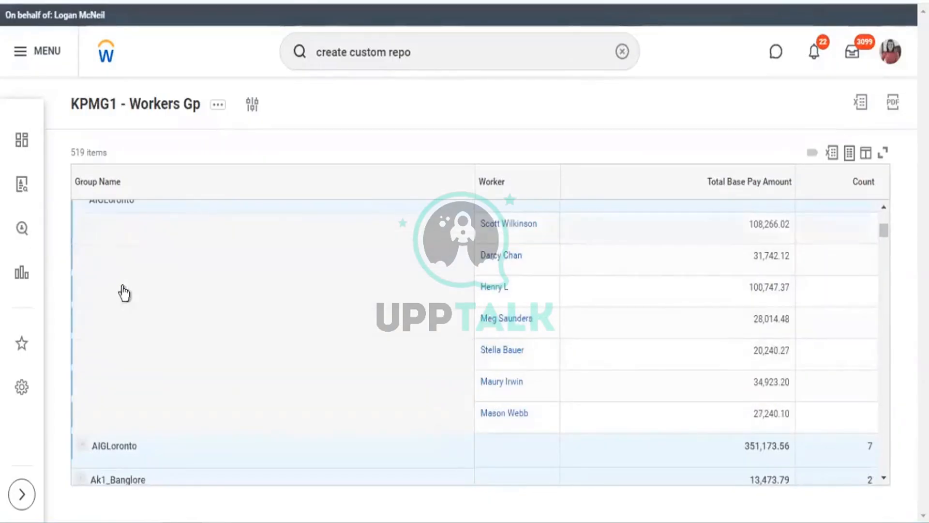
pyautogui.scroll(2, 87, 288)
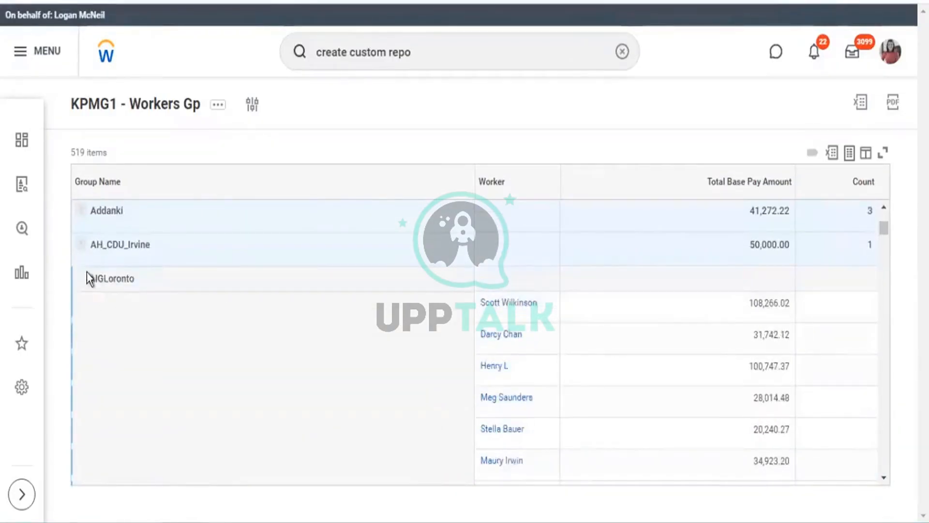
# Collapse the AIGLoronto group and look through the total base pay amounts and counts of the collapsed location groups
pyautogui.scroll(-4, 86, 266)
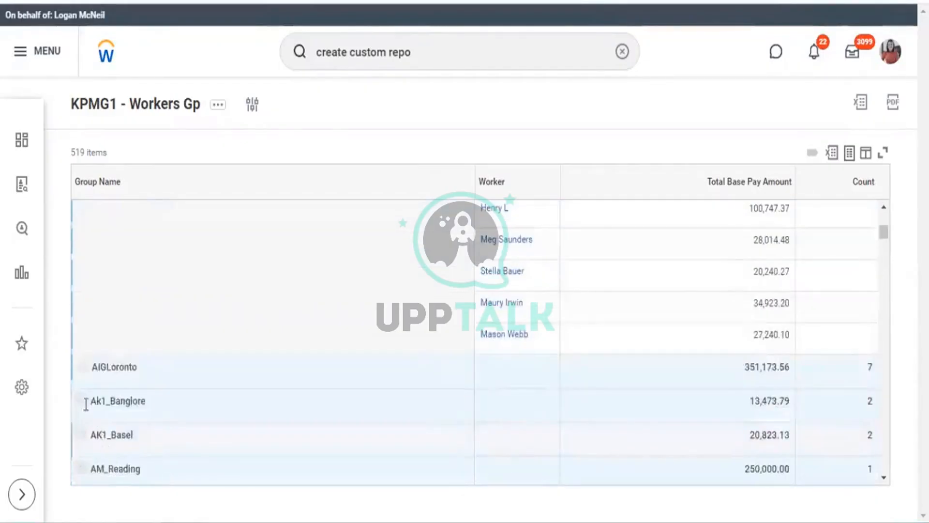
pyautogui.click(82, 367)
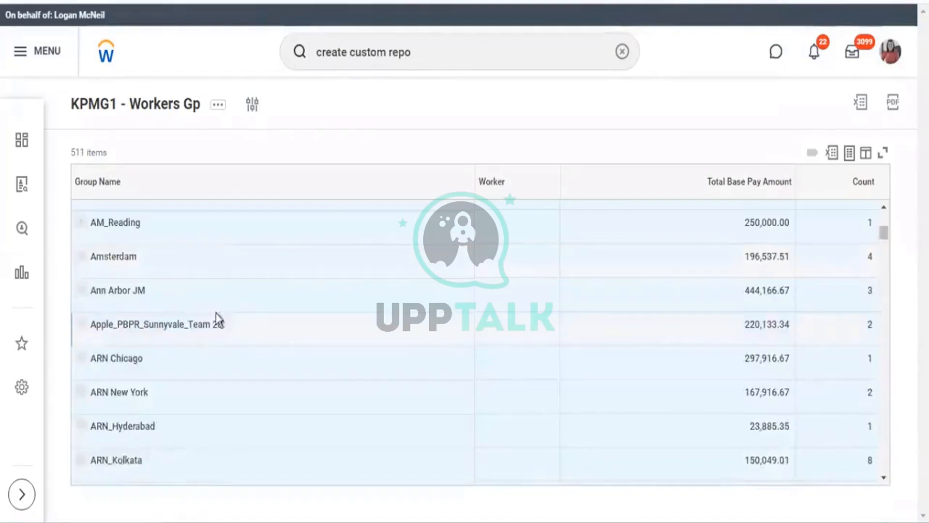
pyautogui.scroll(4, 216, 319)
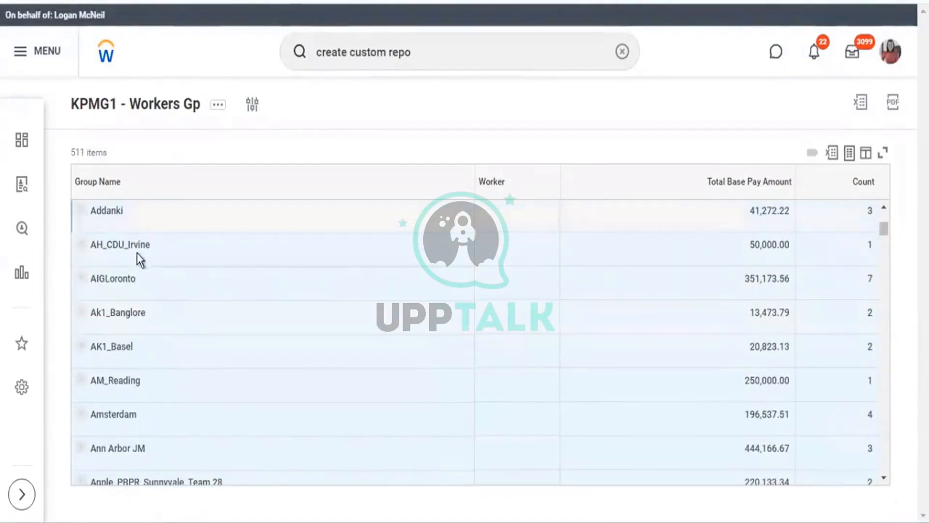
pyautogui.scroll(-12, 142, 257)
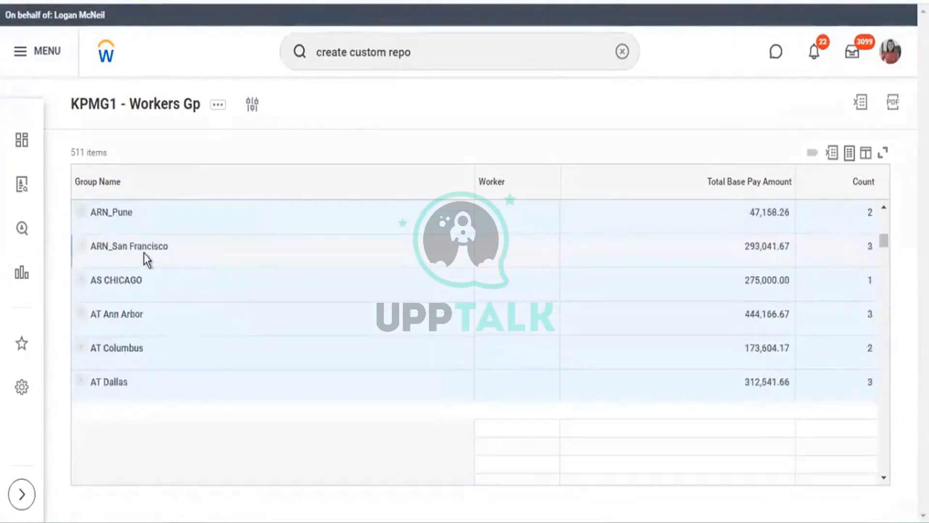
pyautogui.scroll(-10, 143, 252)
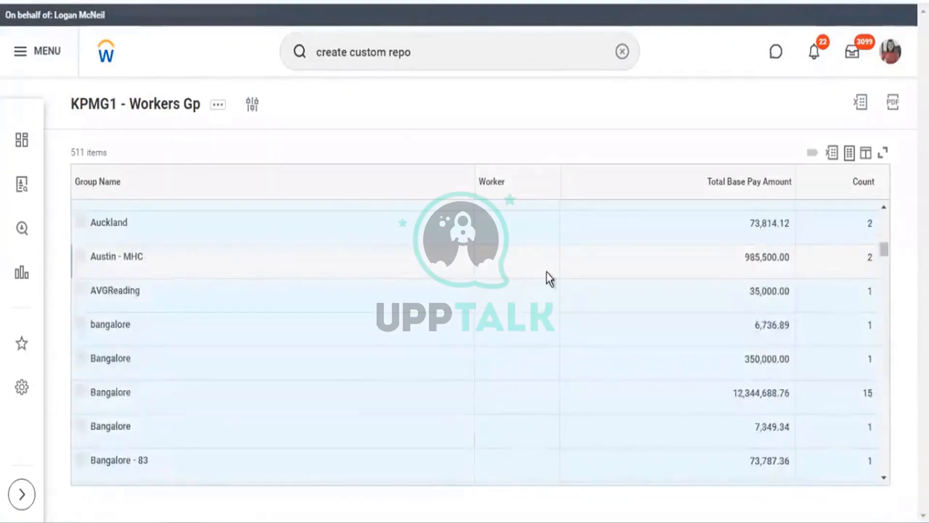
pyautogui.scroll(-10, 546, 278)
pyautogui.scroll(-10, 778, 233)
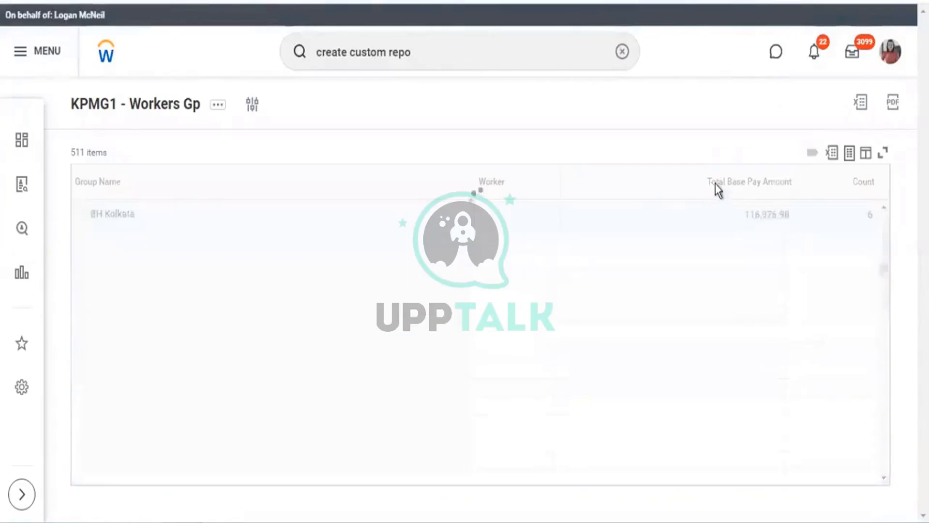
pyautogui.moveTo(713, 184); pyautogui.dragTo(796, 186)
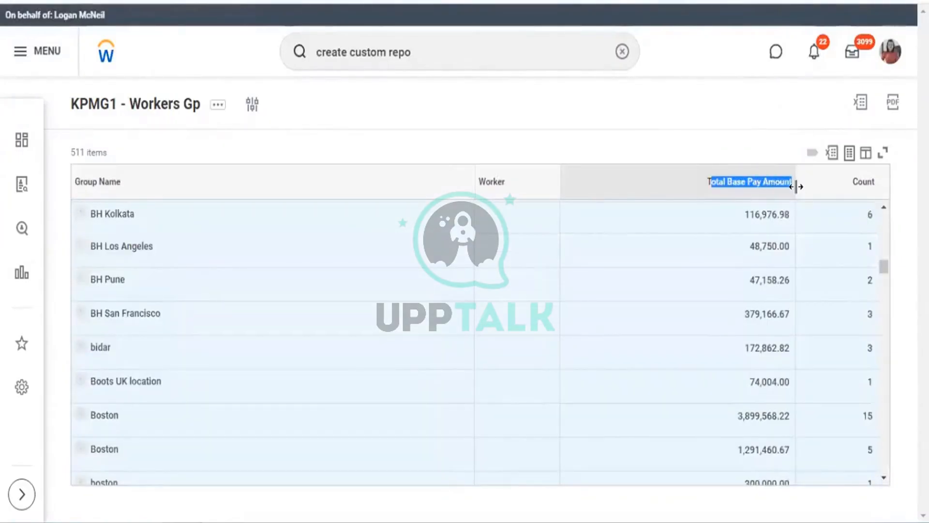
pyautogui.scroll(-15, 706, 304)
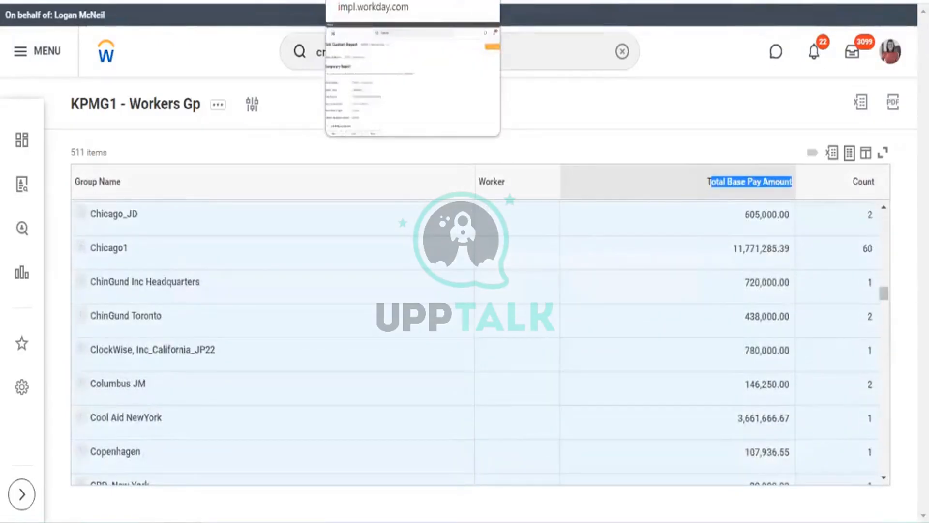
# Return to the KPMG1 - Workers Gp report definition, open it for editing and go to its sort settings
pyautogui.click(353, 1)
pyautogui.click(349, 104)
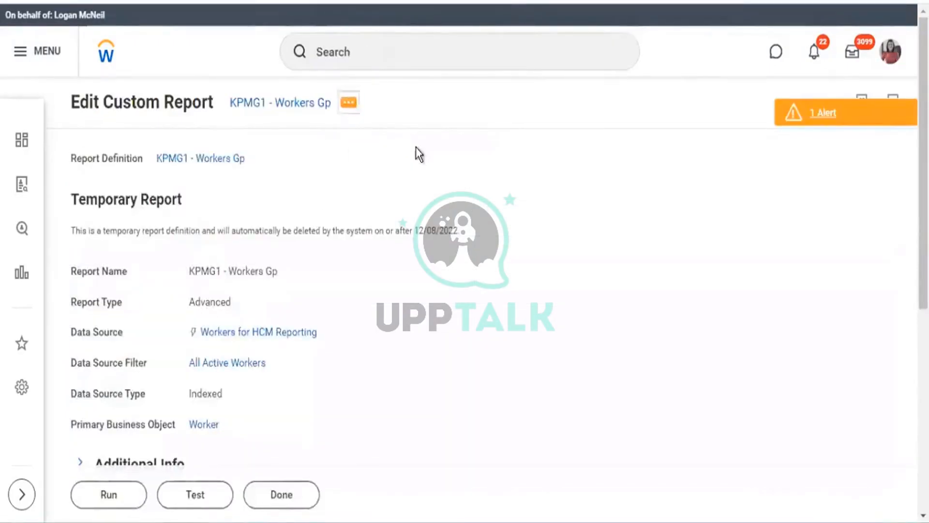
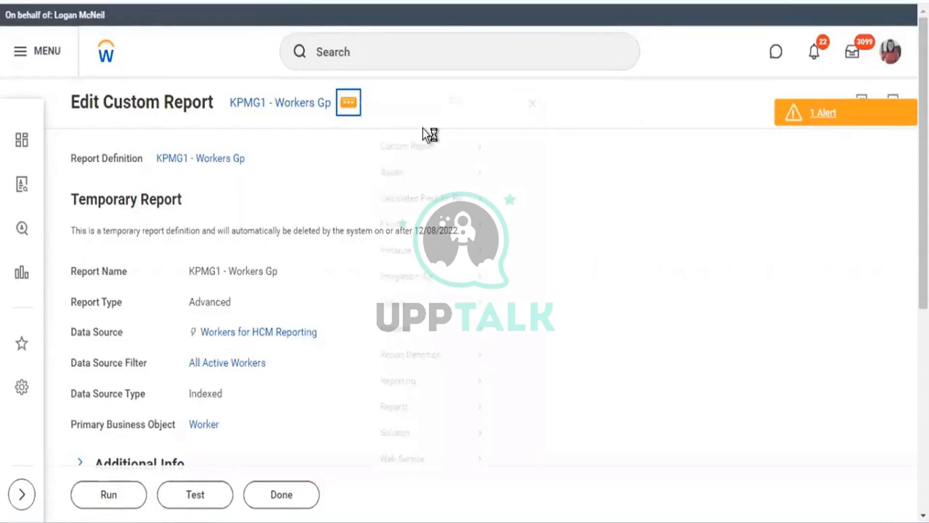
pyautogui.moveTo(425, 167)
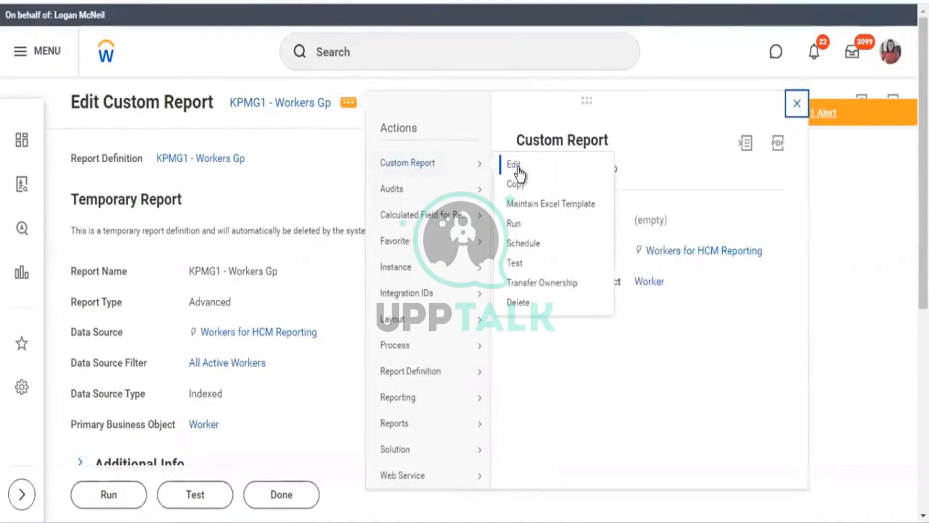
pyautogui.click(519, 165)
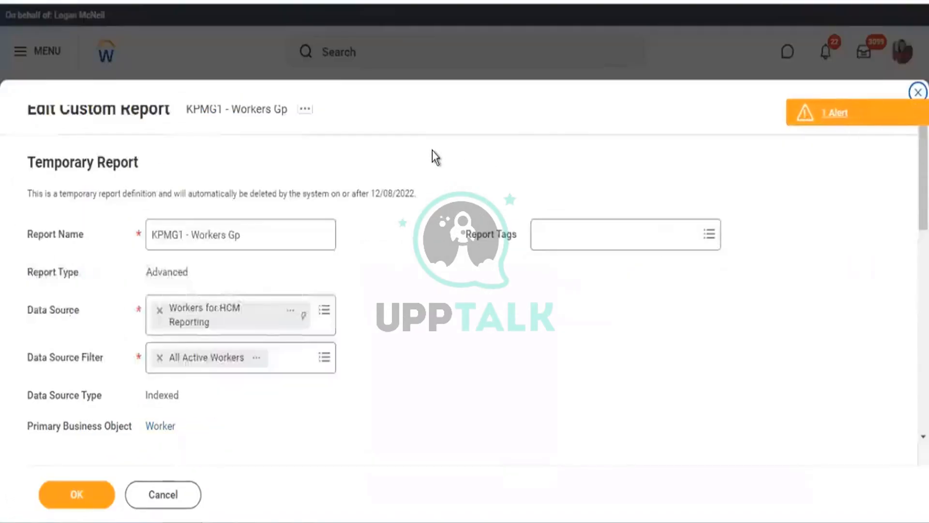
pyautogui.scroll(-7, 291, 197)
pyautogui.click(108, 162)
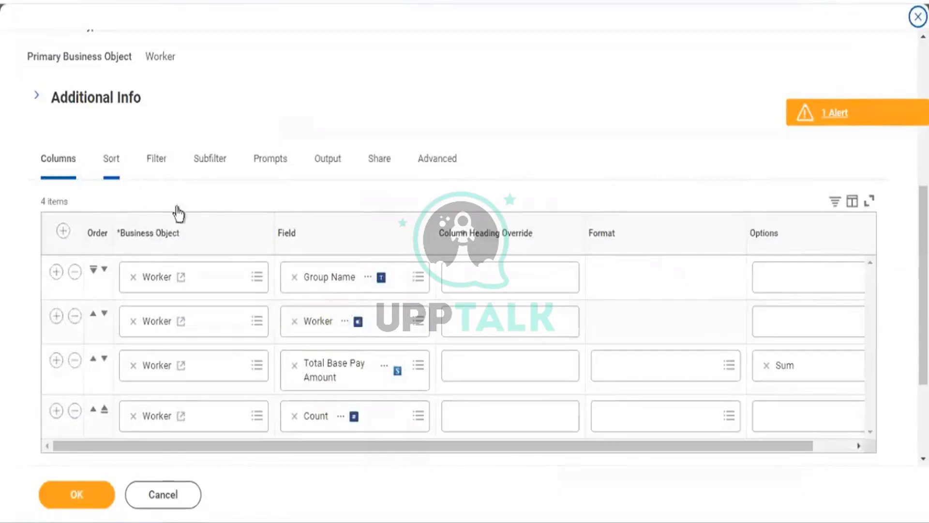
# Add a second sort and group row below Location that uses the Supervisory Organization field
pyautogui.click(58, 391)
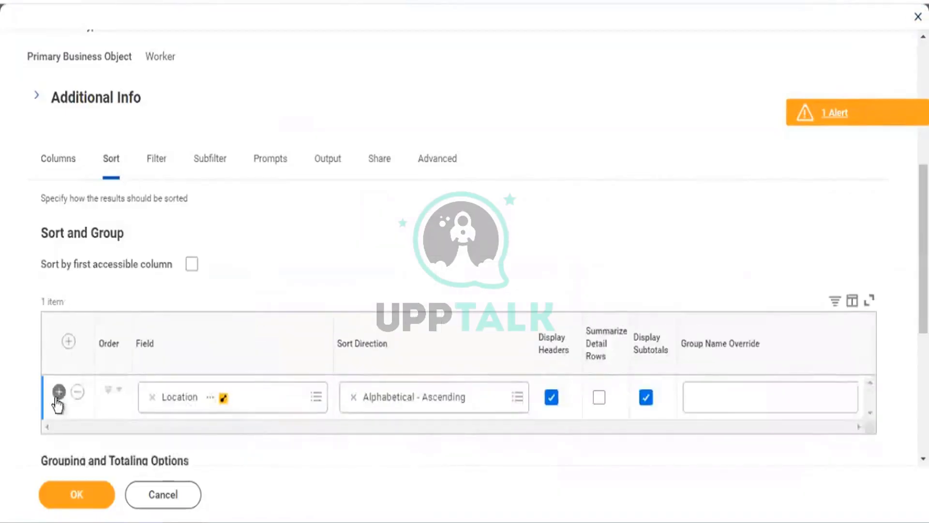
pyautogui.scroll(-3, 235, 353)
pyautogui.click(180, 297)
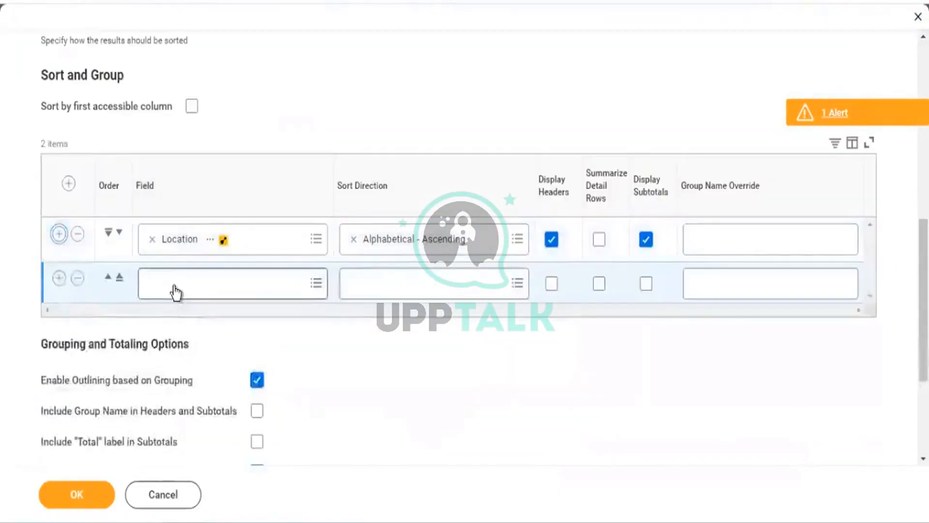
pyautogui.write('sup org')
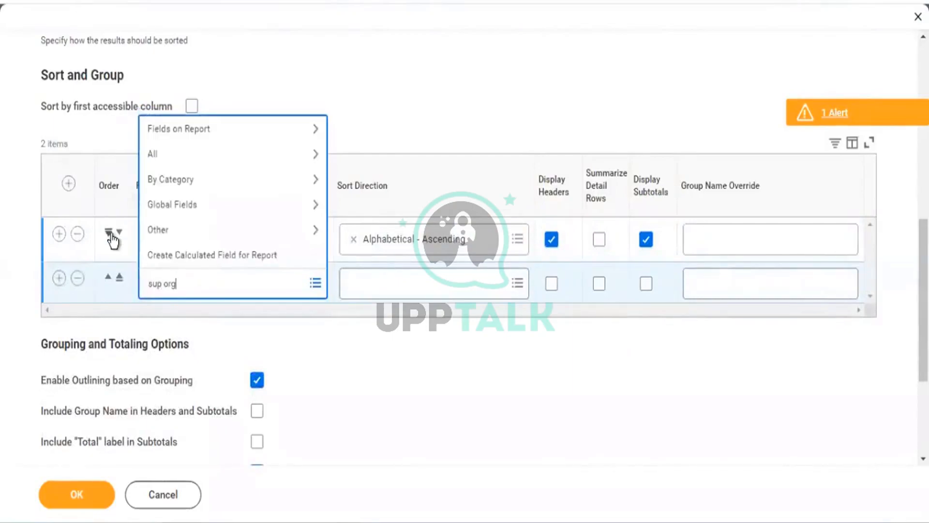
pyautogui.press('Return')
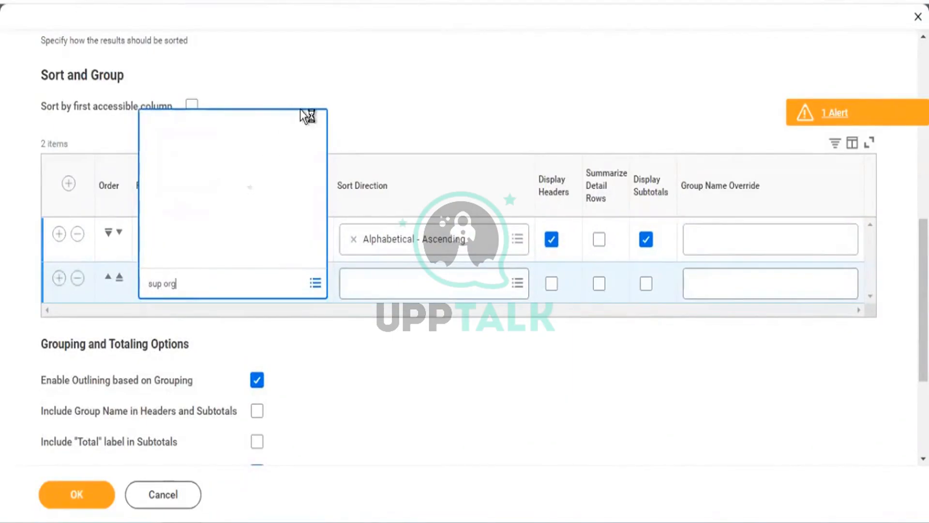
pyautogui.scroll(-5, 243, 160)
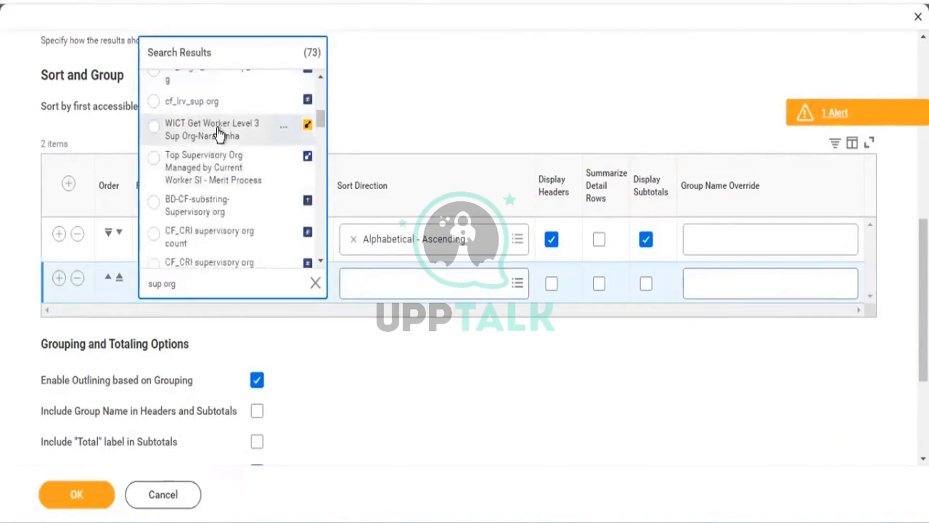
pyautogui.scroll(5, 219, 135)
pyautogui.scroll(-3, 218, 136)
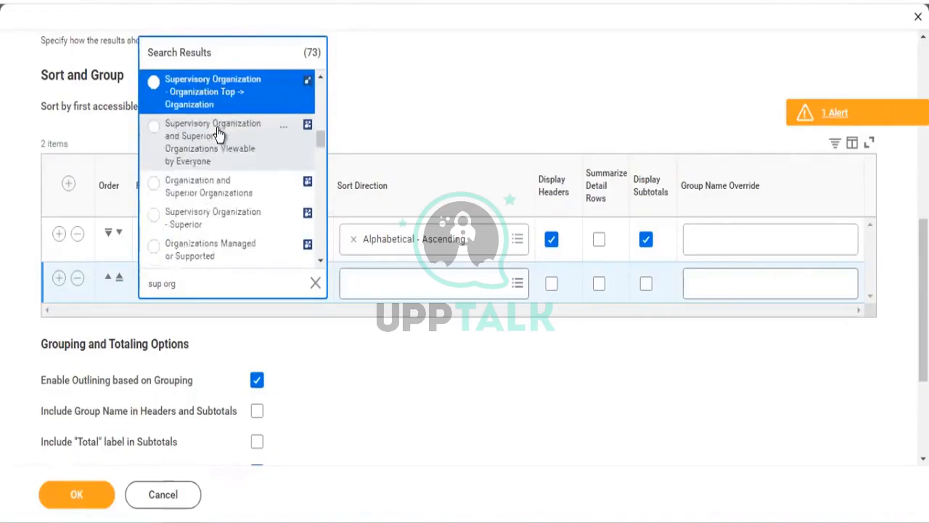
pyautogui.press('Down')
pyautogui.press('Down')
pyautogui.press('Down')
pyautogui.press('Down')
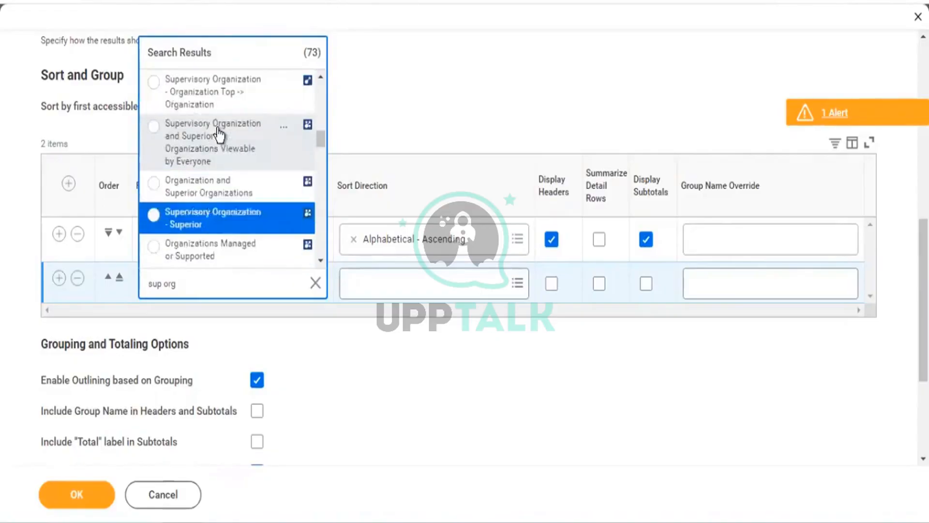
pyautogui.press('Down')
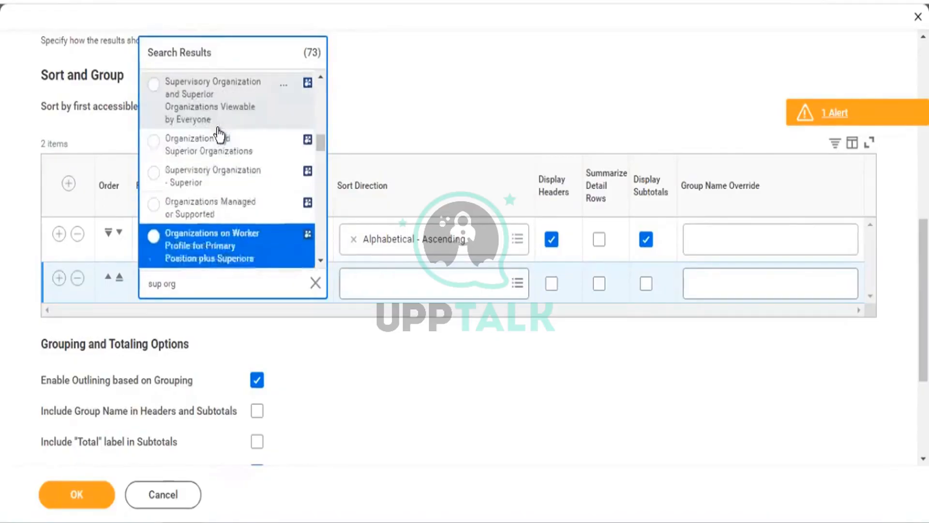
pyautogui.press('Down')
pyautogui.press('Return')
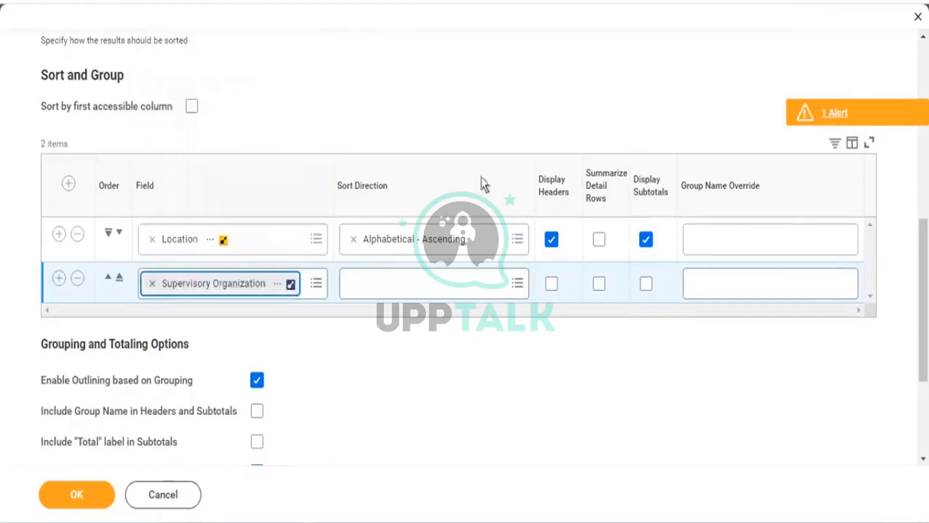
# Display headers for the Supervisory Organization row, sorted Alphabetical - Ascending, and include the group name and "Total" label in subtotals
pyautogui.click(519, 290)
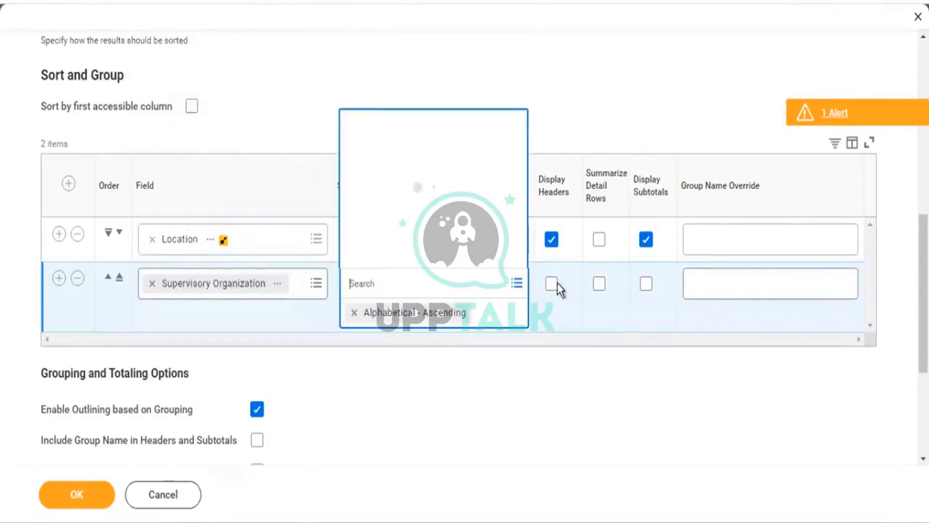
pyautogui.click(555, 290)
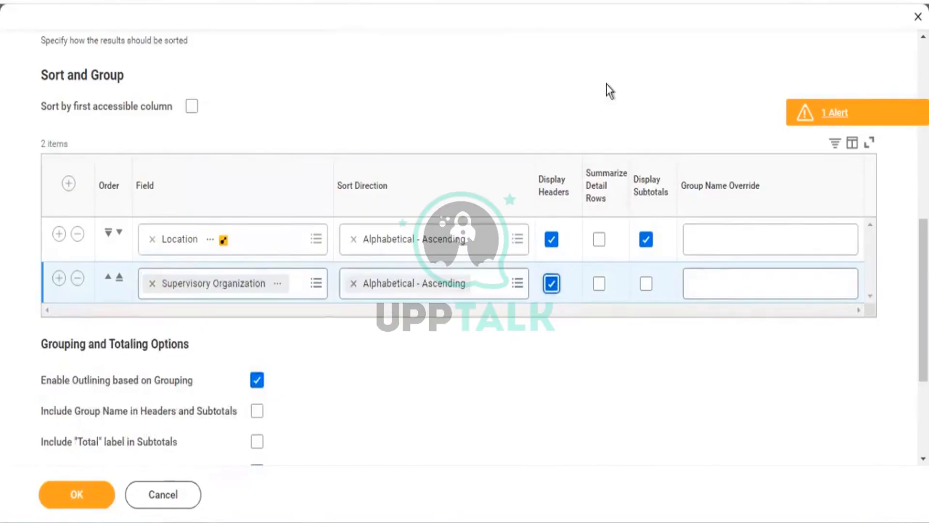
pyautogui.scroll(-3, 616, 114)
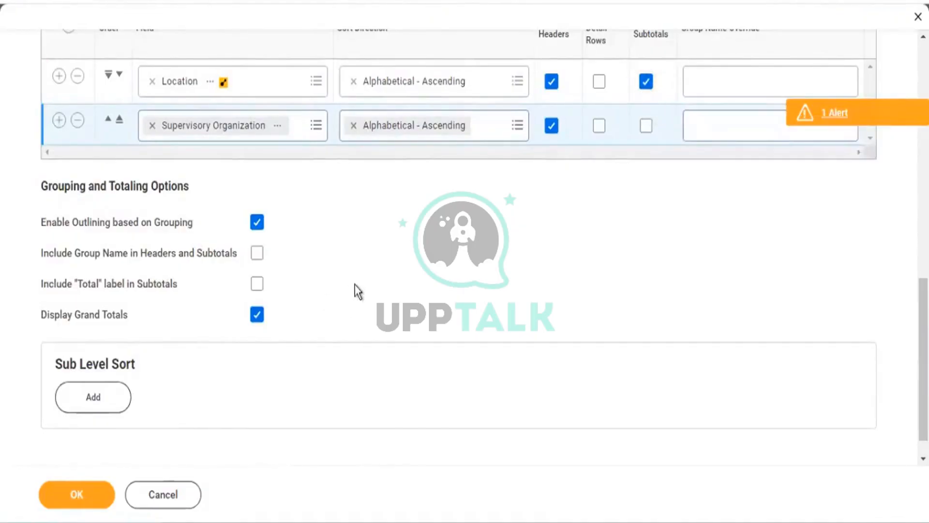
pyautogui.click(258, 286)
pyautogui.click(257, 253)
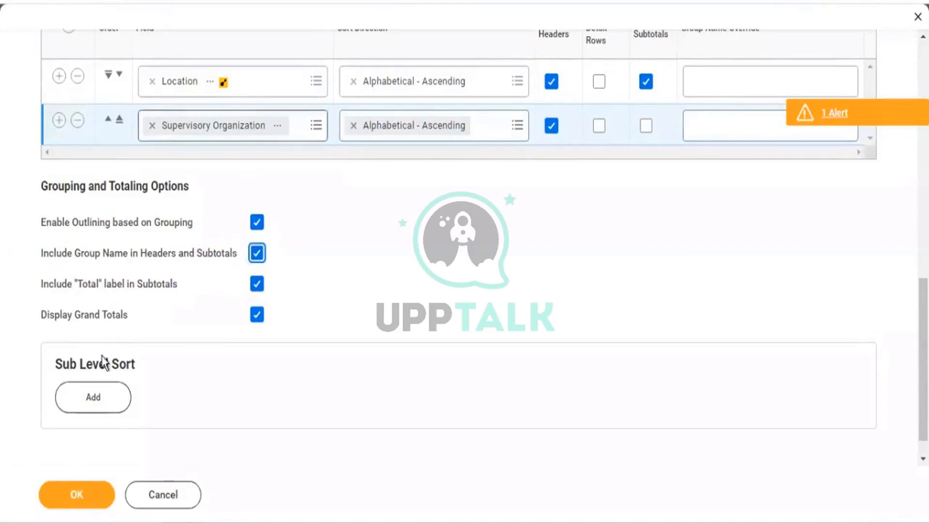
# Save the report definition with subtotals displayed for Supervisory Organization and rerun the report with all worker type prompts left blank
pyautogui.click(76, 491)
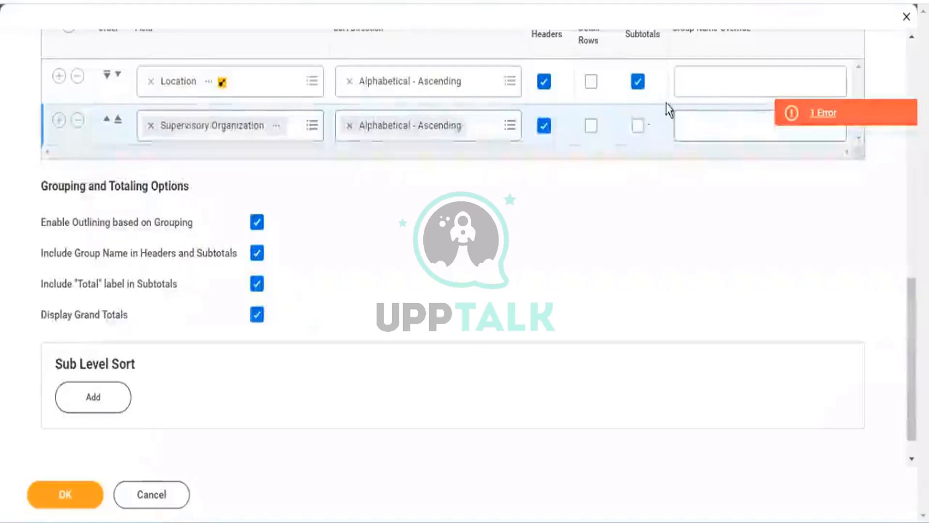
pyautogui.click(638, 127)
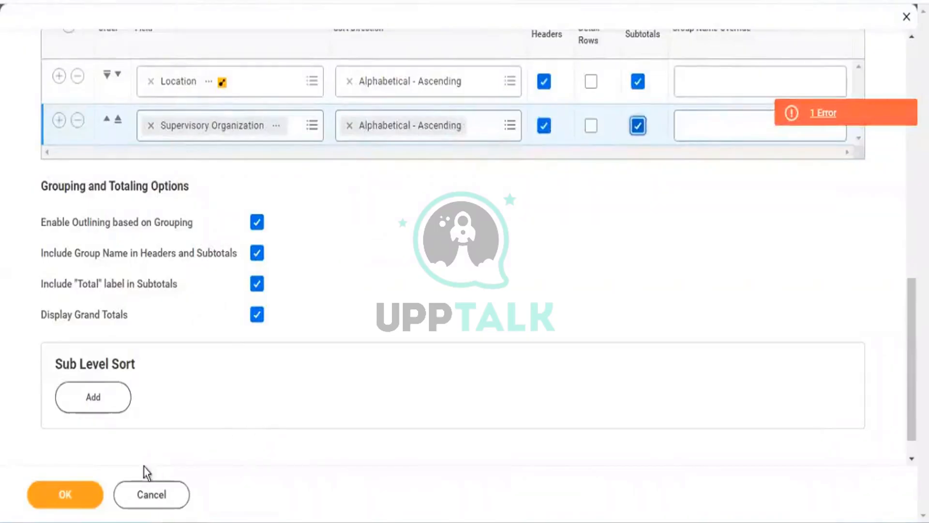
pyautogui.click(68, 496)
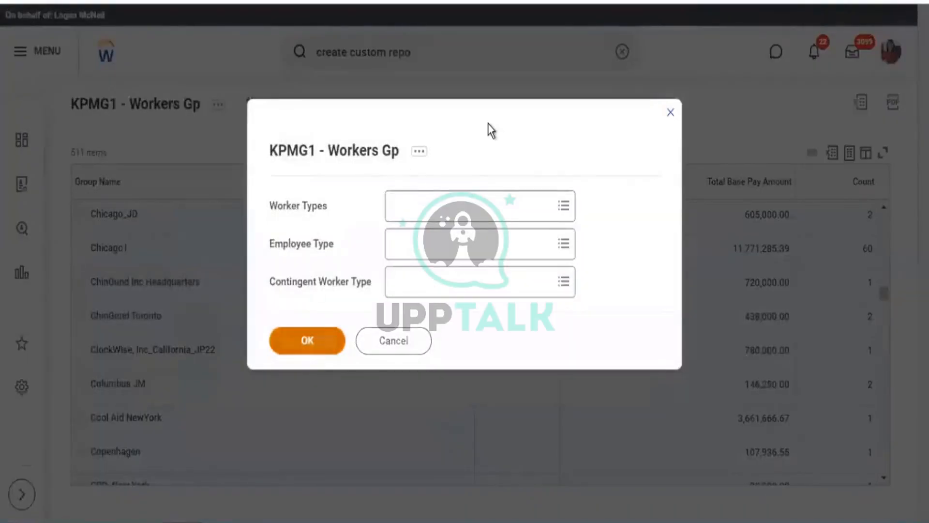
pyautogui.press('Return')
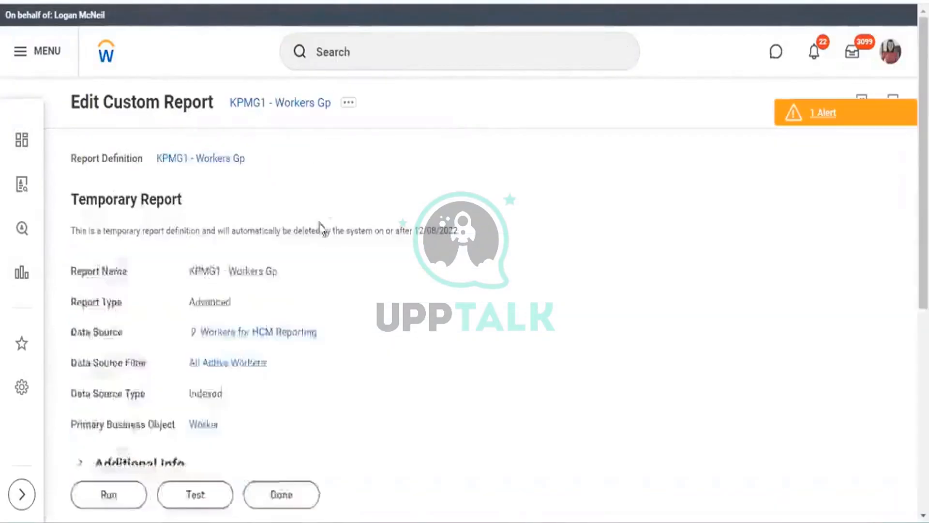
# Compare the "Total" label in Subtotals option in the report definition's sort settings with the Location subtotal rows in the report output
pyautogui.scroll(-7, 321, 265)
pyautogui.click(163, 175)
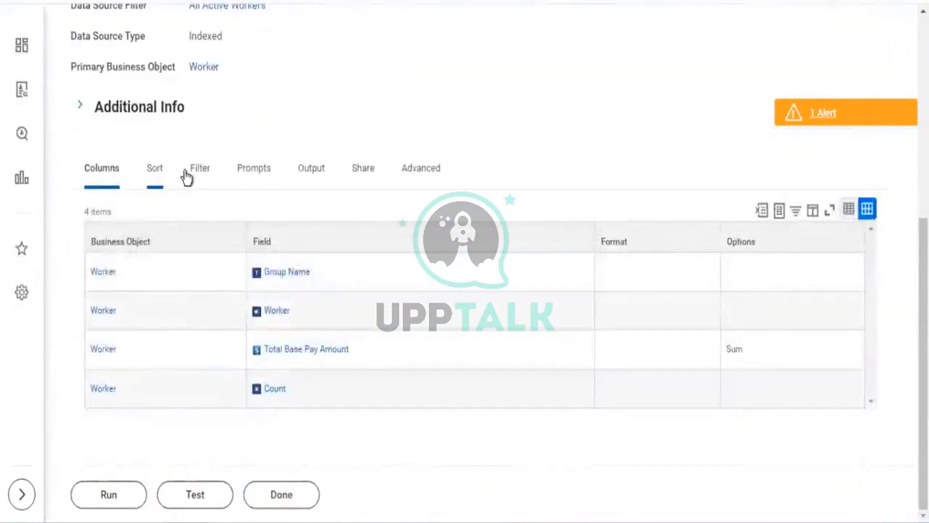
pyautogui.scroll(-4, 325, 184)
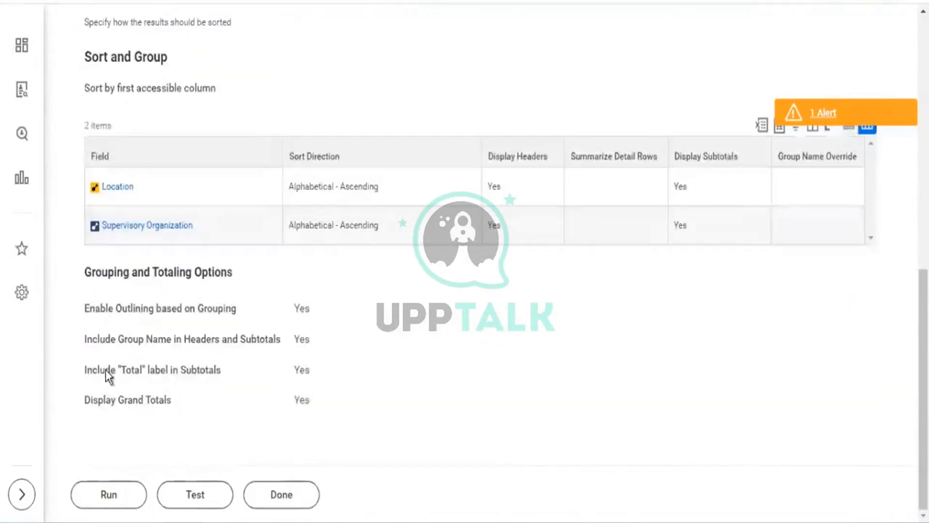
pyautogui.moveTo(110, 370); pyautogui.dragTo(223, 370)
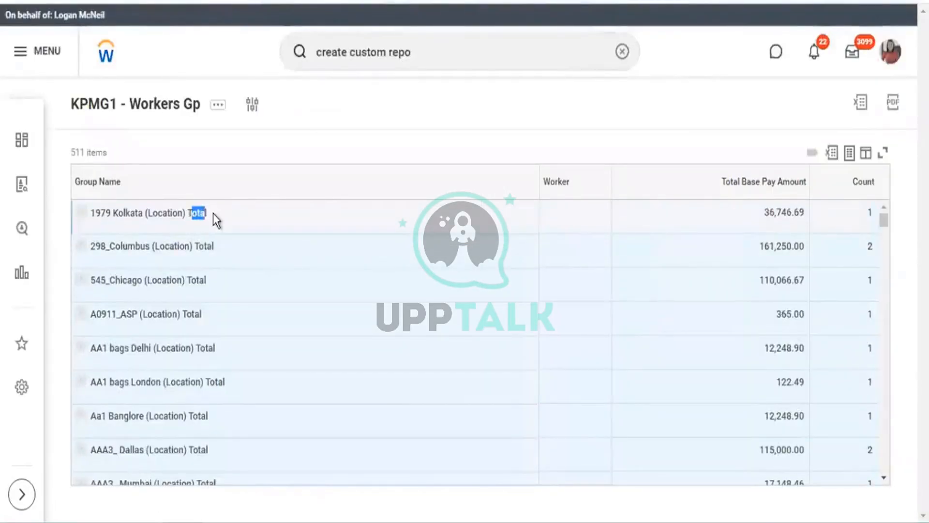
pyautogui.moveTo(191, 213); pyautogui.dragTo(213, 213)
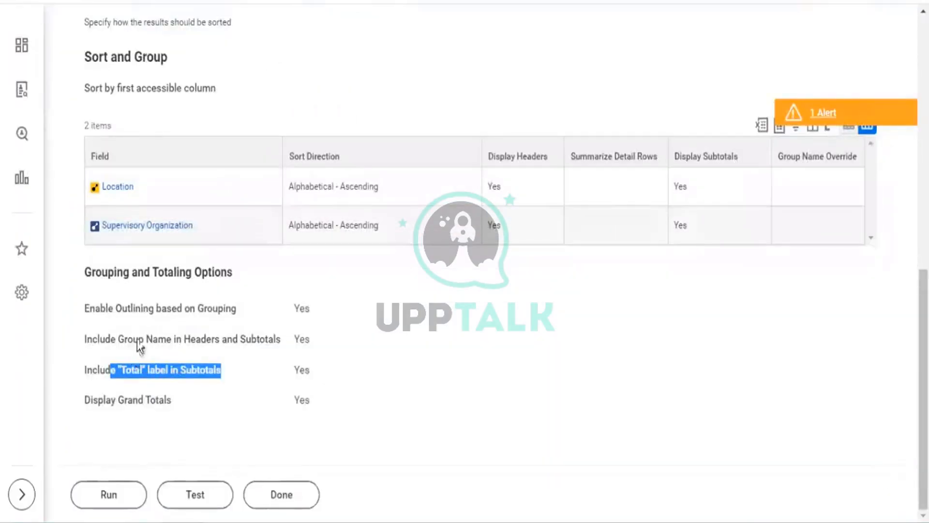
# Compare the Include Group Name in Headers and Subtotals option with the "(Location)" text in the 1979 Kolkata subtotal row
pyautogui.click(170, 339)
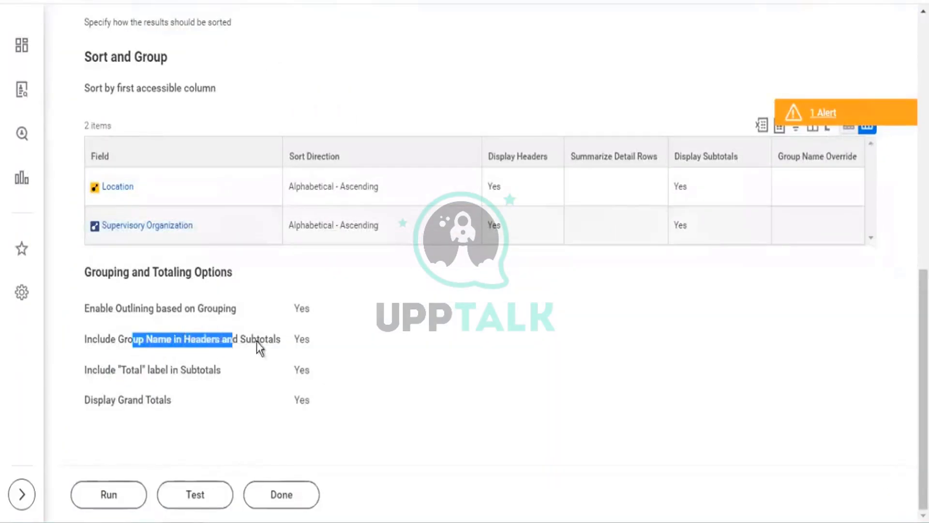
pyautogui.moveTo(257, 341); pyautogui.dragTo(274, 339)
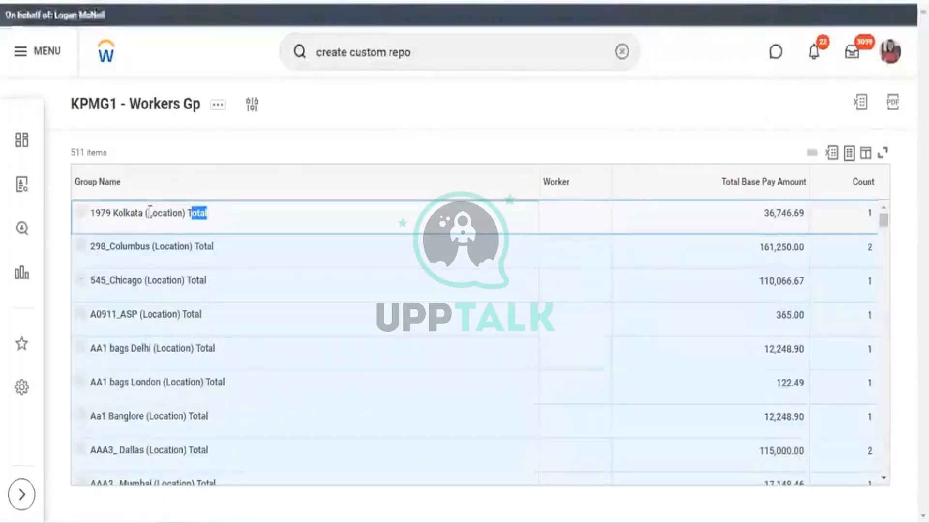
pyautogui.moveTo(147, 213); pyautogui.dragTo(181, 218)
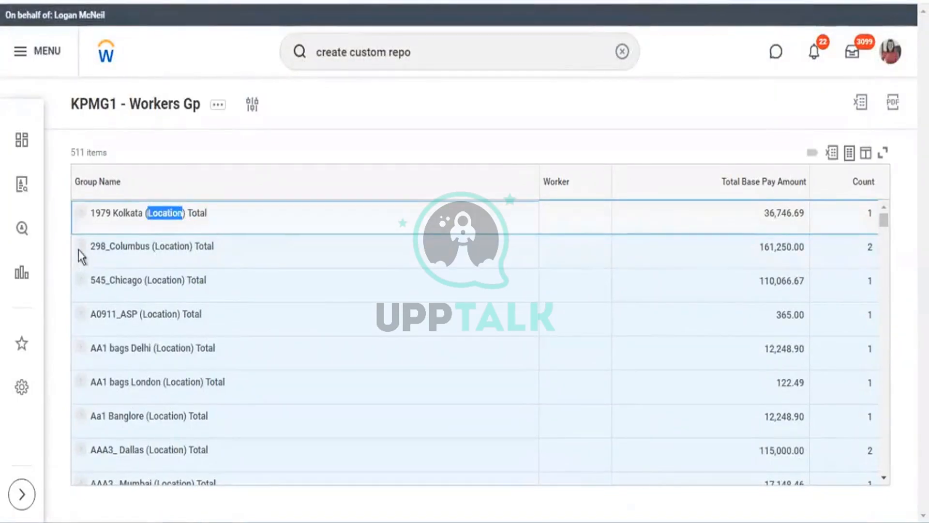
# Expand the AIGLoronto location group and check it against the Location and Supervisory Organization grouping fields in the definition
pyautogui.scroll(-5, 184, 338)
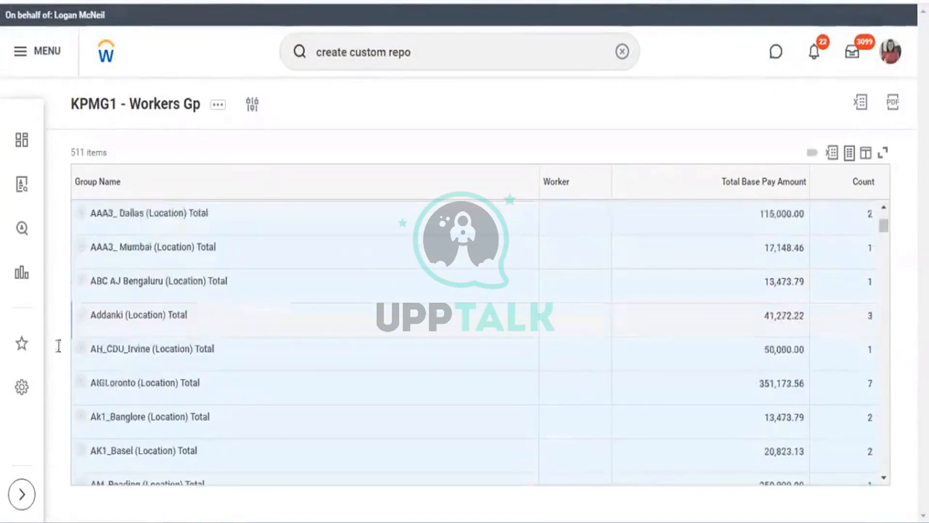
pyautogui.click(125, 381)
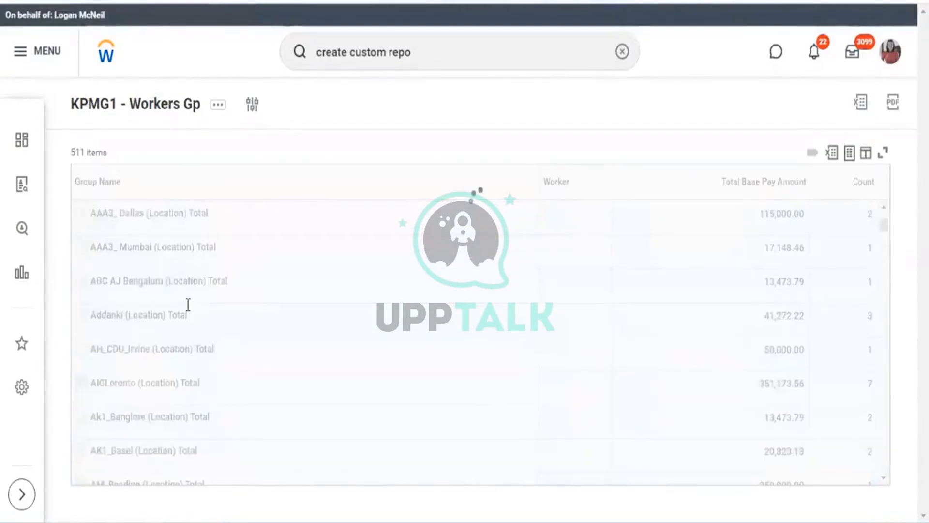
pyautogui.scroll(-3, 187, 305)
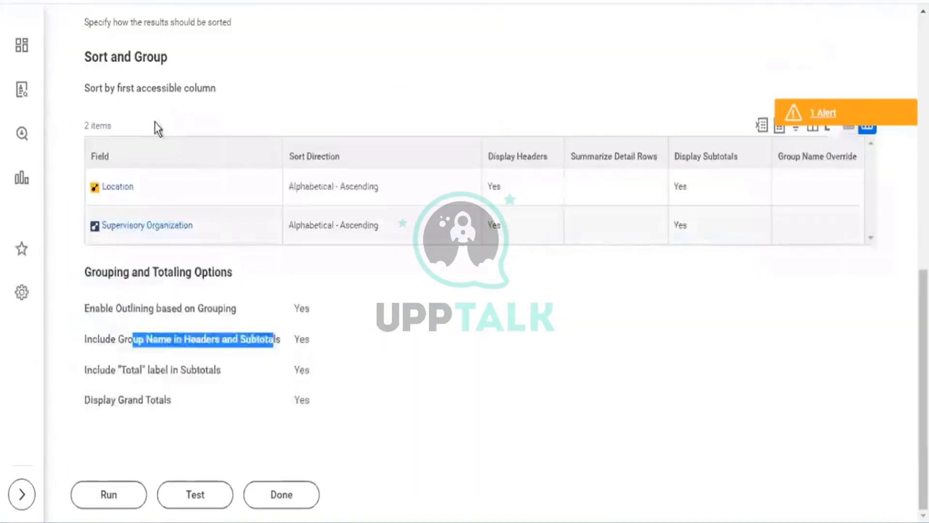
pyautogui.click(187, 192)
pyautogui.doubleClick(115, 189)
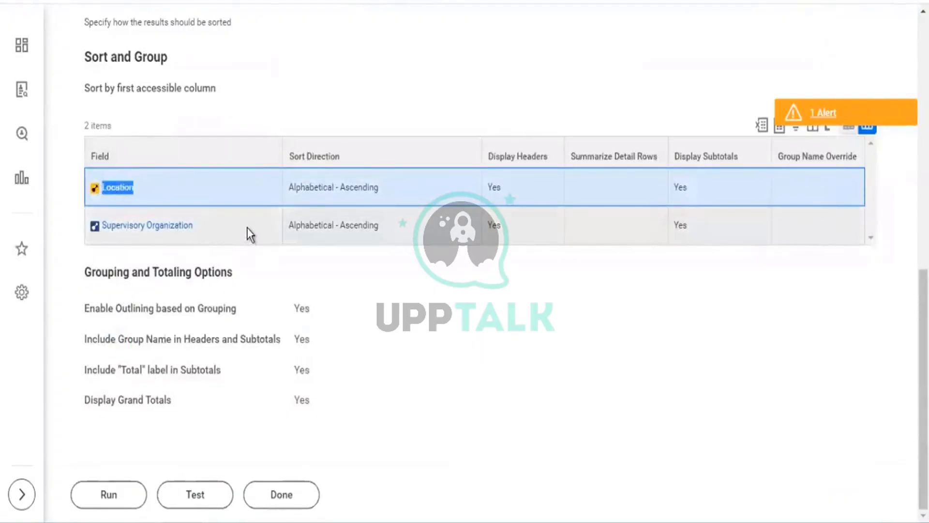
pyautogui.click(193, 234)
pyautogui.moveTo(193, 235); pyautogui.dragTo(98, 234)
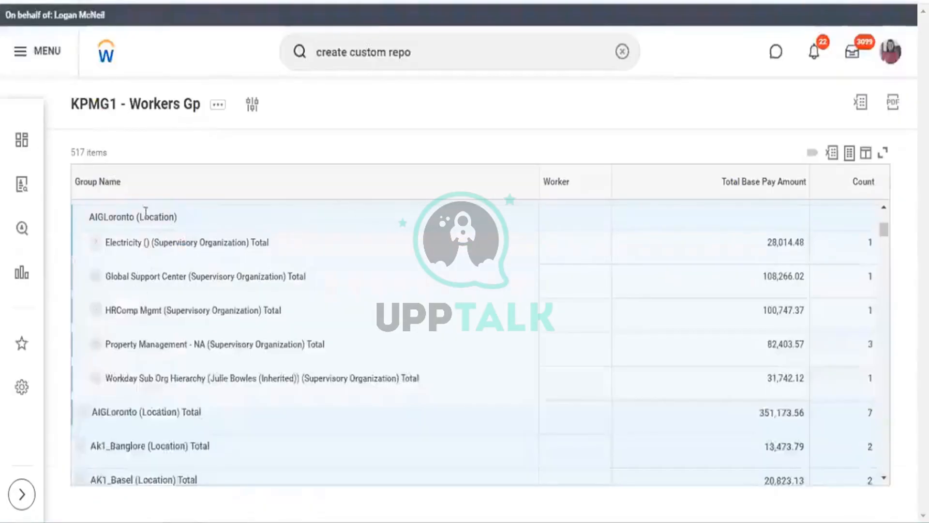
# Collapse the AIGLoronto location group and examine its count and total base pay amount
pyautogui.click(84, 409)
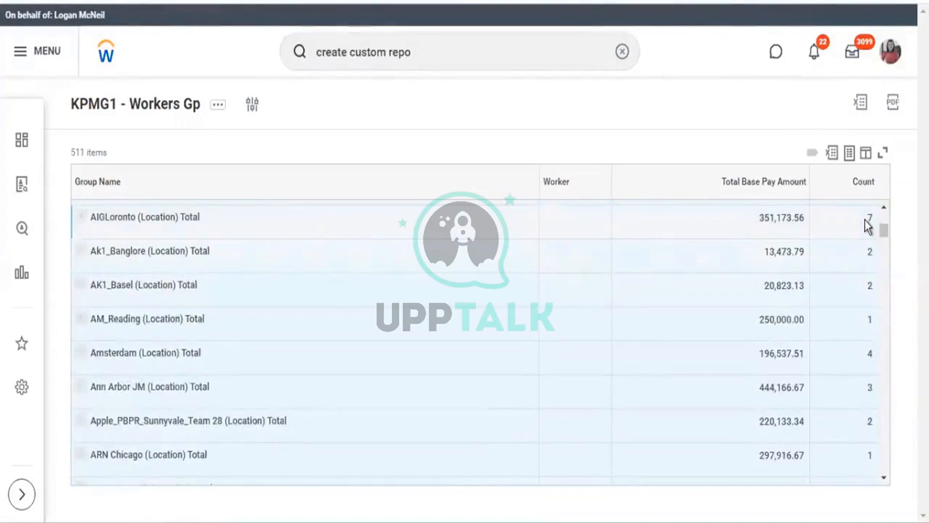
pyautogui.moveTo(867, 220); pyautogui.dragTo(876, 220)
pyautogui.click(800, 224)
pyautogui.moveTo(759, 216); pyautogui.dragTo(800, 225)
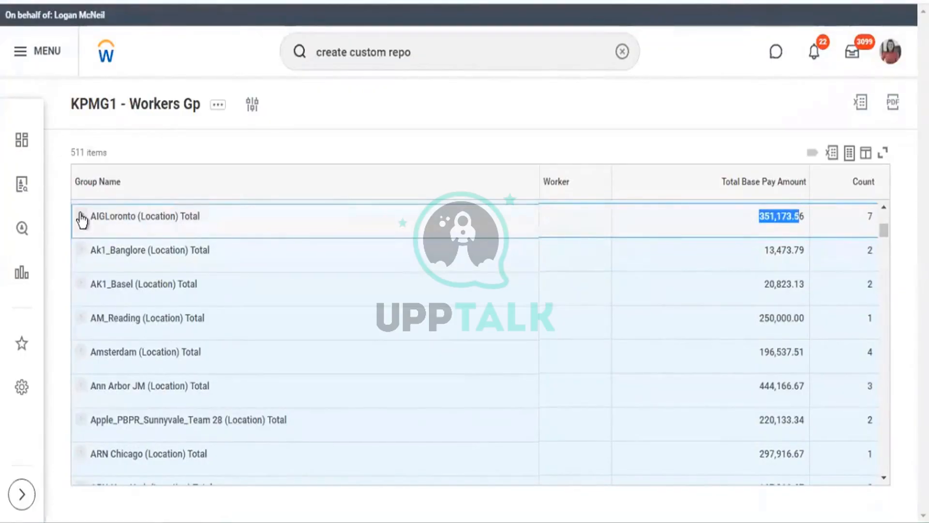
# Expand AIGLoronto again and examine the label, count and total base pay of the Property Management - NA supervisory organization
pyautogui.click(98, 222)
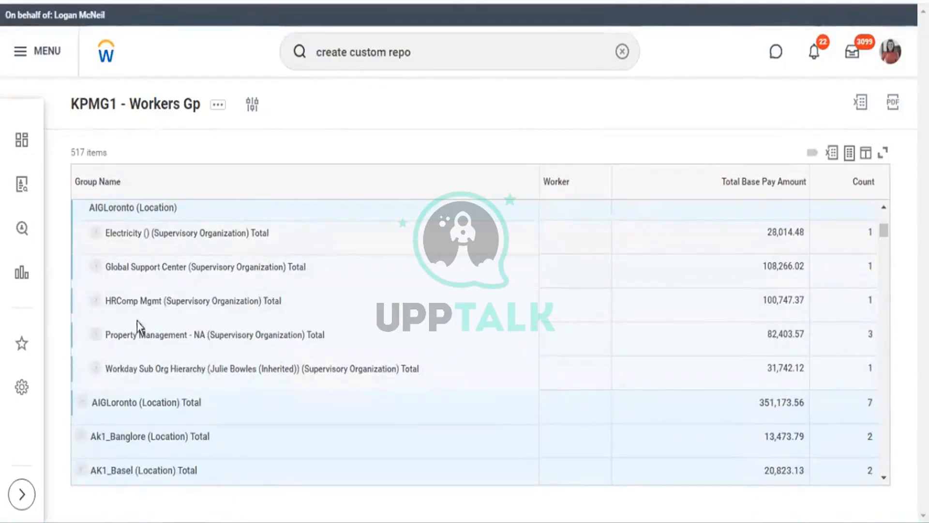
pyautogui.moveTo(286, 334); pyautogui.dragTo(308, 337)
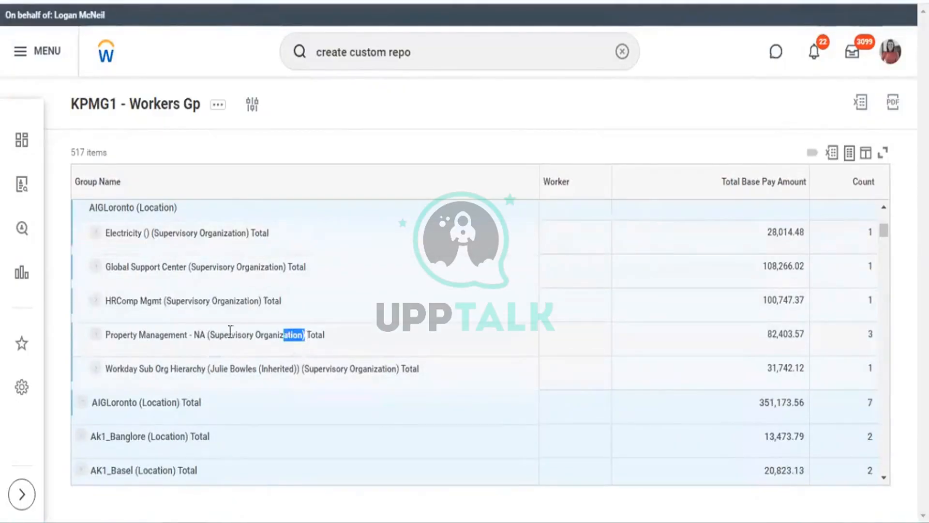
pyautogui.moveTo(208, 334); pyautogui.dragTo(306, 335)
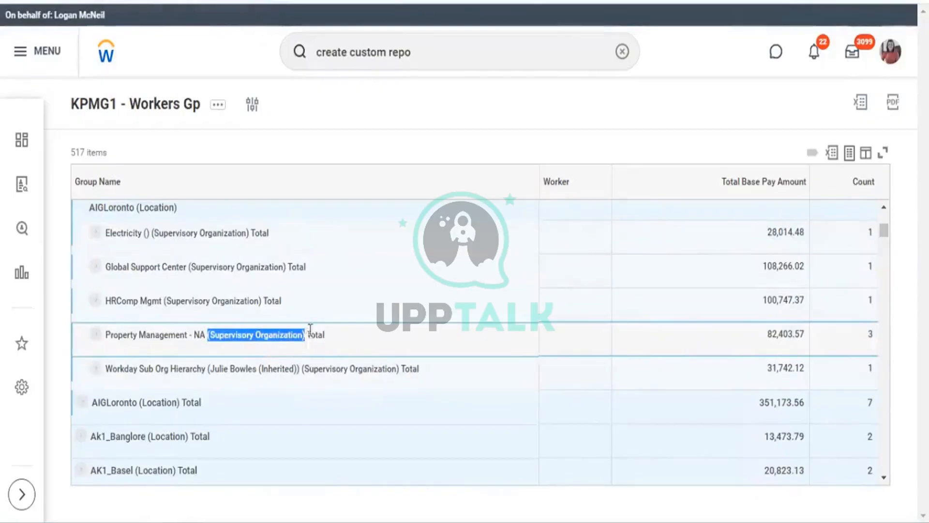
pyautogui.click(871, 335)
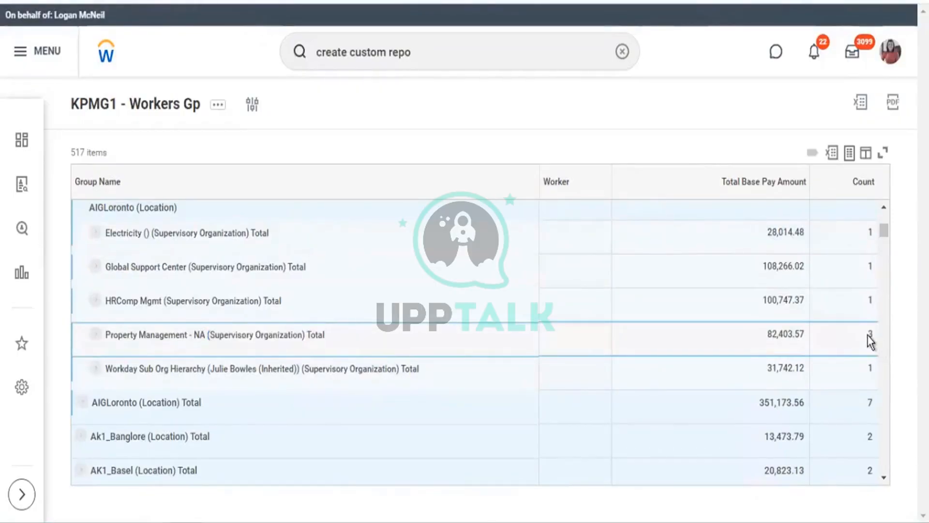
pyautogui.doubleClick(871, 335)
pyautogui.moveTo(768, 335); pyautogui.dragTo(801, 335)
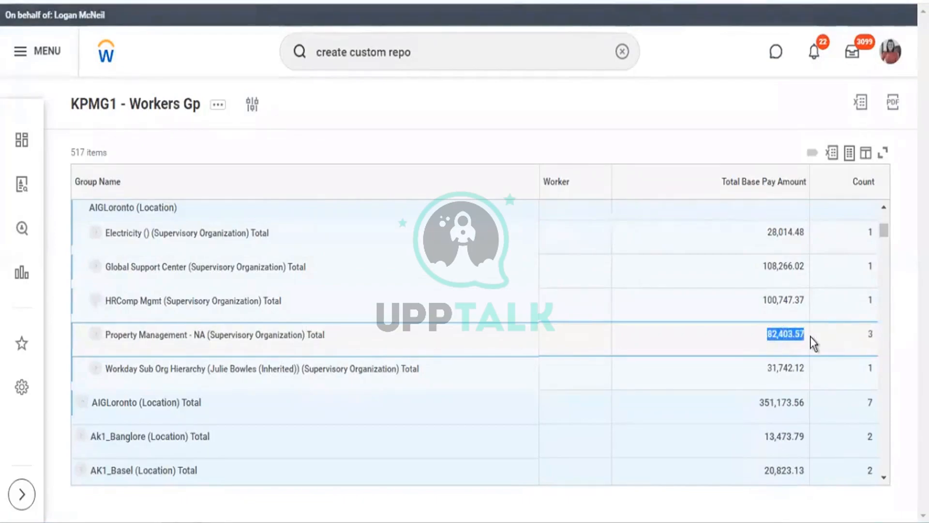
# Expand Property Management - NA and Workday Sub Org Hierarchy in turn to view their workers, collapsing each one after viewing
pyautogui.click(96, 334)
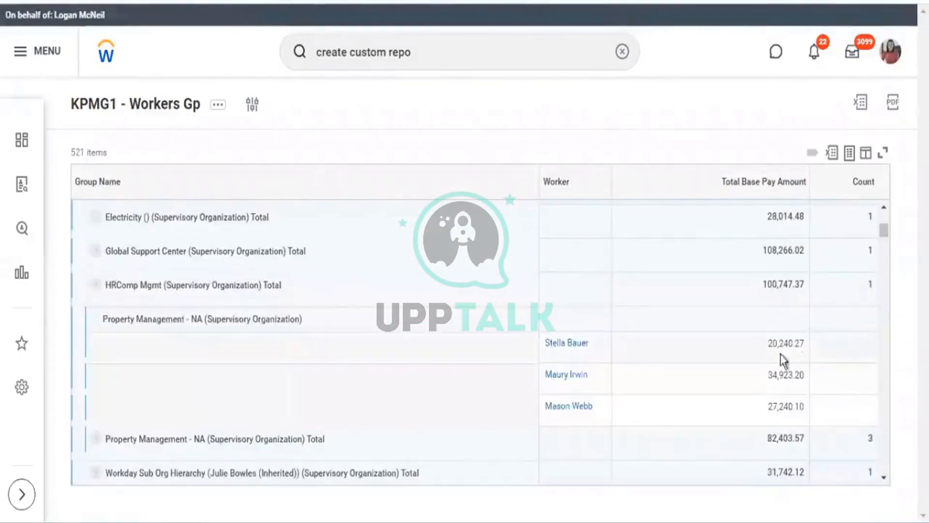
pyautogui.scroll(-2, 710, 384)
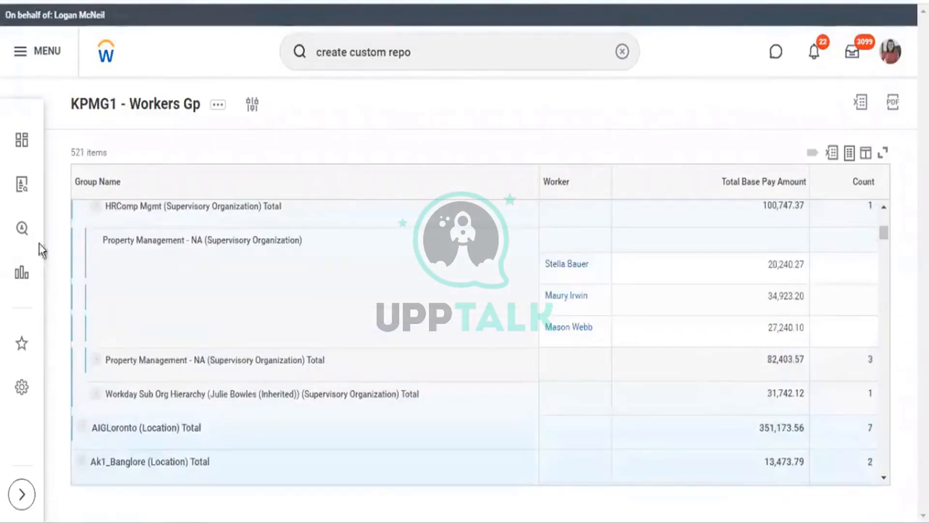
pyautogui.click(96, 360)
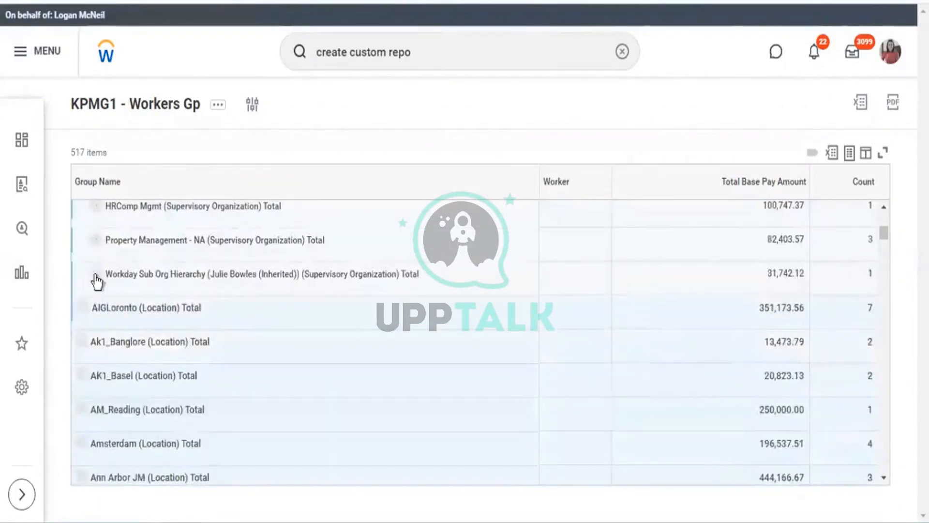
pyautogui.click(94, 275)
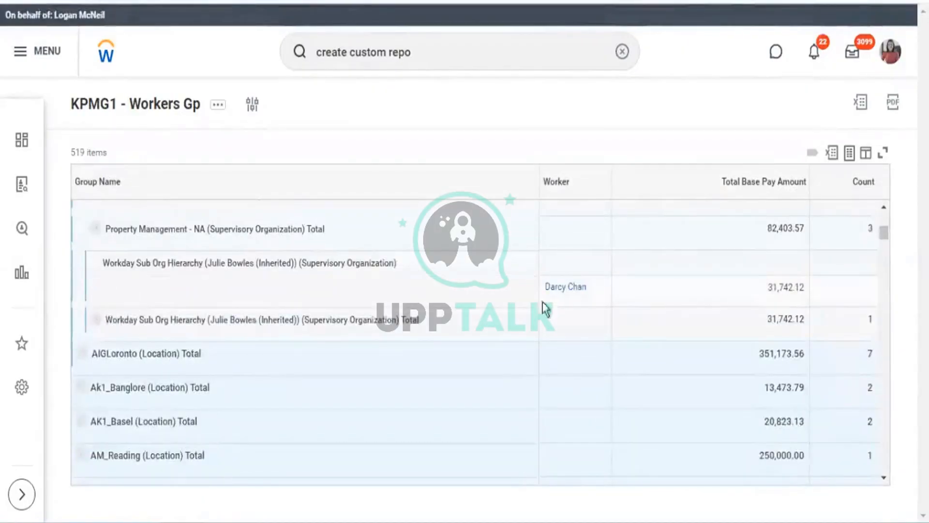
pyautogui.click(96, 319)
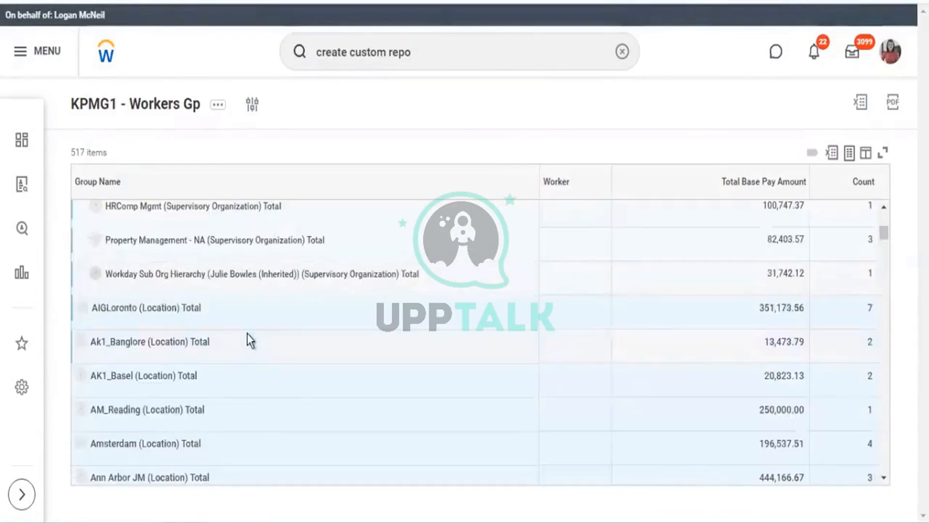
# Return to the report definition's columns and examine the Group Name field
pyautogui.scroll(3, 249, 336)
pyautogui.click(290, 1)
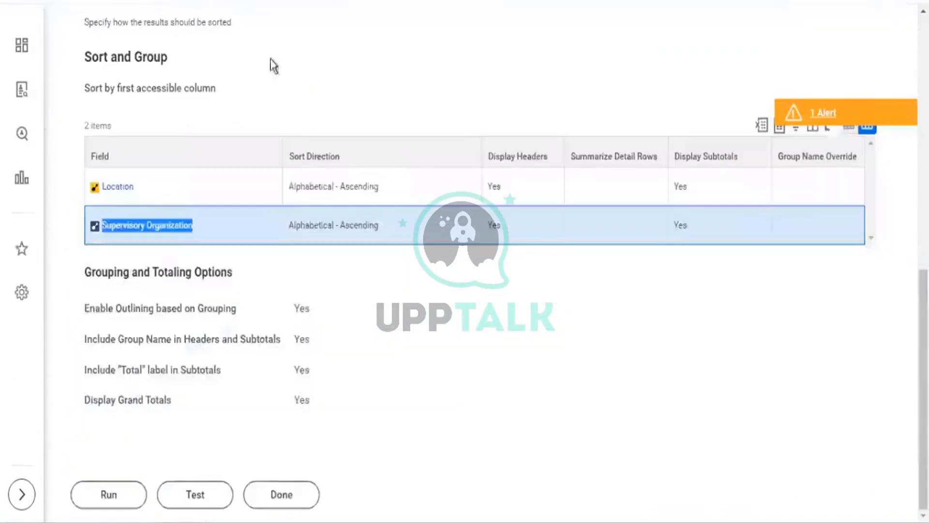
pyautogui.scroll(3, 150, 138)
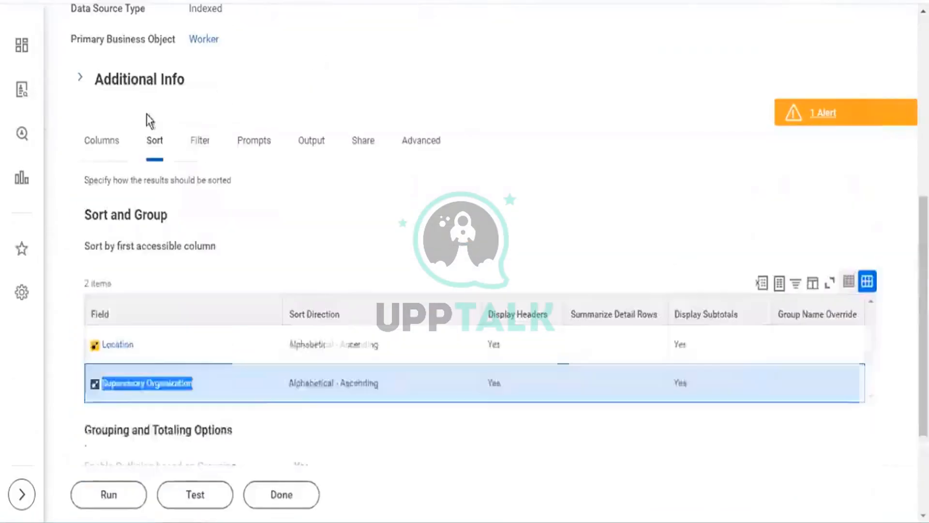
pyautogui.click(96, 142)
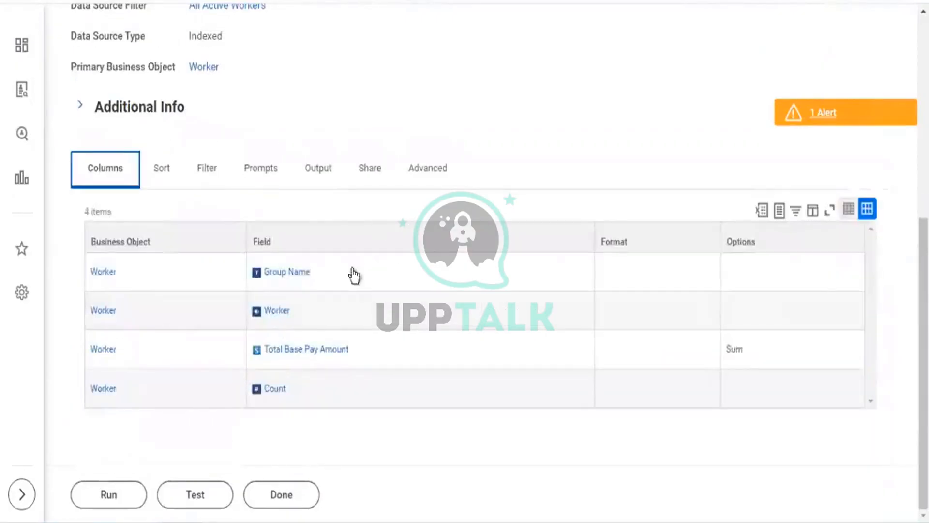
pyautogui.moveTo(327, 272); pyautogui.dragTo(256, 270)
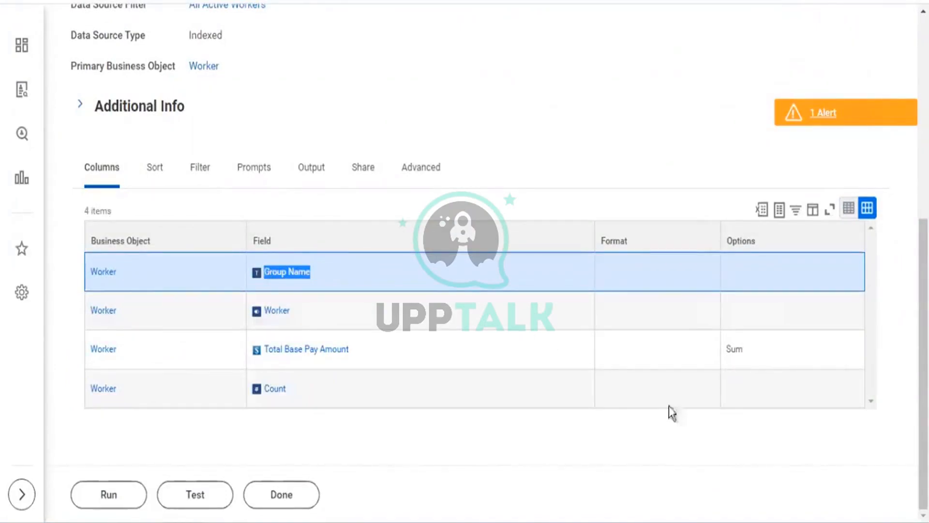
# Check the Display Subtotals setting of the sort and group fields and return to the report columns
pyautogui.click(160, 174)
pyautogui.moveTo(684, 342); pyautogui.dragTo(732, 344)
pyautogui.click(109, 171)
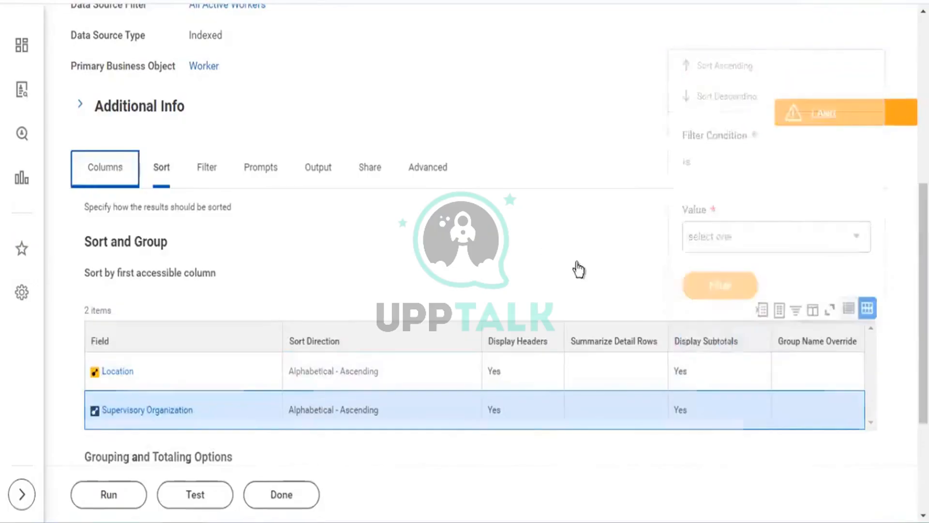
# Review the Total Base Pay Amount column with its Sum option and the Count, Worker and Group Name columns
pyautogui.moveTo(303, 380); pyautogui.dragTo(259, 349)
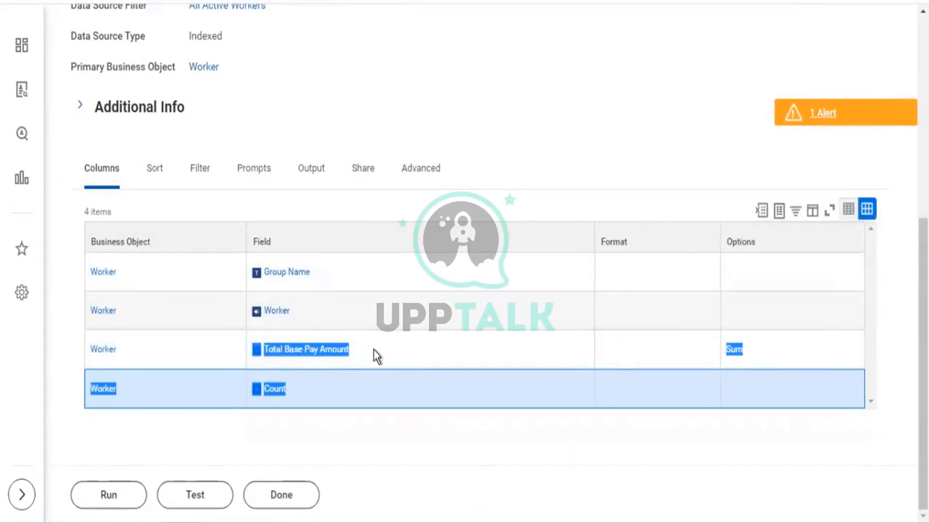
pyautogui.click(411, 348)
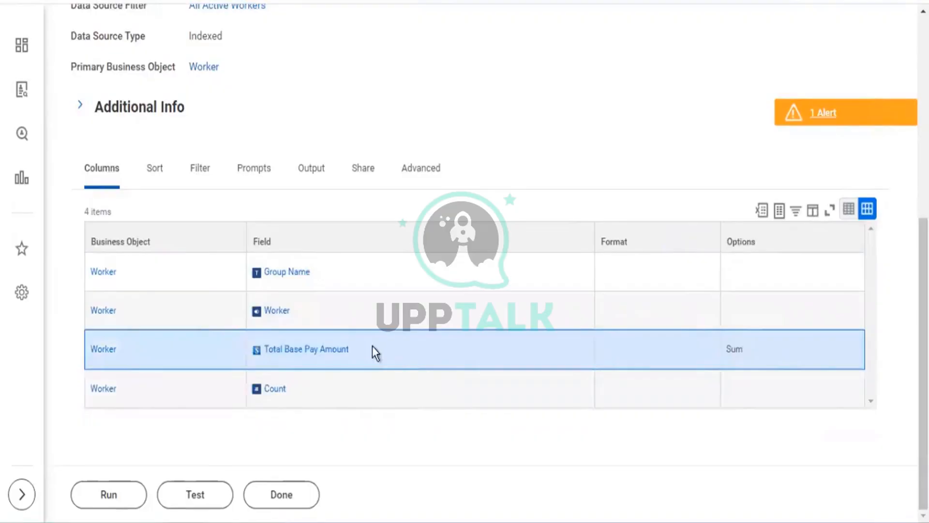
pyautogui.doubleClick(751, 356)
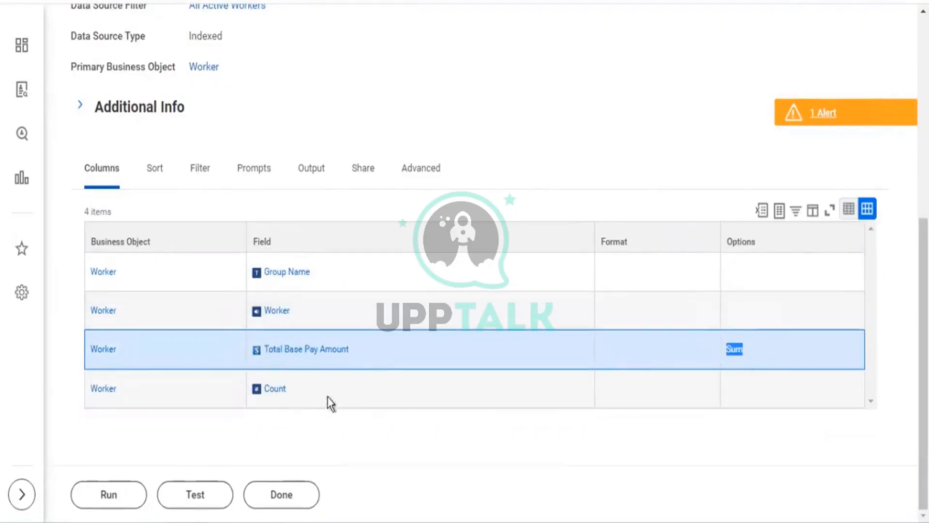
pyautogui.click(258, 392)
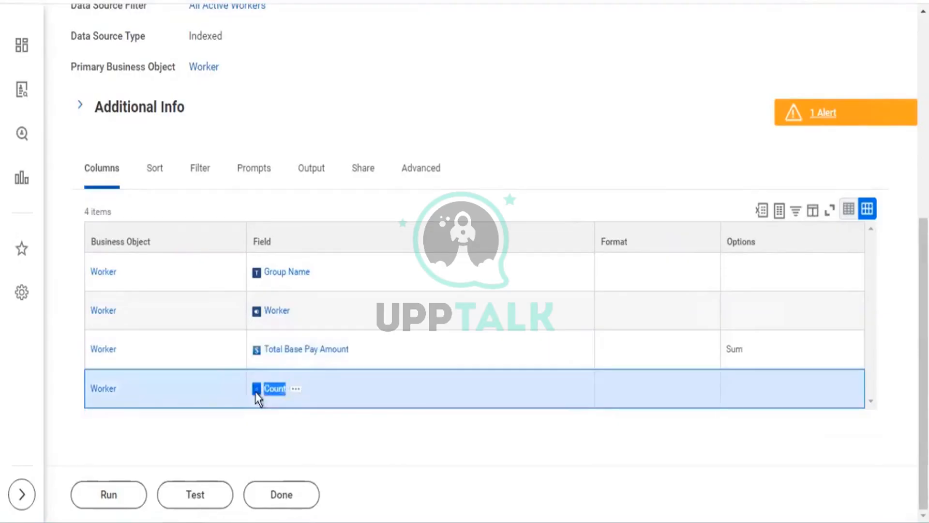
pyautogui.click(270, 311)
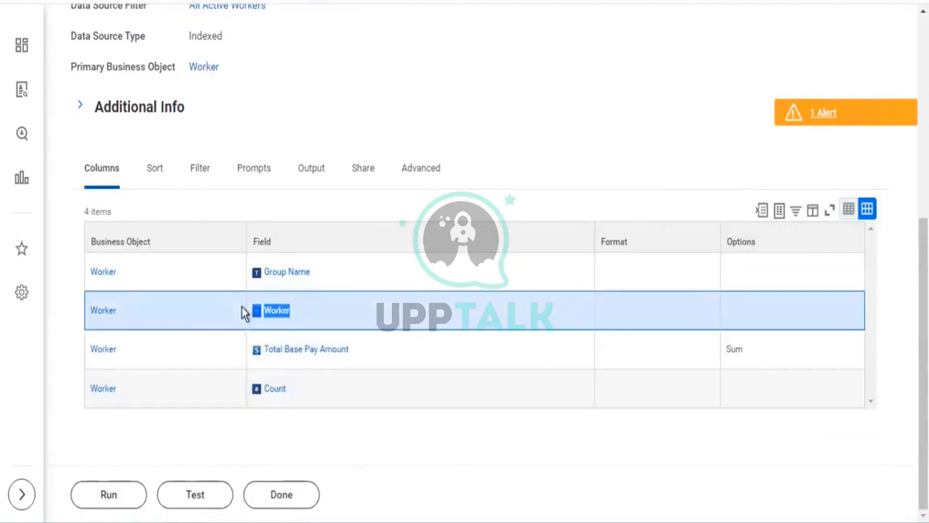
pyautogui.click(364, 271)
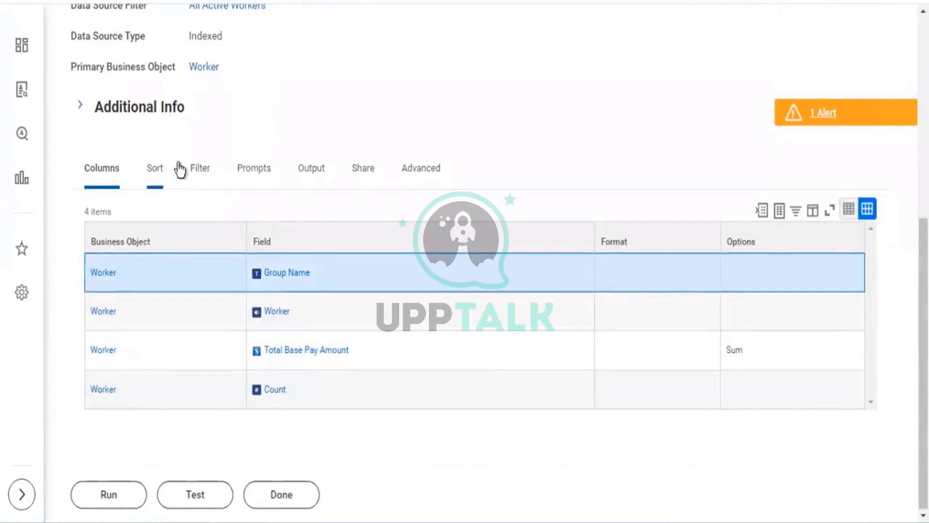
# Review the report's Sort and Group settings for the Location and Supervisory Organization fields
pyautogui.click(162, 170)
pyautogui.scroll(-4, 239, 310)
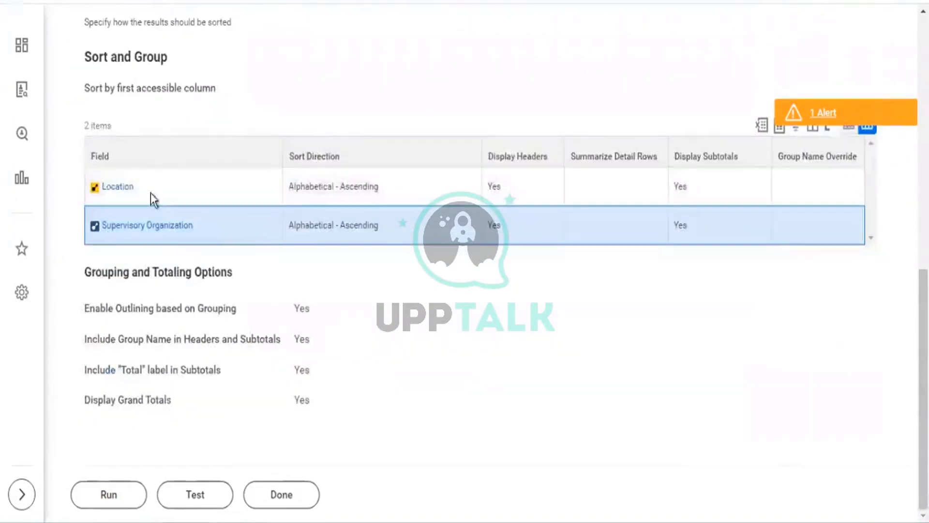
pyautogui.click(172, 185)
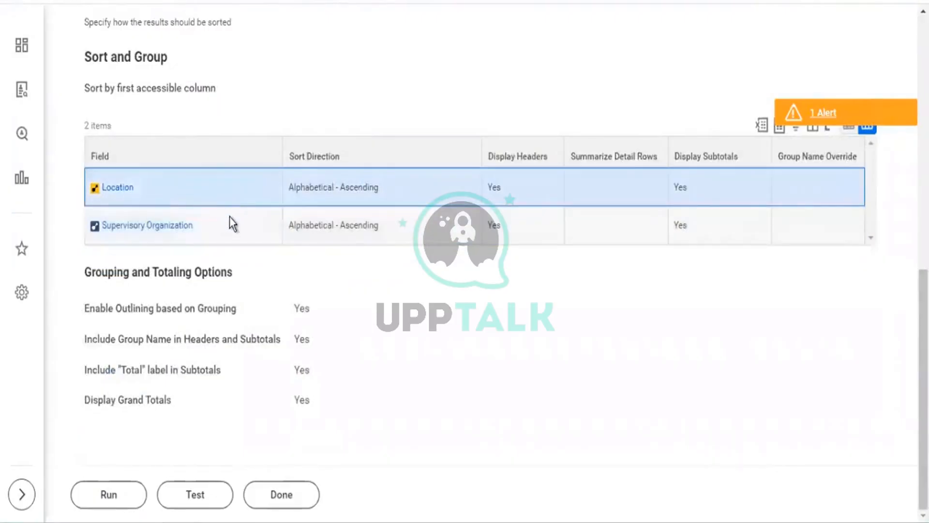
pyautogui.click(229, 225)
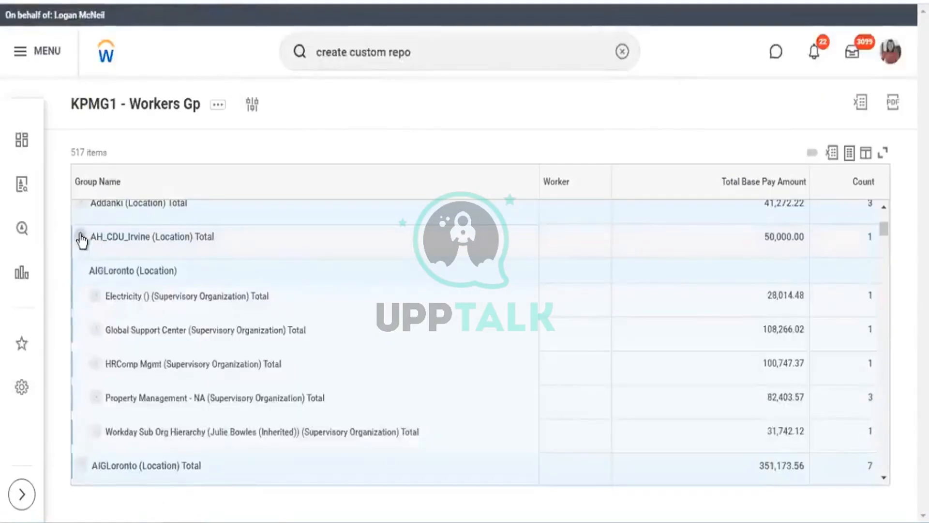
# In the report output, expand and collapse the AH_CDU_Irvine location group, and collapse the AIGLoronto group
pyautogui.click(81, 237)
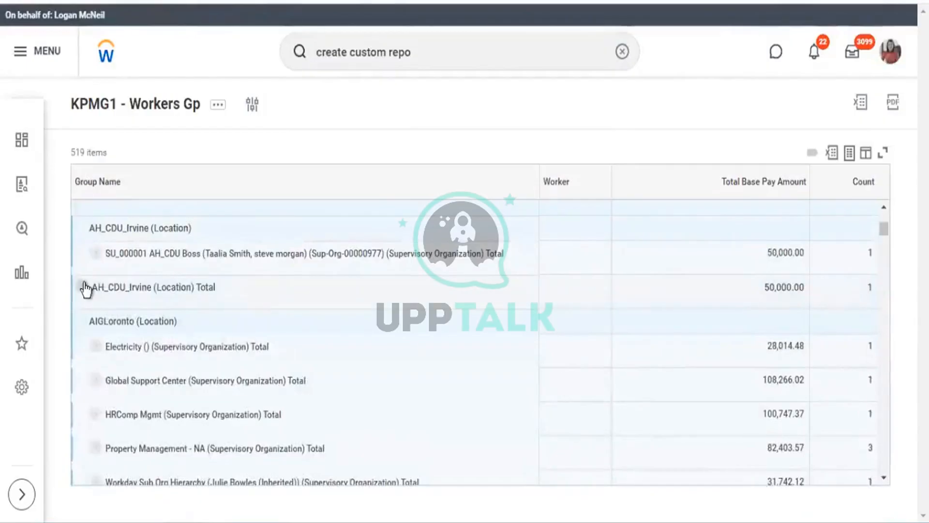
pyautogui.click(83, 287)
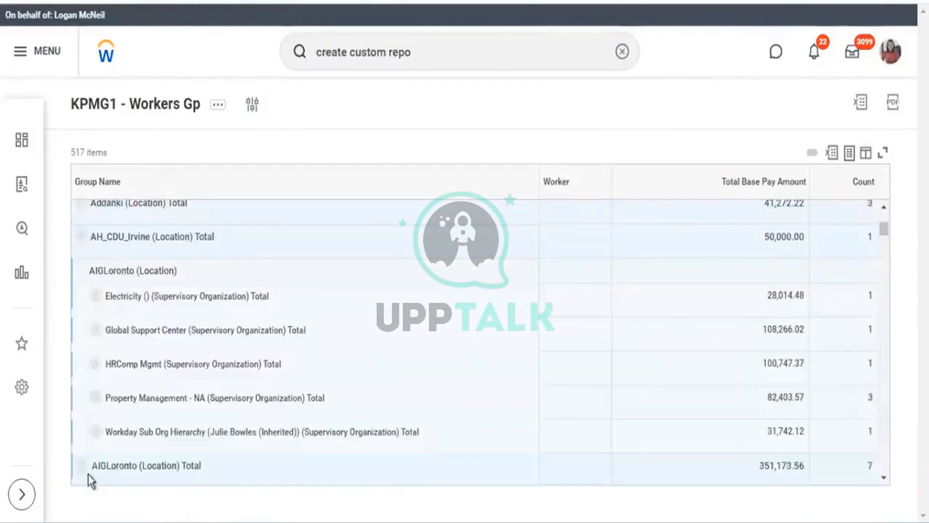
pyautogui.click(80, 468)
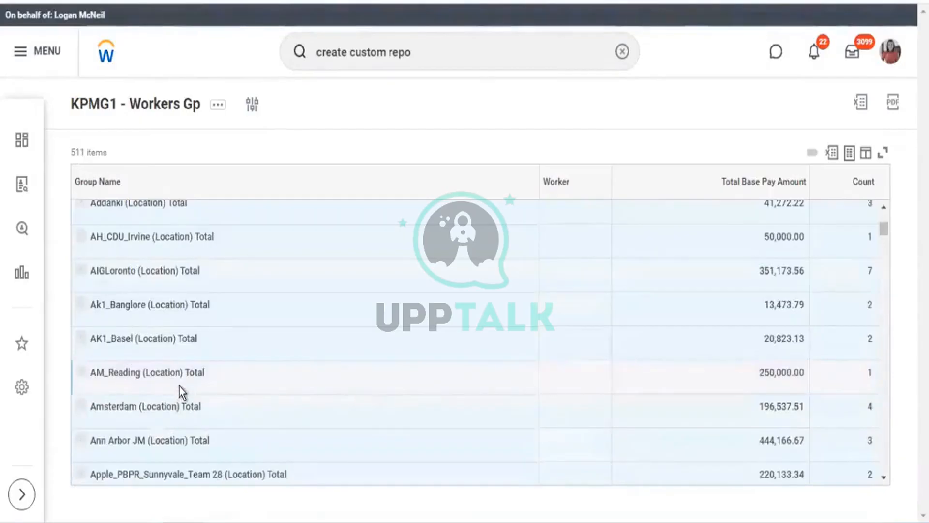
# Look through the collapsed location subtotals in the KPMG1 - Workers Gp output, examining Total Base Pay Amount and Count
pyautogui.scroll(-10, 535, 414)
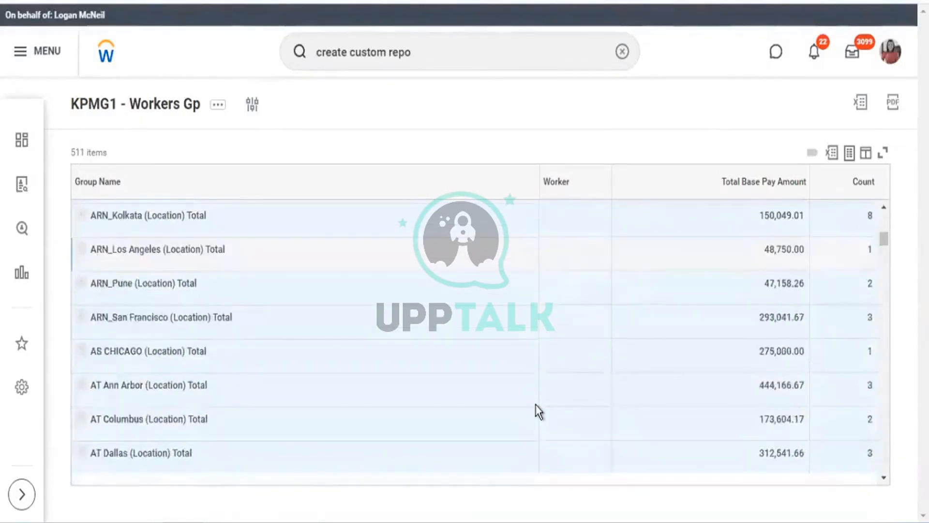
pyautogui.scroll(-10, 536, 406)
pyautogui.scroll(-10, 536, 405)
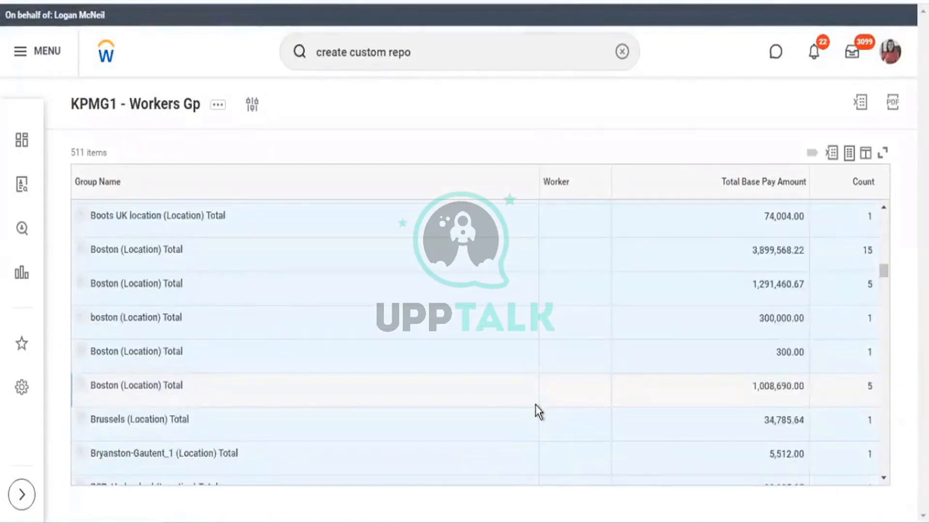
pyautogui.scroll(-8, 537, 405)
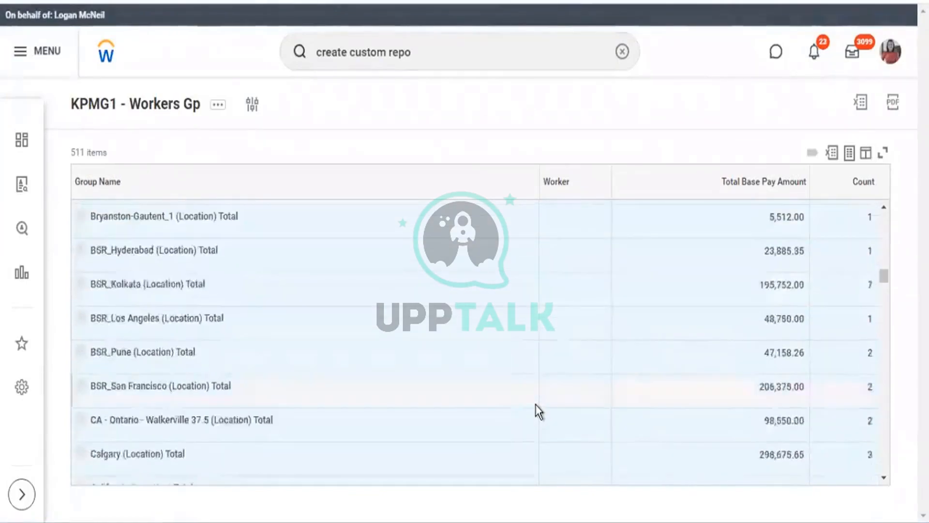
pyautogui.scroll(-8, 535, 404)
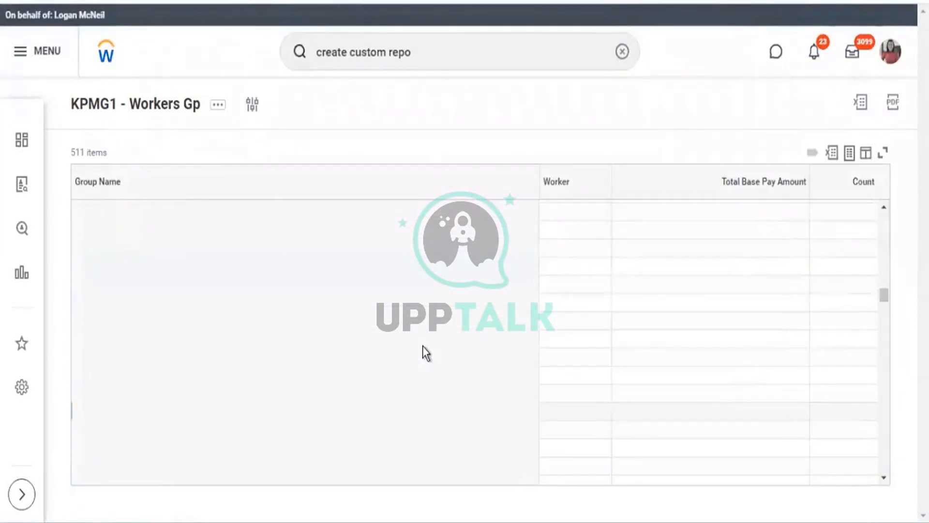
pyautogui.scroll(-10, 423, 347)
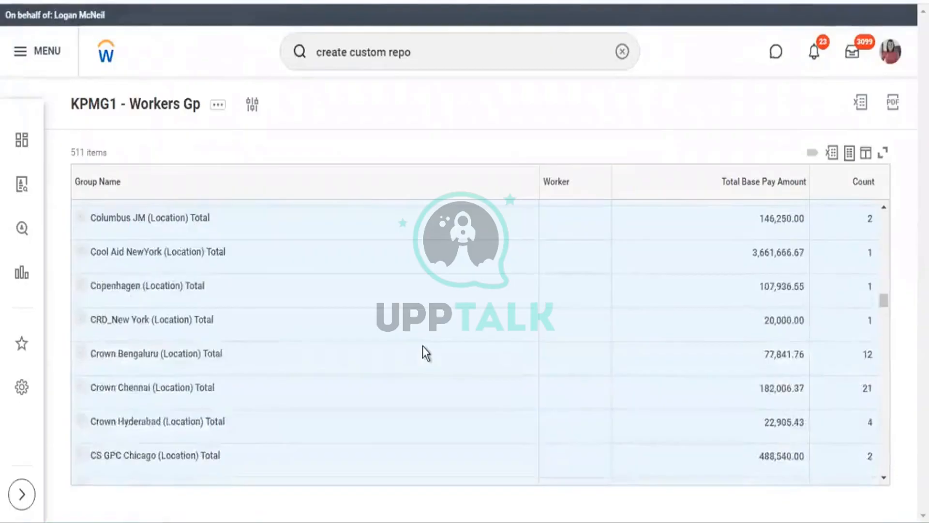
pyautogui.scroll(-10, 422, 345)
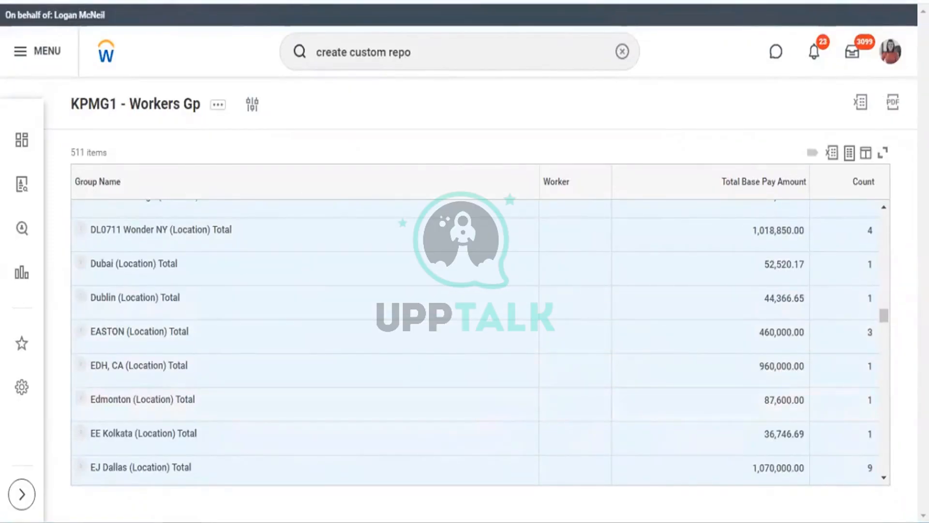
# Open Drive and view the item types available for creation and the existing folders
pyautogui.click(891, 51)
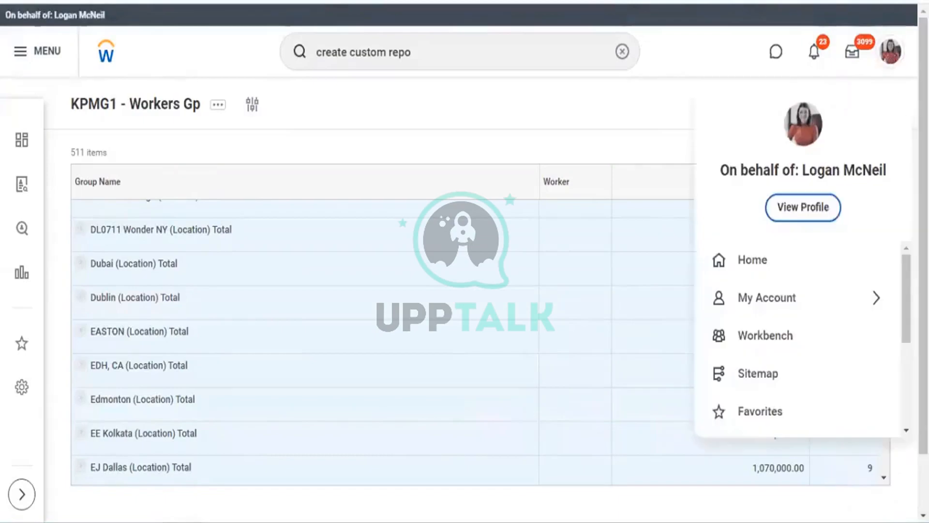
pyautogui.scroll(-3, 794, 291)
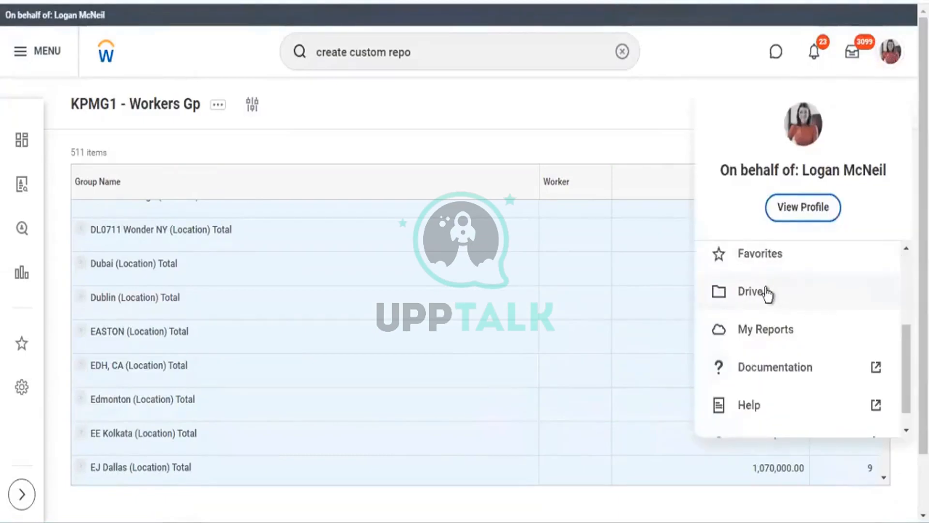
pyautogui.press('Escape')
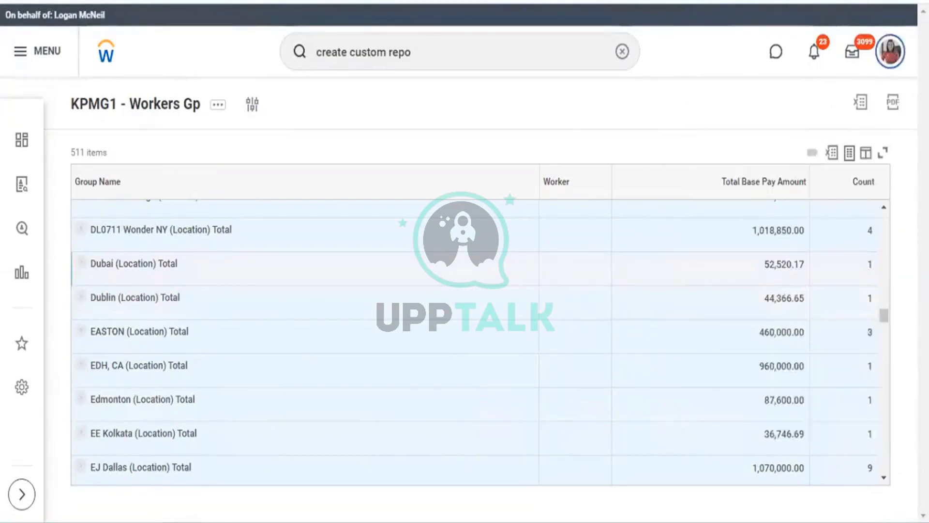
pyautogui.hotkey('alt', 'Left')
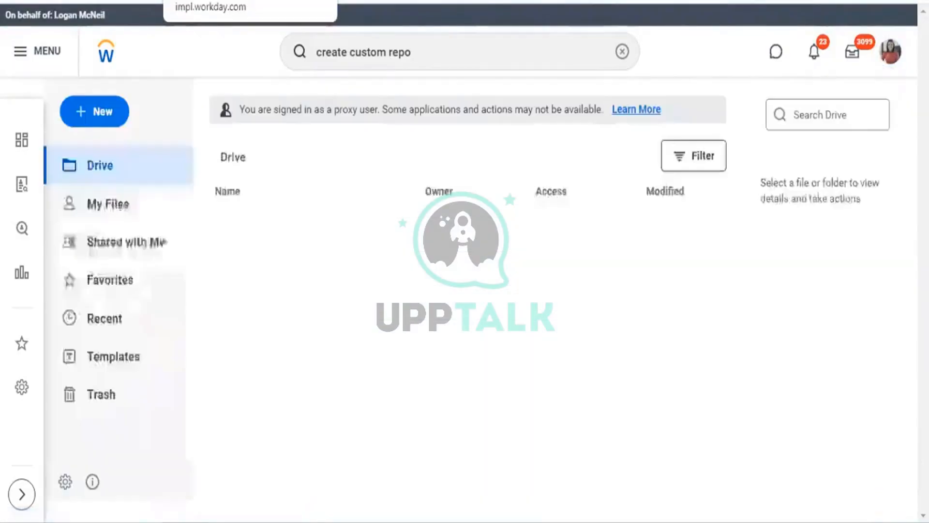
pyautogui.click(72, 107)
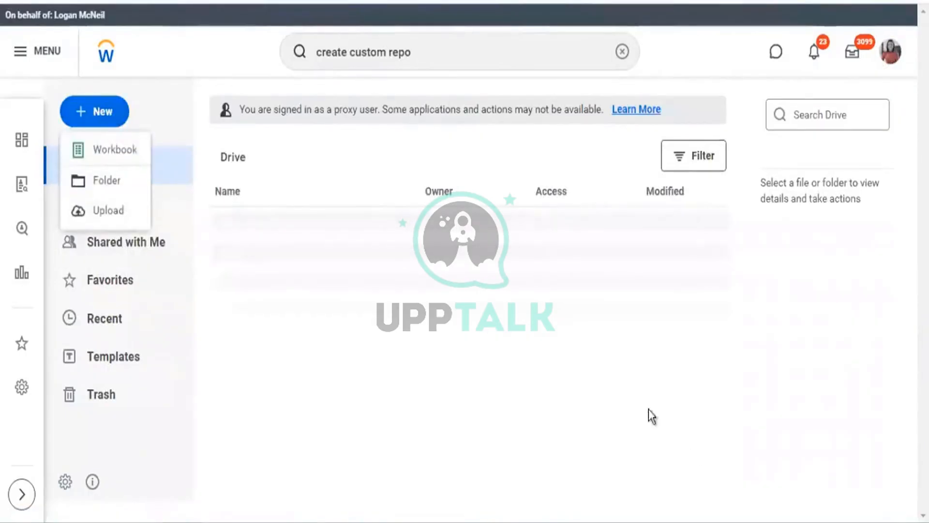
pyautogui.click(535, 303)
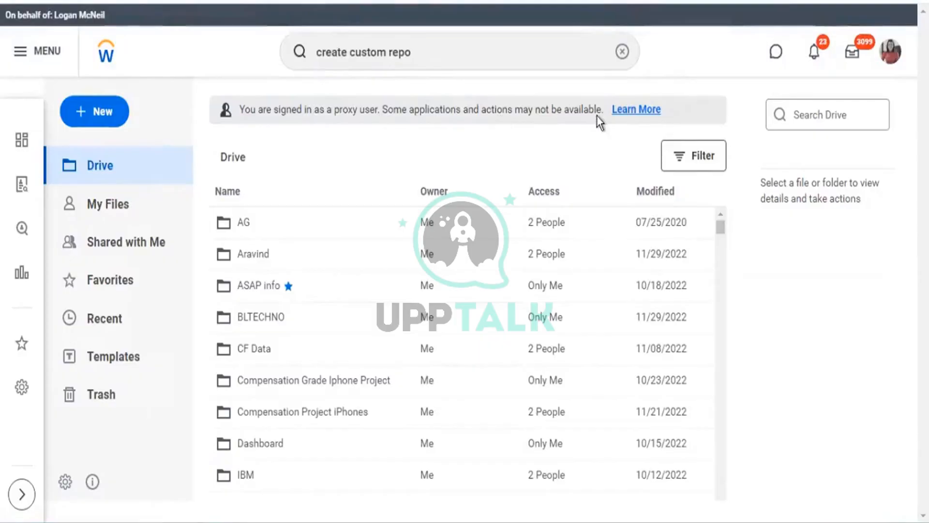
# Search for rd:kpmg1 and open the KPMG1 - Worker Details report definition
pyautogui.click(622, 52)
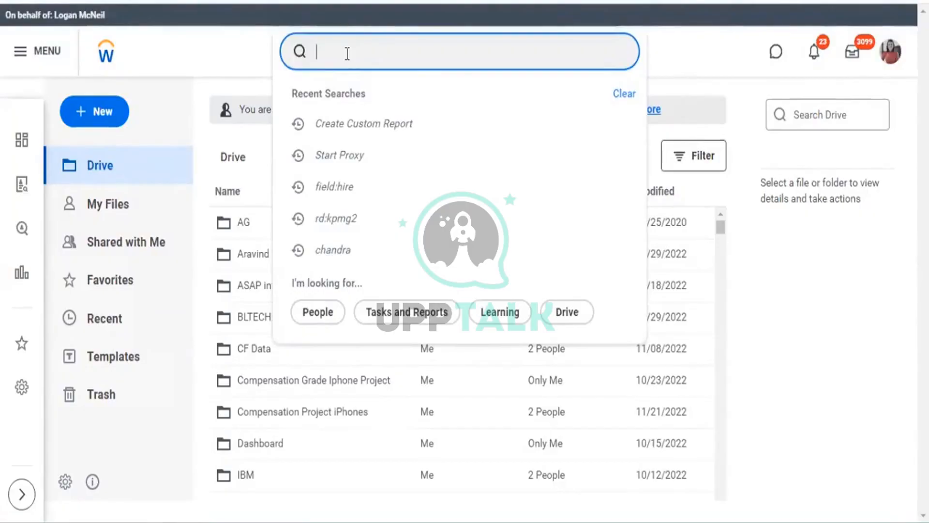
pyautogui.write('r')
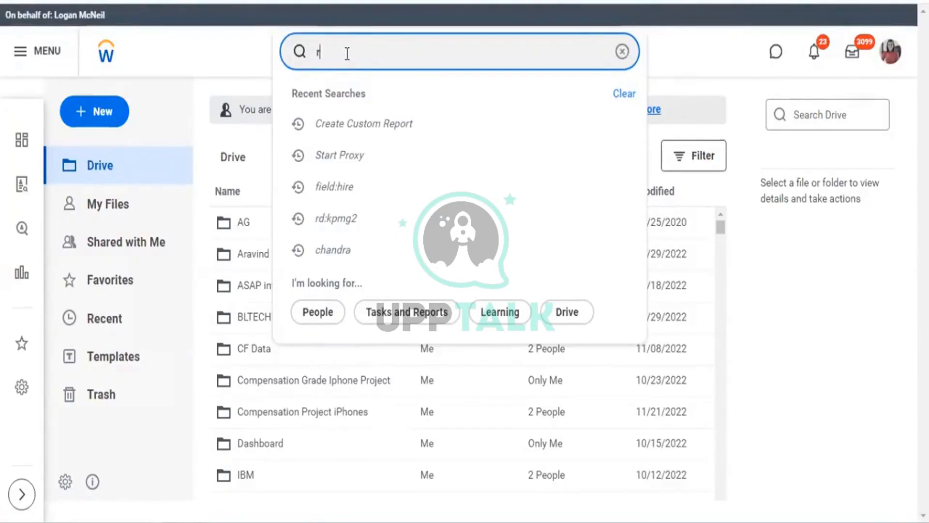
pyautogui.write('d:kpmg')
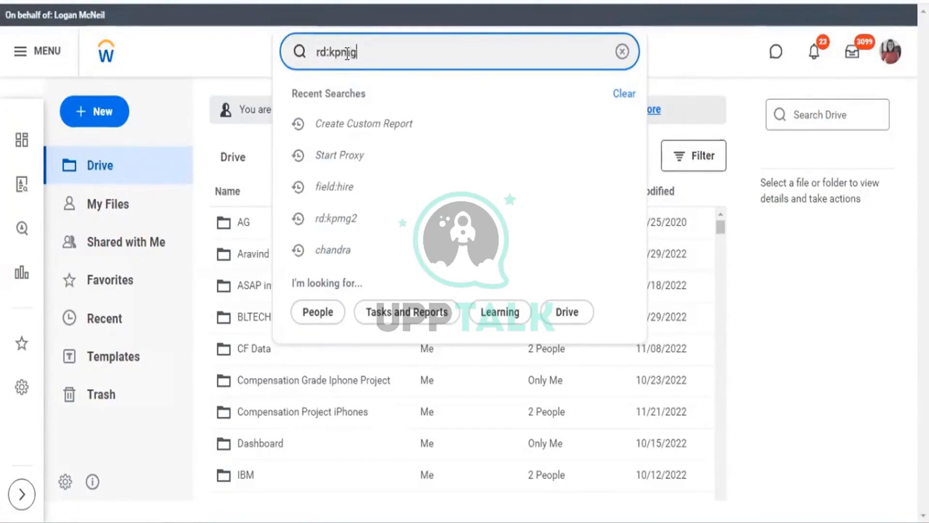
pyautogui.write('1')
pyautogui.press('Return')
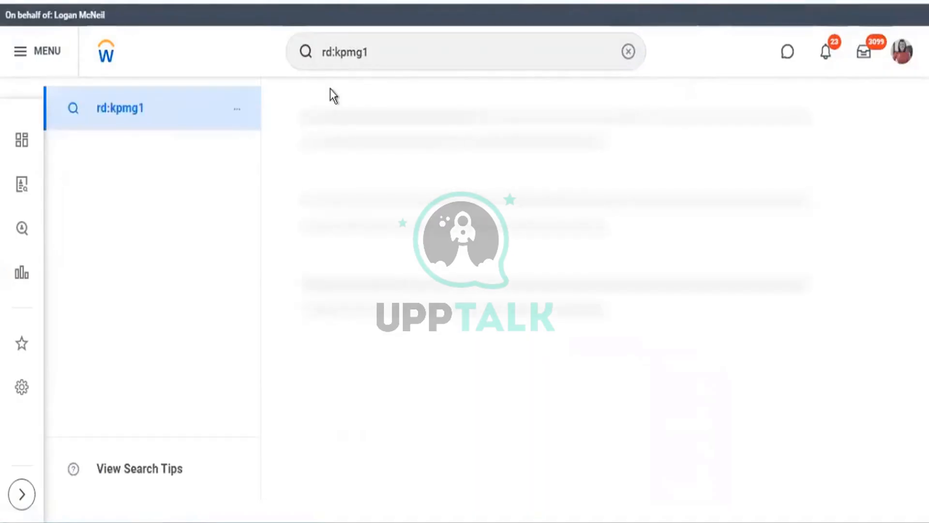
pyautogui.scroll(-5, 586, 283)
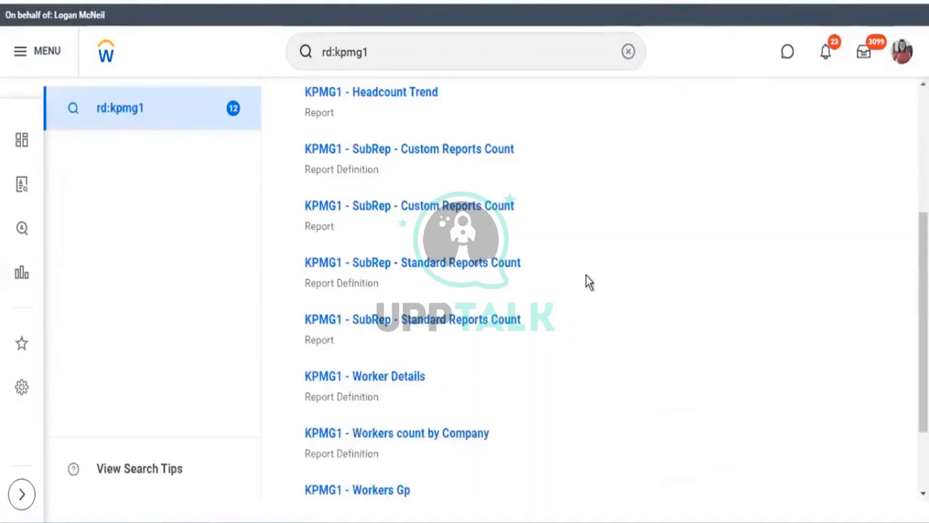
pyautogui.scroll(-2, 542, 314)
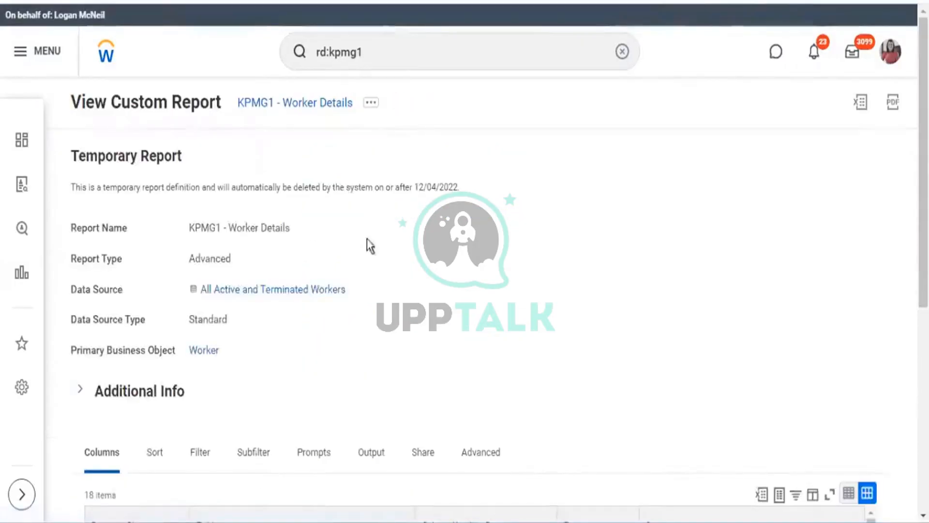
# Review all columns of the KPMG1 - Worker Details report with their heading overrides and options
pyautogui.scroll(-5, 371, 217)
pyautogui.scroll(-1, 373, 160)
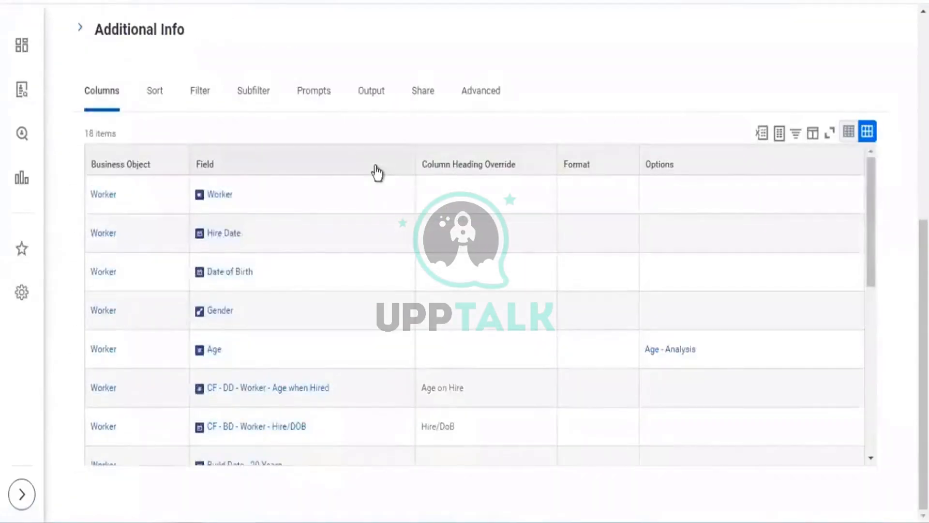
pyautogui.scroll(-6, 367, 226)
pyautogui.scroll(-1, 366, 226)
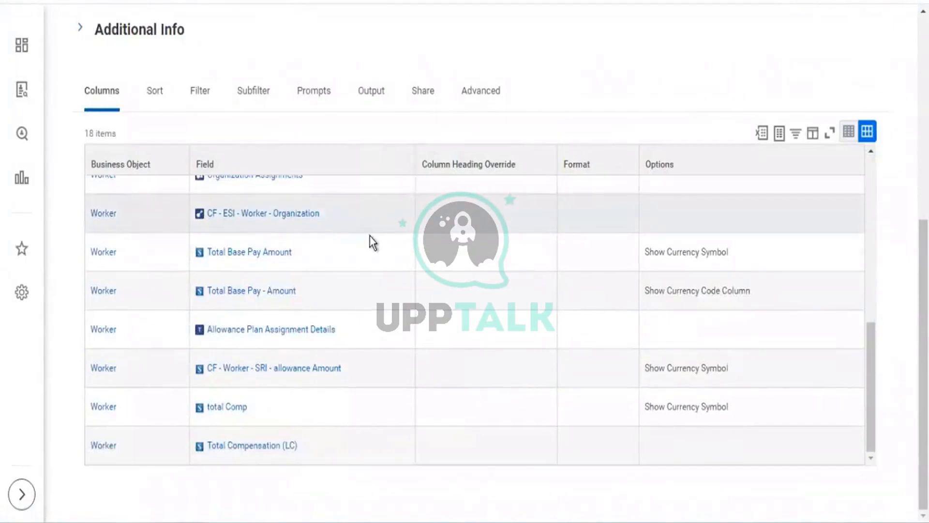
pyautogui.scroll(10, 370, 236)
pyautogui.scroll(2, 373, 228)
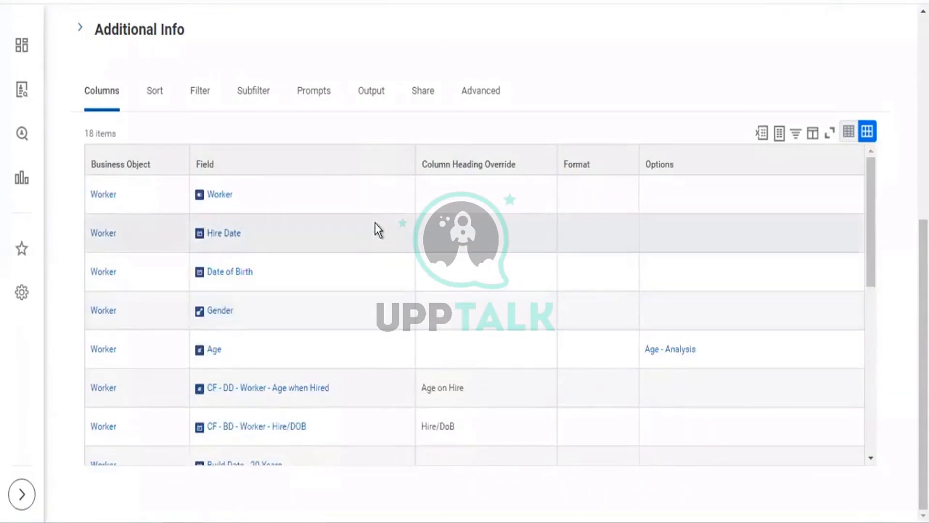
pyautogui.scroll(5, 376, 223)
pyautogui.scroll(3, 419, 108)
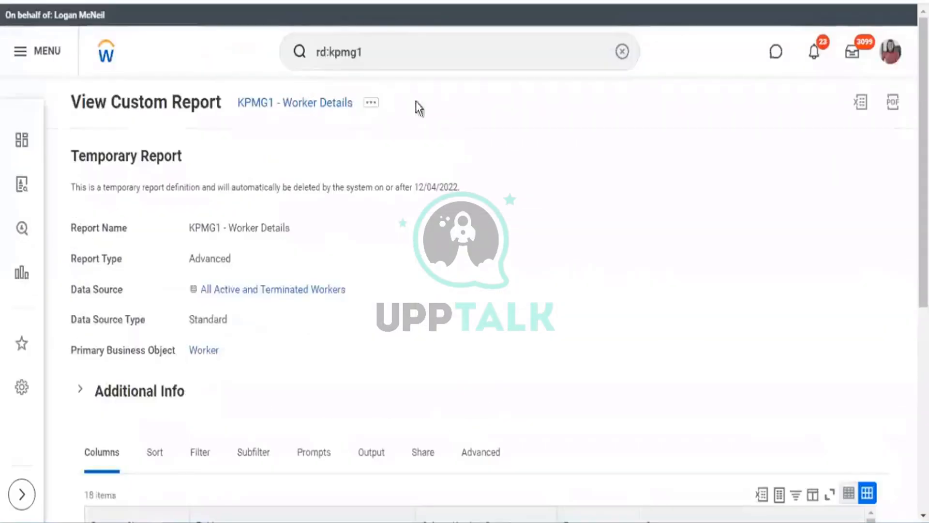
# Open KPMG1 - Worker Details for editing and add a new Worker column row directly below the first column
pyautogui.click(371, 103)
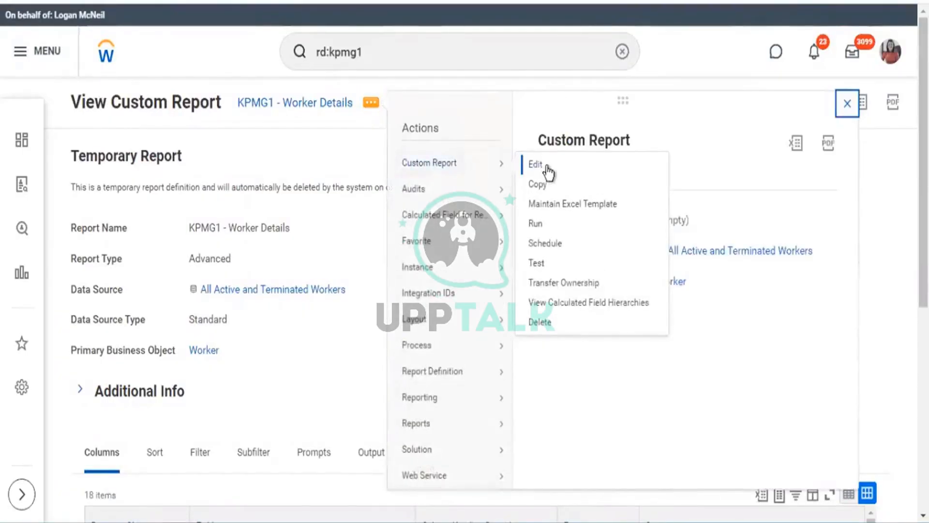
pyautogui.click(542, 166)
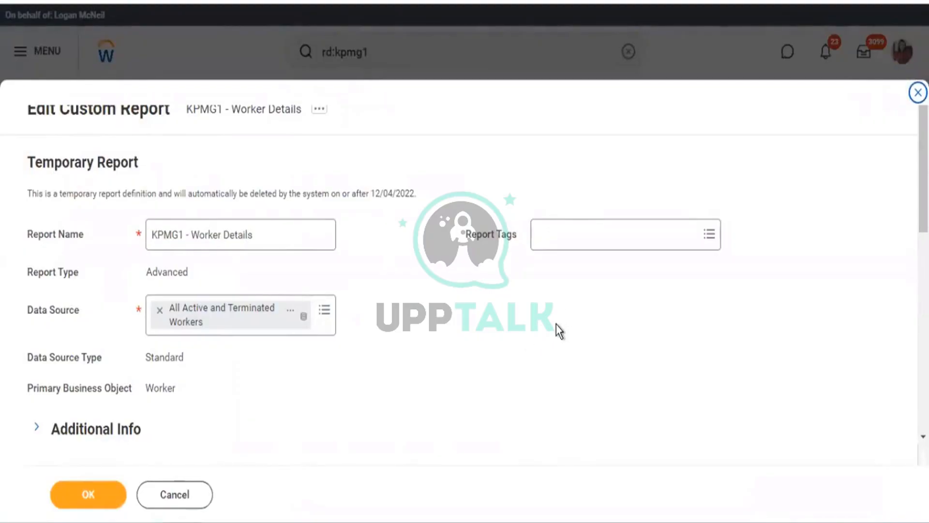
pyautogui.scroll(-6, 557, 329)
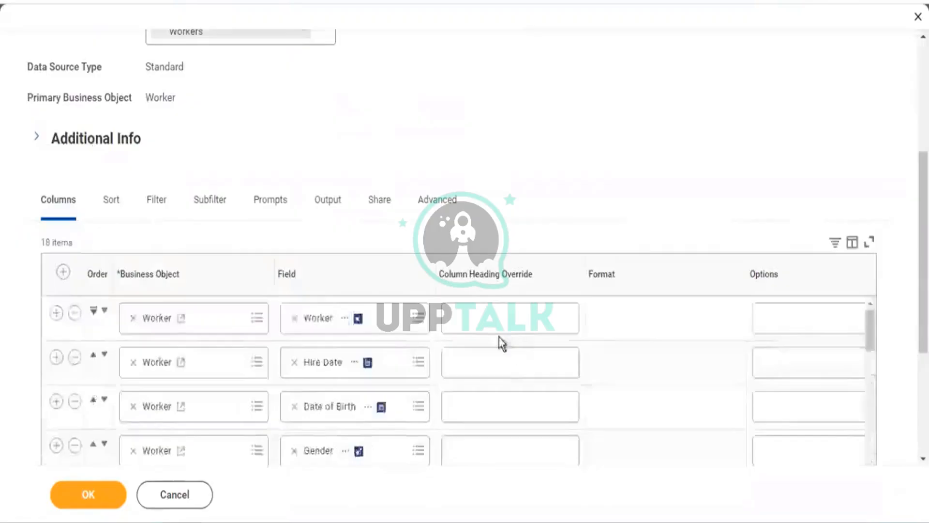
pyautogui.scroll(-10, 498, 338)
pyautogui.scroll(10, 435, 436)
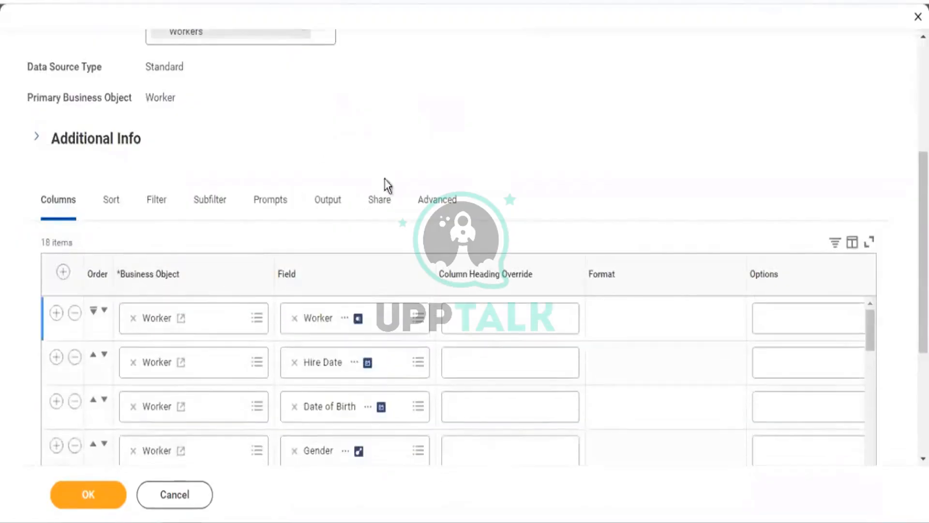
pyautogui.scroll(-3, 115, 245)
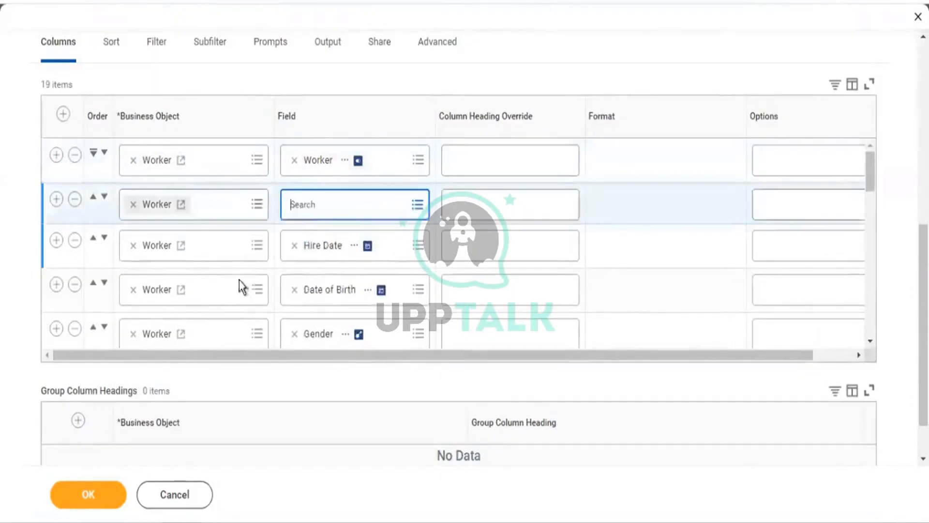
# Search the new column's fields for ssn and open the details of the SSN field
pyautogui.write('soci')
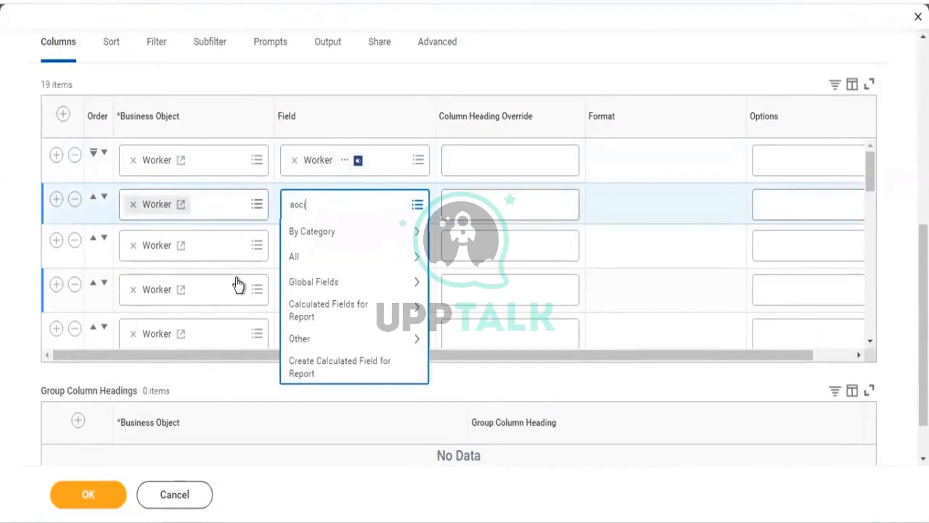
pyautogui.write('al')
pyautogui.press('BackSpace')
pyautogui.press('BackSpace')
pyautogui.press('BackSpace')
pyautogui.press('BackSpace')
pyautogui.press('BackSpace')
pyautogui.write('sn')
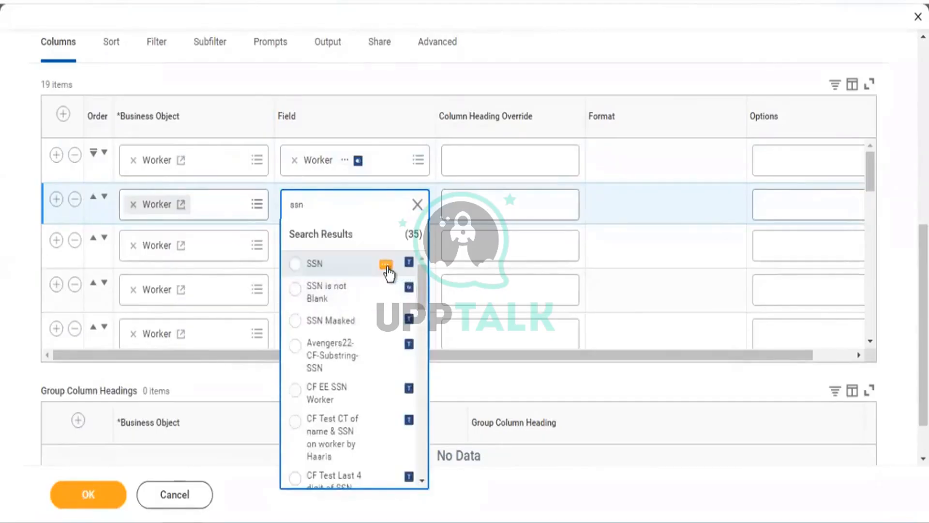
pyautogui.click(388, 268)
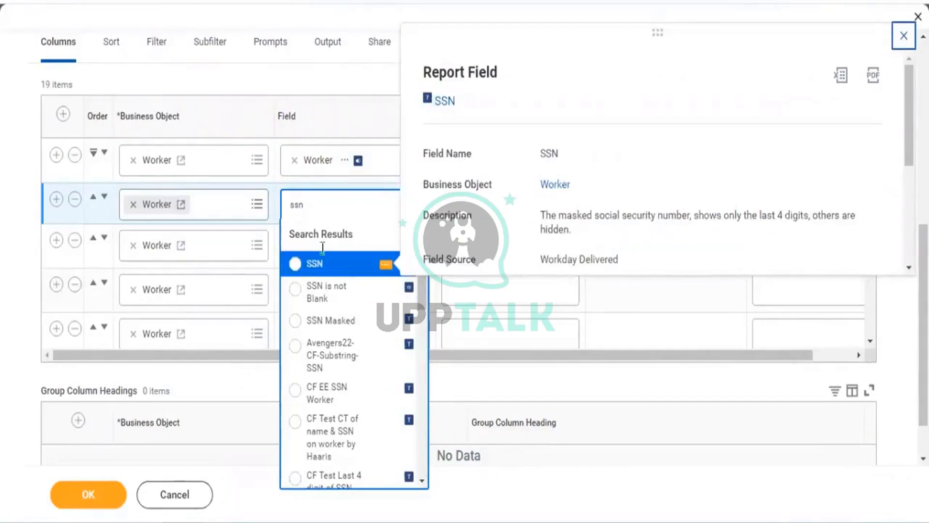
# Set the new column's field to Social Security Number using the search social sec num, and copy the field's name
pyautogui.moveTo(324, 211); pyautogui.dragTo(184, 175)
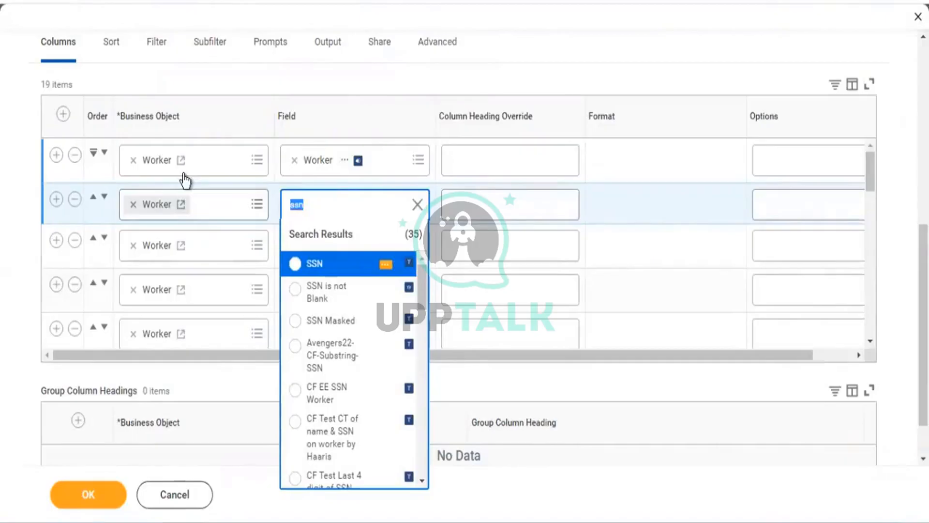
pyautogui.write('soca')
pyautogui.write('ial sec')
pyautogui.write(' num')
pyautogui.press('Return')
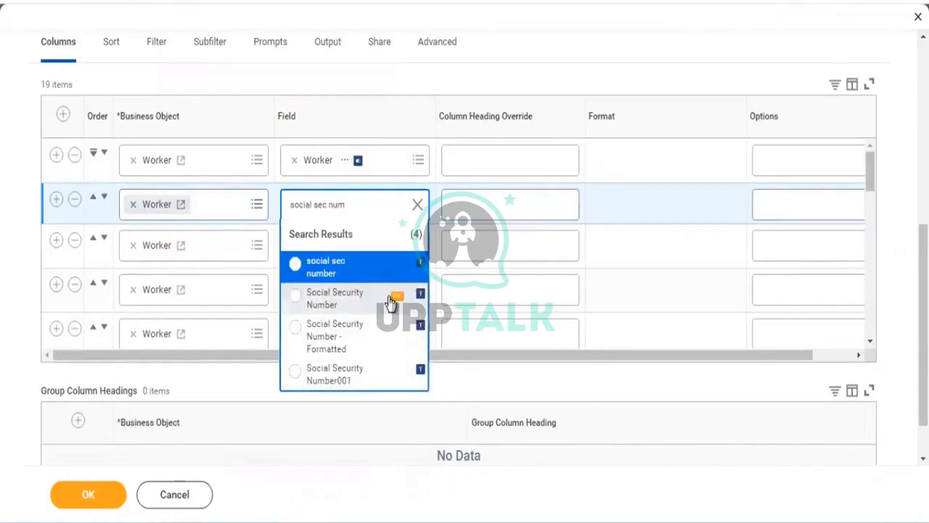
pyautogui.click(392, 300)
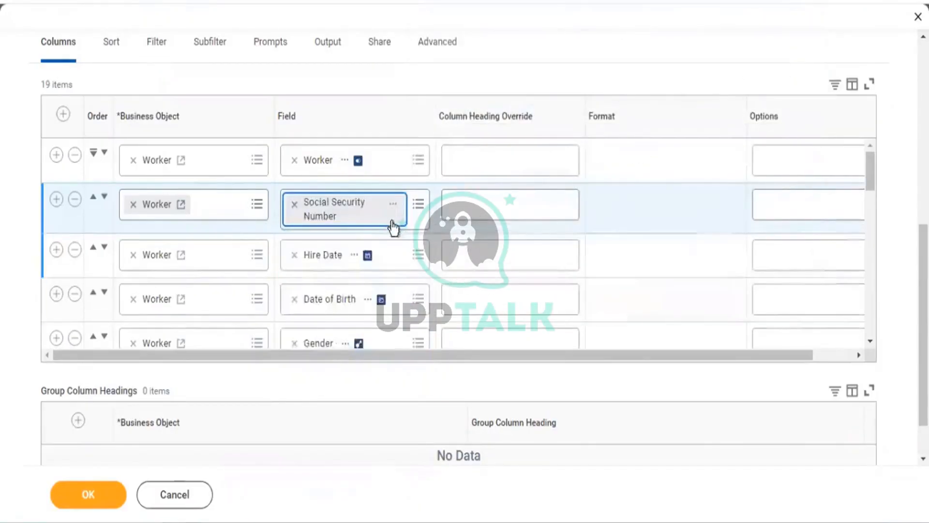
pyautogui.click(393, 206)
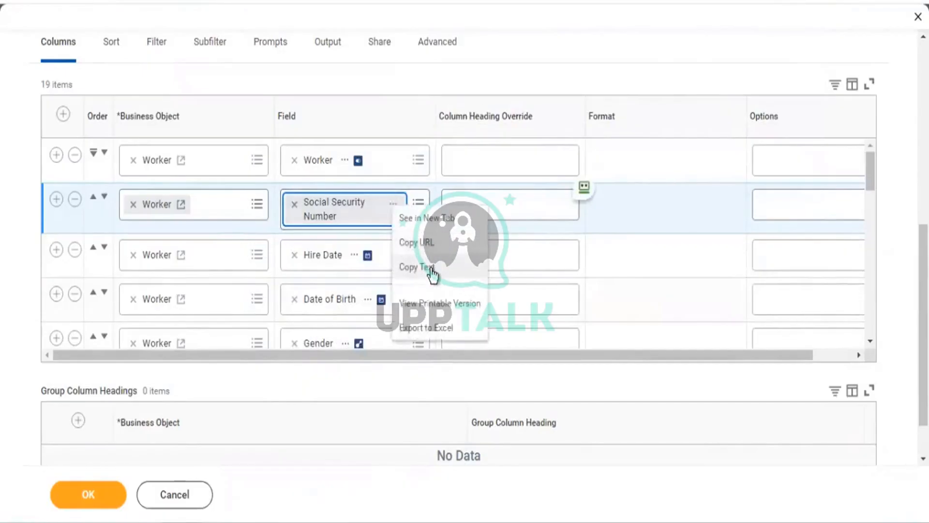
pyautogui.click(432, 273)
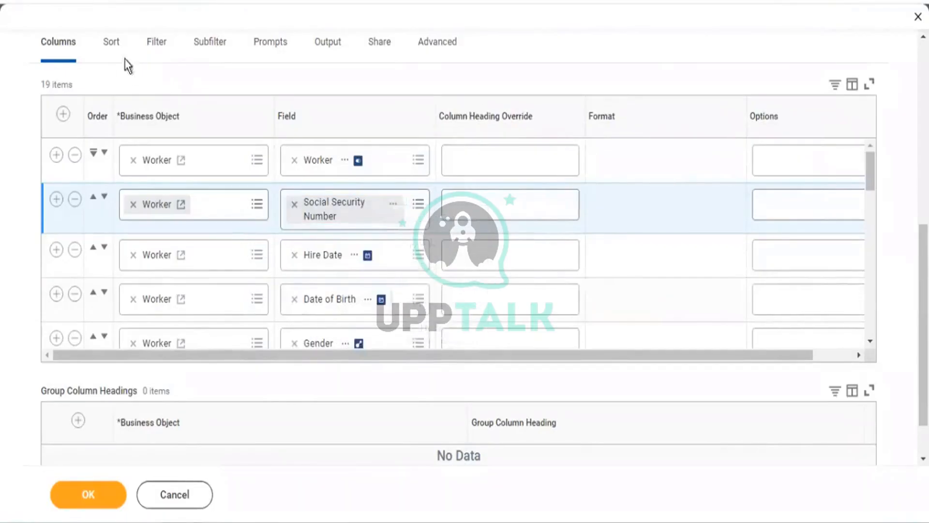
# Remove the Allowance Plan Assignments condition from the report's instance filters
pyautogui.click(155, 48)
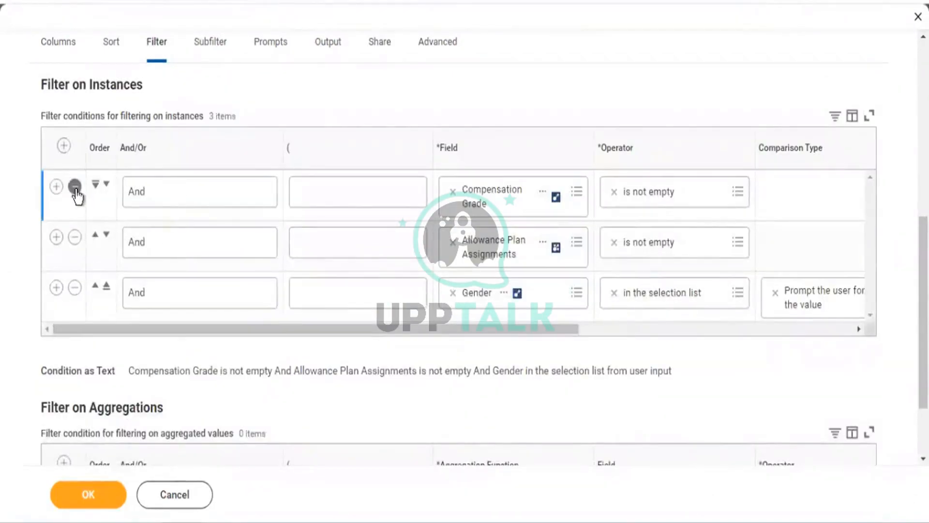
pyautogui.click(84, 241)
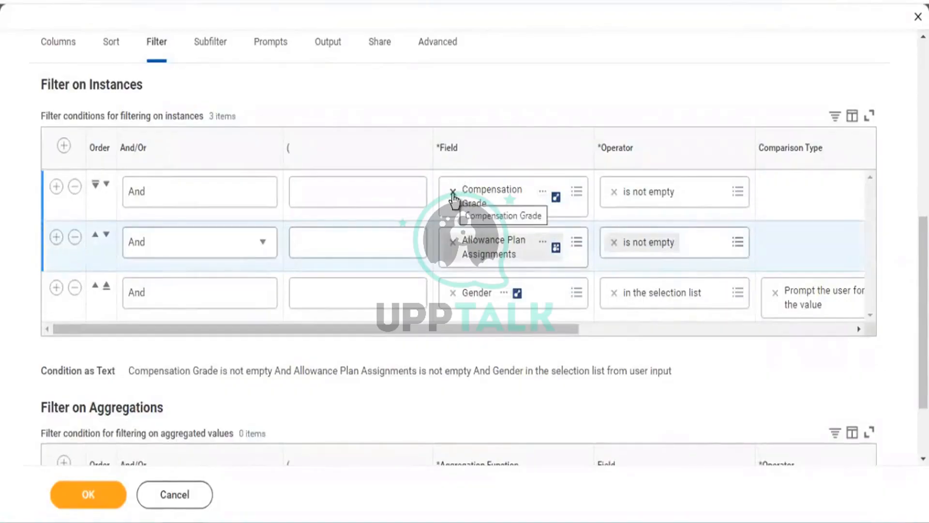
pyautogui.click(75, 237)
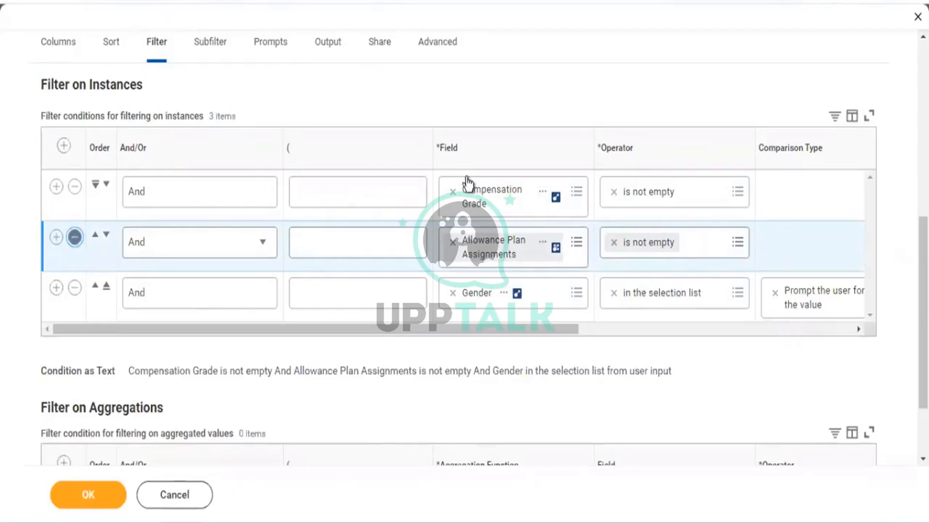
# Replace the Compensation Grade filter condition with Social Security Number is not blank, using the copied field name
pyautogui.click(453, 192)
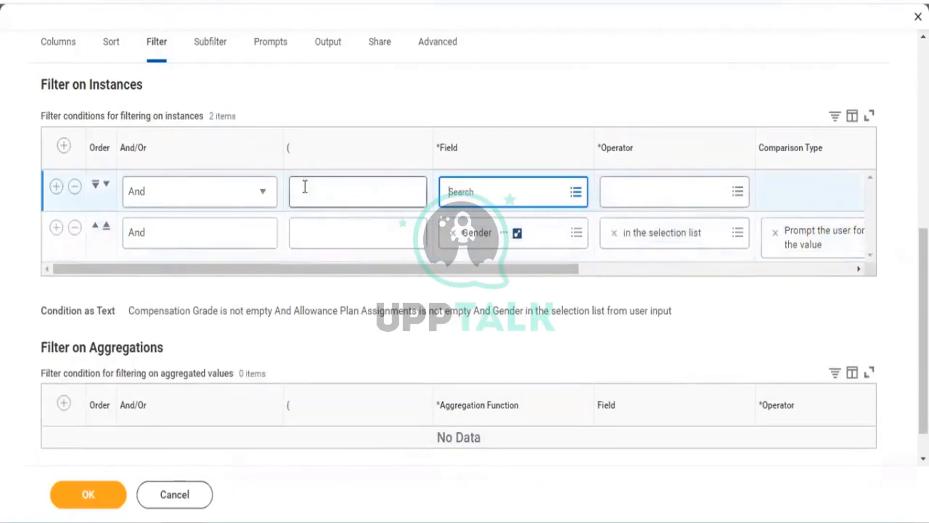
pyautogui.hotkey('ctrl', 'v')
pyautogui.press('Return')
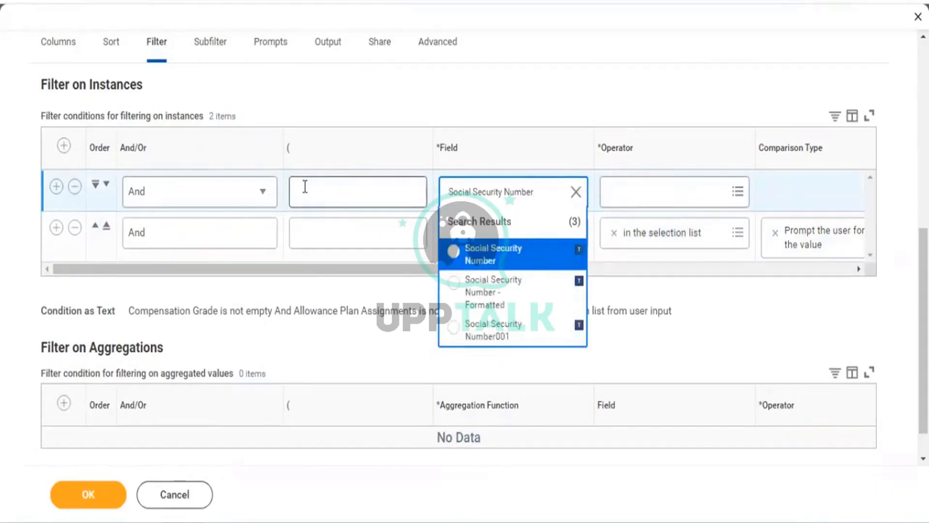
pyautogui.press('Return')
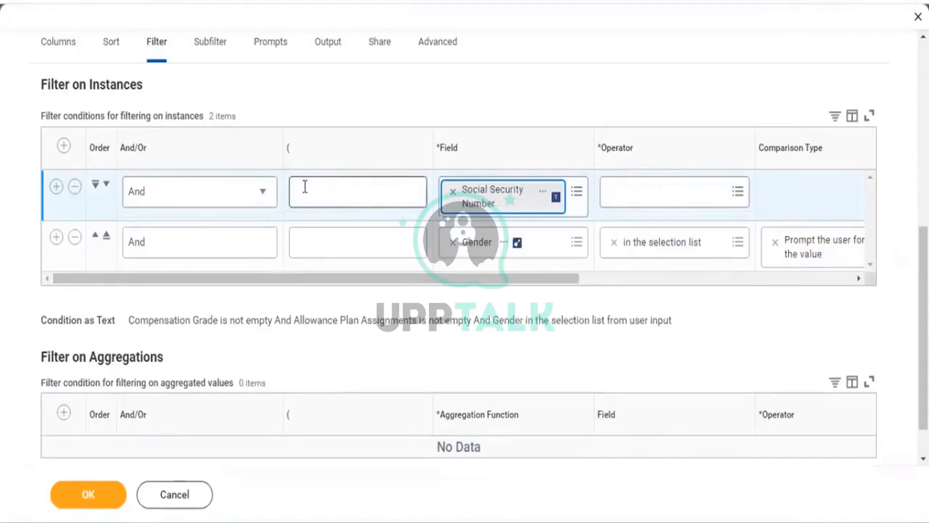
pyautogui.press('Tab')
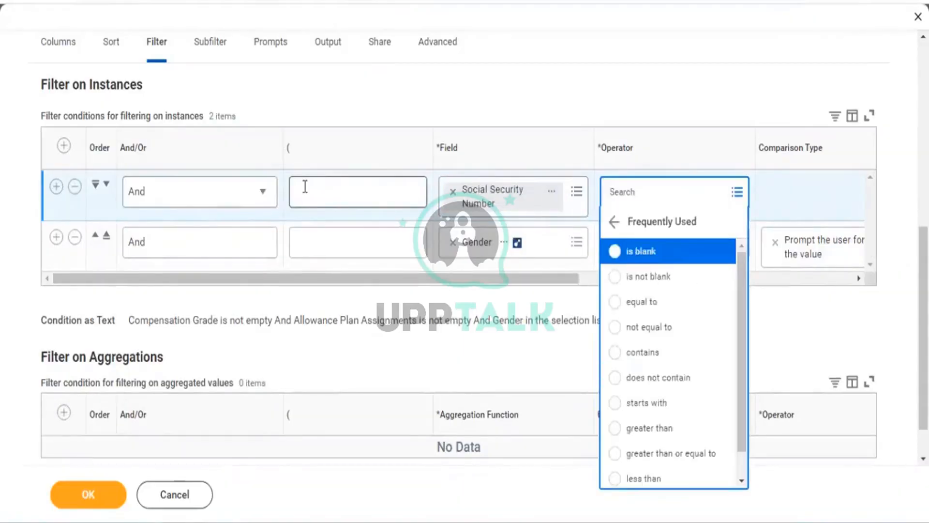
pyautogui.press('Down')
pyautogui.press('Return')
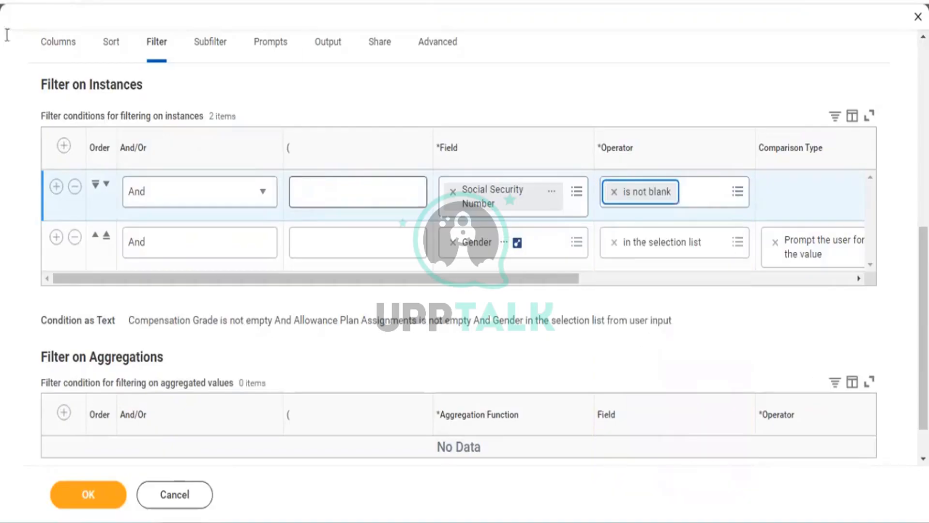
# Save the report changes and run the report with the preset Female and Male gender values
pyautogui.click(115, 497)
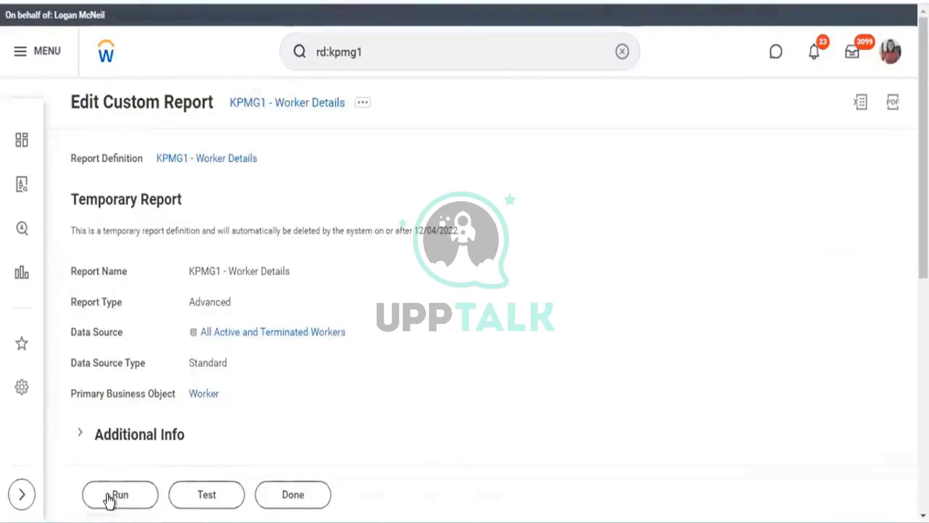
pyautogui.click(110, 498)
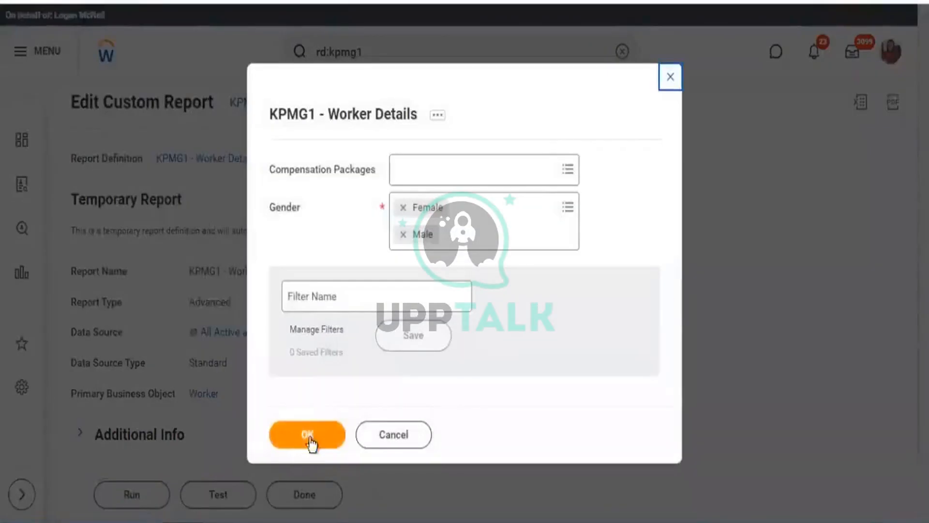
pyautogui.click(309, 438)
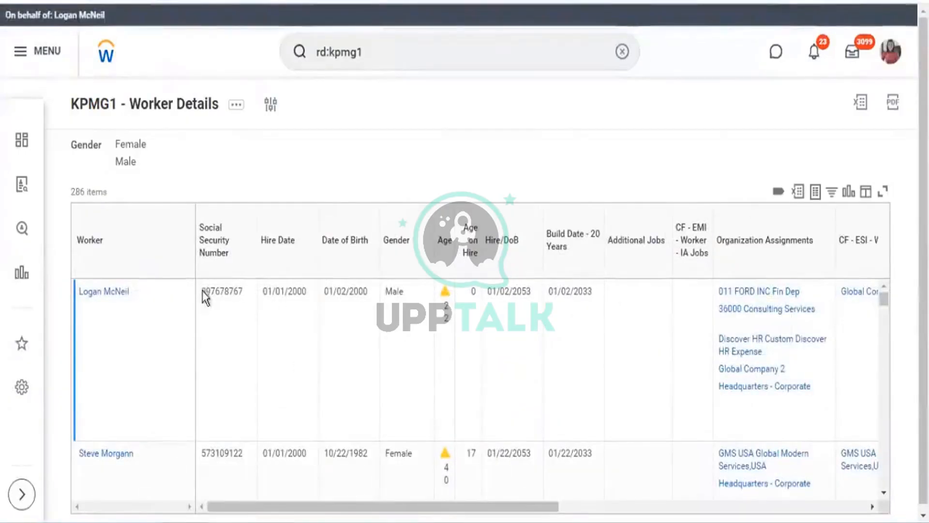
# Examine the Social Security Number column for the first workers in the report results
pyautogui.moveTo(202, 292); pyautogui.dragTo(240, 292)
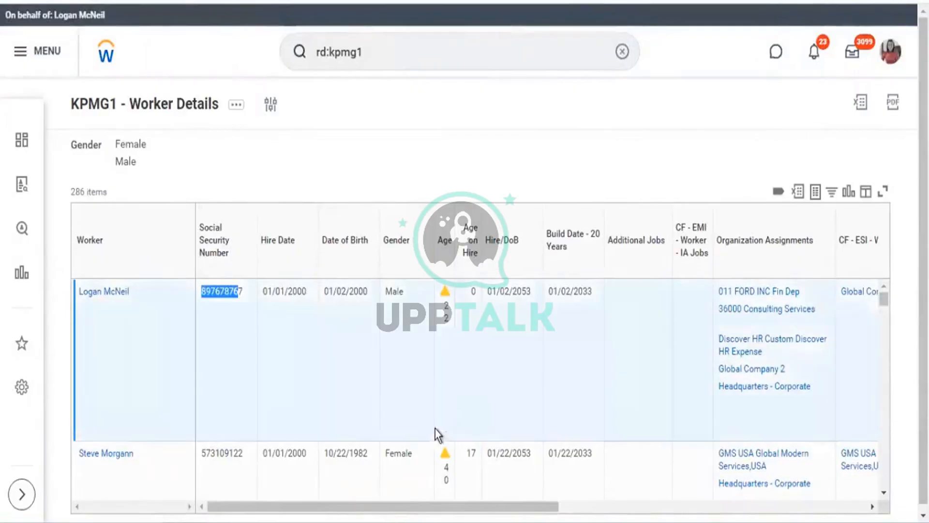
pyautogui.scroll(-2, 429, 440)
pyautogui.scroll(-2, 428, 440)
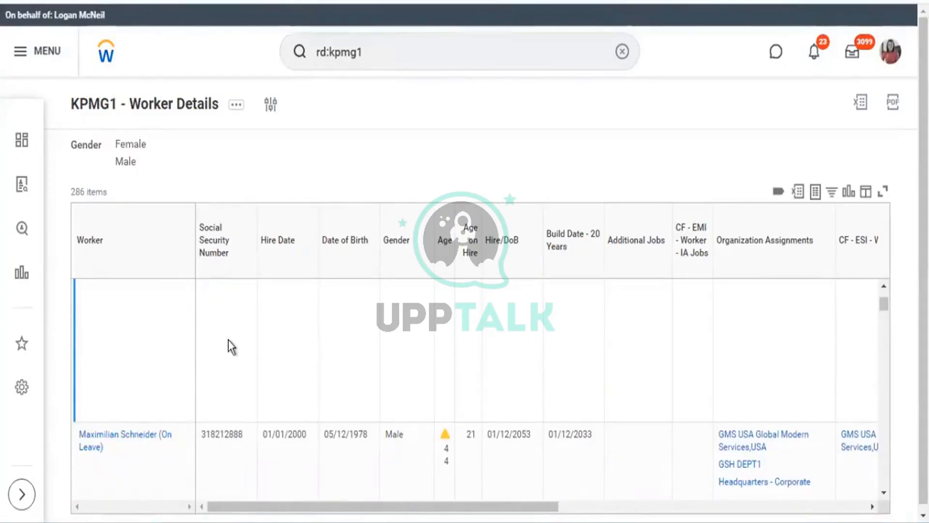
pyautogui.scroll(4, 228, 339)
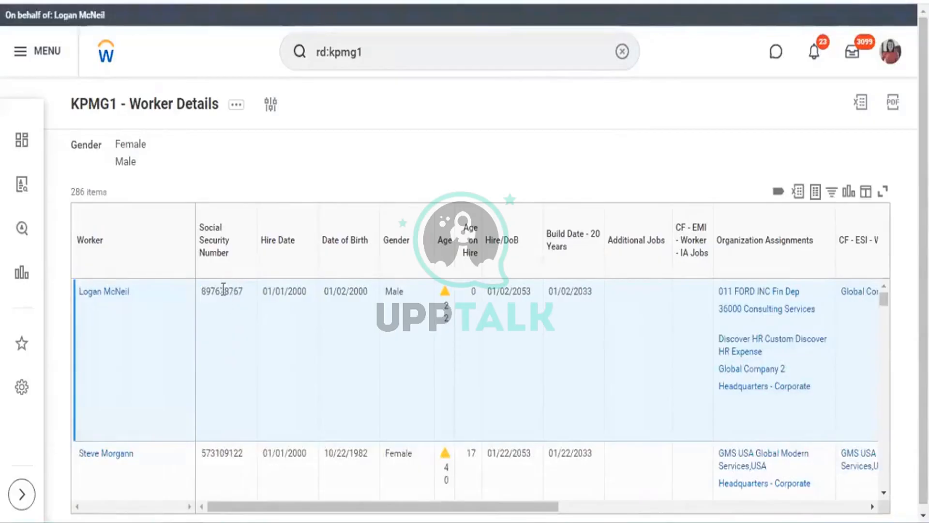
# Examine the leading and trailing digits of the first worker's Social Security Number in the KPMG1 - Worker Details output
pyautogui.moveTo(224, 291); pyautogui.dragTo(246, 294)
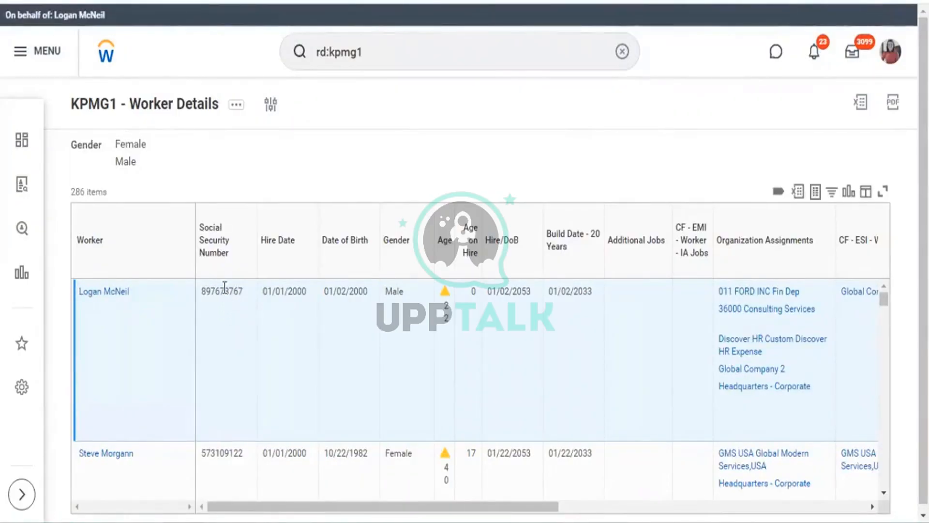
pyautogui.moveTo(224, 289); pyautogui.dragTo(202, 297)
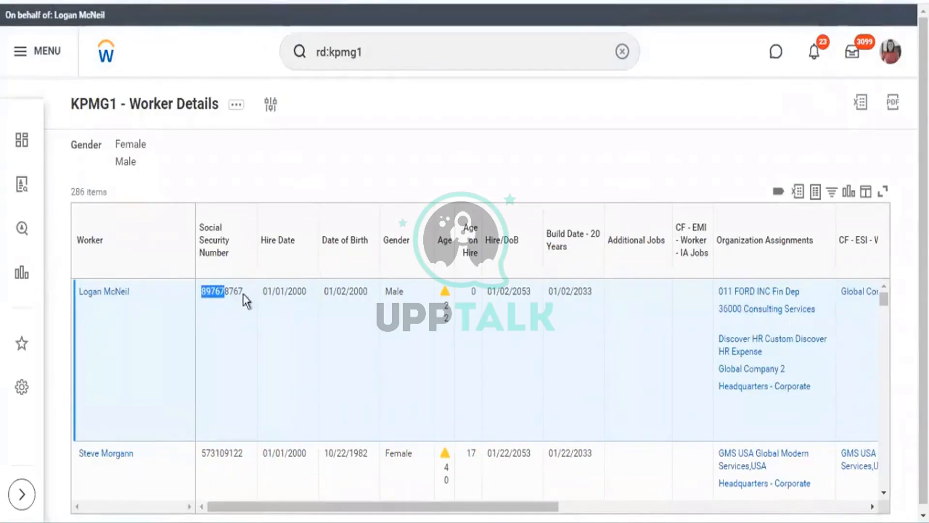
pyautogui.moveTo(226, 292); pyautogui.dragTo(246, 296)
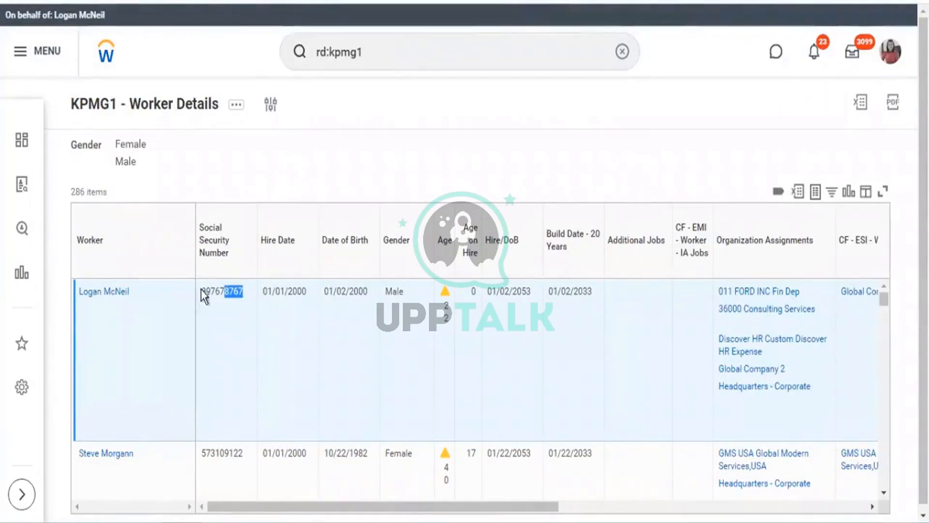
pyautogui.moveTo(204, 289); pyautogui.dragTo(246, 297)
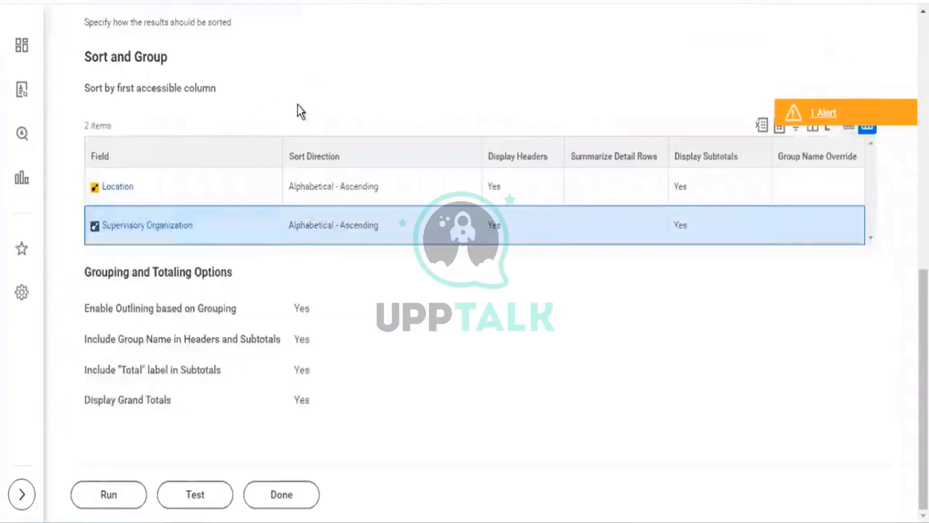
# Open the related actions of the KPMG1 - Worker Details custom report definition
pyautogui.scroll(5, 297, 110)
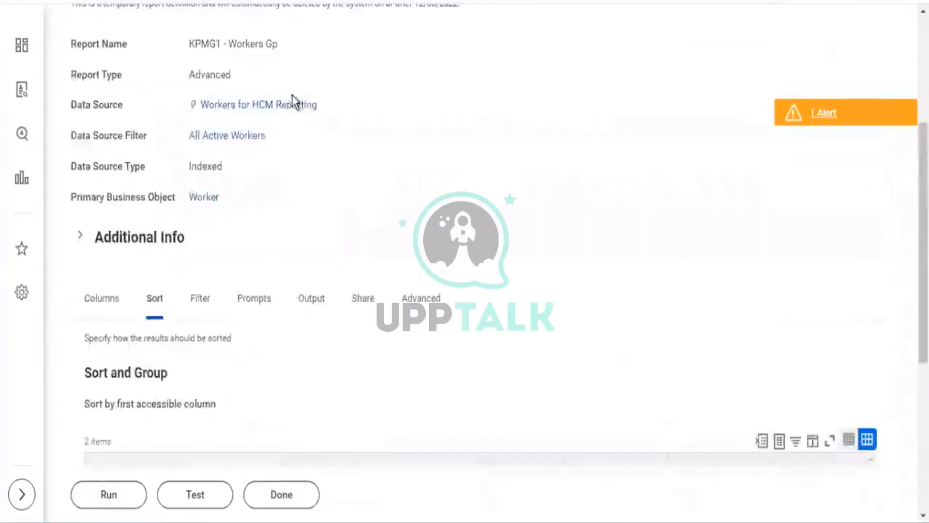
pyautogui.scroll(5, 300, 103)
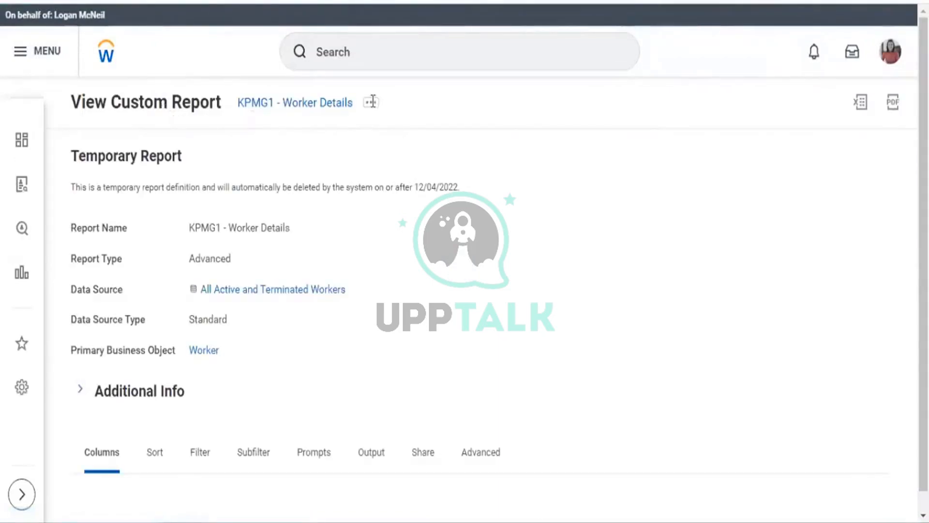
pyautogui.click(371, 103)
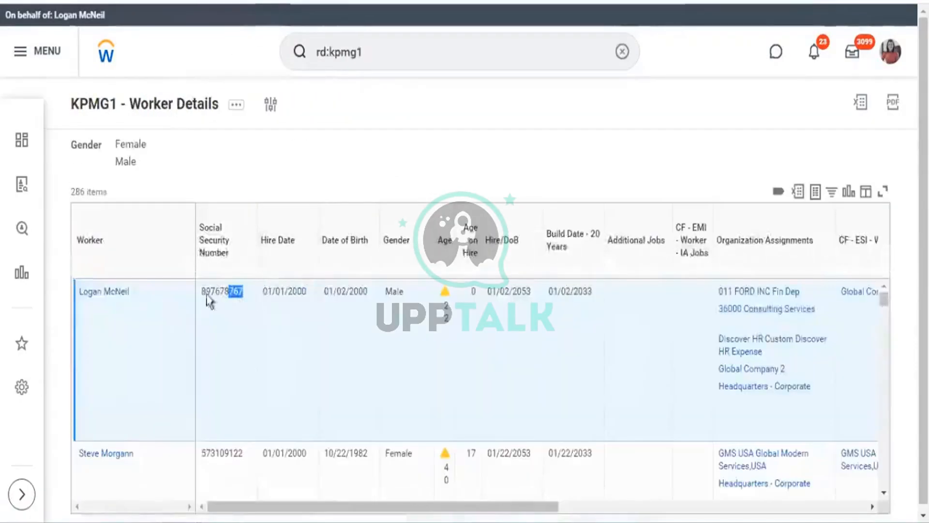
# Highlight the first three and last four digits of the first worker's Social Security Number in the report output
pyautogui.moveTo(200, 291); pyautogui.dragTo(214, 291)
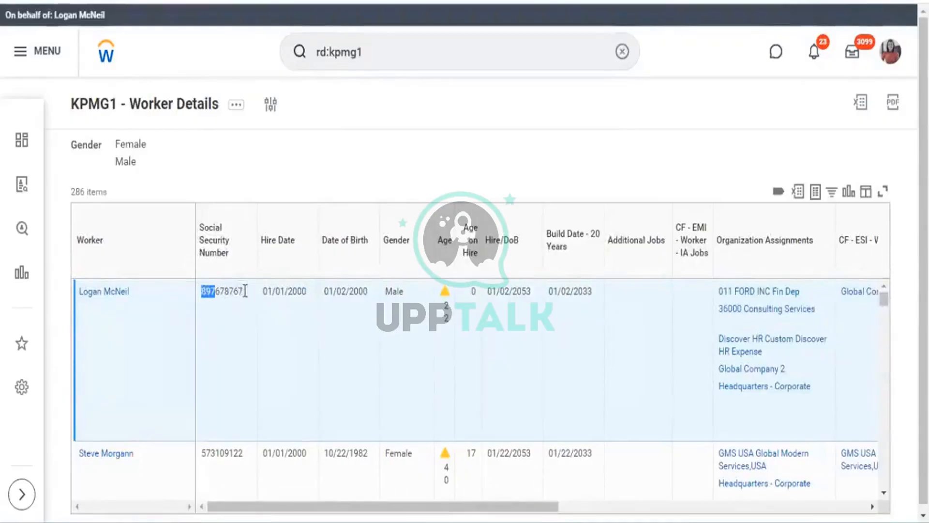
pyautogui.doubleClick(245, 290)
pyautogui.click(225, 300)
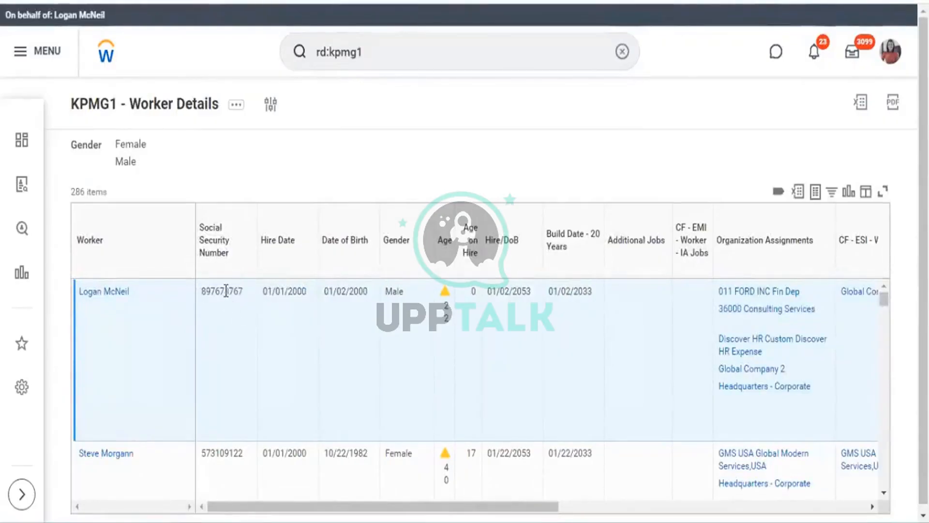
pyautogui.keyDown('shift'); pyautogui.click(245, 291); pyautogui.keyUp('shift')
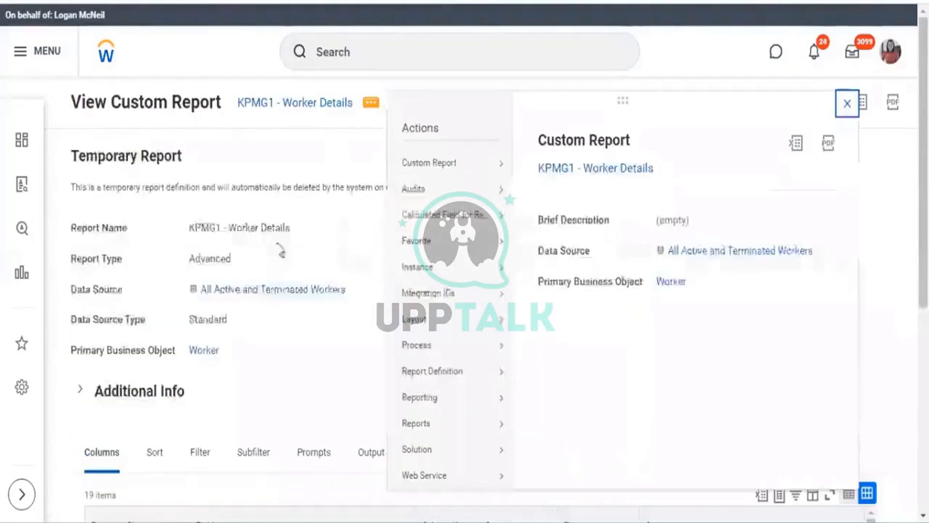
# Open the KPMG1 - Worker Details custom report for editing
pyautogui.moveTo(433, 162)
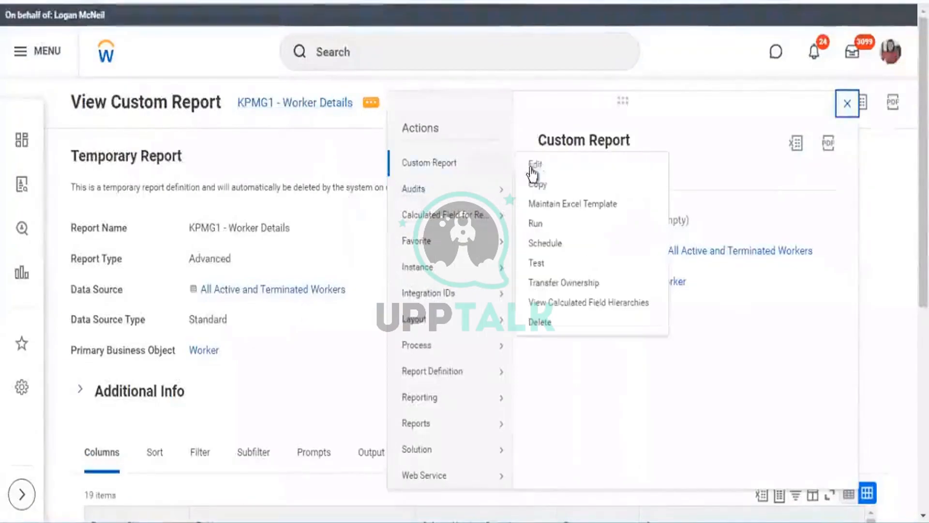
pyautogui.click(532, 164)
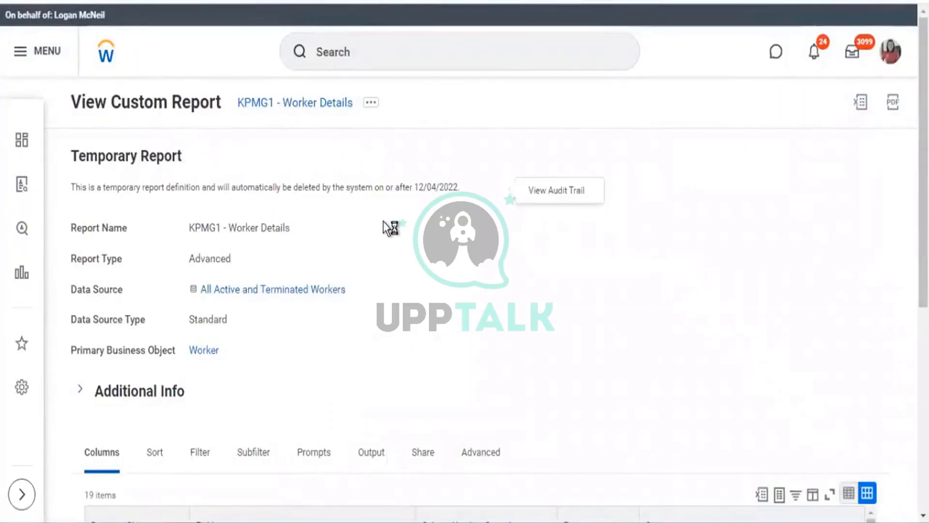
pyautogui.scroll(-2, 386, 228)
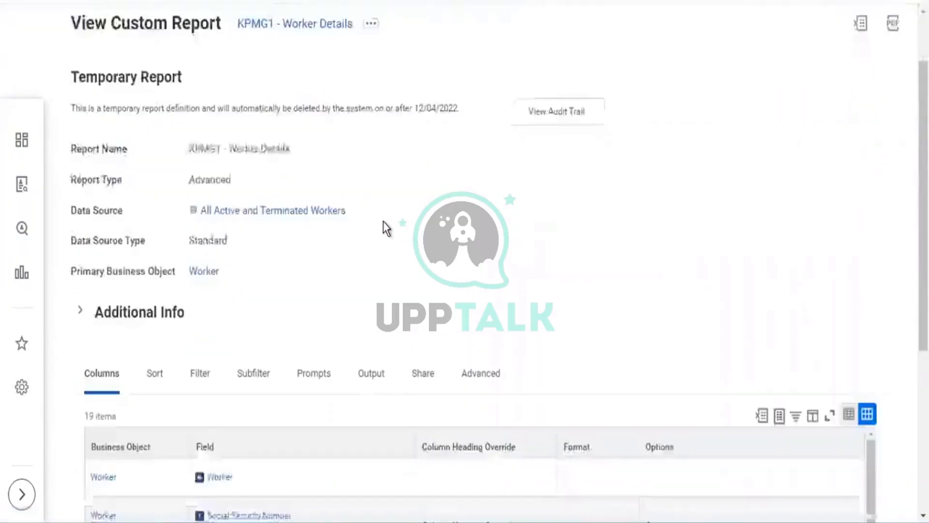
pyautogui.scroll(-6, 393, 219)
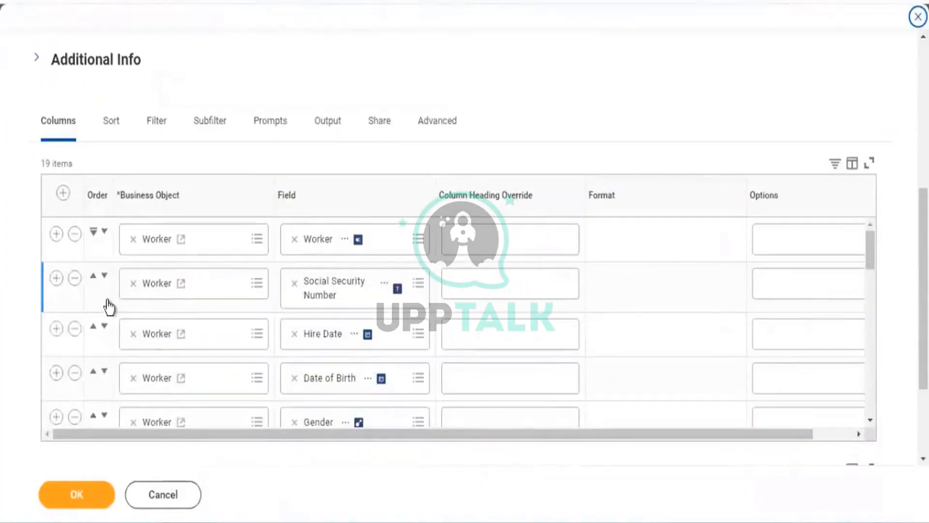
# Add a Worker column row below Social Security Number and start creating a calculated field for the report in it
pyautogui.click(56, 278)
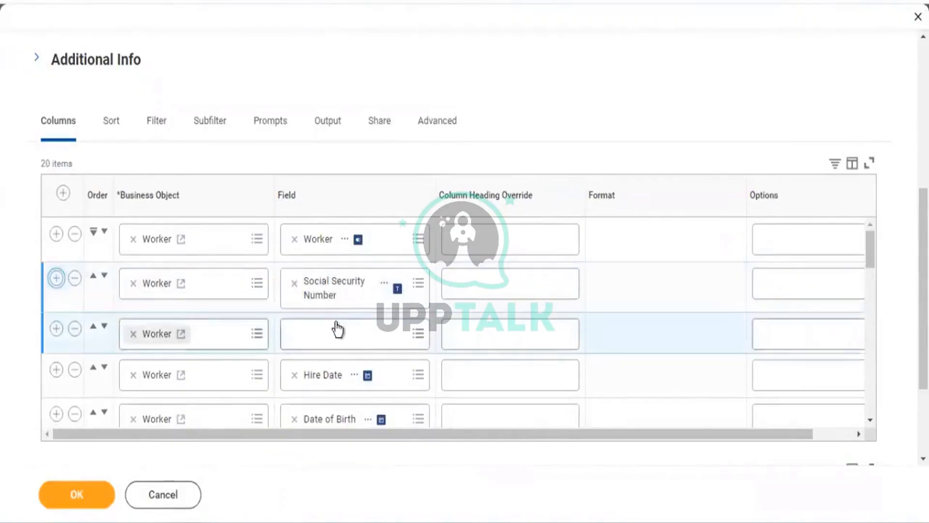
pyautogui.click(329, 336)
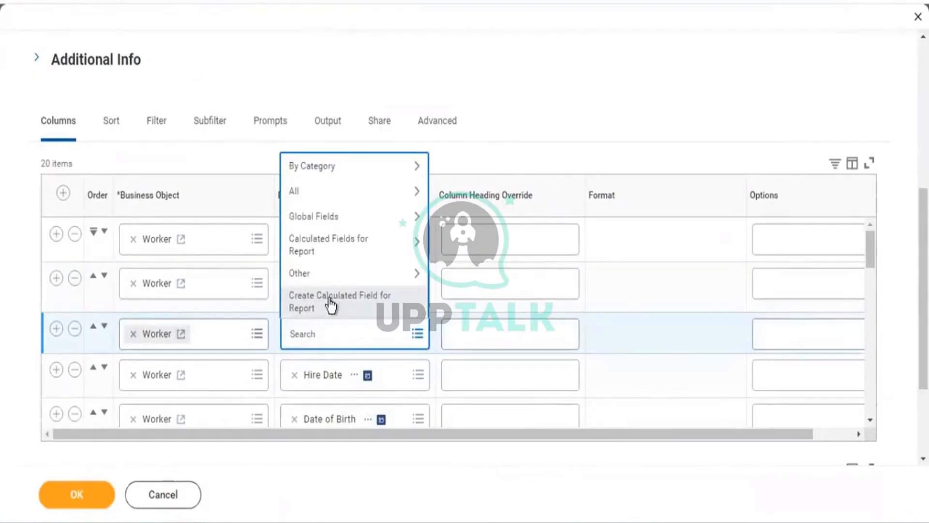
pyautogui.click(328, 305)
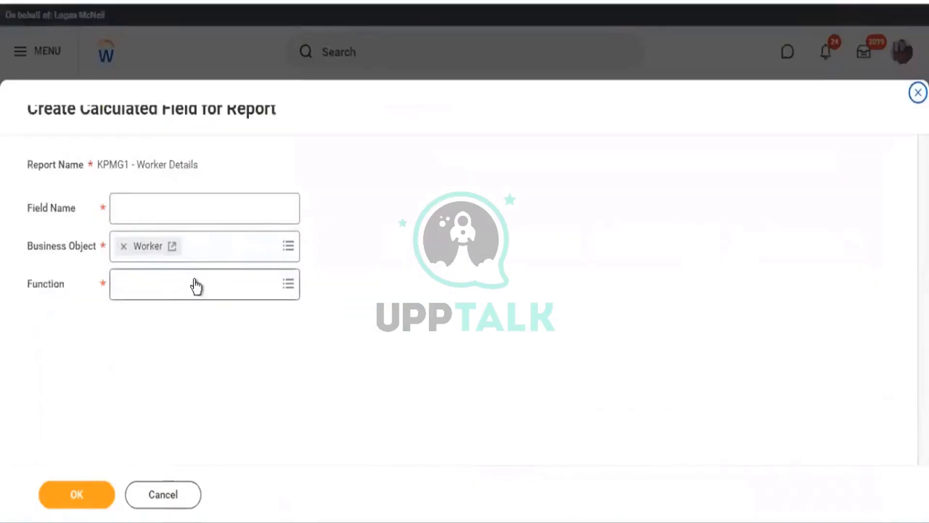
# Set the new calculated field's function to Substring Text
pyautogui.click(195, 285)
pyautogui.write('su')
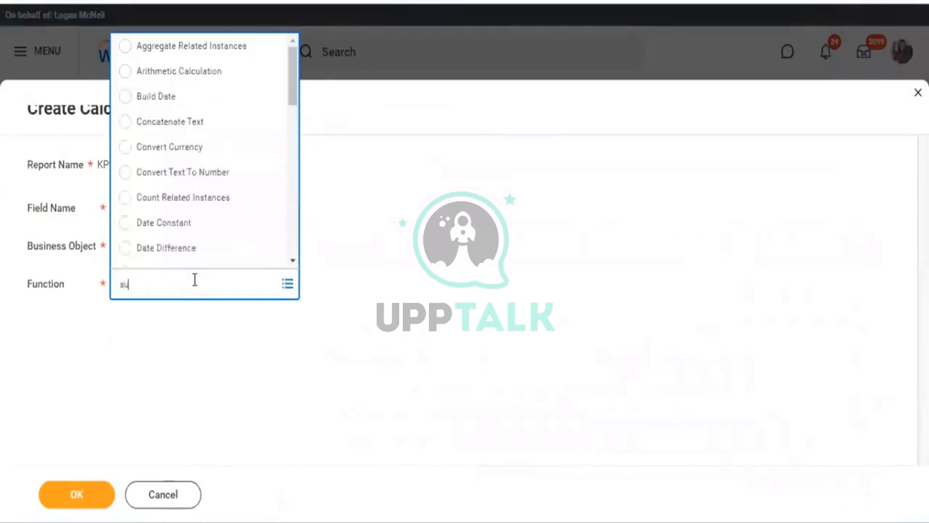
pyautogui.write('b')
pyautogui.press('Return')
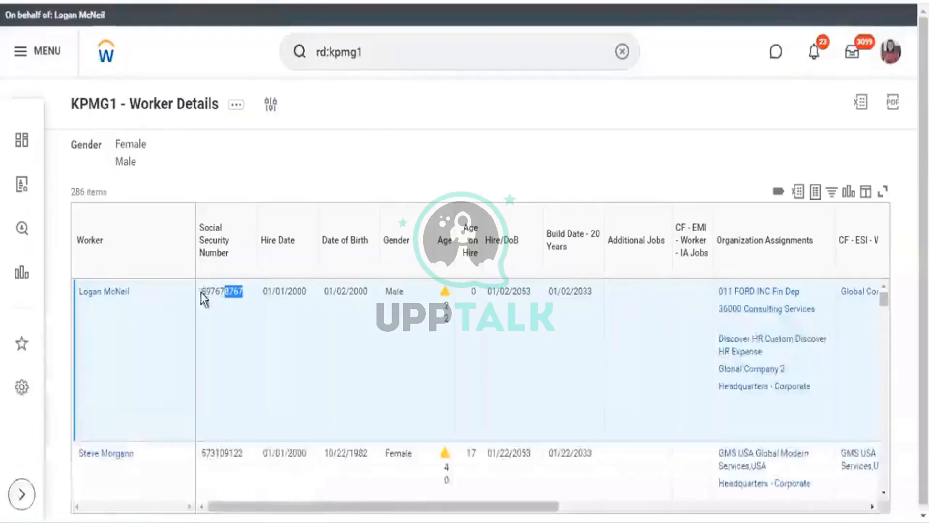
# Name the calculated field "SSN - Last 4 char" and proceed to its Substring Text definition
pyautogui.click(239, 293)
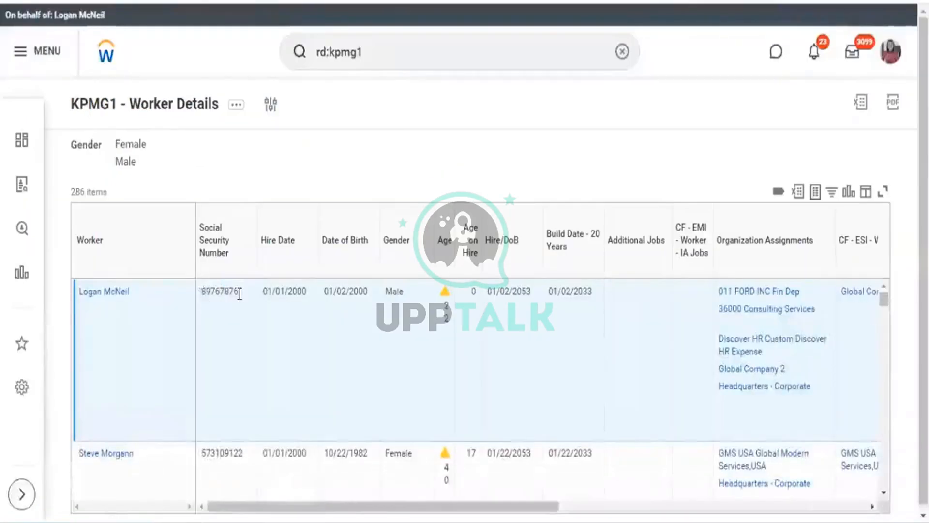
pyautogui.moveTo(239, 294)
pyautogui.mouseDown()
pyautogui.moveTo(201, 292)
pyautogui.moveTo(248, 295)
pyautogui.mouseUp()
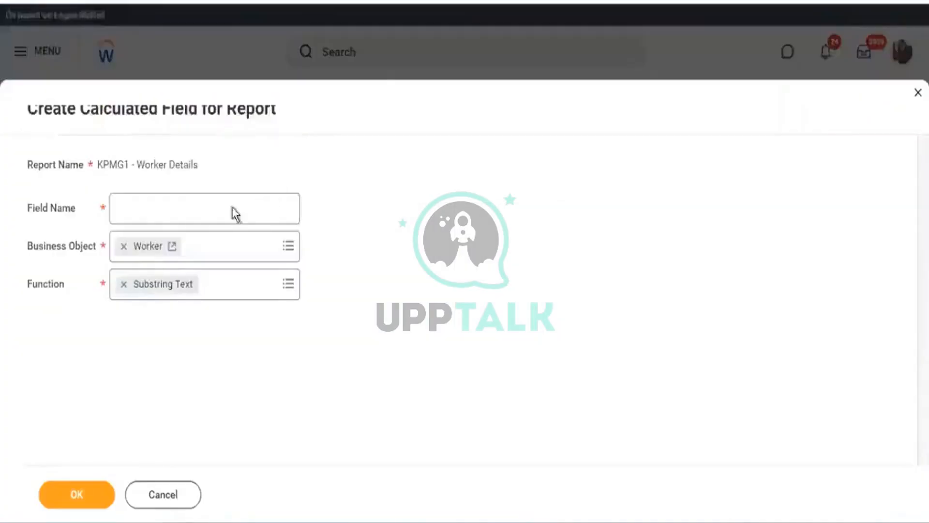
pyautogui.click(173, 208)
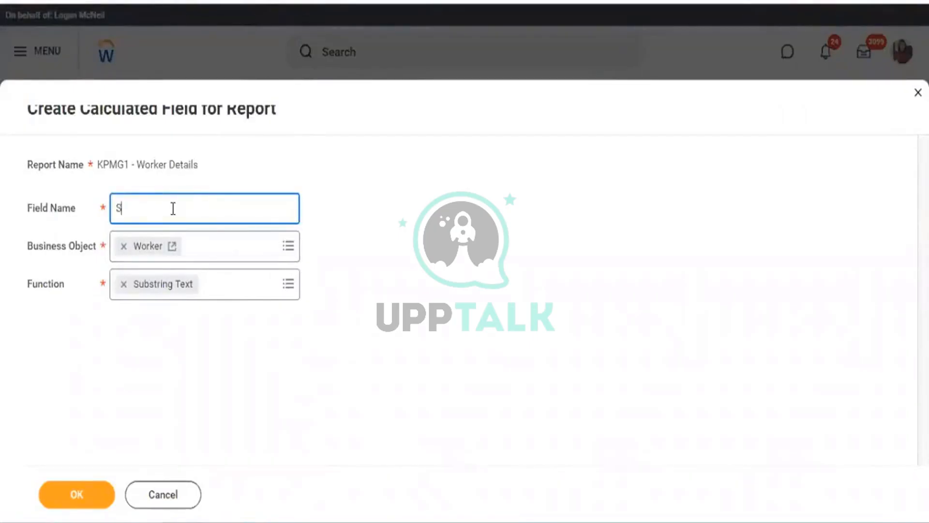
pyautogui.write('SSN')
pyautogui.write('- Last 4 char')
pyautogui.click(84, 504)
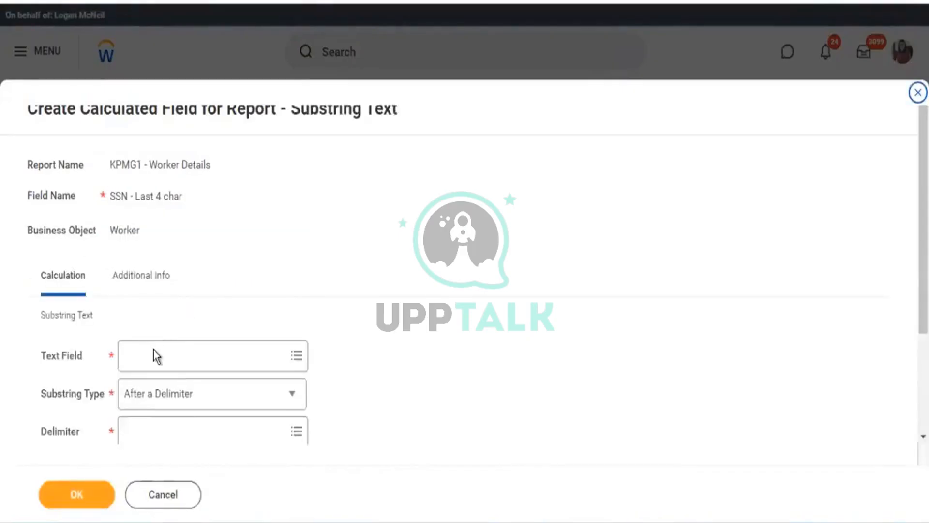
# Set the text field of the substring calculation to Social Security Number
pyautogui.click(168, 355)
pyautogui.write('Social Security Number')
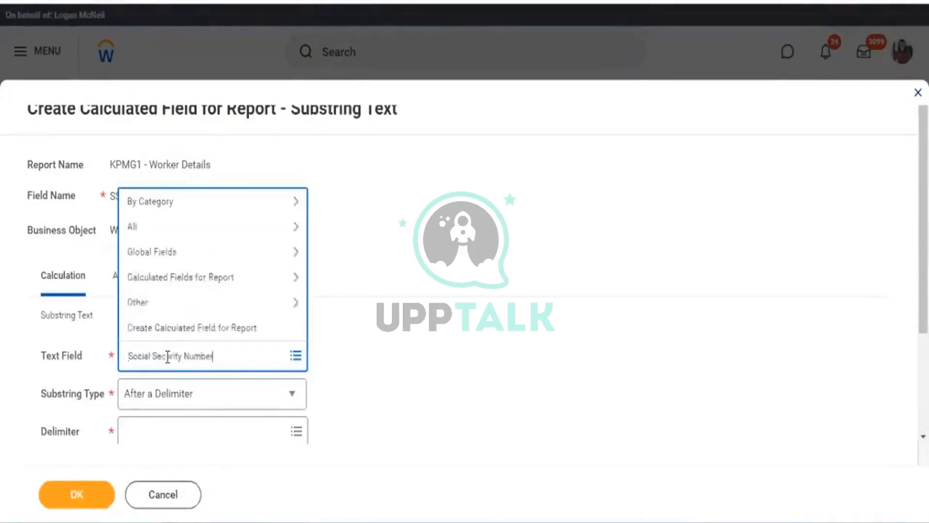
pyautogui.press('Return')
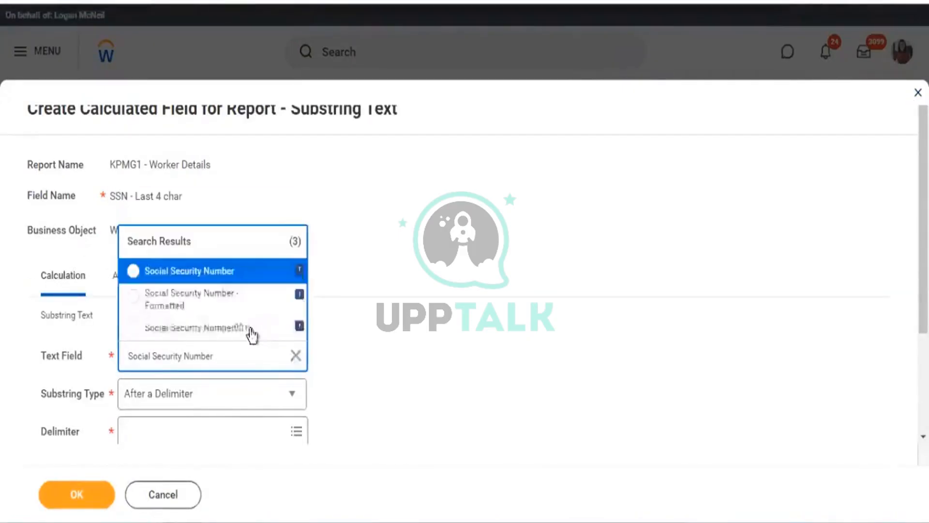
pyautogui.click(200, 270)
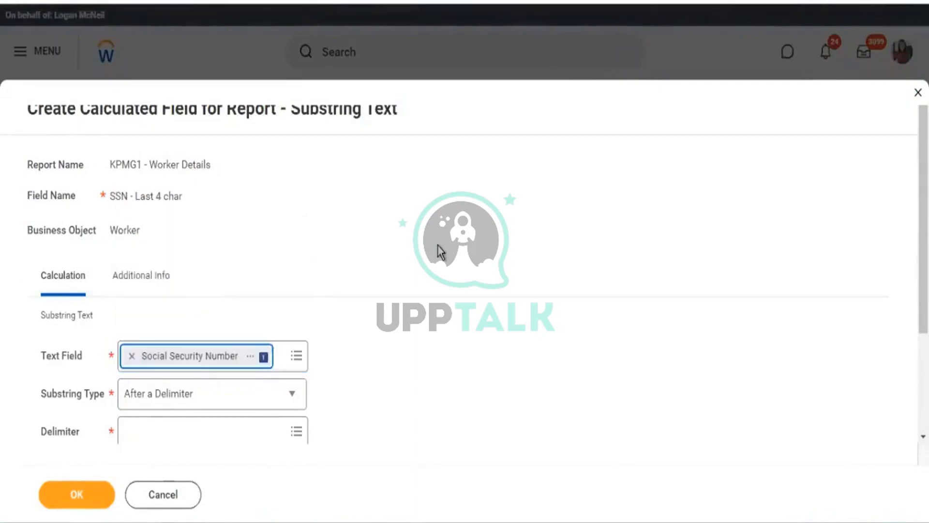
pyautogui.scroll(-3, 12, 190)
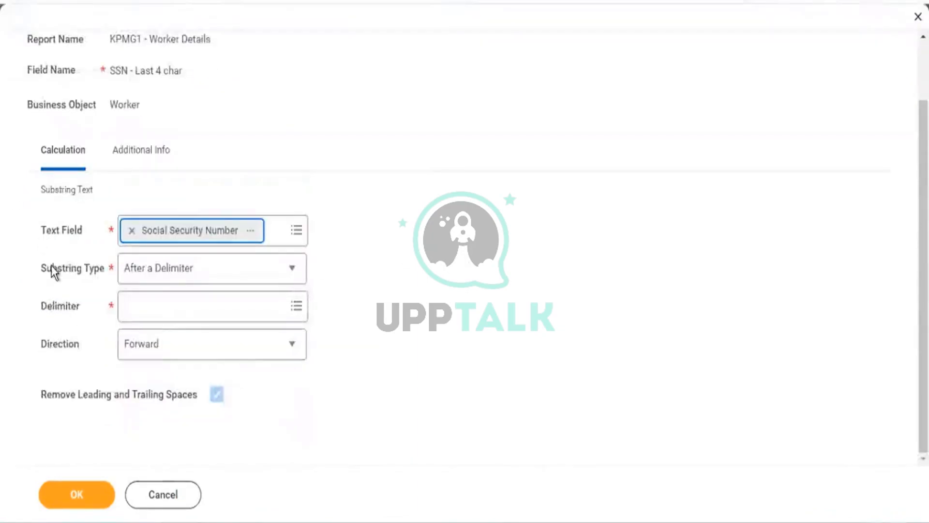
pyautogui.moveTo(57, 270); pyautogui.dragTo(81, 270)
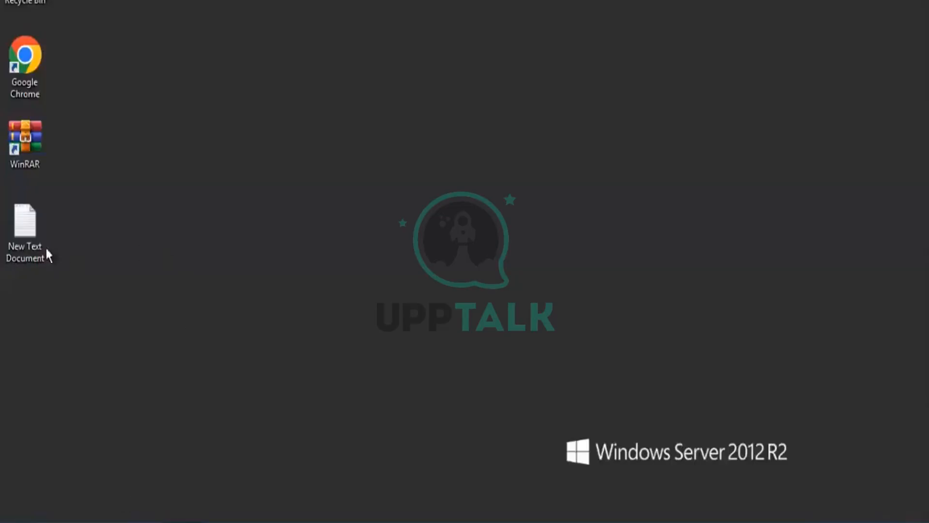
# Switch to Notepad with New Text Document from the desktop and add the sample line "abc ( def)" below the existing list
pyautogui.doubleClick(36, 233)
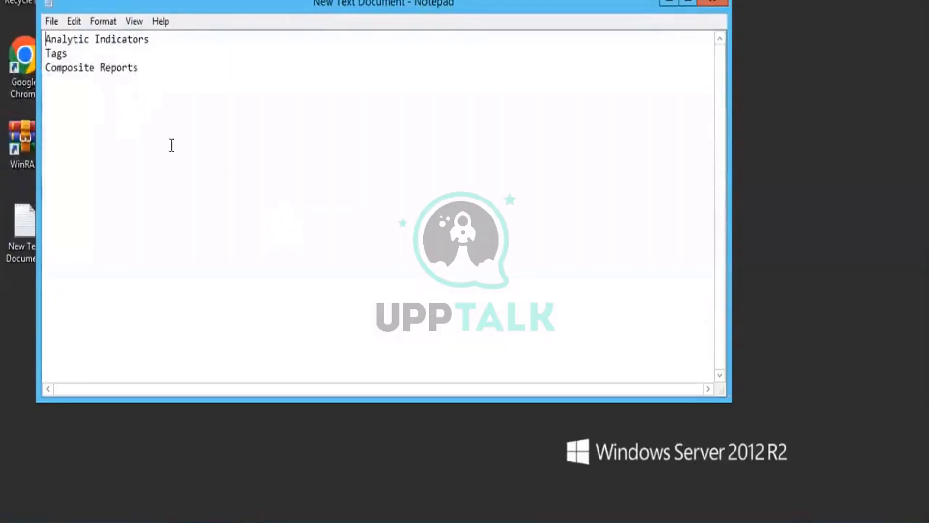
pyautogui.hotkey('ctrl', 'End')
pyautogui.write('abc')
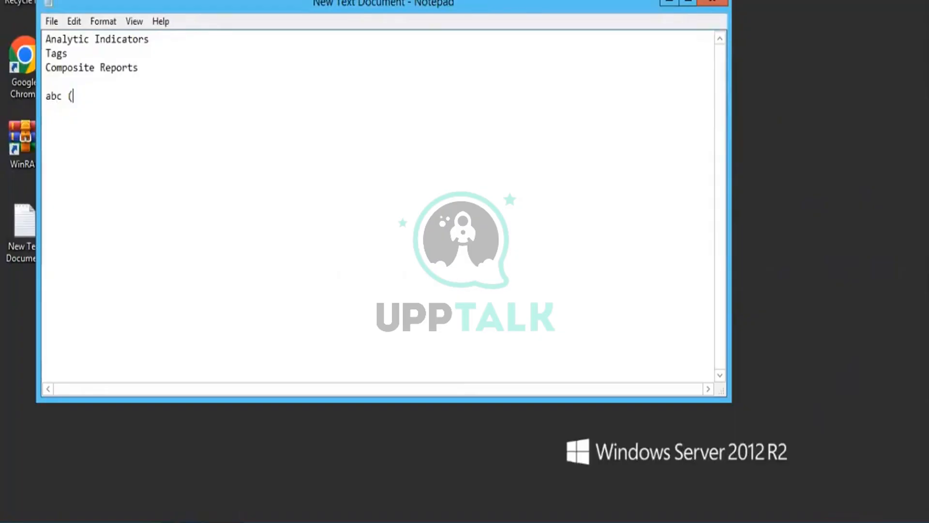
pyautogui.write('( def)')
pyautogui.doubleClick(93, 95)
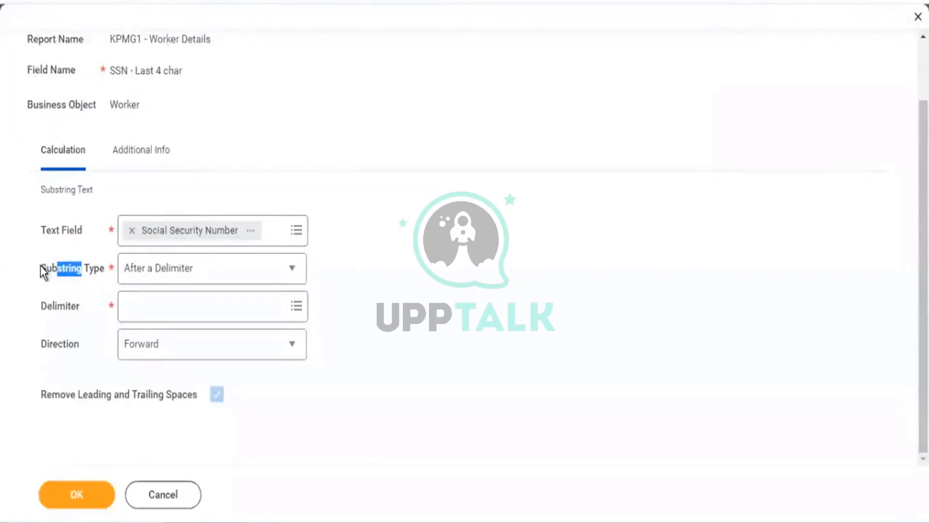
# Set the delimiter of the After a Delimiter substring to the global text value "("
pyautogui.moveTo(41, 266); pyautogui.dragTo(110, 267)
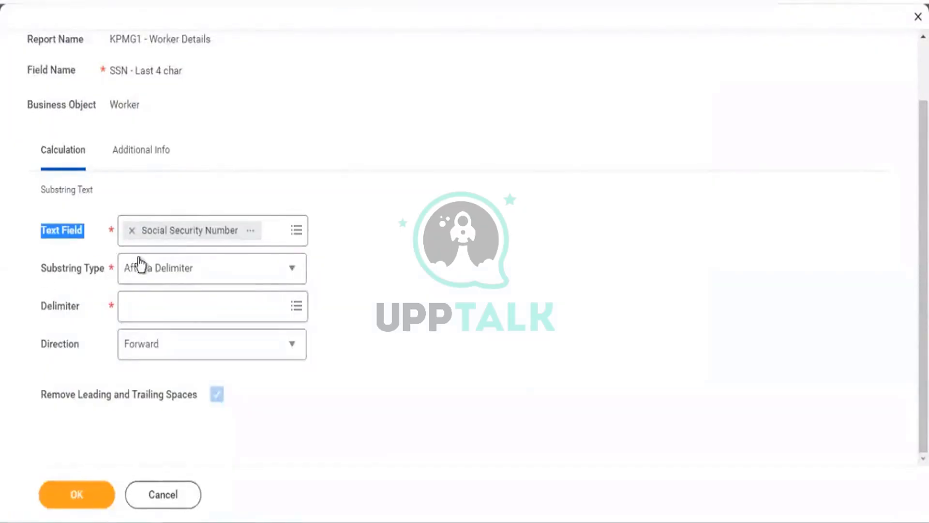
pyautogui.click(231, 300)
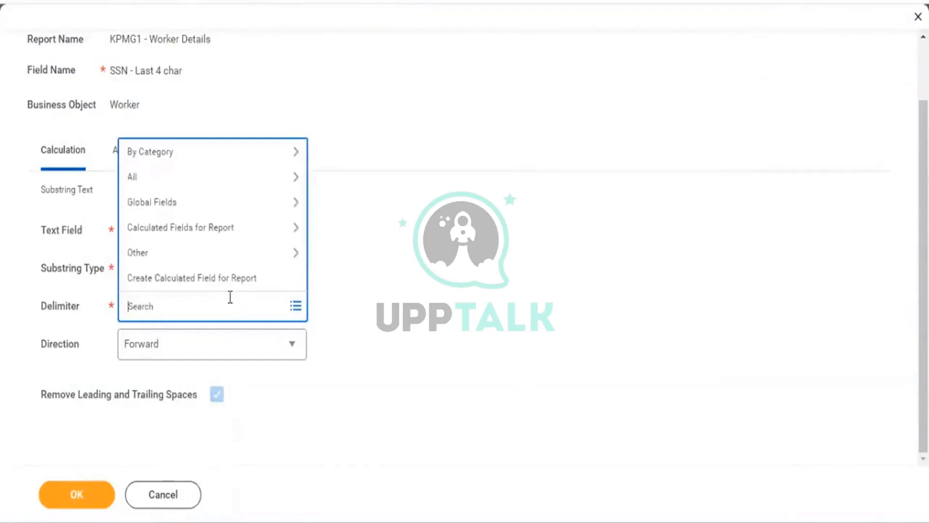
pyautogui.click(167, 202)
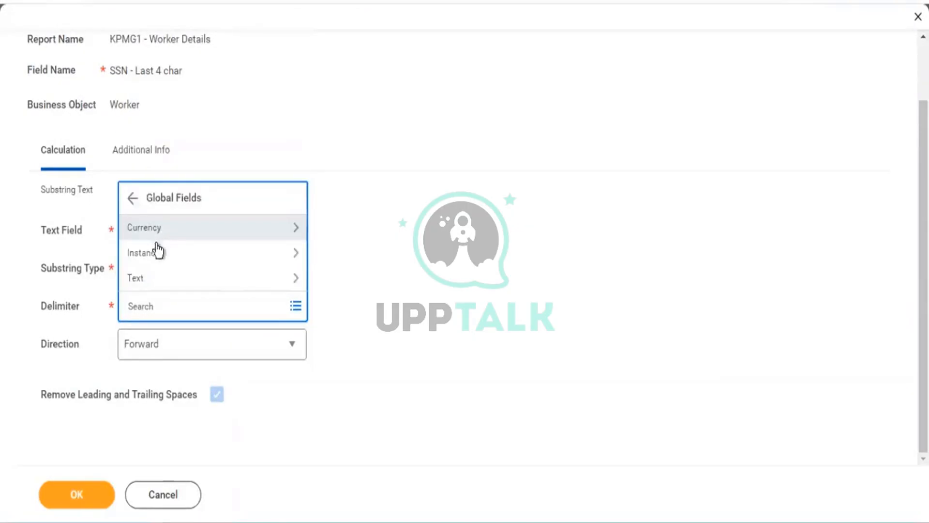
pyautogui.click(152, 281)
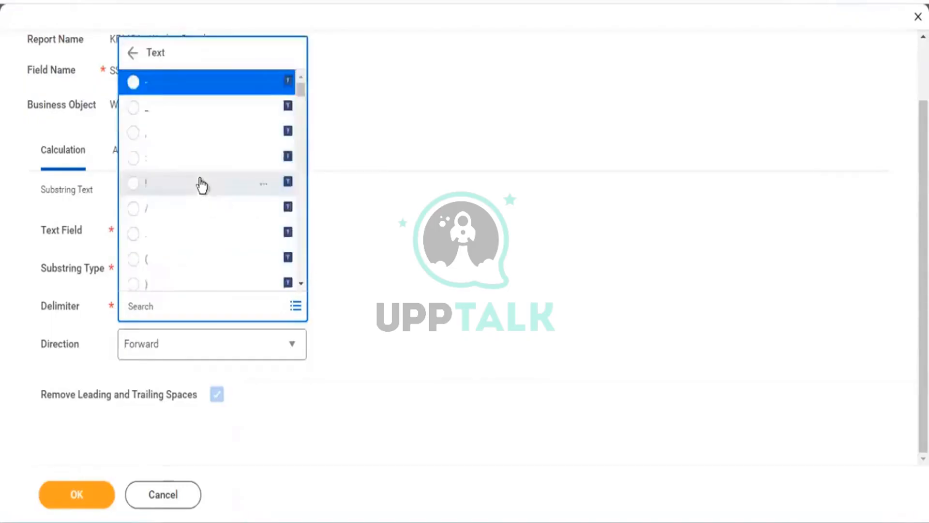
pyautogui.click(387, 269)
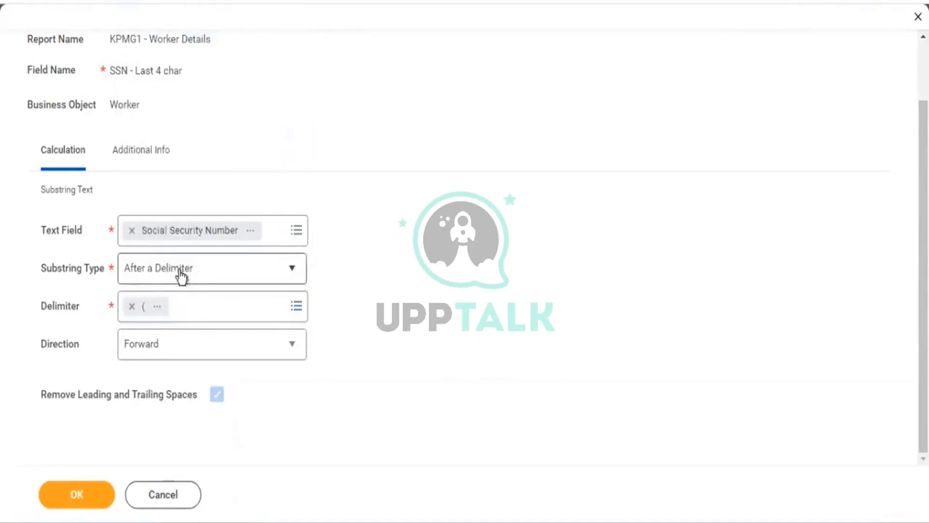
# Switch to Notepad, examine the opening delimiter and bracketed text in the sample line, and return to the calculated field in Workday
pyautogui.hotkey('alt', 'Tab')
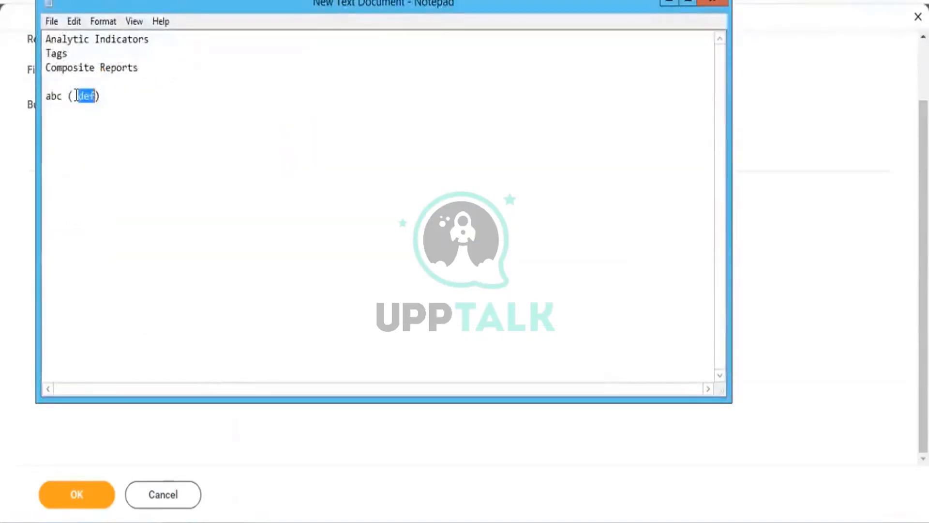
pyautogui.moveTo(77, 95); pyautogui.dragTo(69, 95)
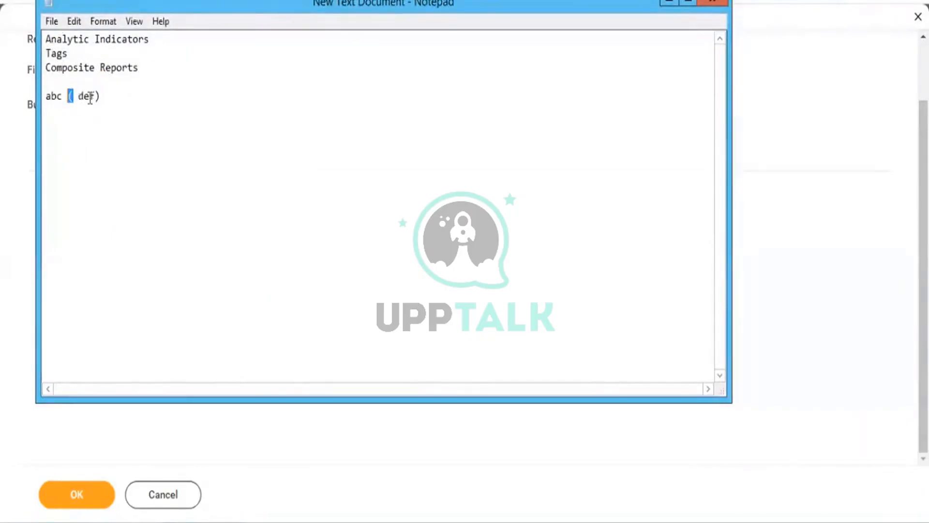
pyautogui.moveTo(78, 96); pyautogui.dragTo(105, 99)
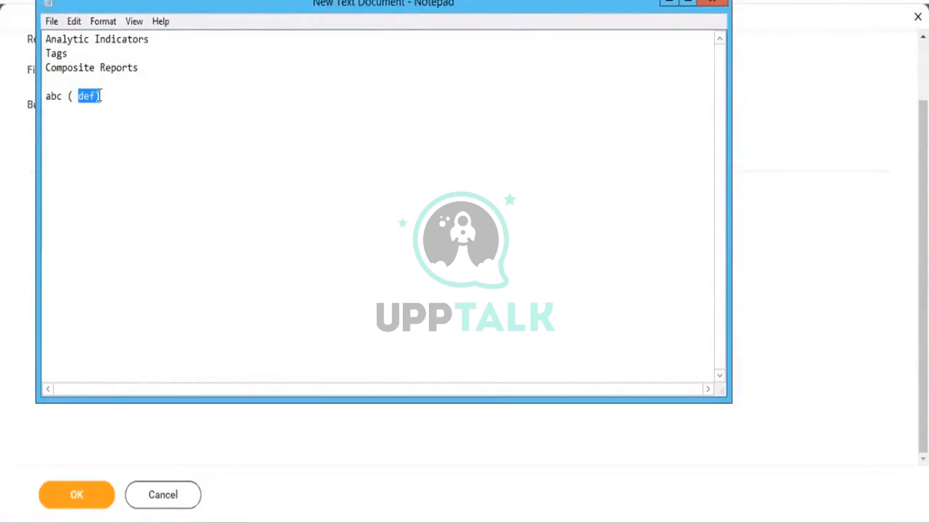
pyautogui.click(91, 97)
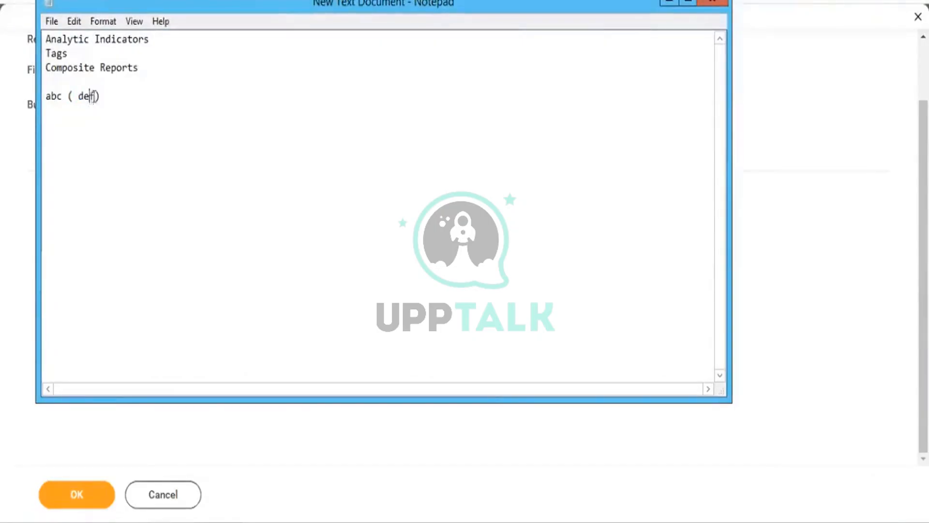
pyautogui.moveTo(95, 93); pyautogui.dragTo(76, 95)
pyautogui.hotkey('alt', 'Tab')
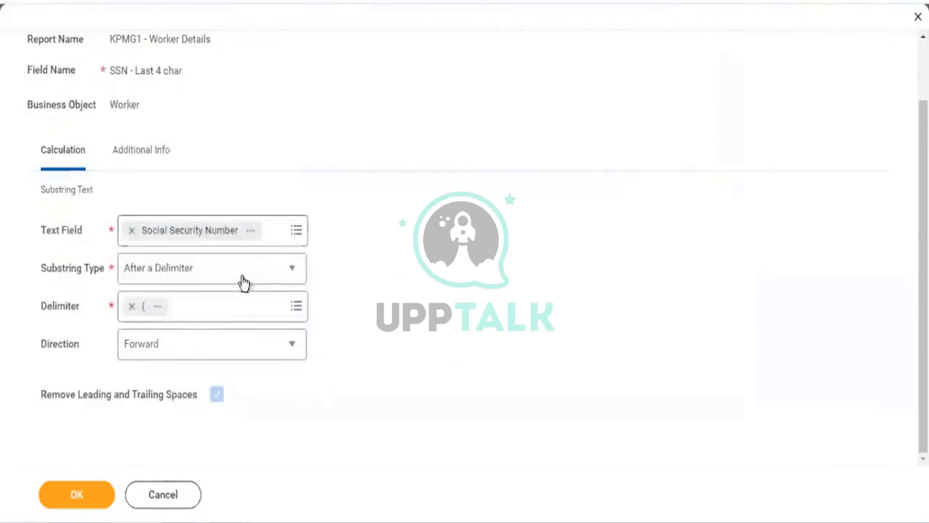
# Change the substring type to Between two Delimiters and set the start delimiter to the global text value "("
pyautogui.click(296, 269)
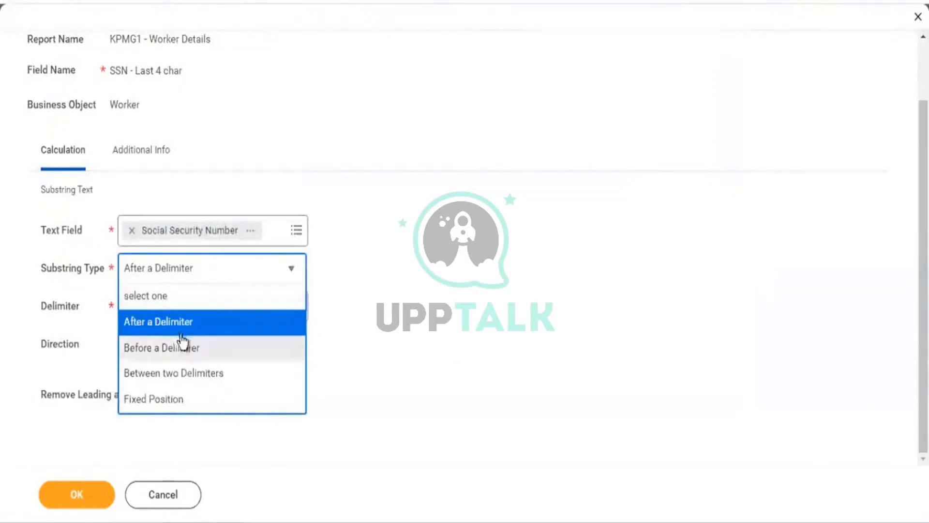
pyautogui.click(189, 375)
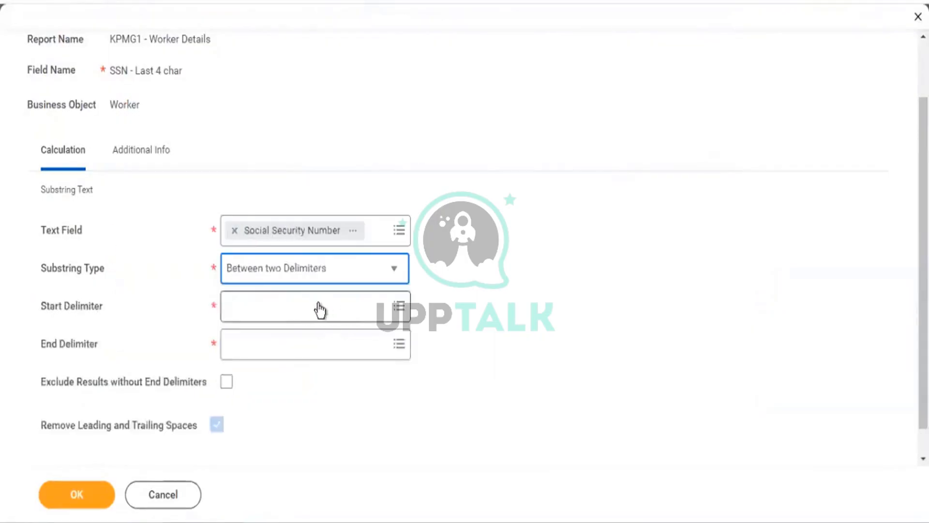
pyautogui.click(318, 305)
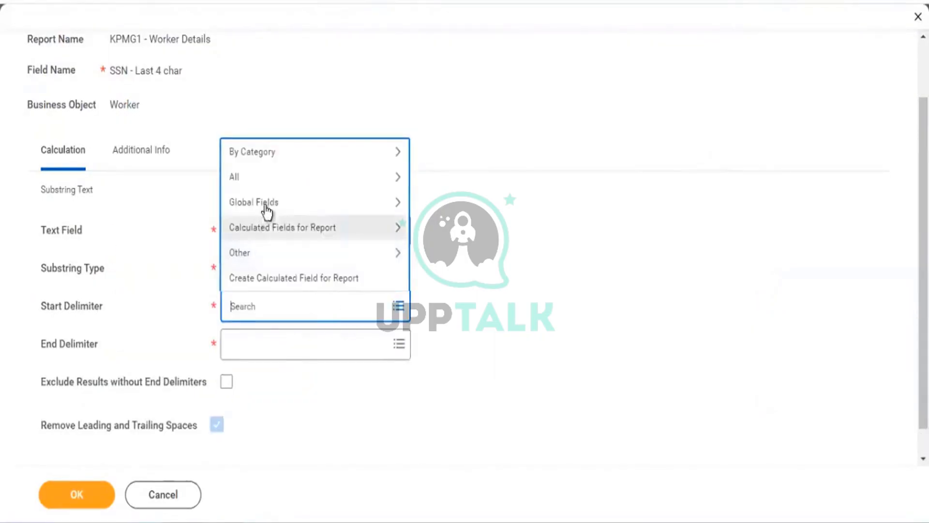
pyautogui.click(270, 201)
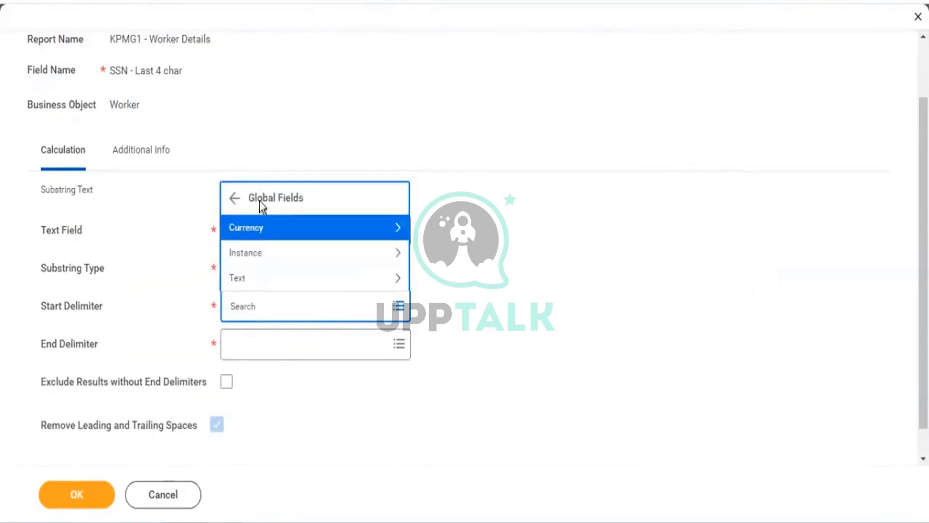
pyautogui.click(249, 279)
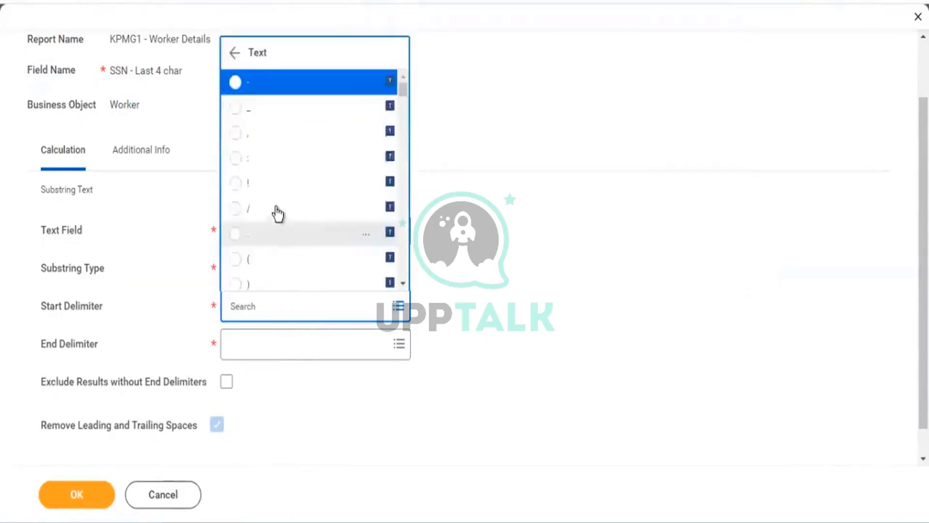
pyautogui.click(235, 262)
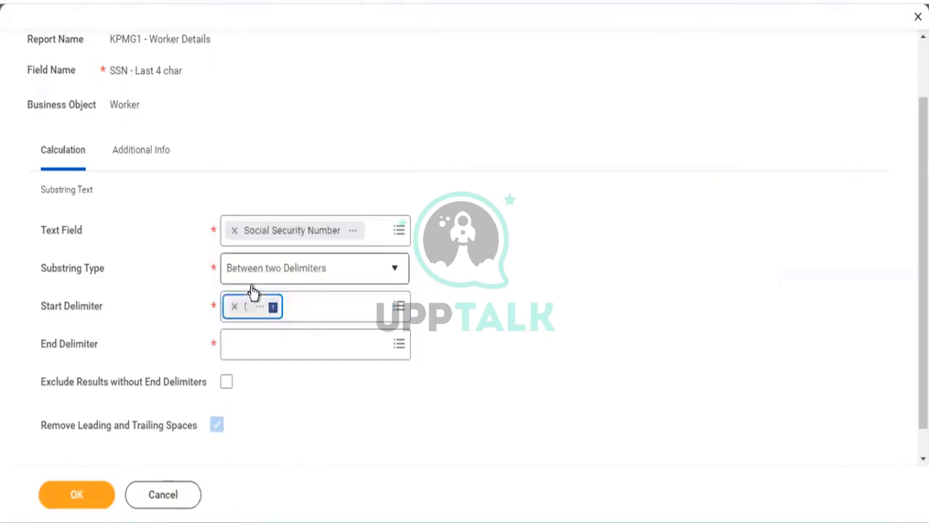
# Set the end delimiter to the global text value ")"
pyautogui.click(285, 345)
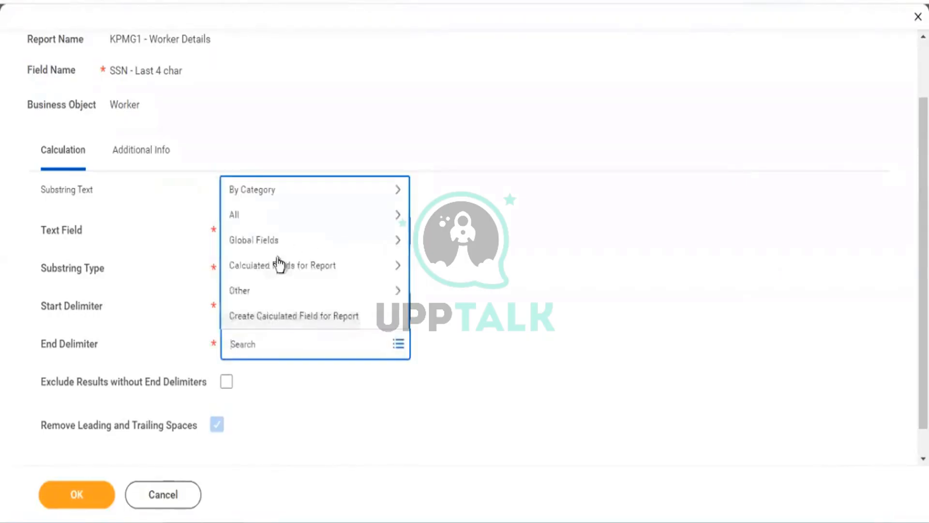
pyautogui.click(256, 240)
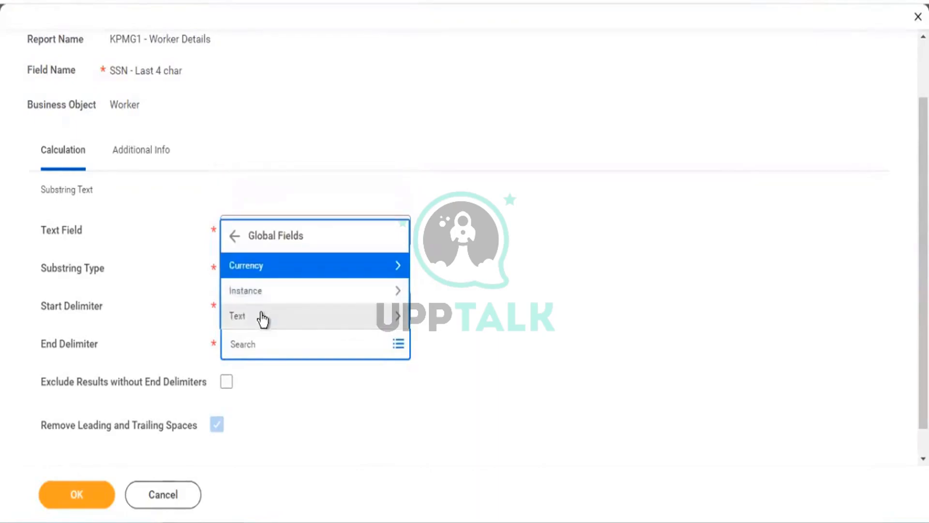
pyautogui.click(265, 316)
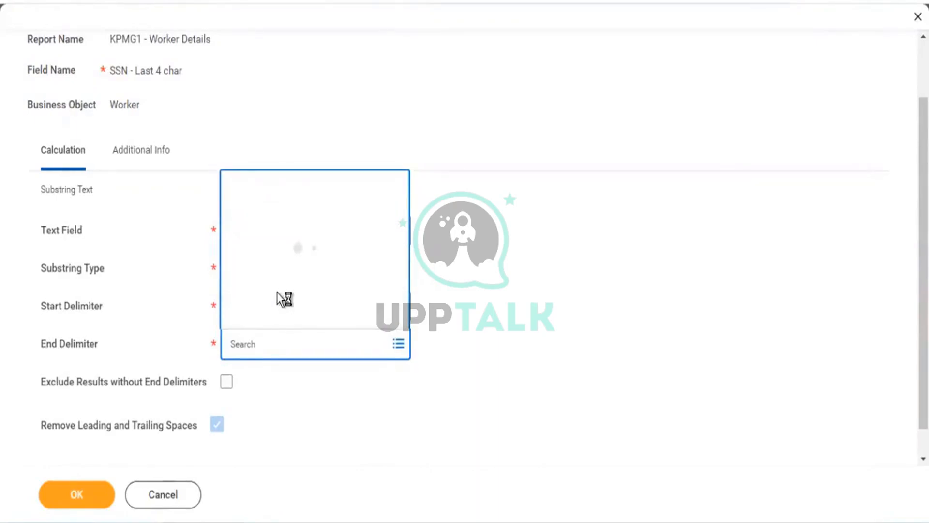
pyautogui.click(236, 285)
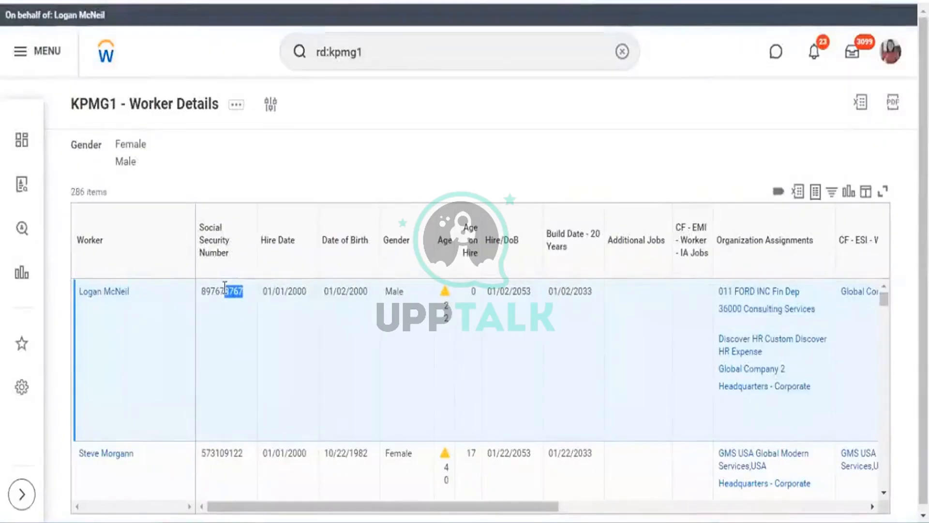
# Check the digit positions in the report's Social Security Number column, and set the substring to Fixed Position with starting character position 6
pyautogui.click(222, 290)
pyautogui.moveTo(225, 290); pyautogui.dragTo(197, 292)
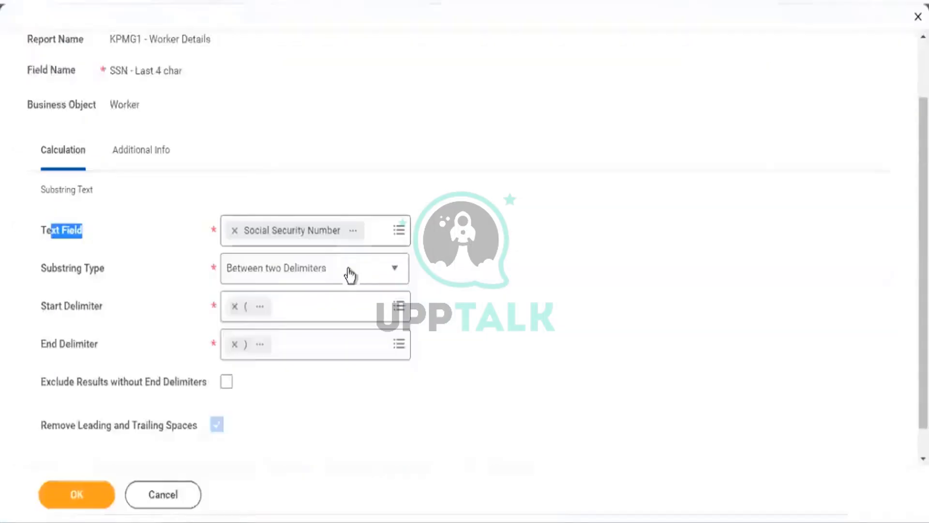
pyautogui.click(394, 269)
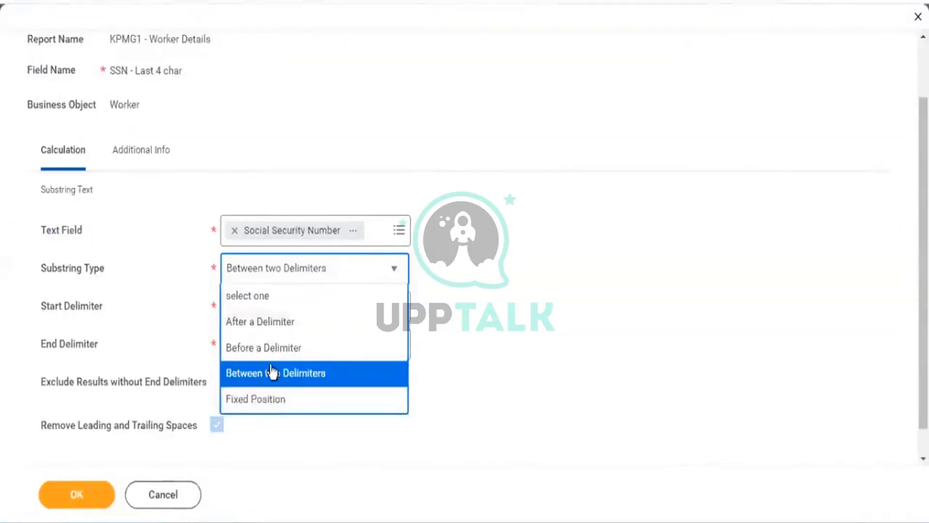
pyautogui.click(259, 400)
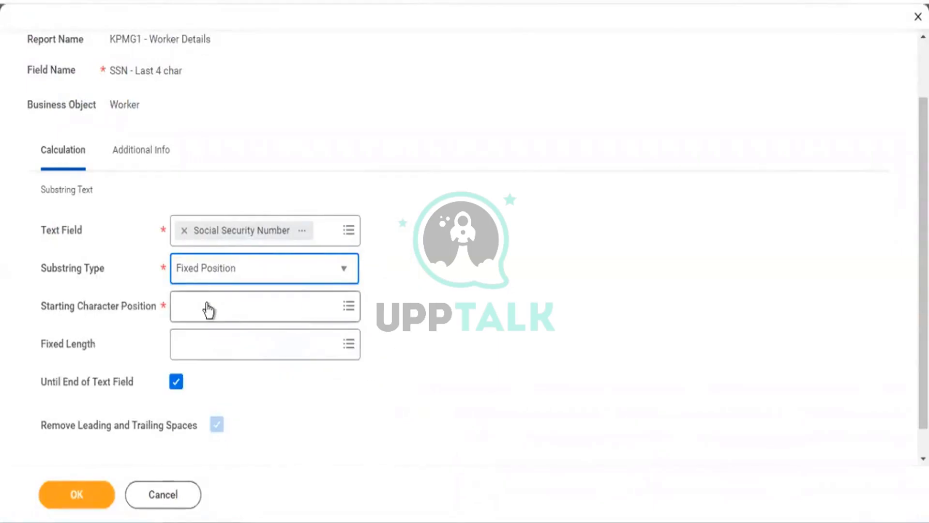
pyautogui.click(207, 306)
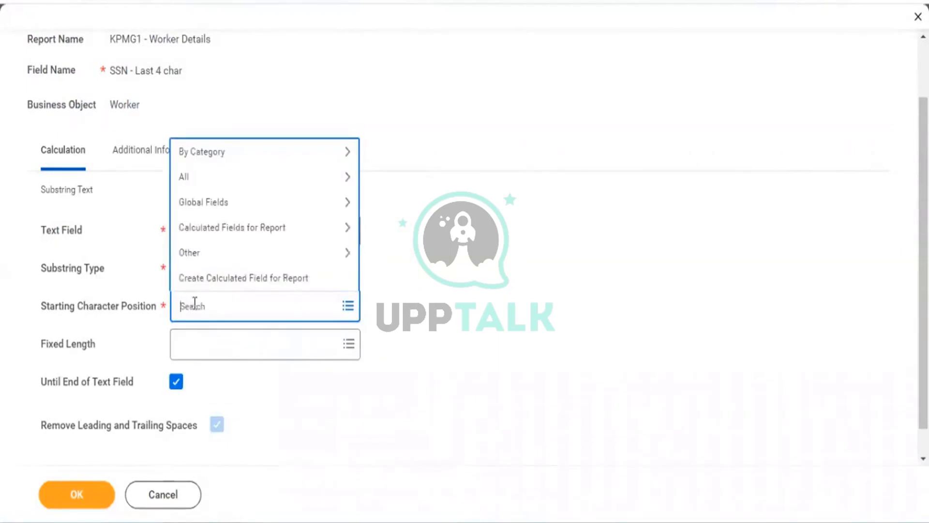
pyautogui.write('6')
pyautogui.press('Return')
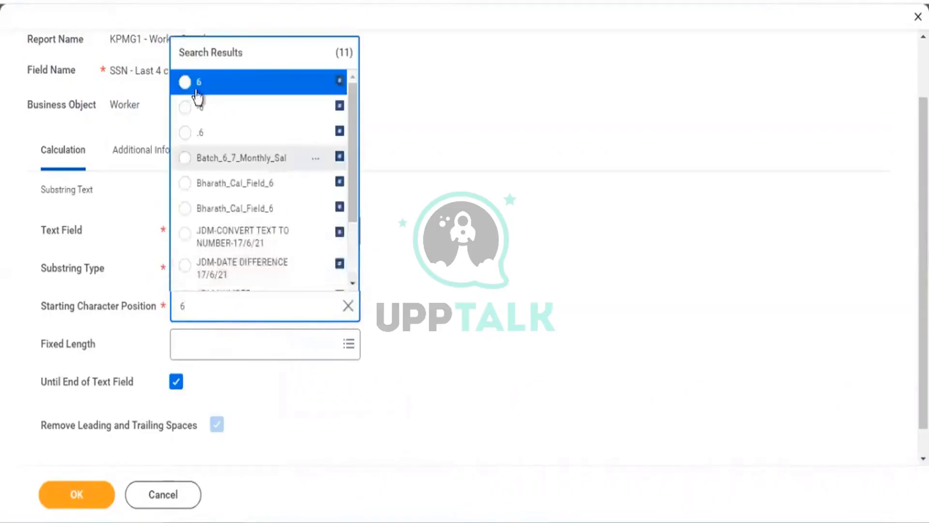
pyautogui.click(178, 87)
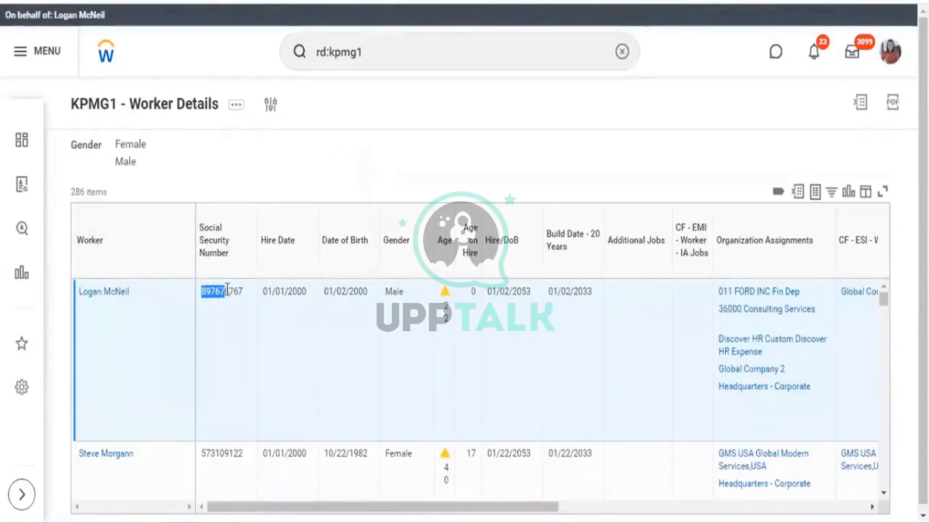
# Set the fixed length of the substring to 4
pyautogui.moveTo(228, 289); pyautogui.dragTo(252, 302)
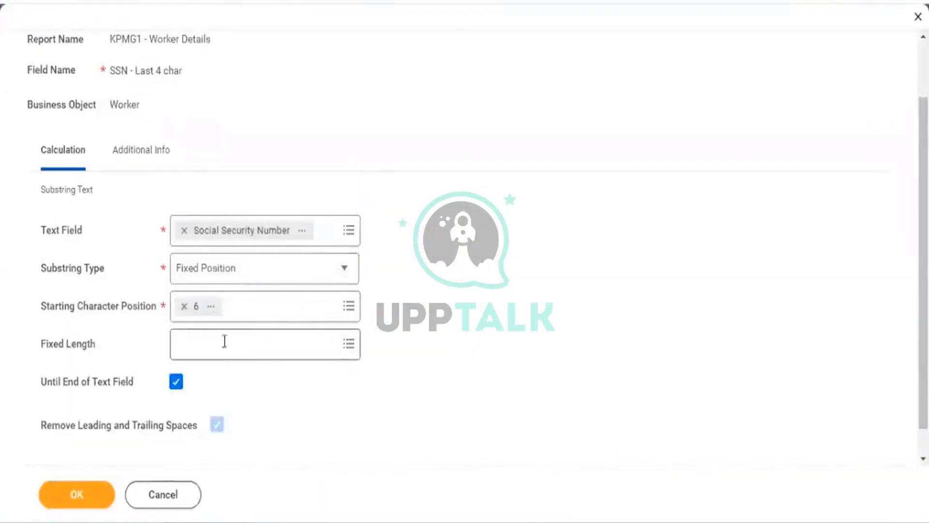
pyautogui.click(224, 343)
pyautogui.write('4')
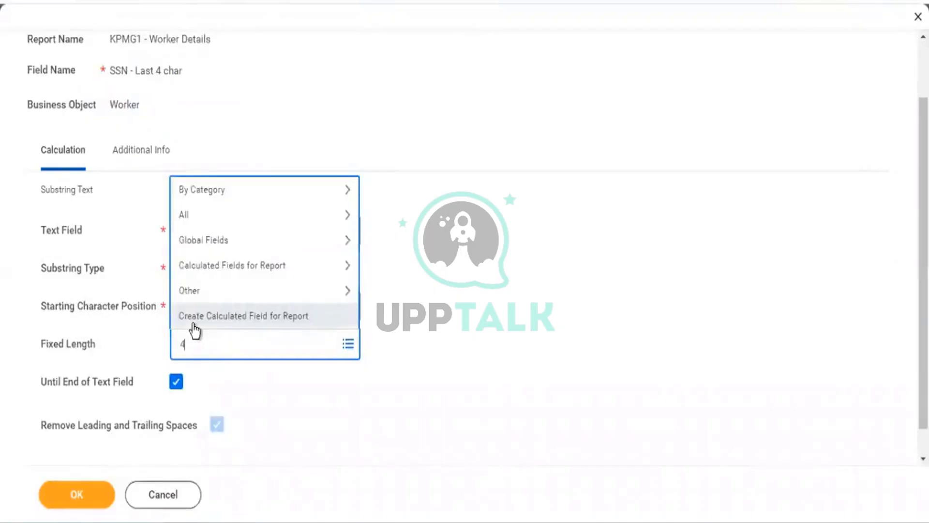
pyautogui.press('Return')
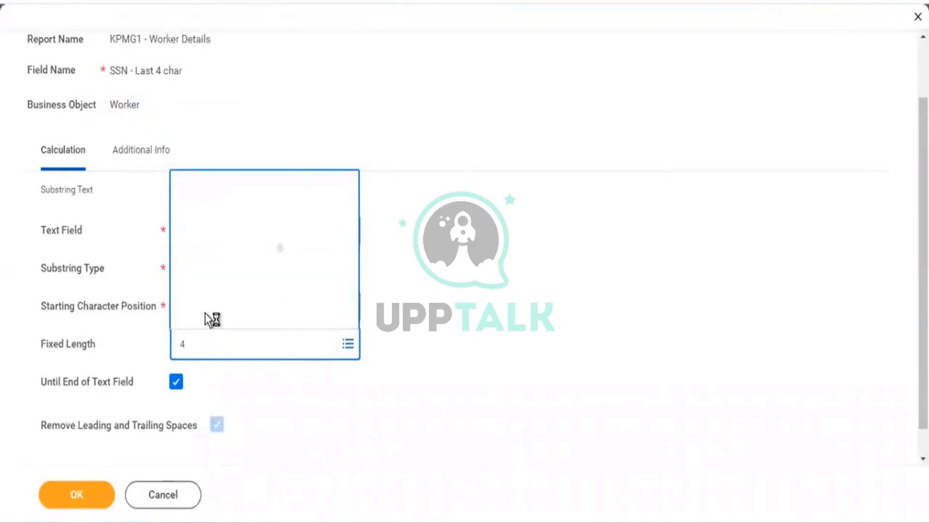
pyautogui.click(184, 82)
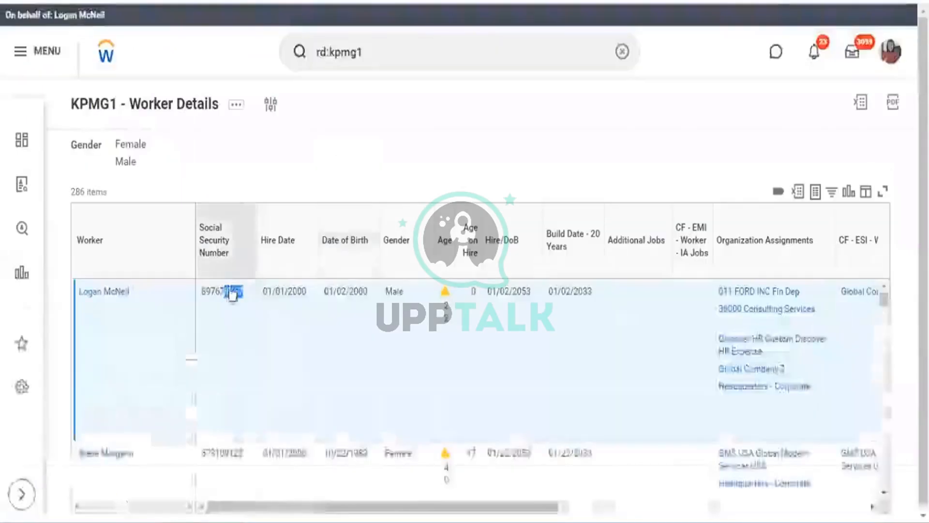
# Recheck the Social Security Number column in the report, then clear the fixed length and enable Until End of Text Field
pyautogui.moveTo(225, 289); pyautogui.dragTo(244, 297)
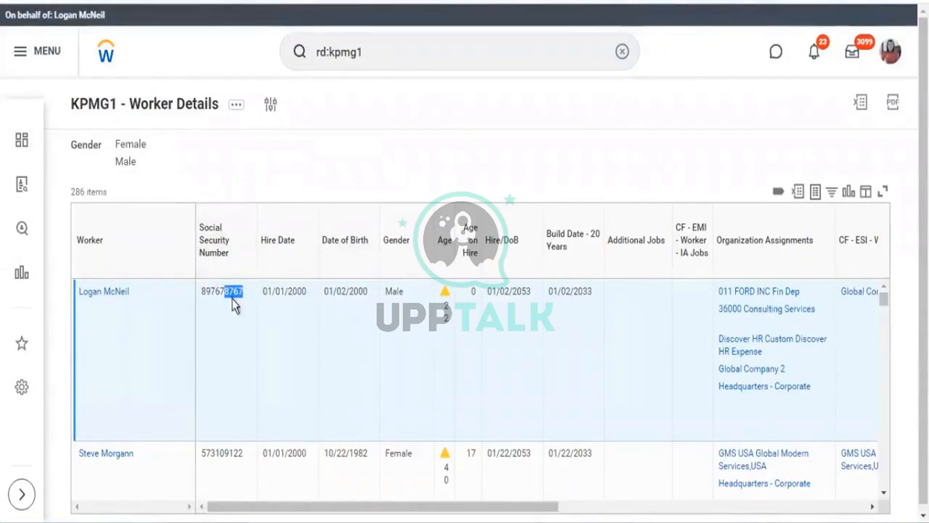
pyautogui.scroll(-5, 250, 383)
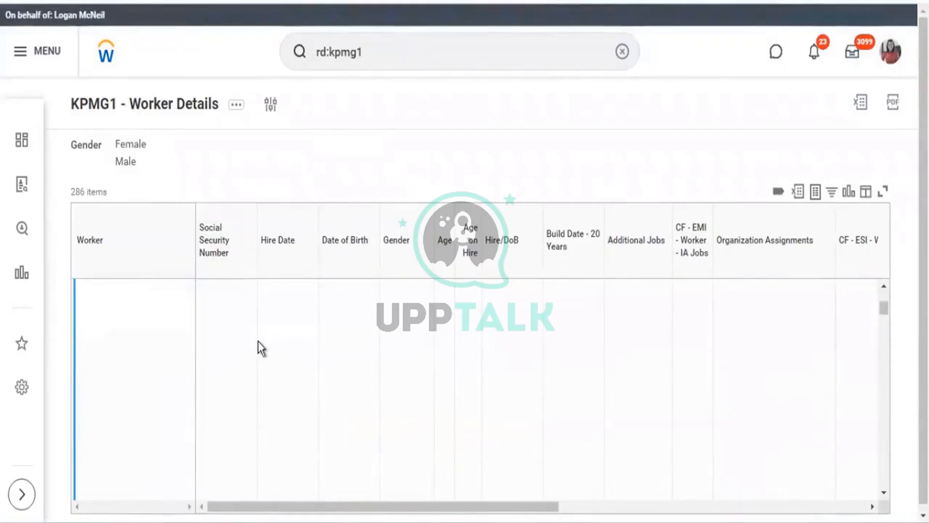
pyautogui.scroll(5, 256, 335)
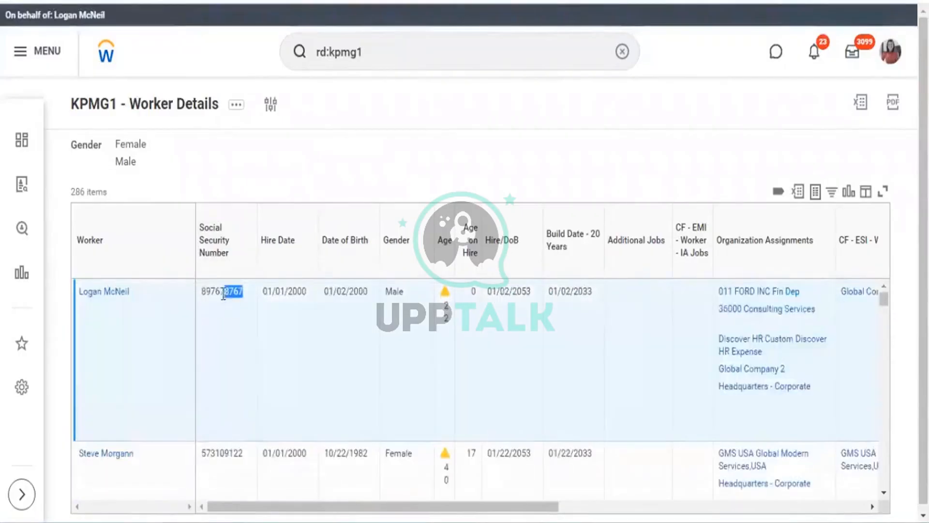
pyautogui.click(227, 290)
pyautogui.moveTo(227, 290); pyautogui.dragTo(245, 297)
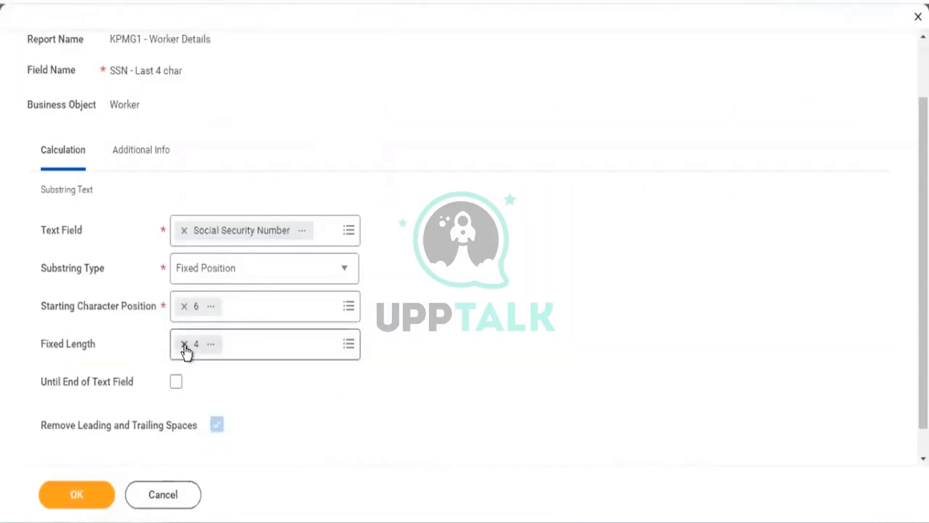
pyautogui.click(185, 344)
pyautogui.click(176, 381)
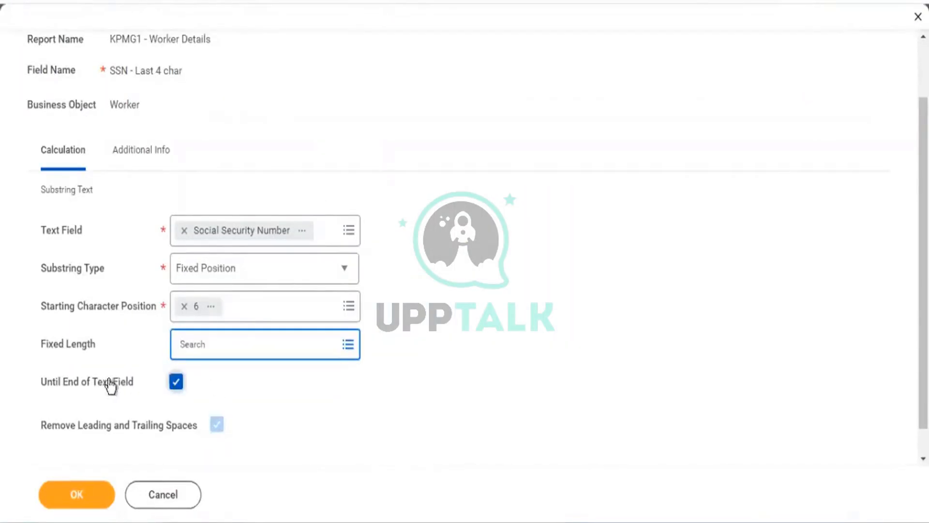
# Save the SSN - Last 4 char calculated field and the KPMG1 - Worker Details report definition
pyautogui.moveTo(102, 383); pyautogui.dragTo(121, 385)
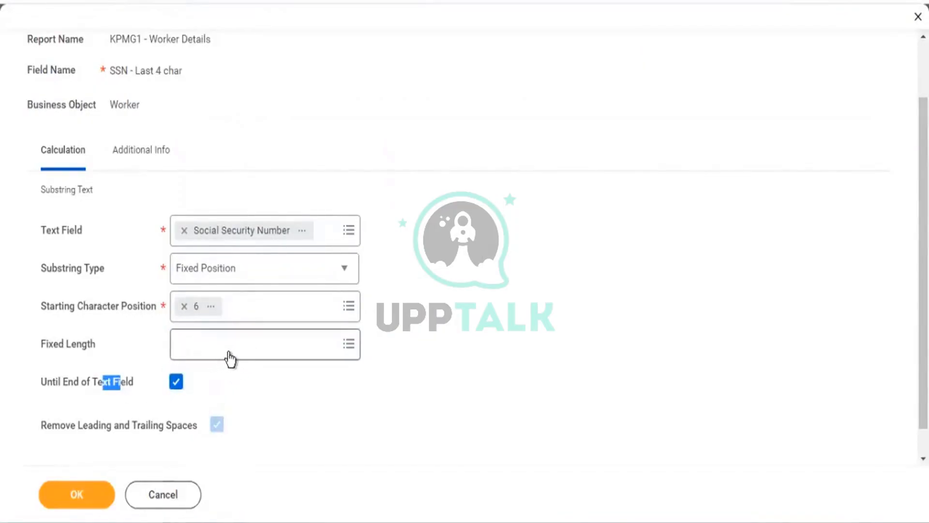
pyautogui.scroll(-1, 242, 349)
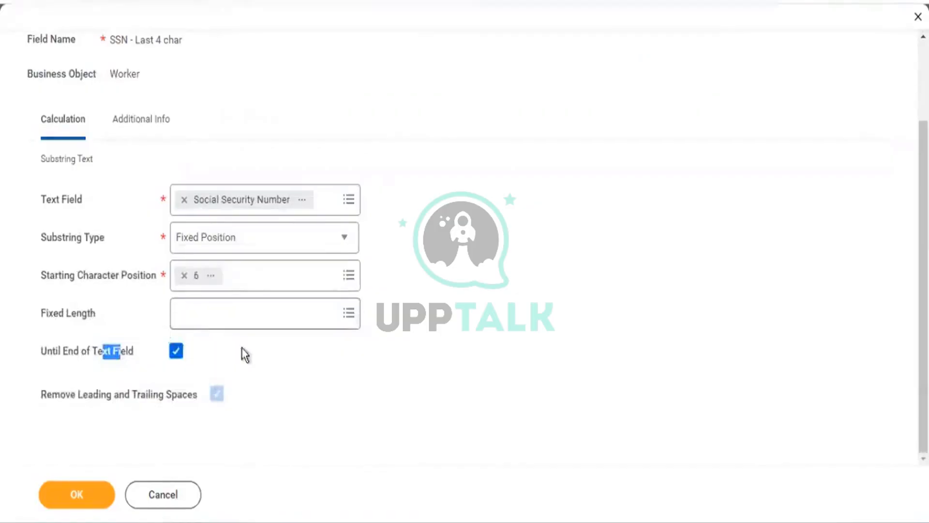
pyautogui.click(92, 503)
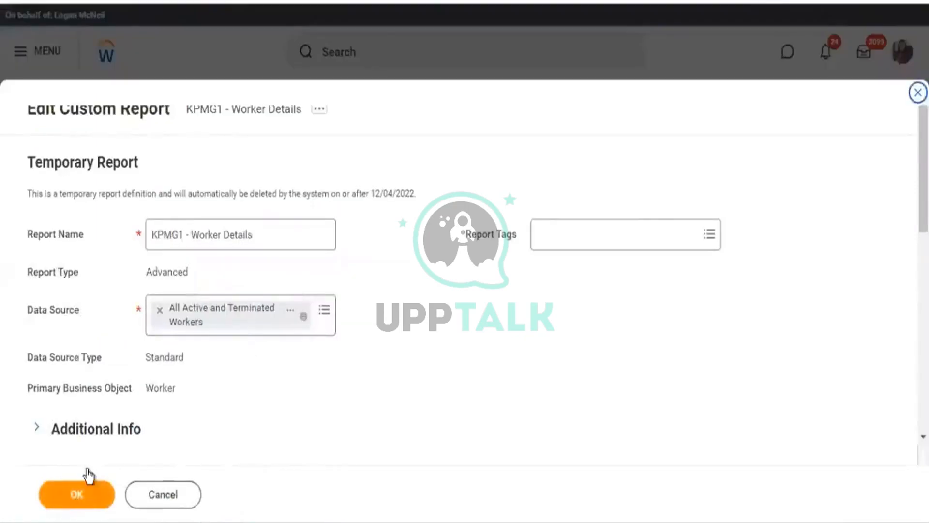
pyautogui.click(88, 490)
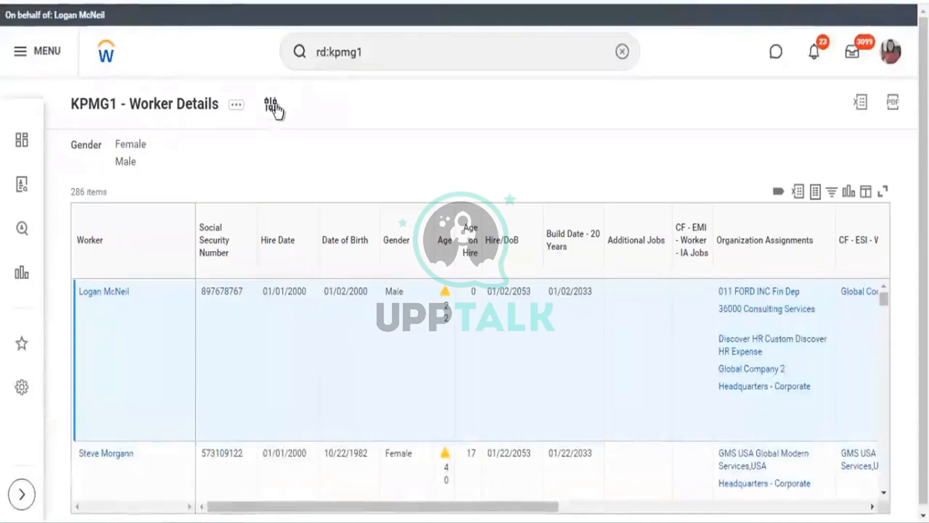
# Rerun KPMG1 - Worker Details with genders Female and Male, and compare the SSN - Last 4 char values with the Social Security Number column
pyautogui.click(274, 107)
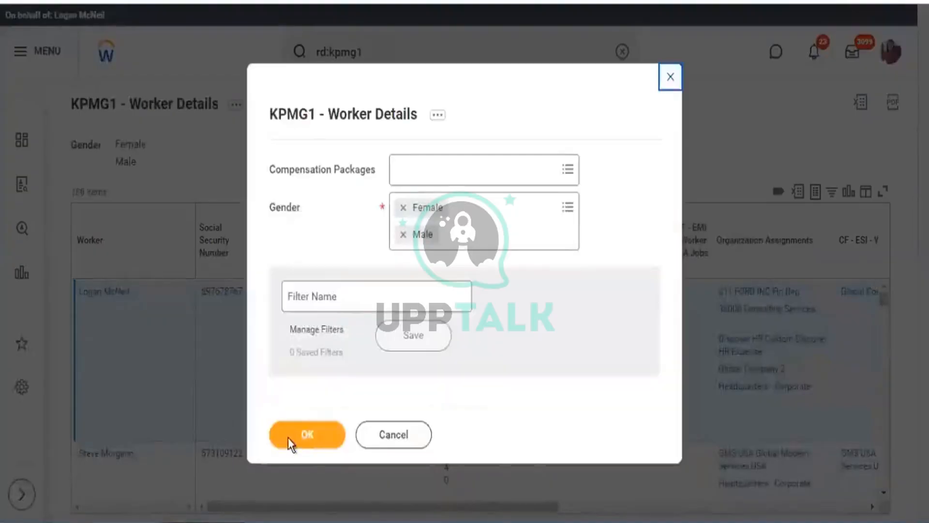
pyautogui.click(290, 436)
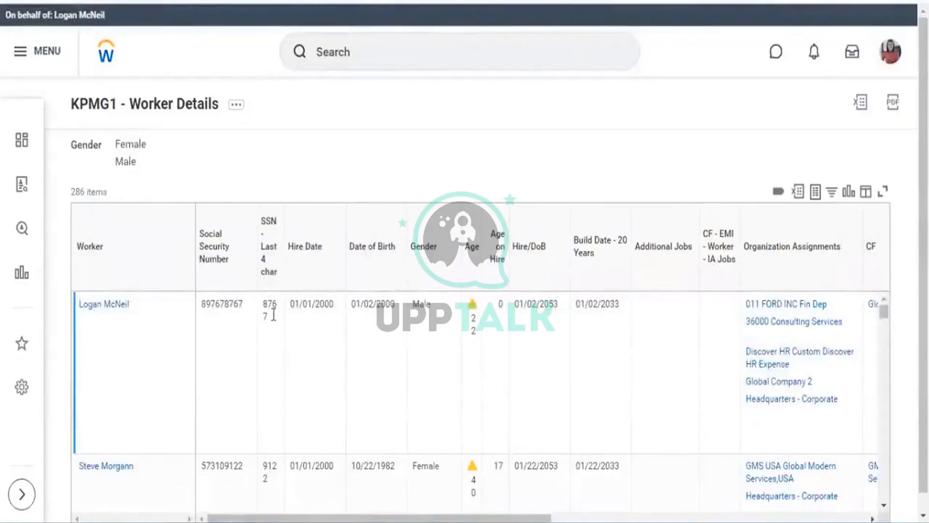
pyautogui.doubleClick(270, 323)
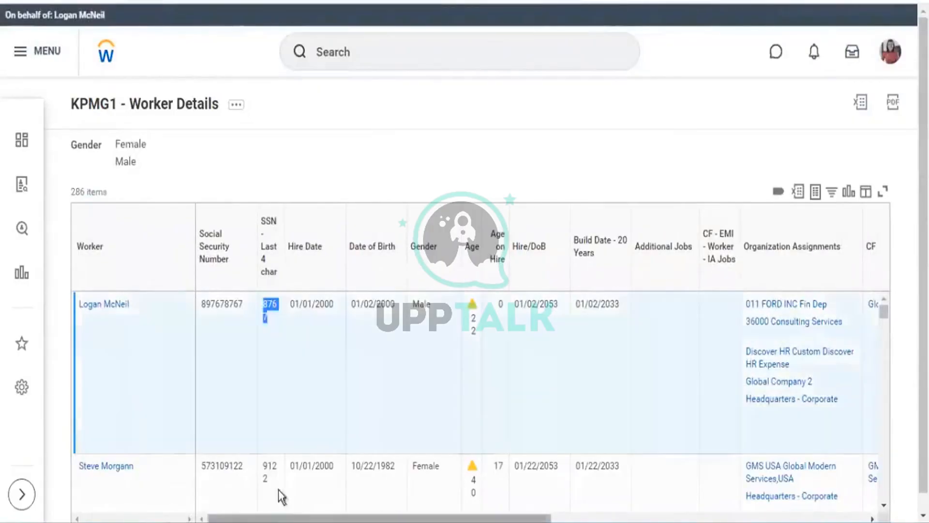
pyautogui.doubleClick(266, 467)
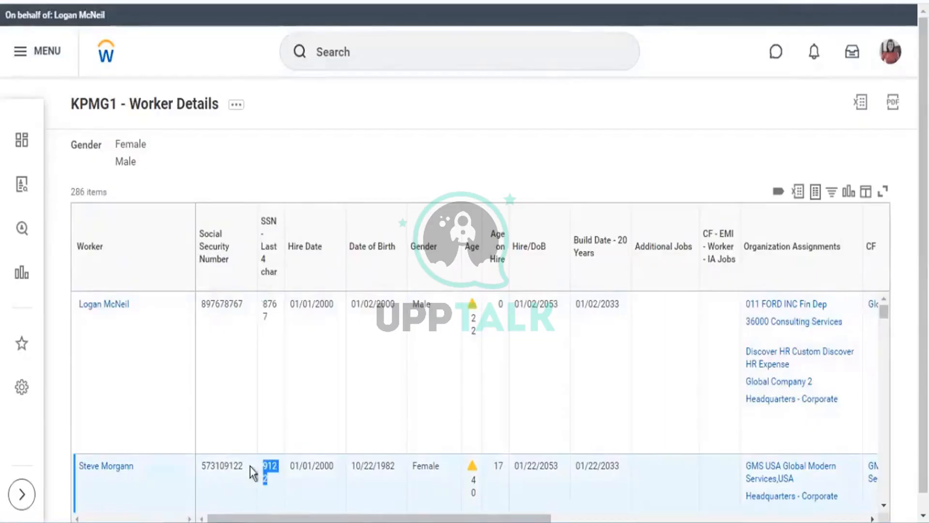
pyautogui.moveTo(250, 466); pyautogui.dragTo(224, 466)
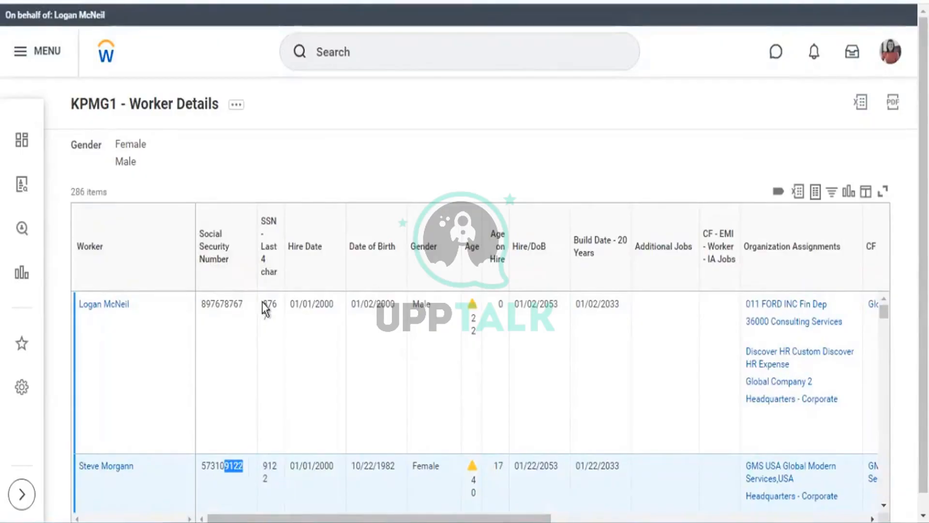
pyautogui.moveTo(262, 302); pyautogui.dragTo(271, 319)
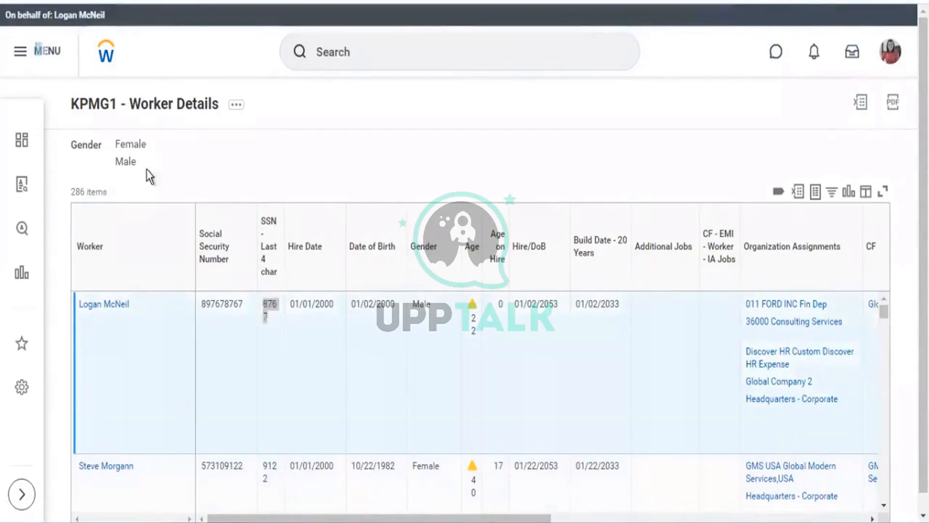
# Switch to Notepad and add the sample masked format XXXXX-1234 on a new line below the abc ( def) text
pyautogui.hotkey('alt', 'Tab')
pyautogui.click(175, 165)
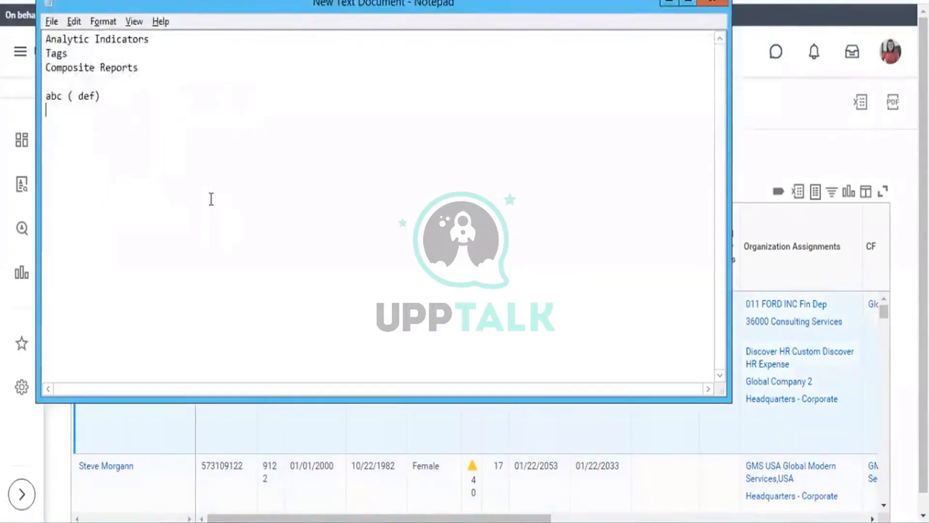
pyautogui.press('Return')
pyautogui.write('xxxx')
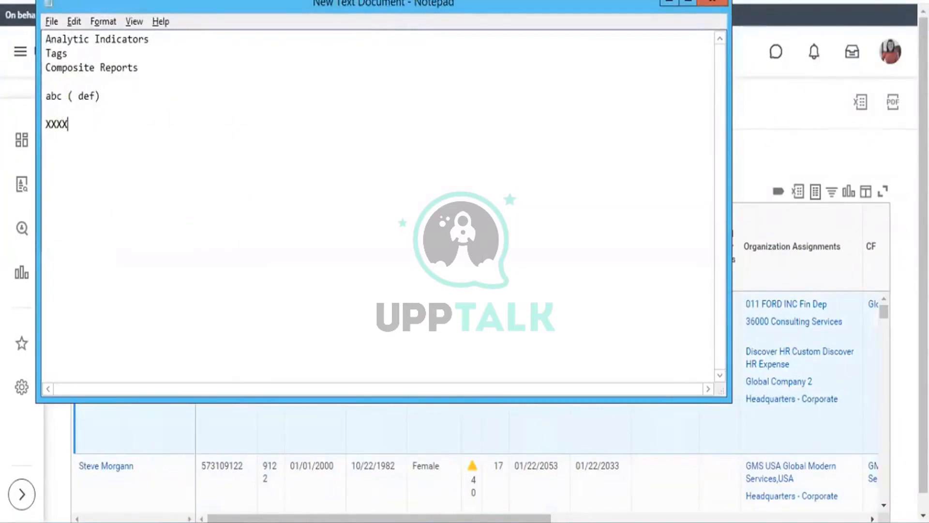
pyautogui.write('X-1234')
# Examine the whole XXXXX-1234 sample line, its four-digit ending and its masked prefix in Notepad
pyautogui.moveTo(118, 124); pyautogui.dragTo(32, 124)
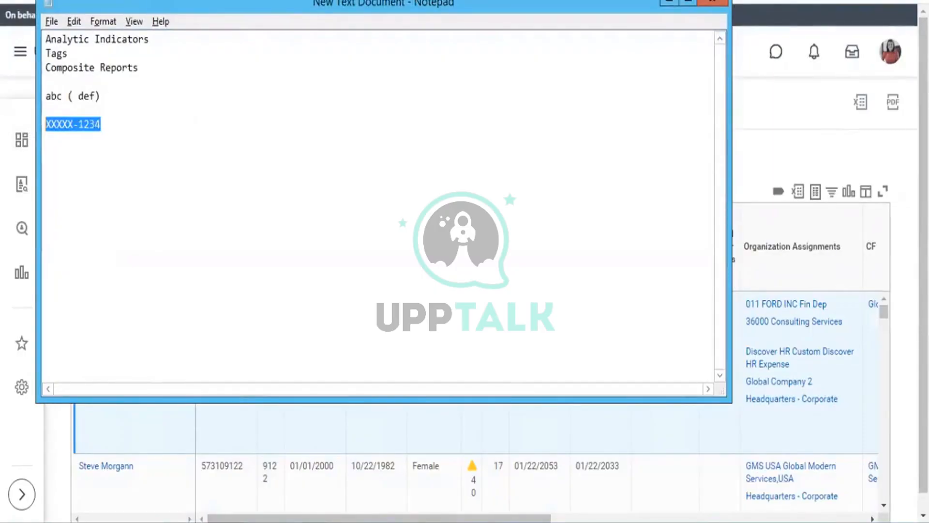
pyautogui.click(120, 147)
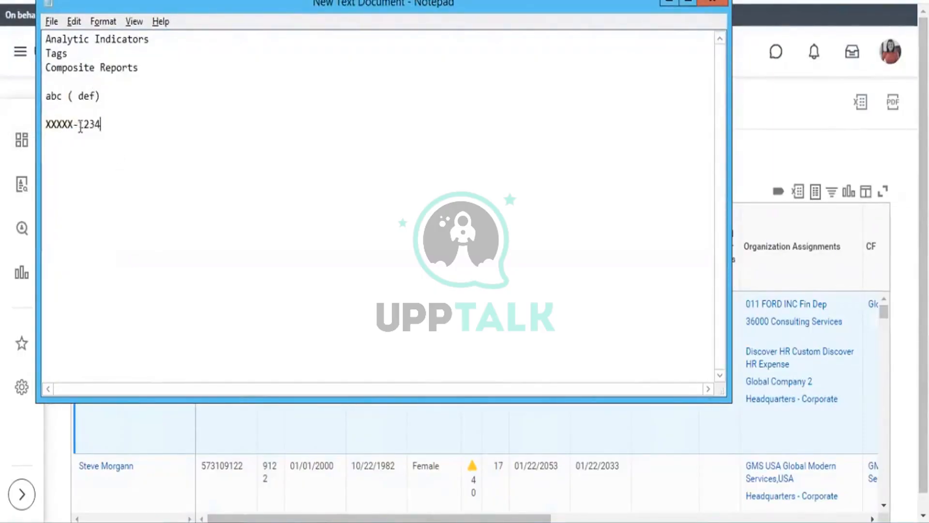
pyautogui.moveTo(85, 127); pyautogui.dragTo(120, 125)
pyautogui.doubleClick(85, 124)
pyautogui.moveTo(74, 125); pyautogui.dragTo(25, 125)
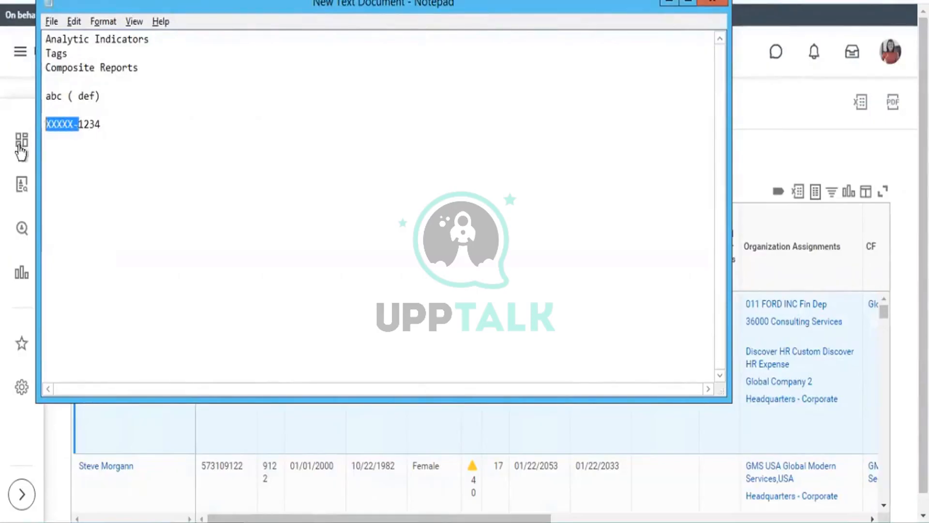
pyautogui.click(71, 125)
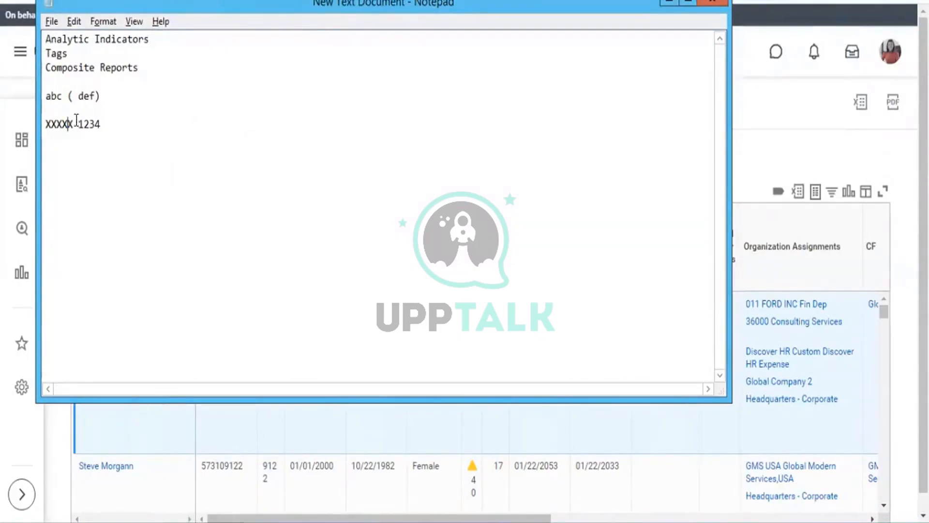
pyautogui.moveTo(74, 124); pyautogui.dragTo(39, 122)
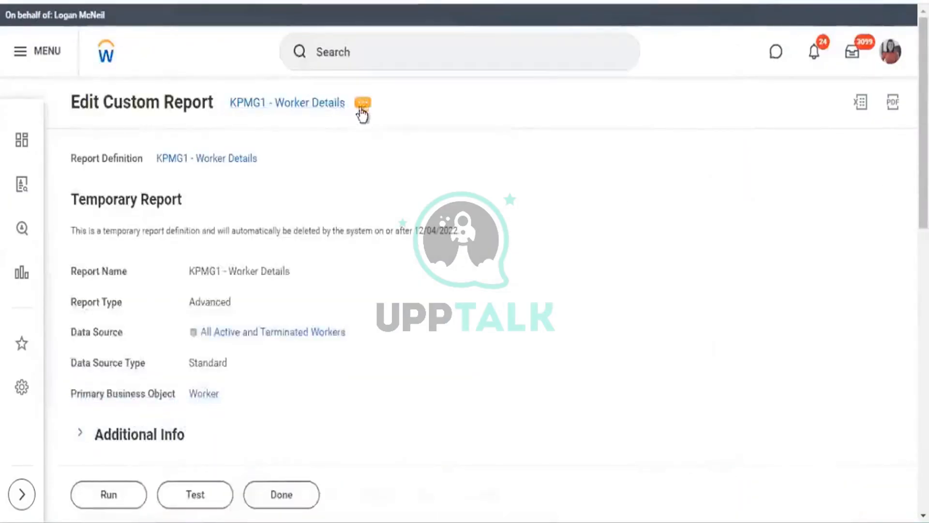
# Open the related actions of KPMG1 - Worker Details in Workday, and recheck the XXXXX- and 1234 parts of the Notepad sample
pyautogui.click(362, 103)
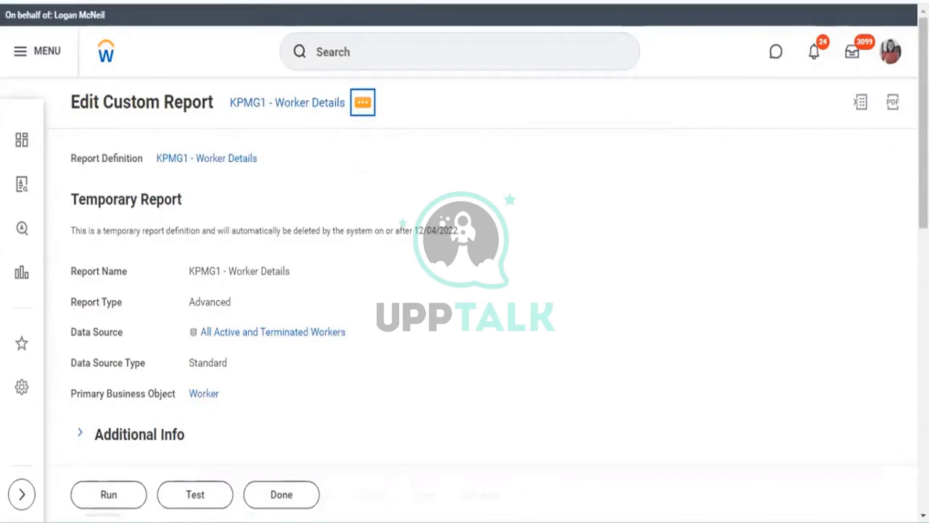
pyautogui.hotkey('alt', 'Tab')
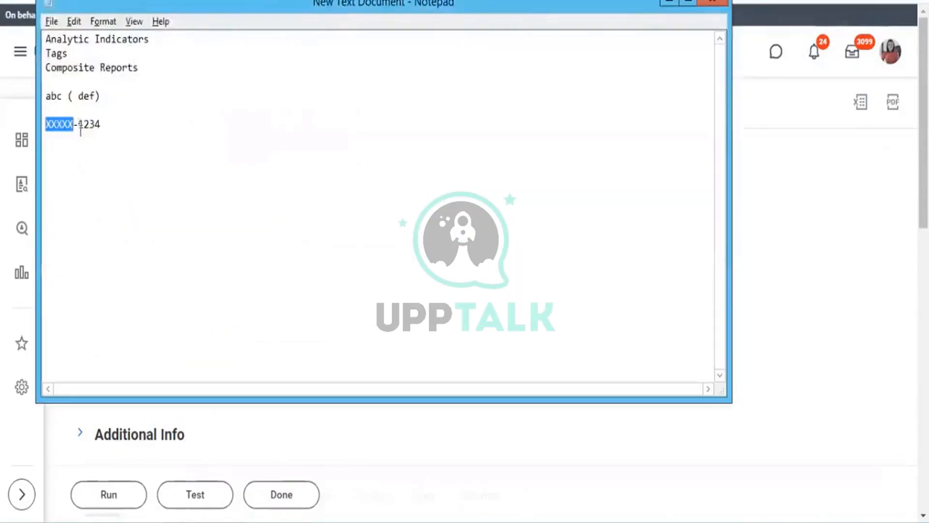
pyautogui.click(79, 124)
pyautogui.moveTo(79, 124); pyautogui.dragTo(47, 125)
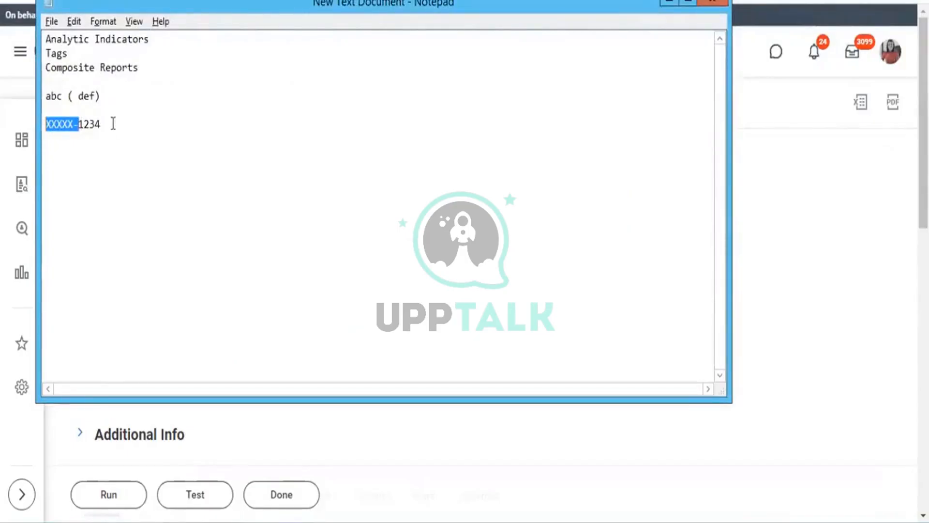
pyautogui.moveTo(113, 124); pyautogui.dragTo(43, 122)
pyautogui.click(78, 124)
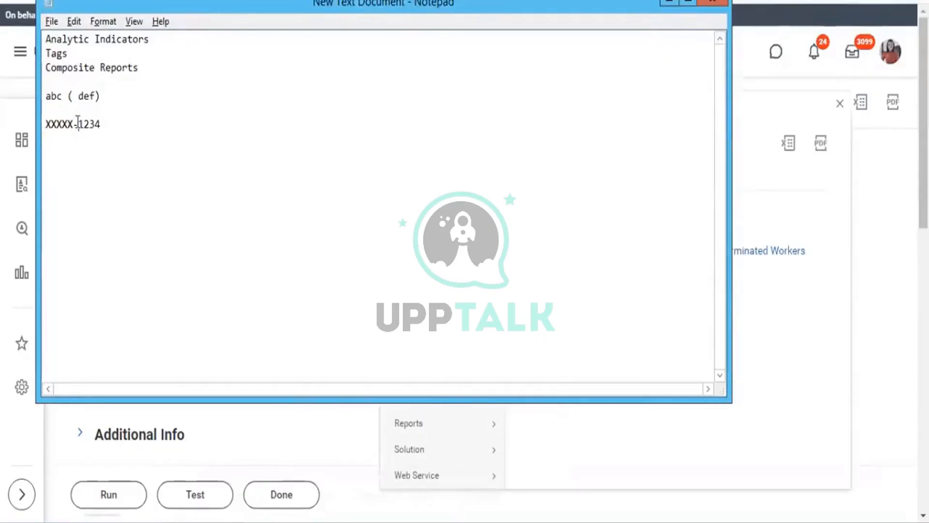
pyautogui.hotkey('shift', 'Home')
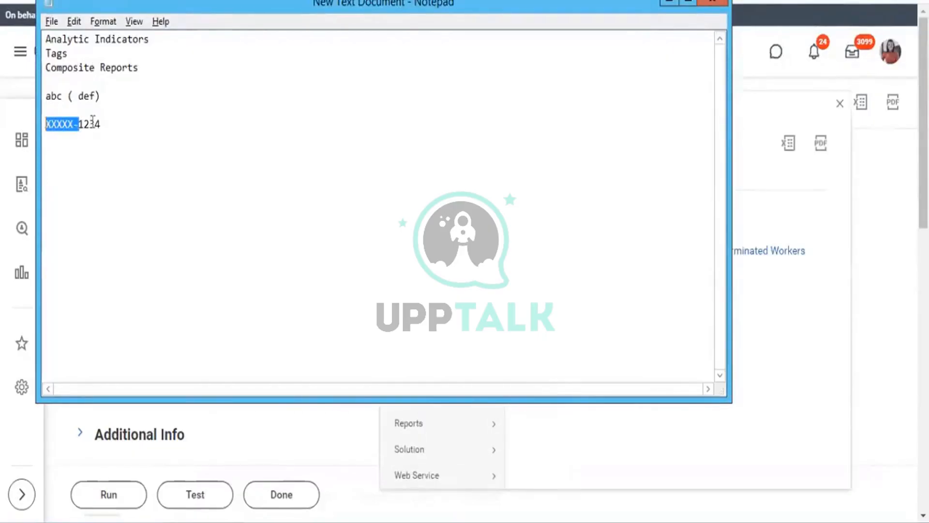
pyautogui.moveTo(80, 124); pyautogui.dragTo(115, 124)
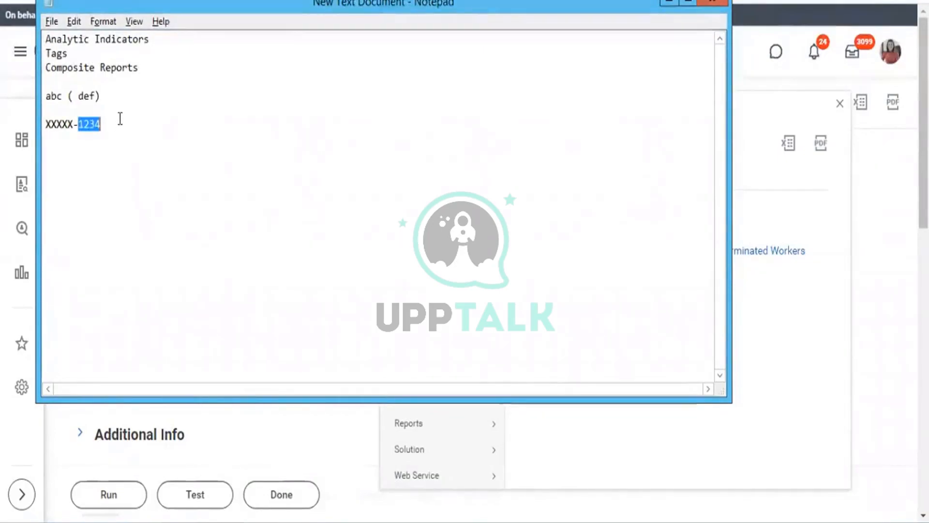
# Switch back to Workday, edit the custom report, and start creating a report calculated field from the SSN - Last 4 char column
pyautogui.hotkey('alt', 'Tab')
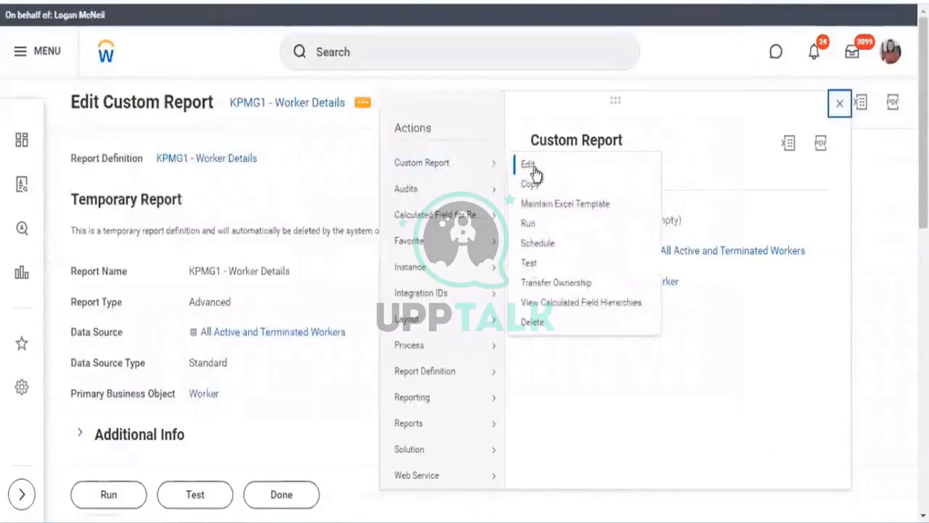
pyautogui.click(535, 166)
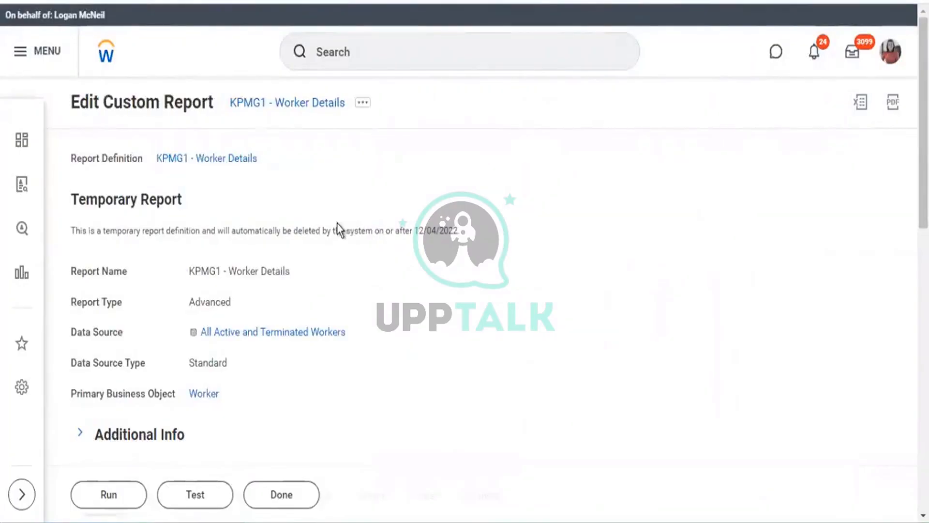
pyautogui.scroll(-3, 378, 270)
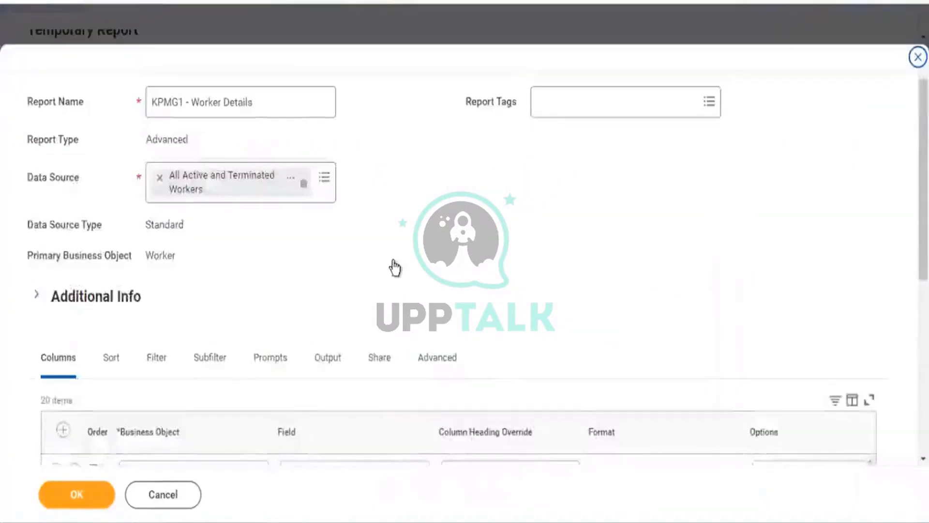
pyautogui.scroll(-5, 394, 268)
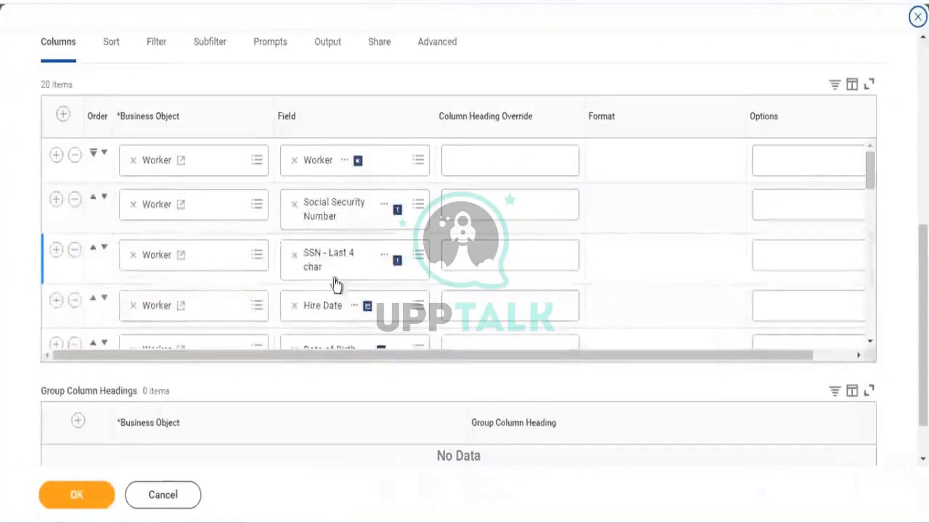
pyautogui.click(419, 257)
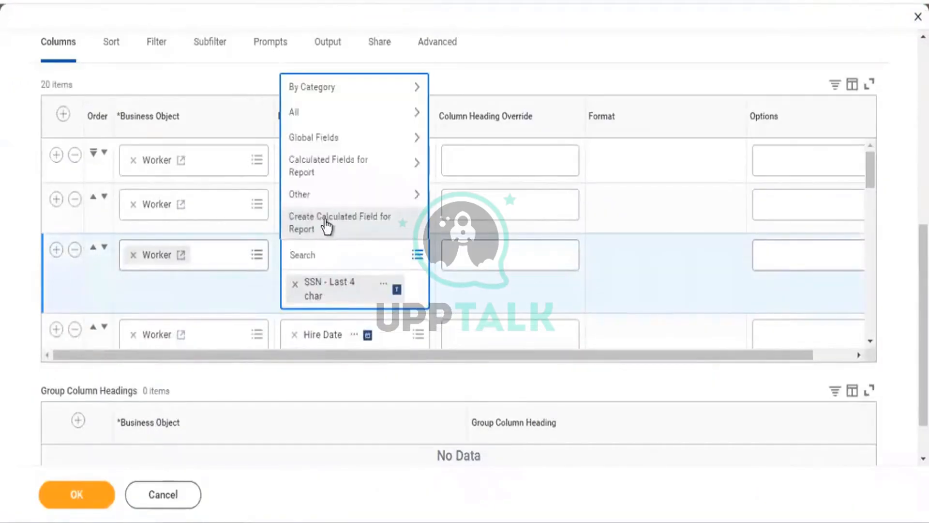
pyautogui.click(328, 226)
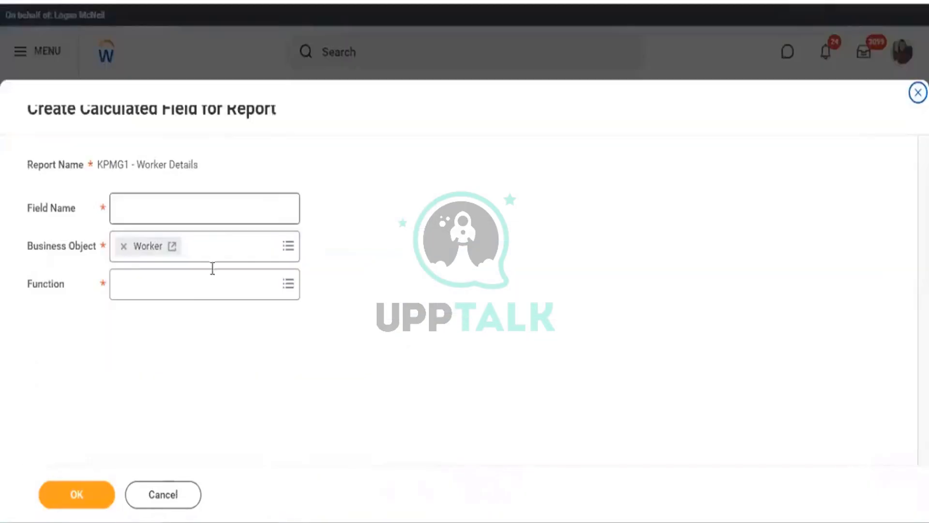
# Name the new calculated field SSN - Masked with the Concatenate Text function on the Worker object, and continue to its calculation definition
pyautogui.click(189, 284)
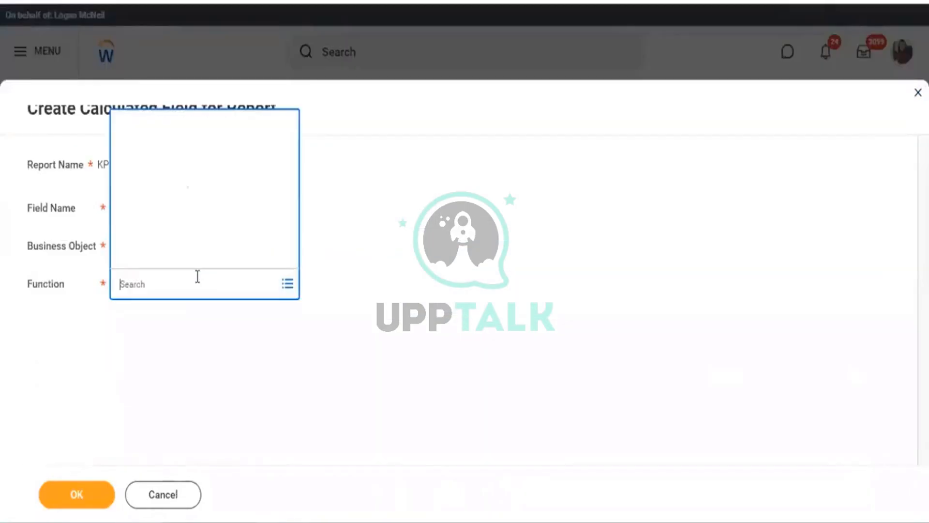
pyautogui.write('con')
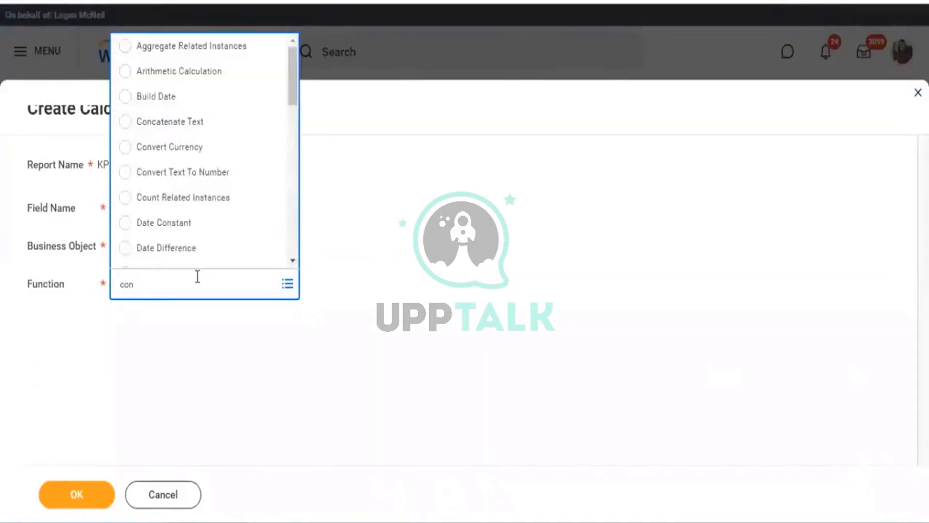
pyautogui.write('cat')
pyautogui.press('Return')
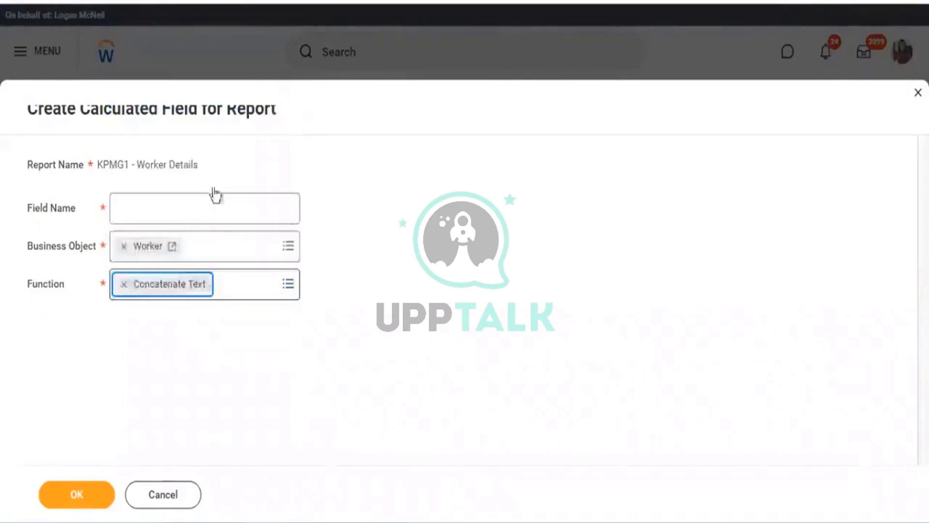
pyautogui.click(176, 198)
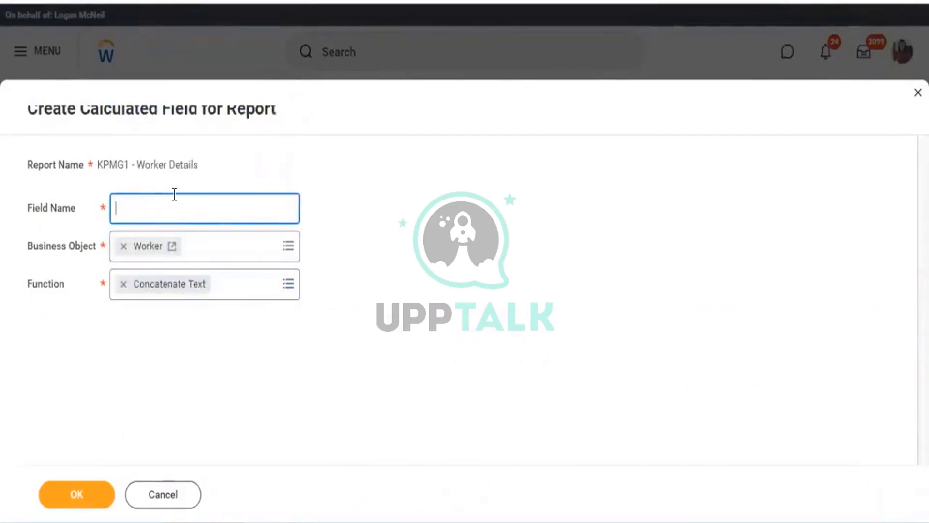
pyautogui.write('SSN - Mak')
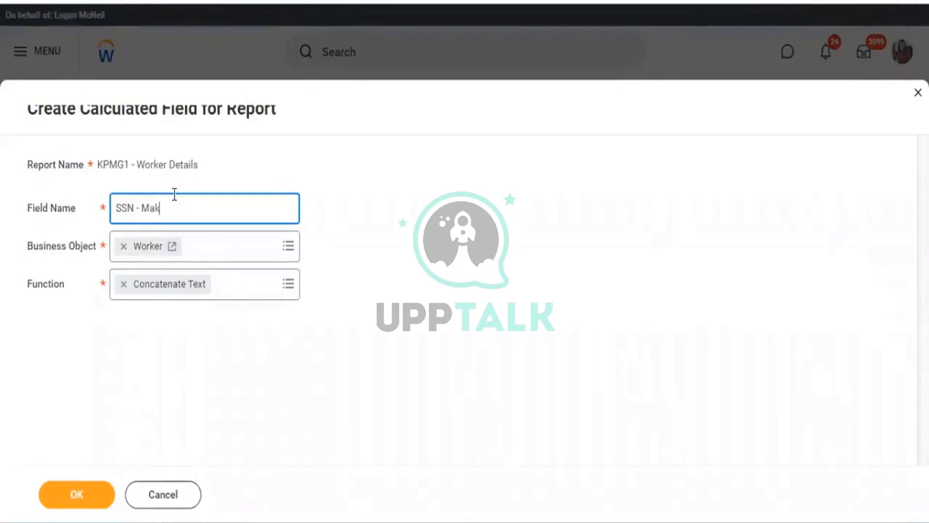
pyautogui.press('BackSpace')
pyautogui.write('sked')
pyautogui.click(73, 498)
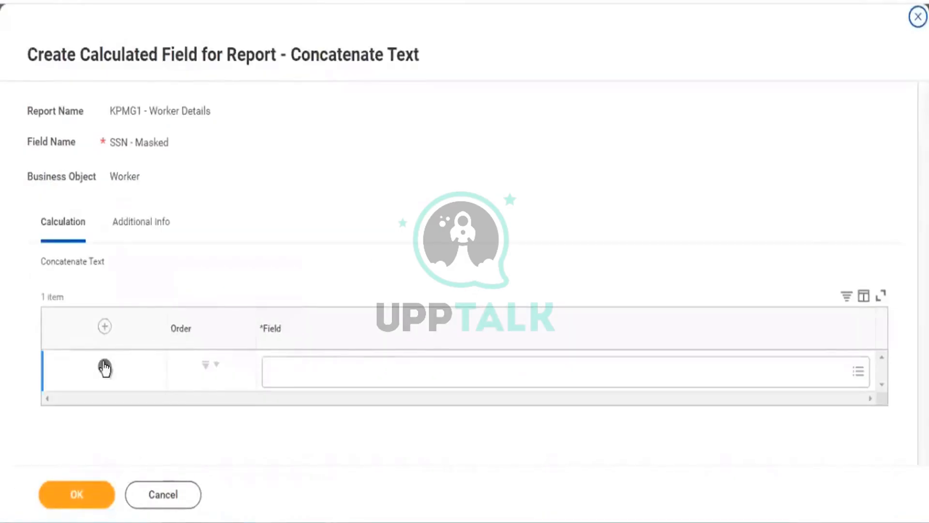
# Add a second row to the concatenation and set its field to the report calculated field SSN - Last 4 char
pyautogui.click(298, 412)
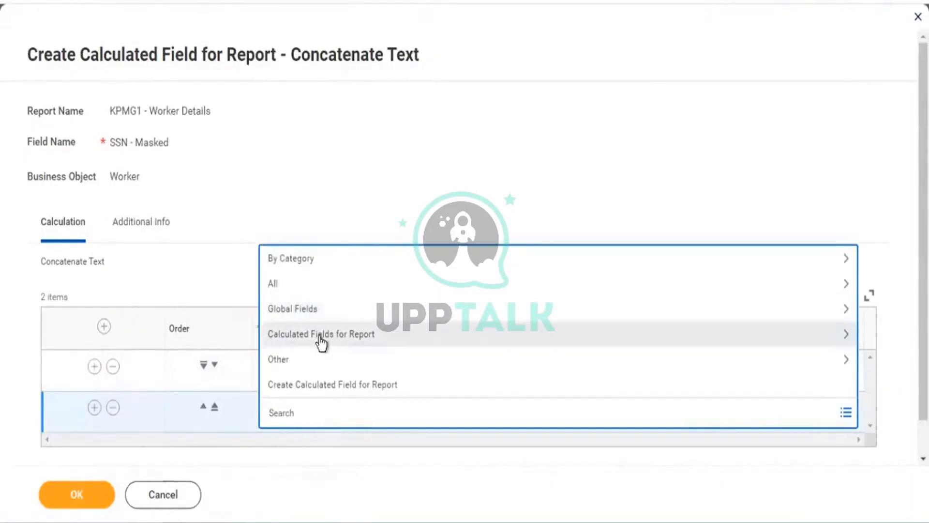
pyautogui.click(334, 341)
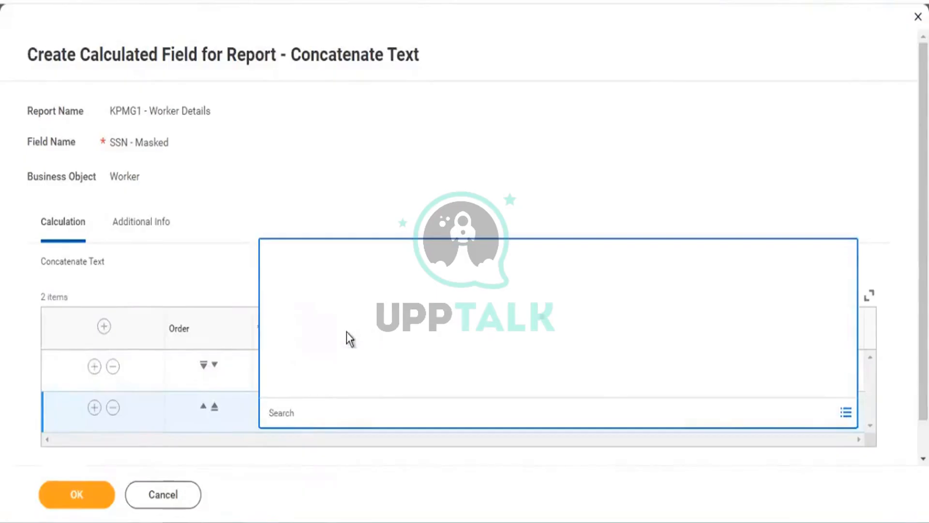
pyautogui.click(311, 385)
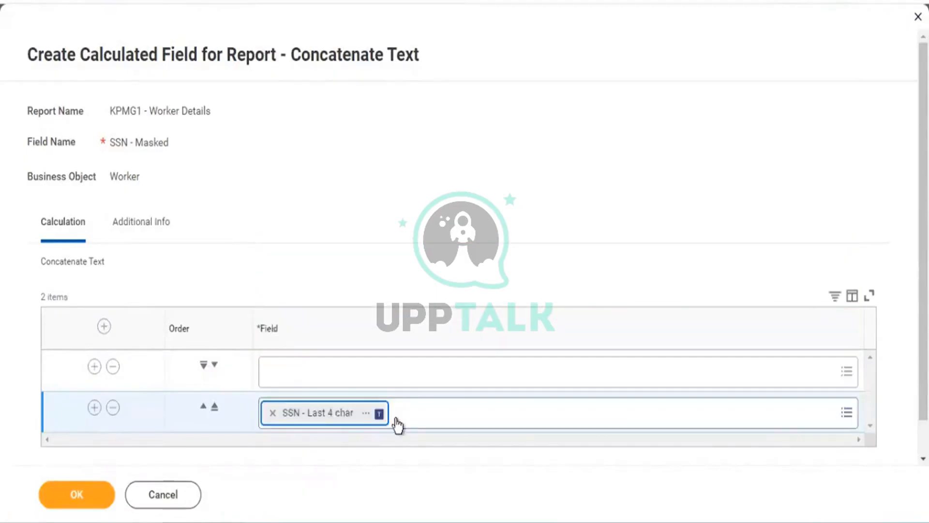
# Switch to Notepad to recheck the XXXXX prefix of the sample line, and return to the Workday calculated field
pyautogui.click(155, 521)
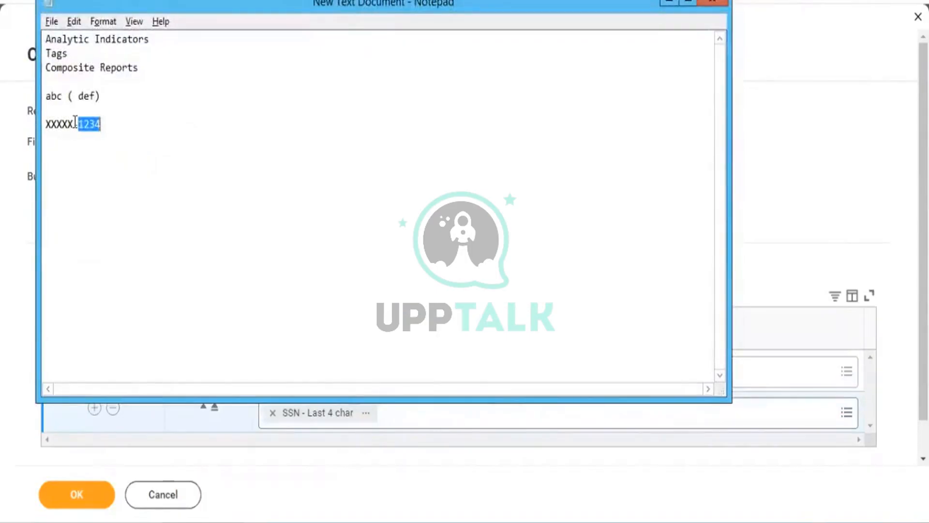
pyautogui.moveTo(74, 124); pyautogui.dragTo(35, 125)
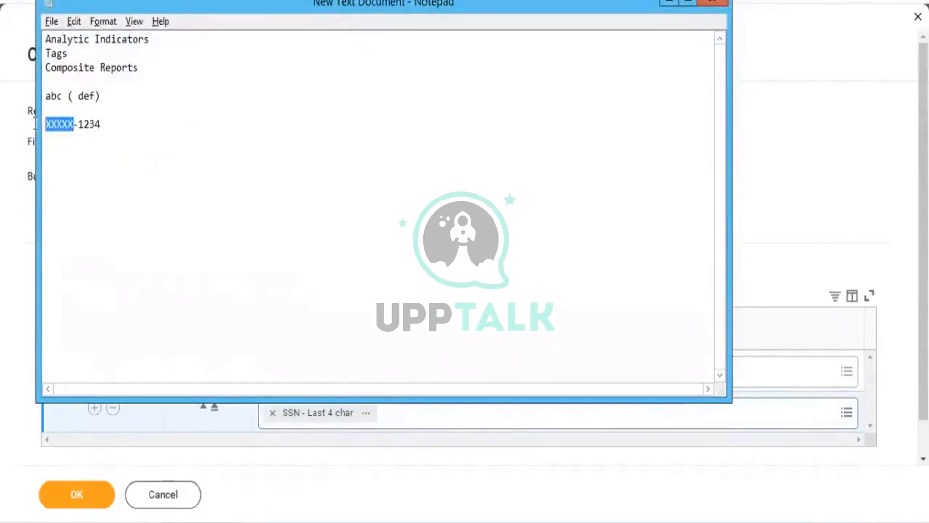
pyautogui.click(829, 204)
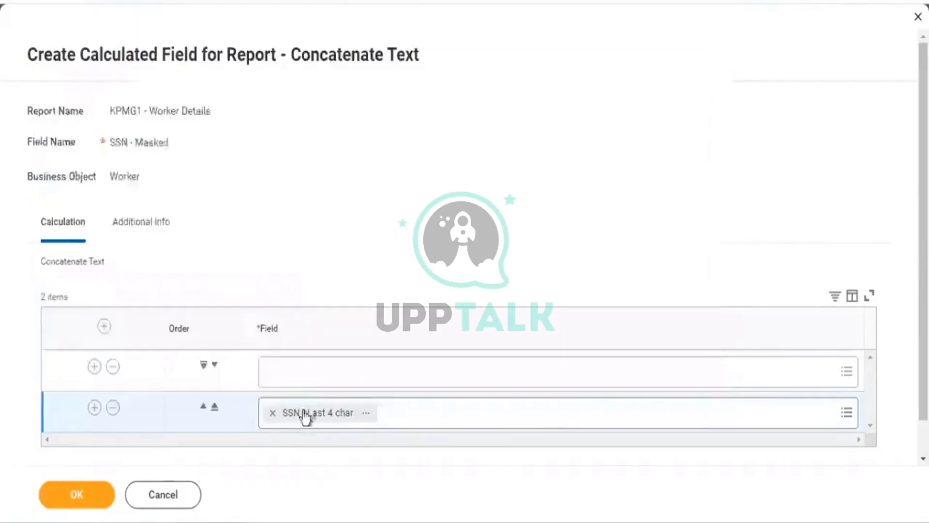
# Start creating a report calculated field from the empty first concatenation row, using the Text Constant function
pyautogui.click(302, 378)
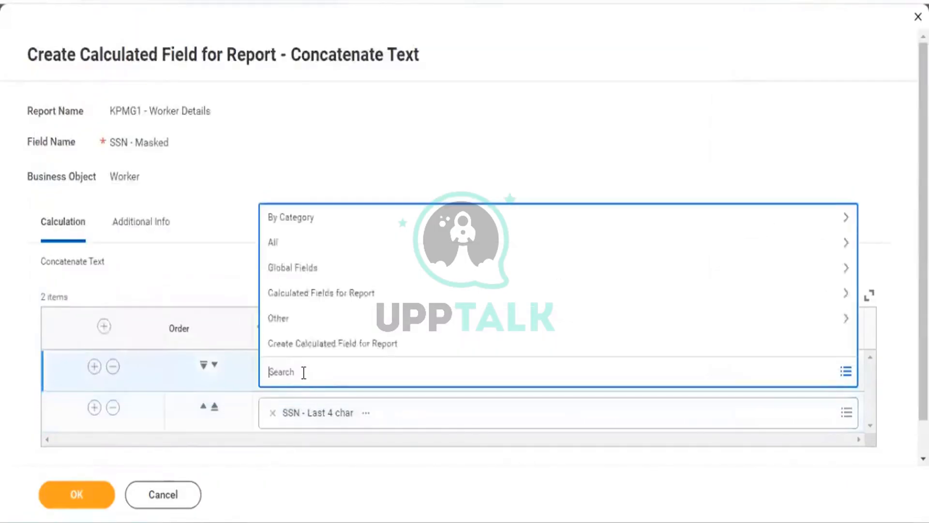
pyautogui.click(320, 345)
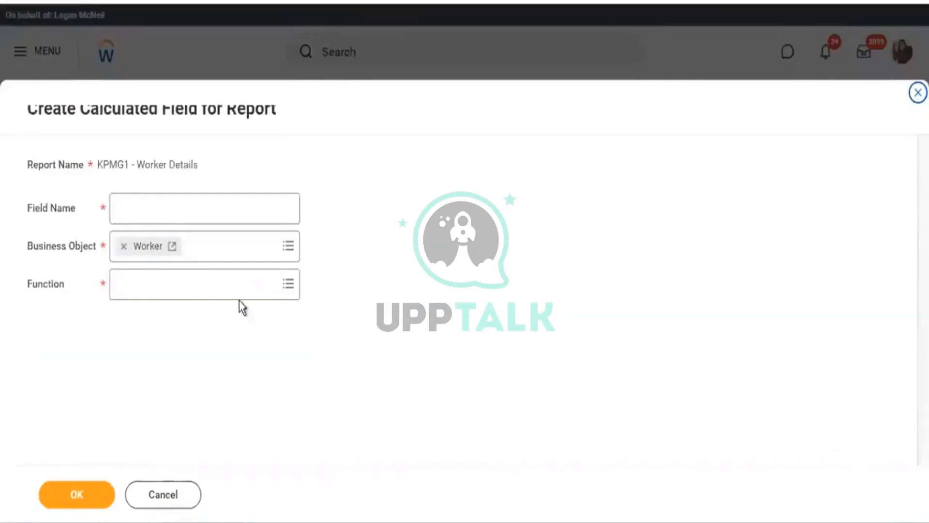
pyautogui.click(233, 292)
pyautogui.write('te')
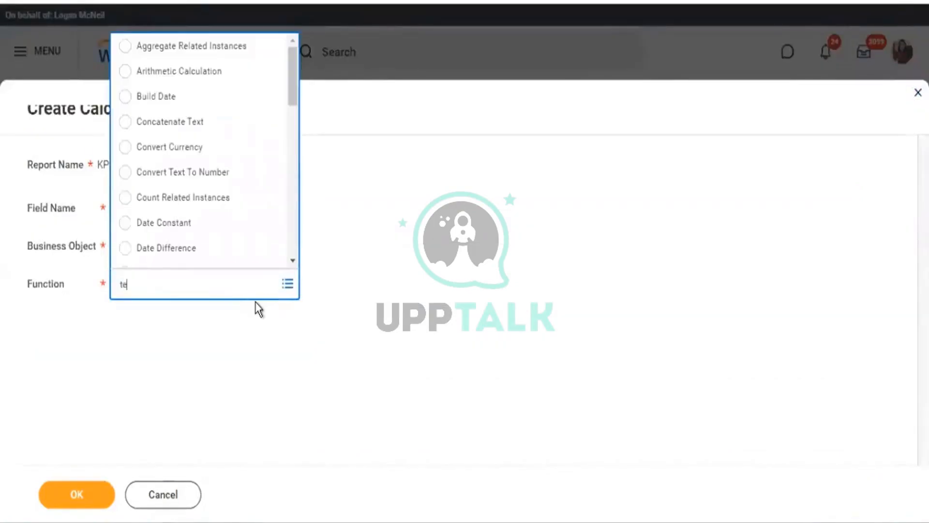
pyautogui.write('xt cons')
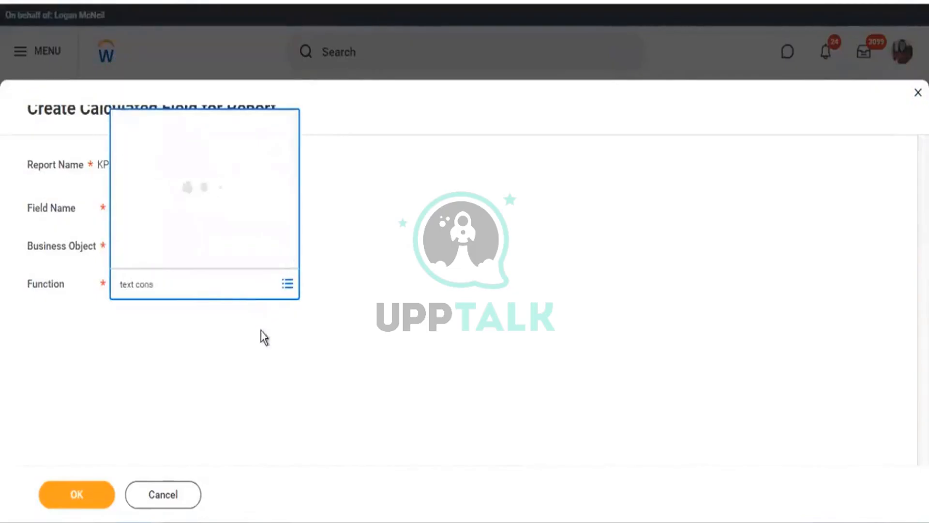
pyautogui.press('Return')
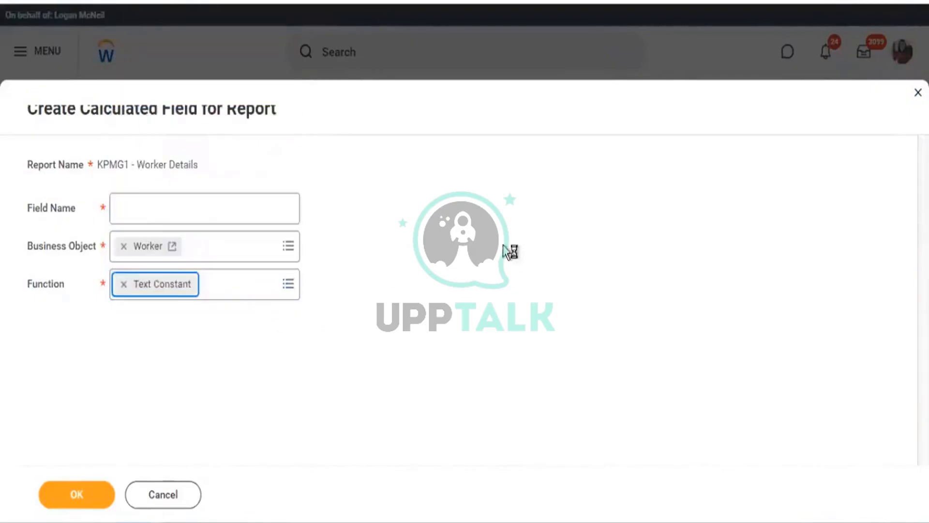
# Name the text constant field XXXXX and continue to its calculation definition
pyautogui.click(170, 208)
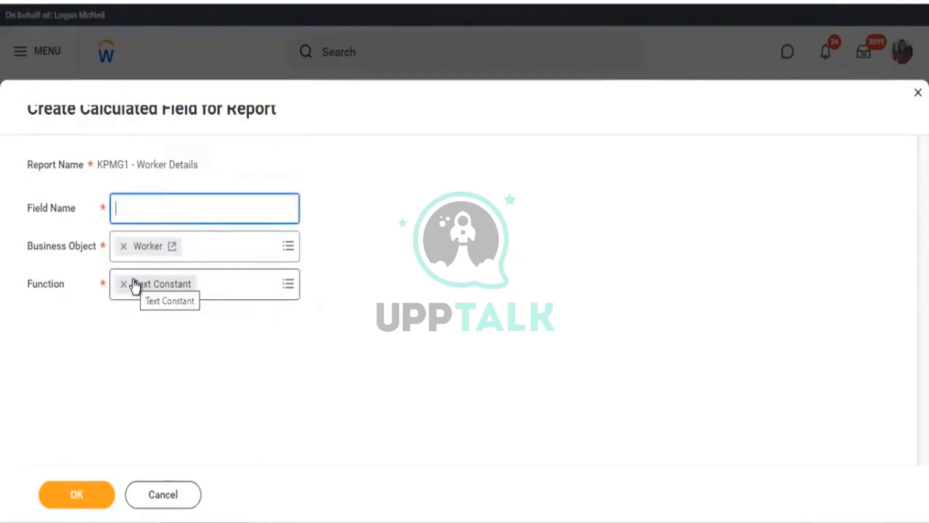
pyautogui.write('XXX')
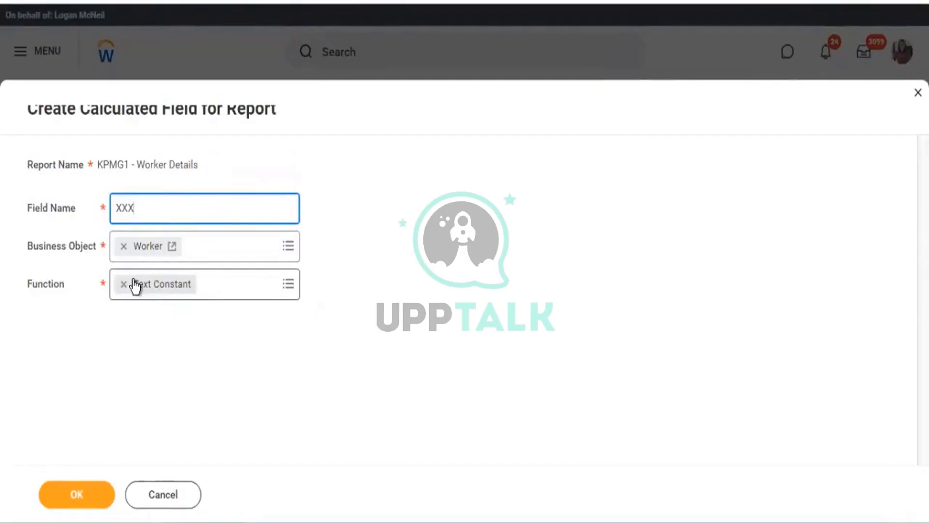
pyautogui.write('XX')
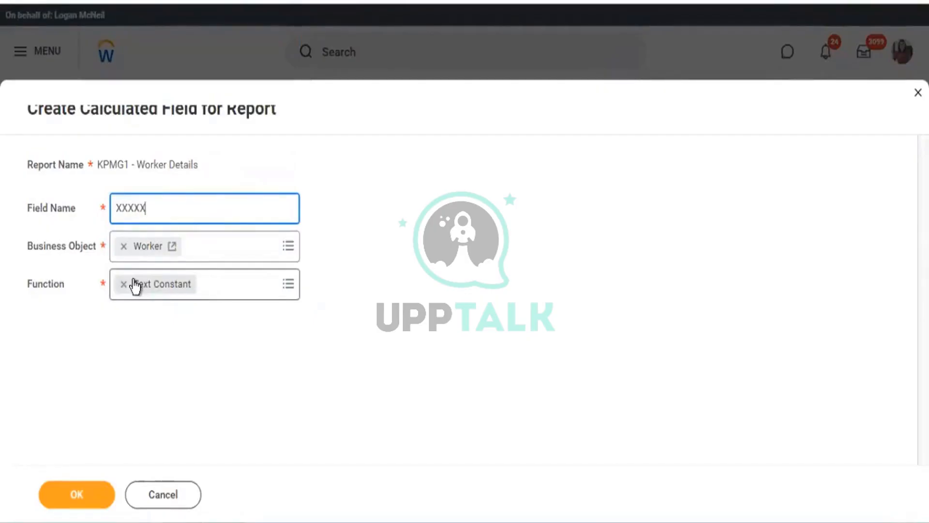
pyautogui.doubleClick(127, 211)
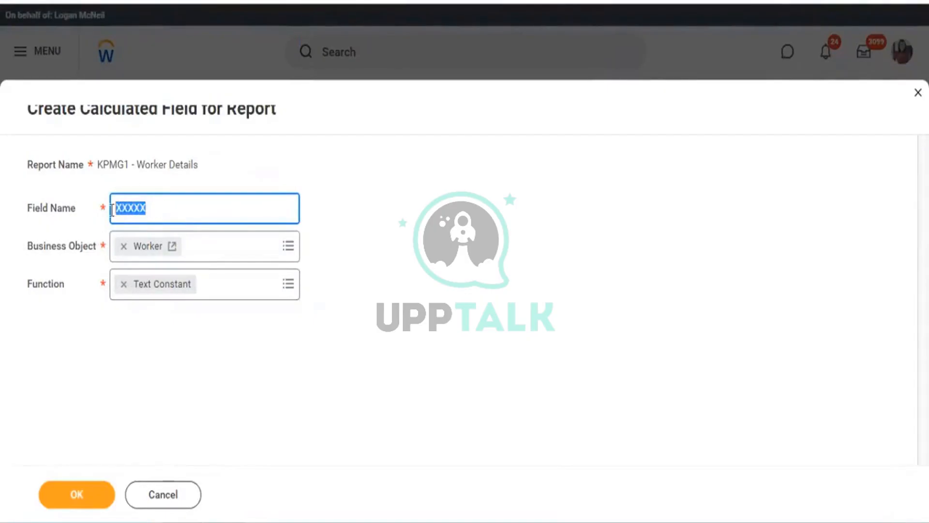
pyautogui.click(81, 495)
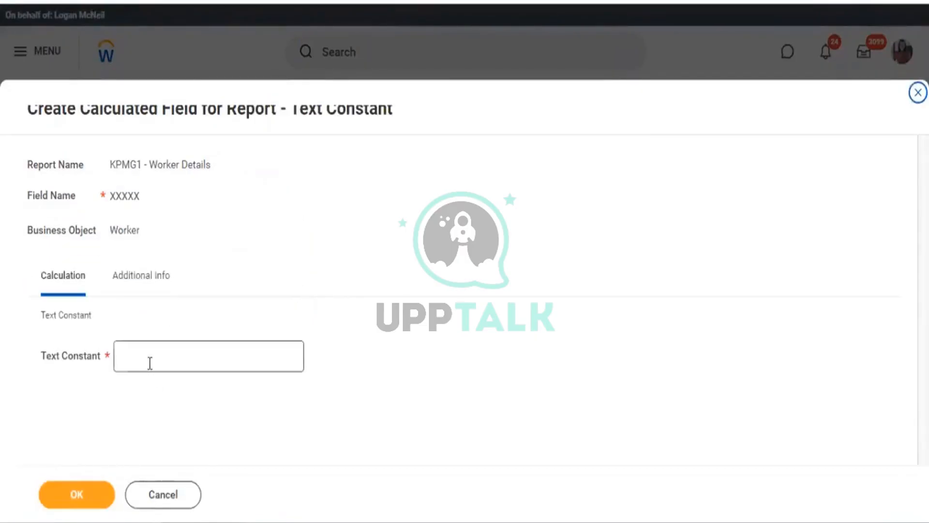
# Set the text constant's value to XXXXX and save it as the first part of the concatenation
pyautogui.click(149, 363)
pyautogui.write('XX')
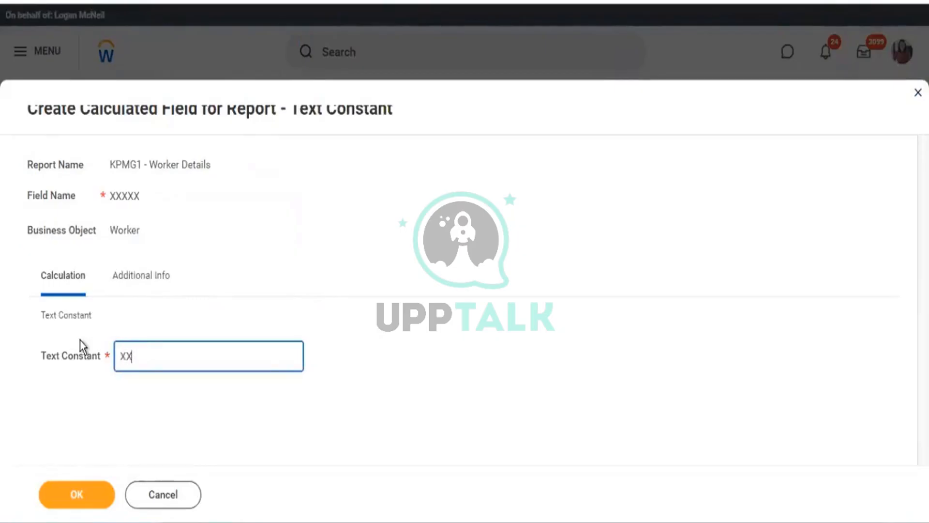
pyautogui.write('XXX')
pyautogui.click(92, 498)
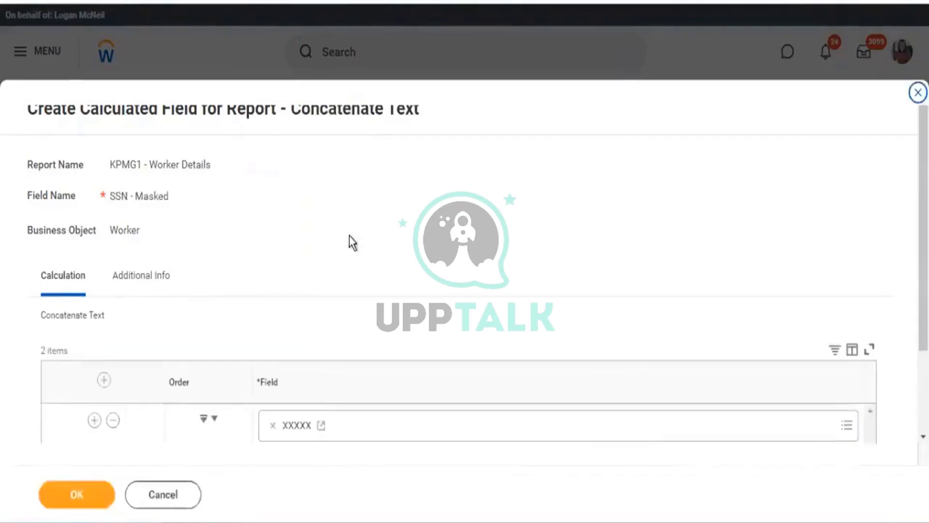
# Insert a row between XXXXX and SSN - Last 4 char containing the global hyphen text field, and save SSN - Masked
pyautogui.scroll(-2, 212, 296)
pyautogui.click(94, 330)
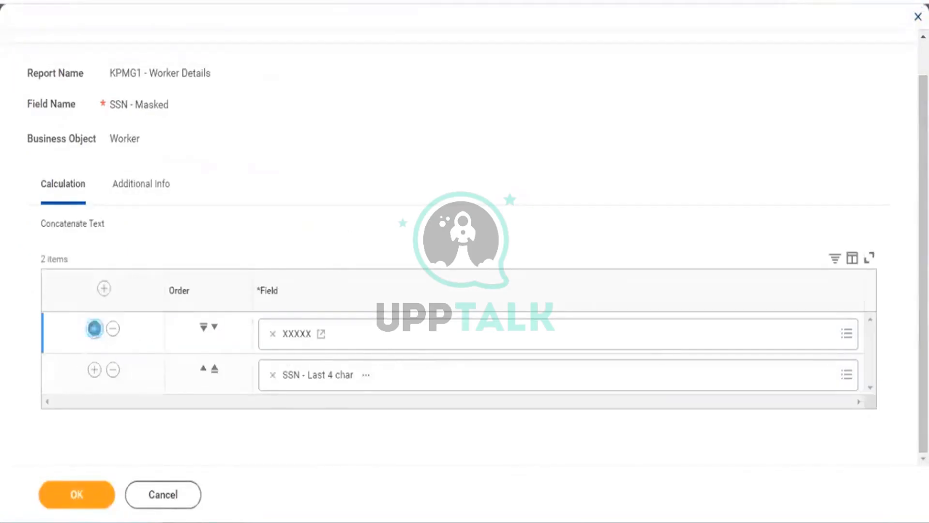
pyautogui.click(307, 380)
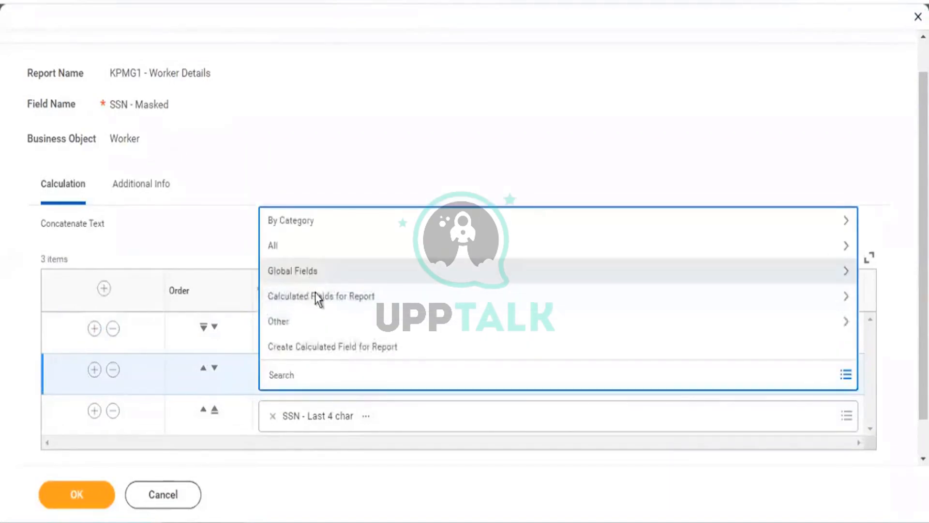
pyautogui.click(315, 288)
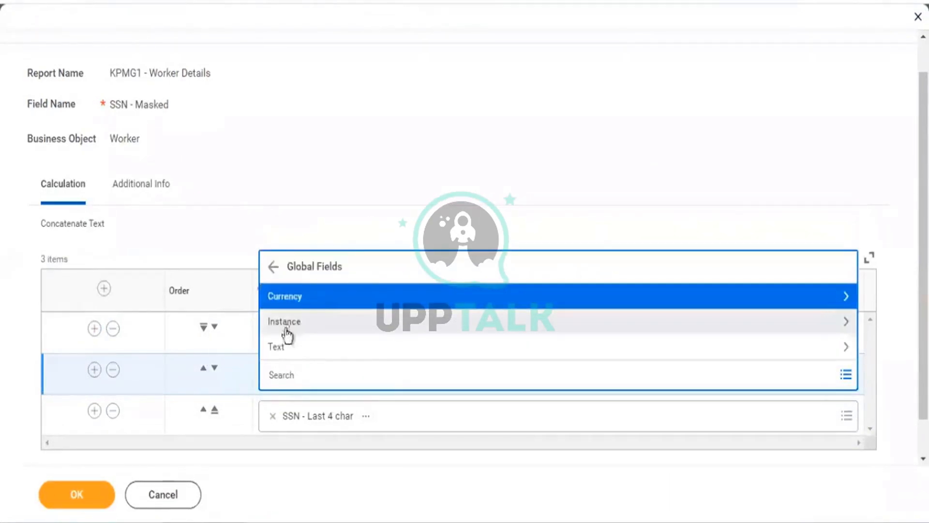
pyautogui.click(282, 348)
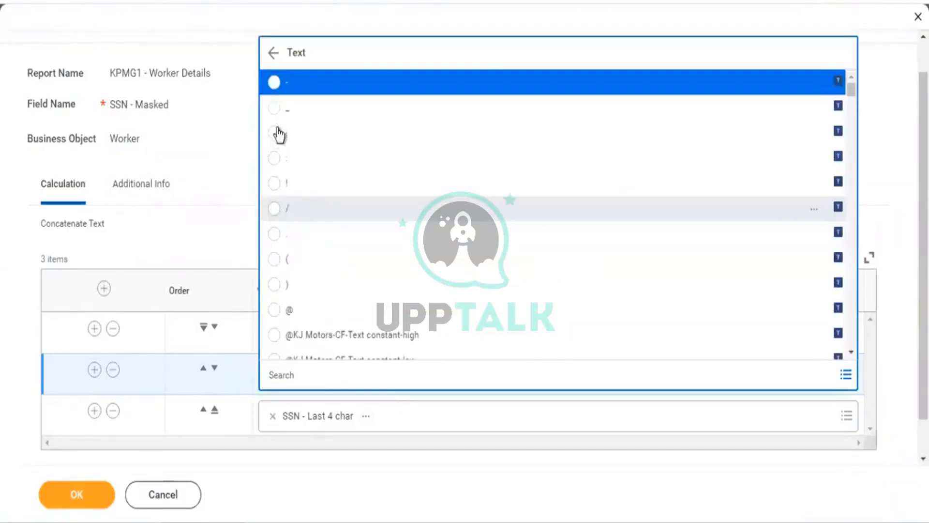
pyautogui.click(275, 85)
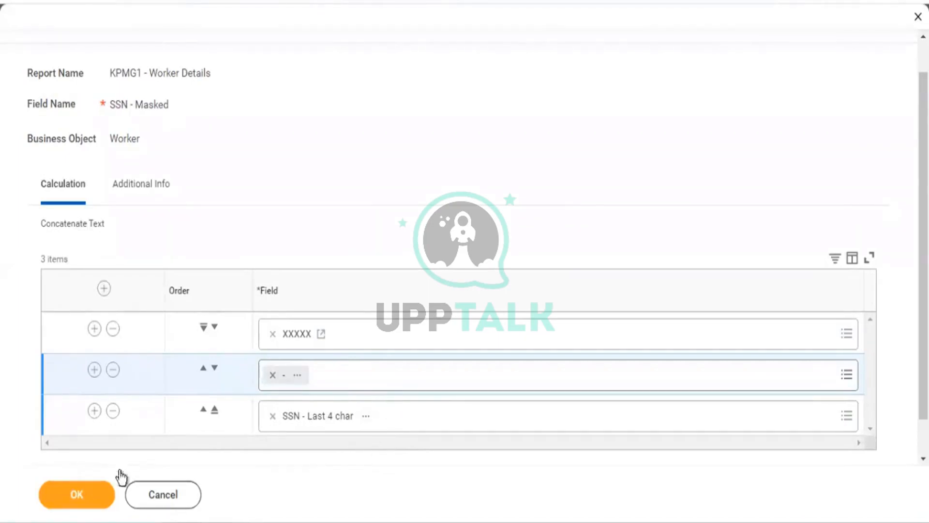
pyautogui.click(87, 497)
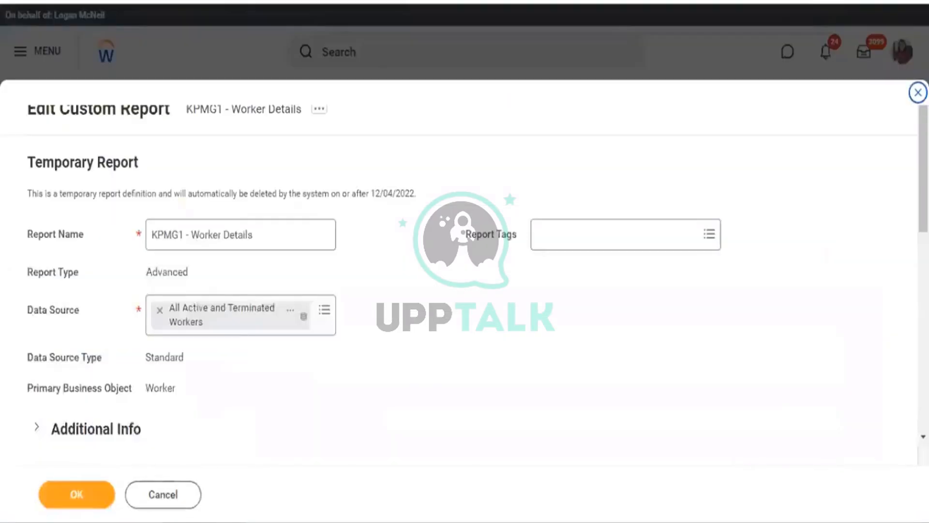
# Save the custom report and run KPMG1 - Worker Details with the Female and Male gender prompt values
pyautogui.click(69, 494)
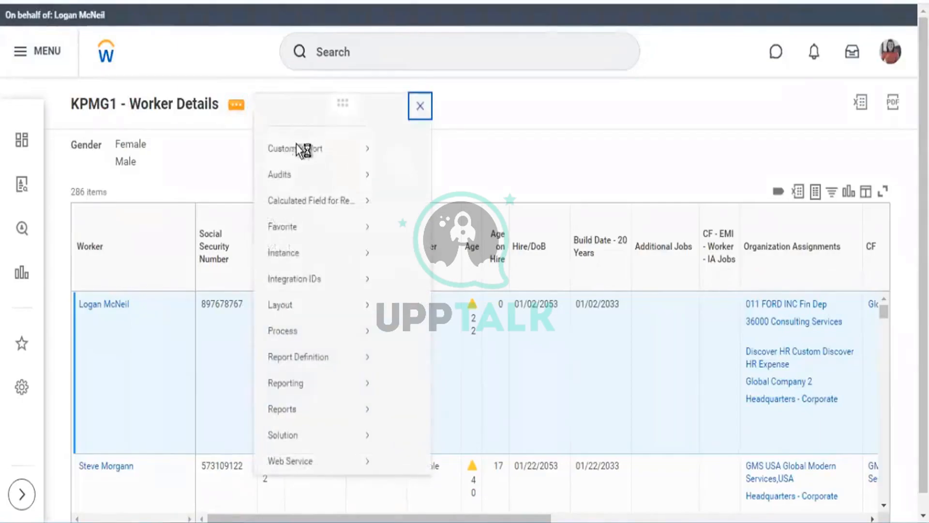
pyautogui.moveTo(301, 164)
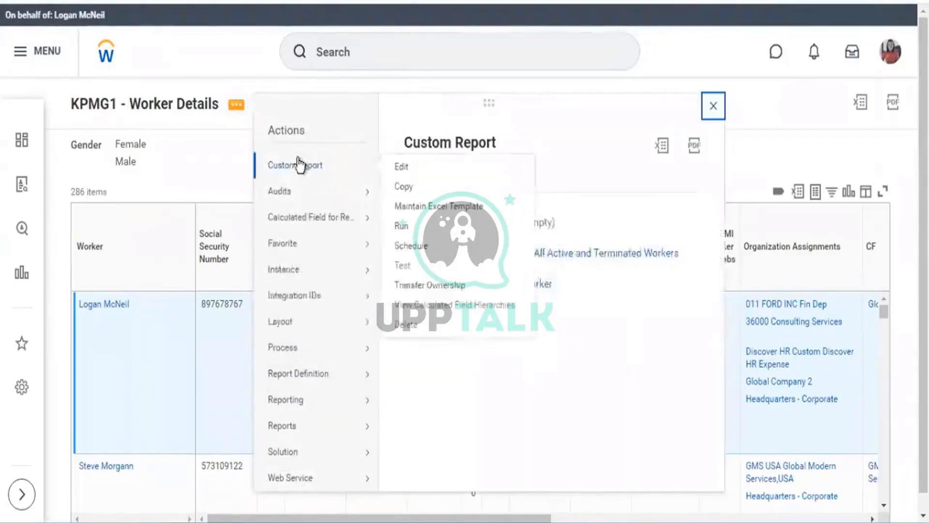
pyautogui.click(401, 226)
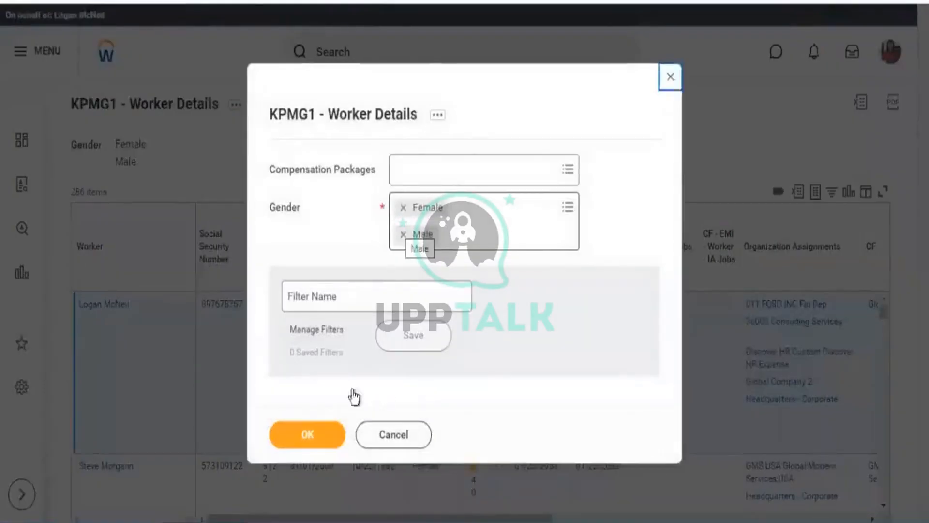
pyautogui.click(317, 434)
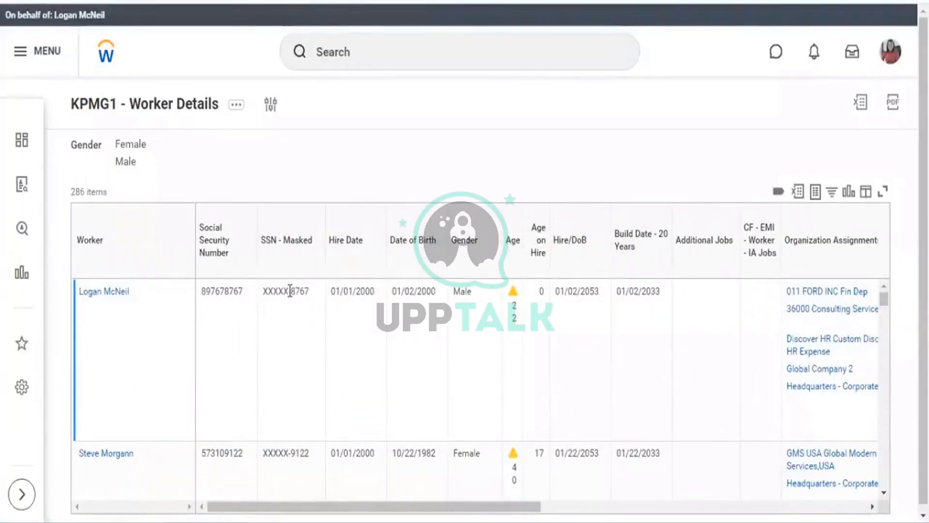
# Examine the SSN - Masked column in the report output, checking the masked prefix and last four digits across several workers
pyautogui.doubleClick(307, 288)
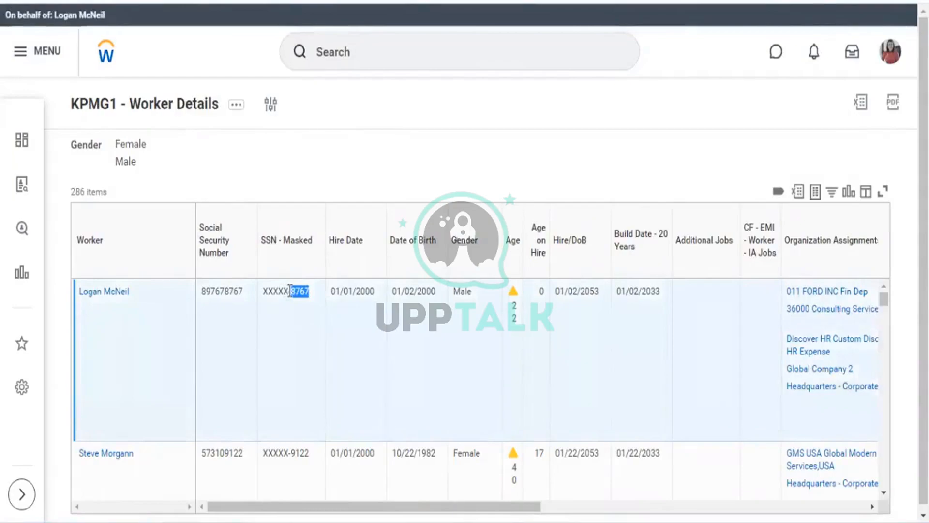
pyautogui.moveTo(289, 291); pyautogui.dragTo(259, 288)
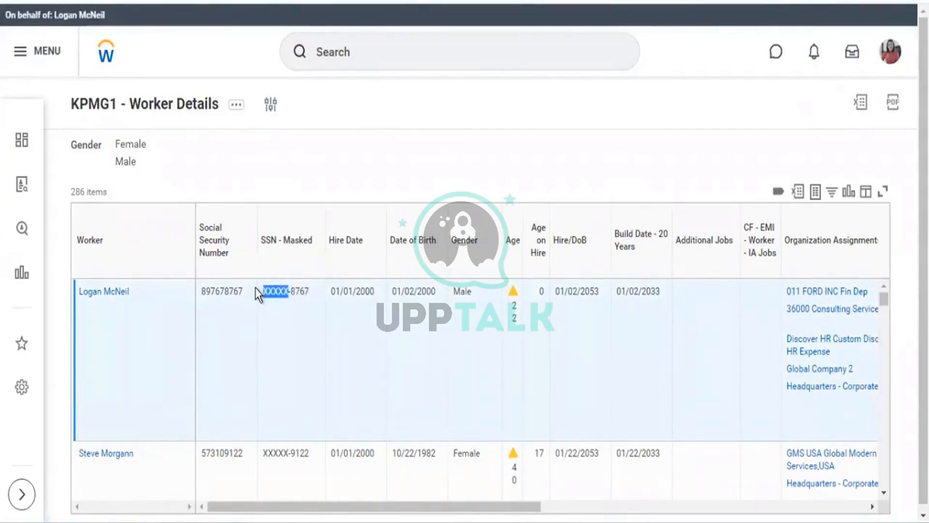
pyautogui.click(312, 289)
pyautogui.moveTo(312, 290); pyautogui.dragTo(260, 292)
pyautogui.scroll(-3, 291, 387)
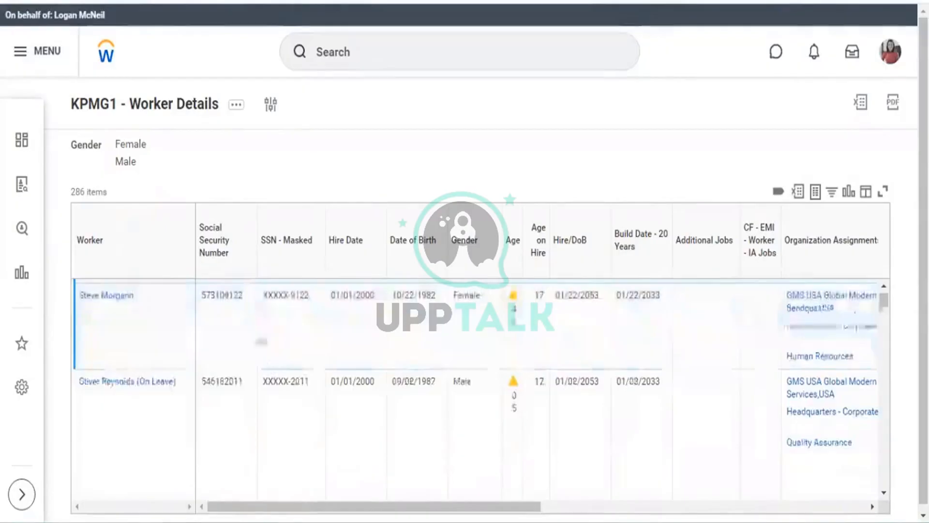
pyautogui.moveTo(267, 296); pyautogui.dragTo(310, 298)
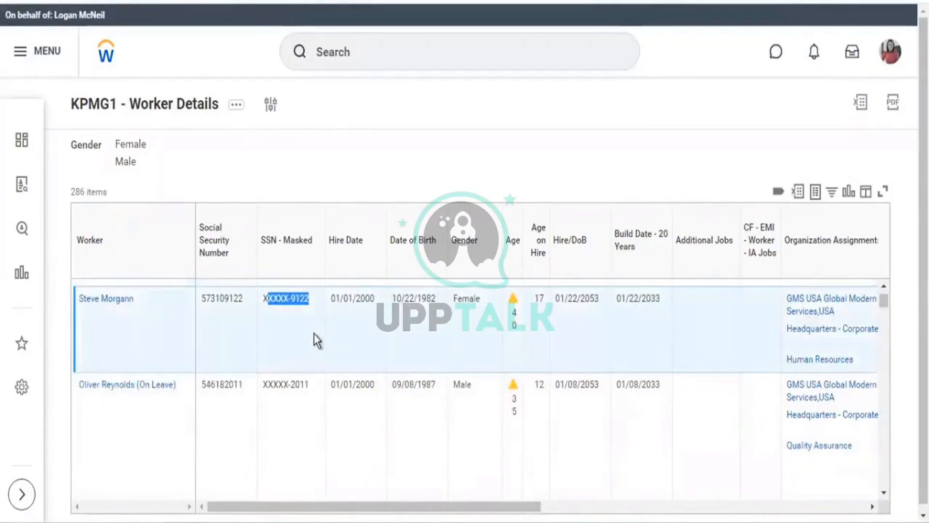
pyautogui.scroll(-3, 313, 330)
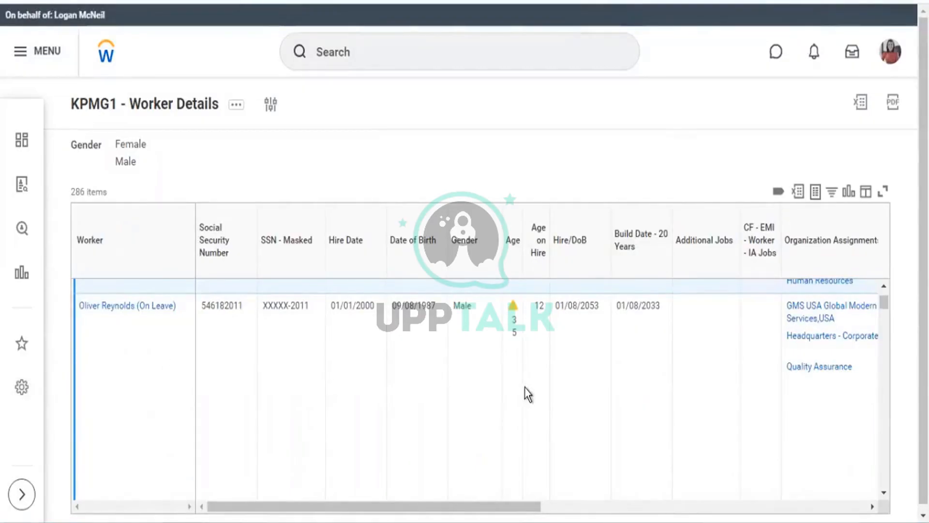
pyautogui.scroll(-3, 525, 387)
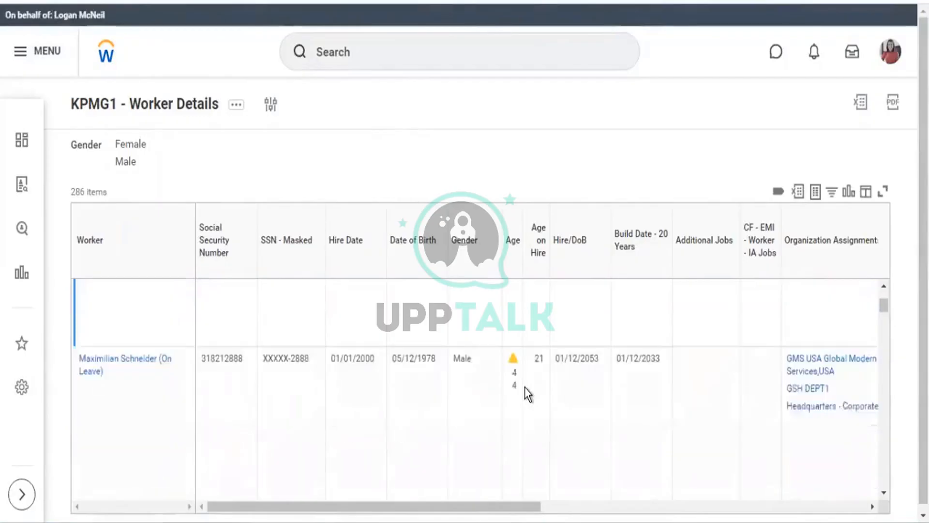
pyautogui.scroll(-3, 525, 387)
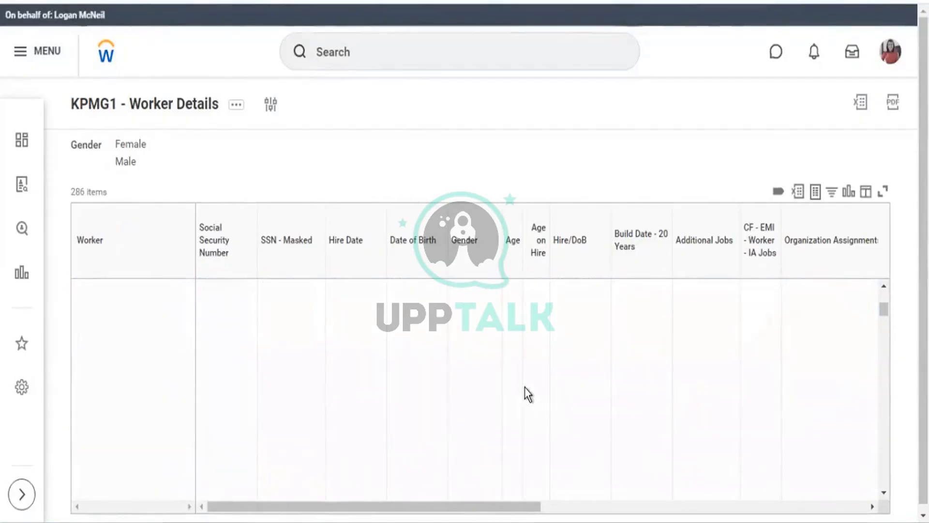
# Go through more workers in the report output, and open the KPMG1 - Worker Details custom report for editing
pyautogui.scroll(-2, 525, 387)
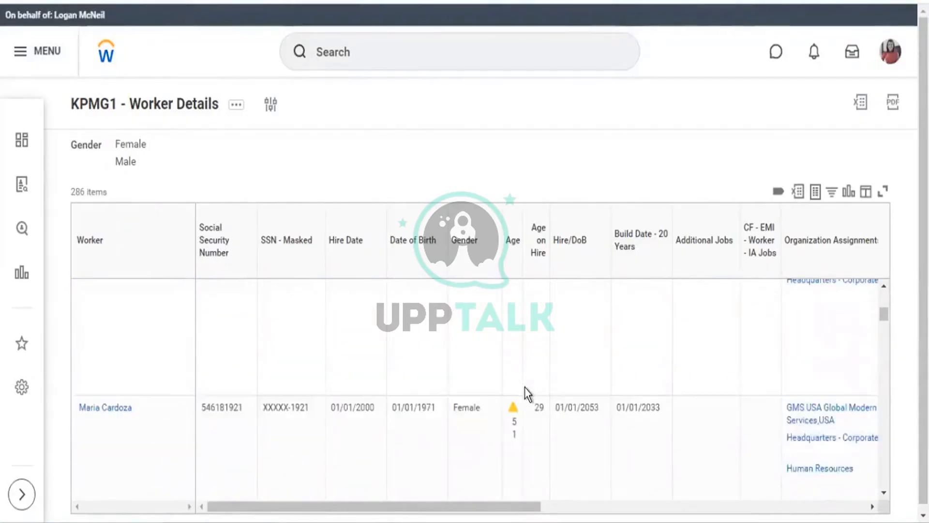
pyautogui.scroll(-3, 525, 387)
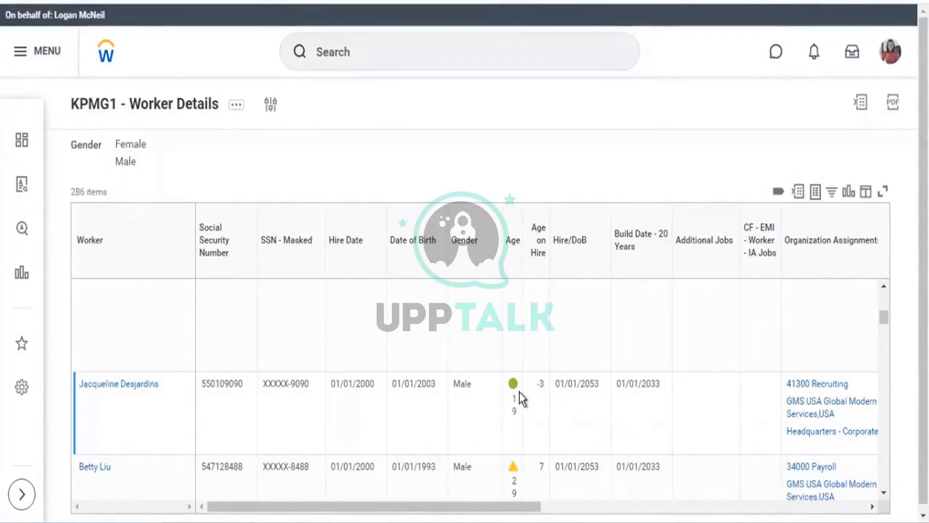
pyautogui.scroll(-3, 517, 399)
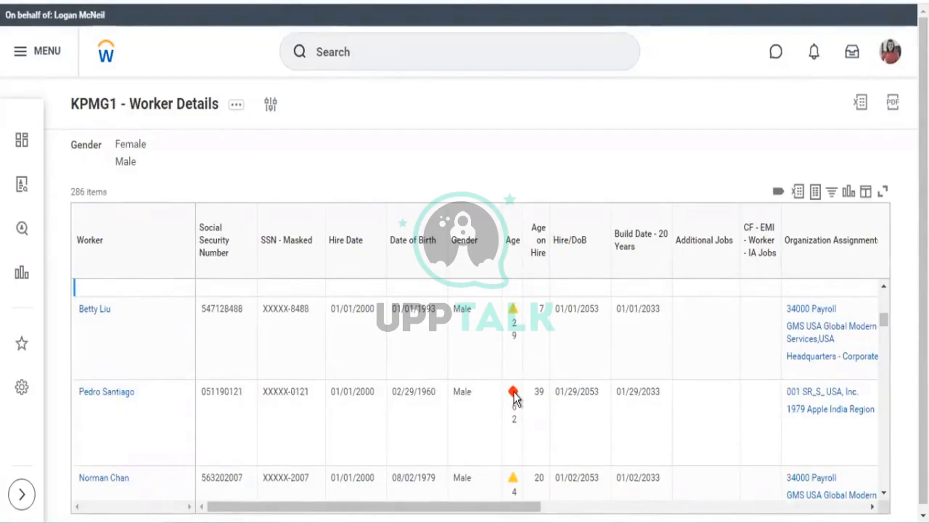
pyautogui.scroll(15, 514, 392)
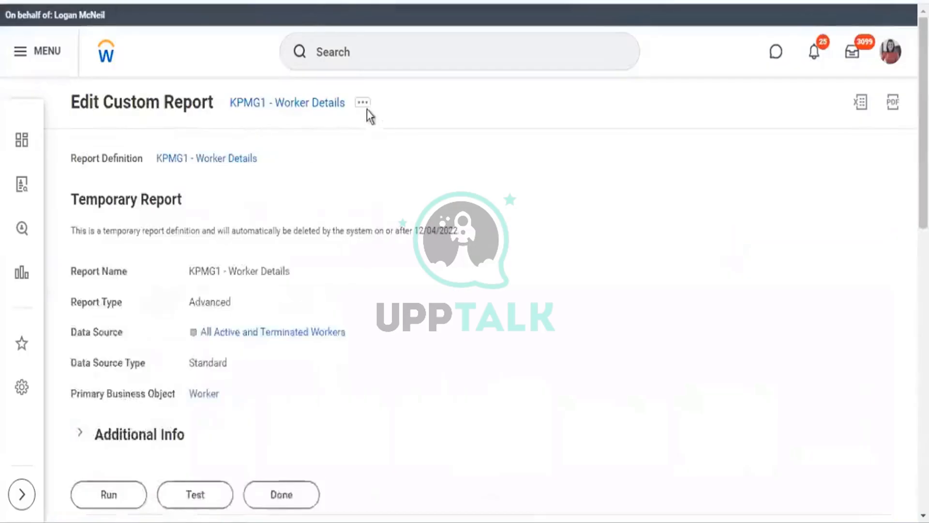
pyautogui.click(363, 103)
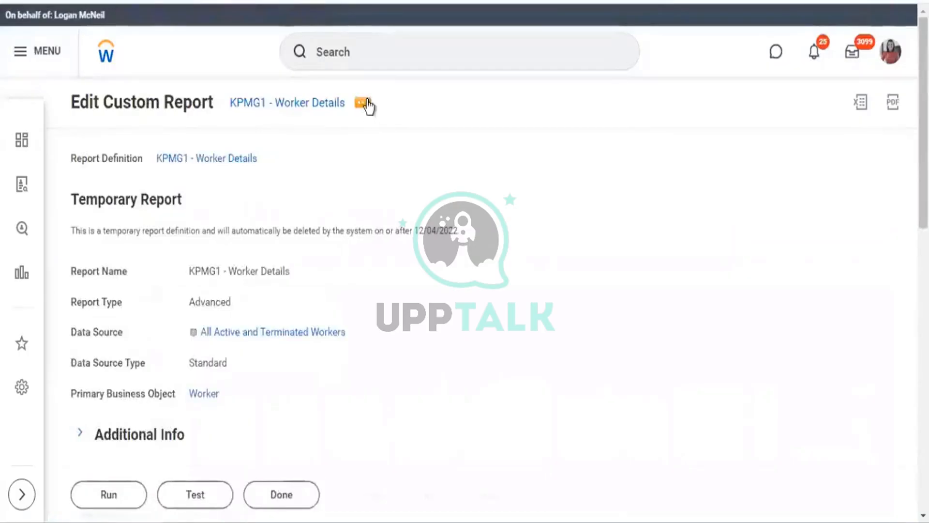
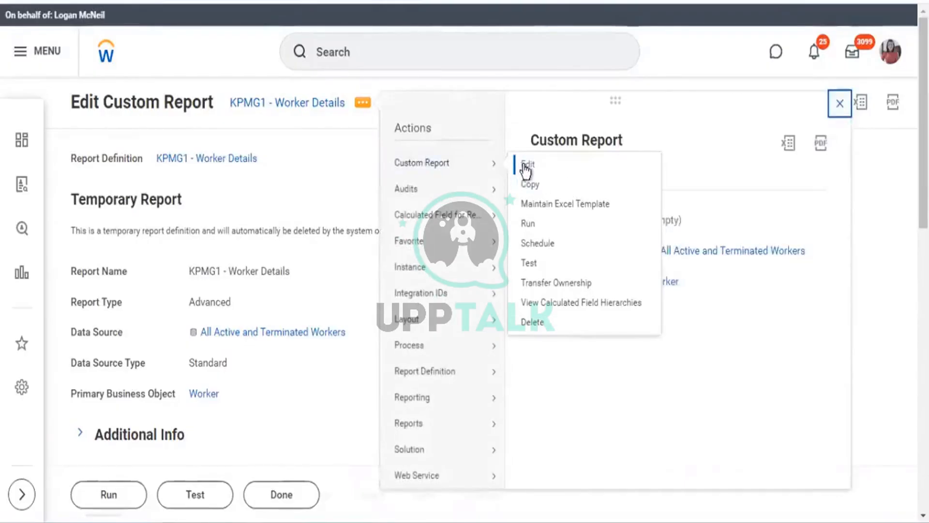
pyautogui.click(527, 167)
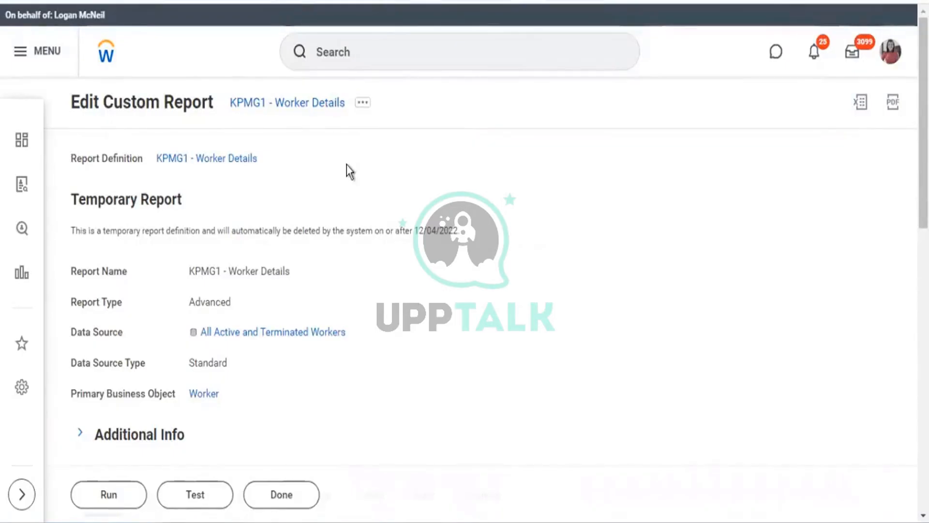
# Add a column row after Total Compensation (LC) and set its business object to Addresses
pyautogui.scroll(-8, 422, 238)
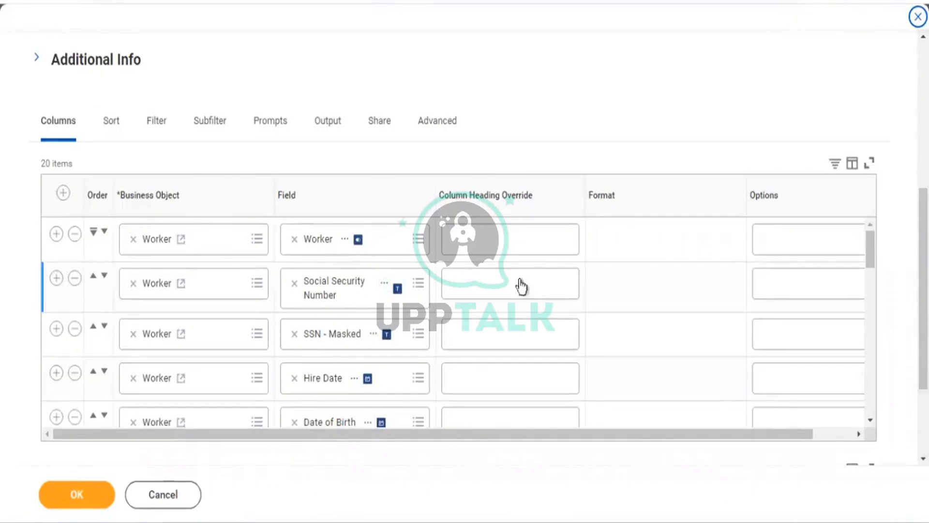
pyautogui.scroll(-10, 506, 283)
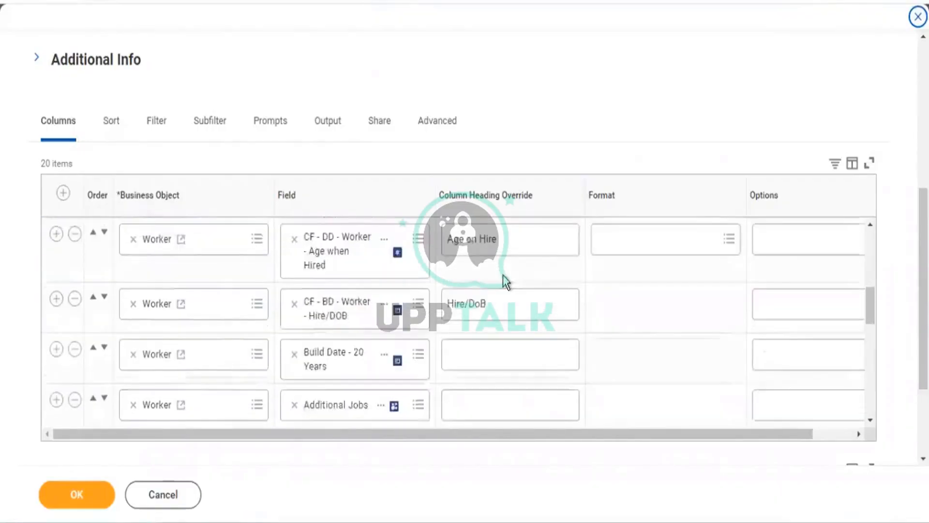
pyautogui.scroll(-5, 506, 284)
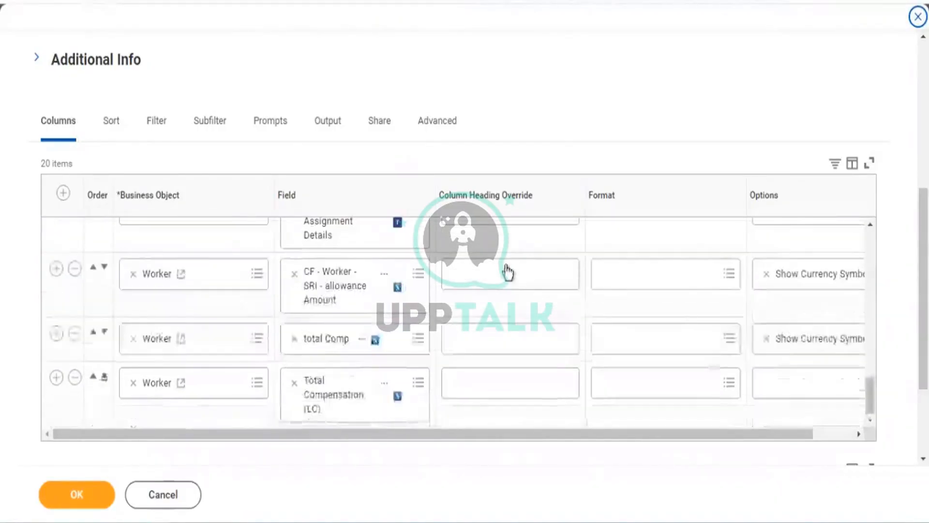
pyautogui.scroll(-3, 506, 271)
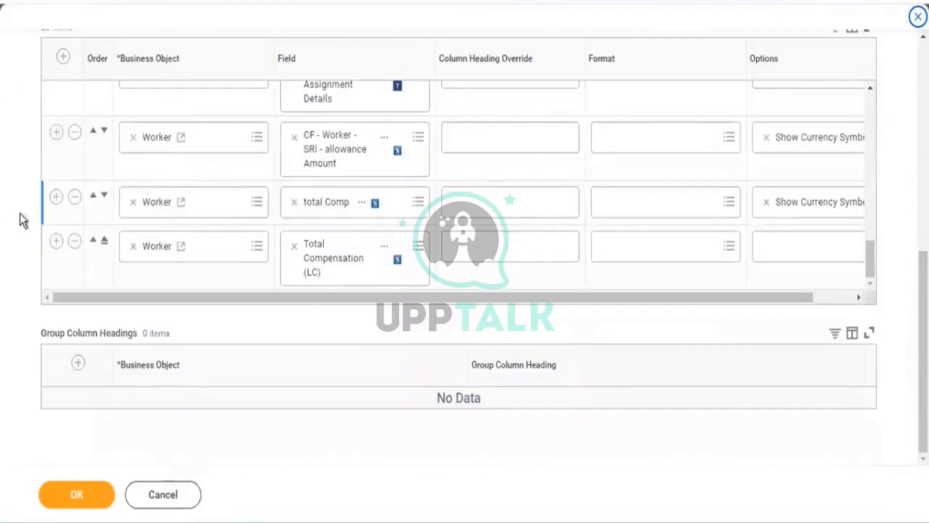
pyautogui.click(56, 240)
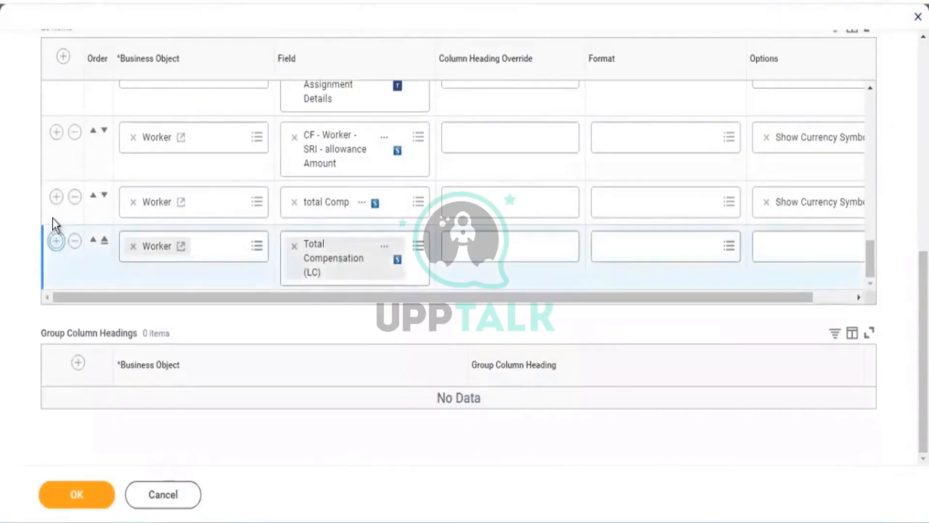
pyautogui.scroll(-2, 325, 155)
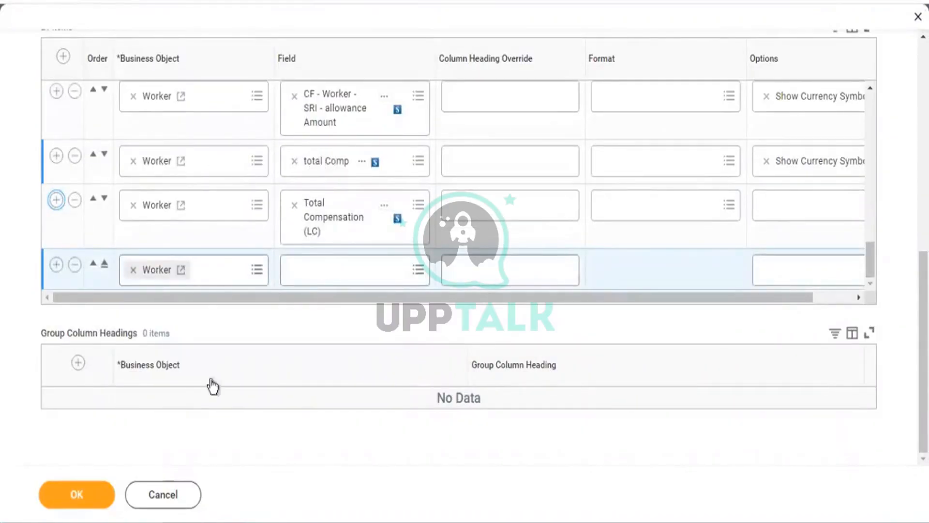
pyautogui.click(133, 270)
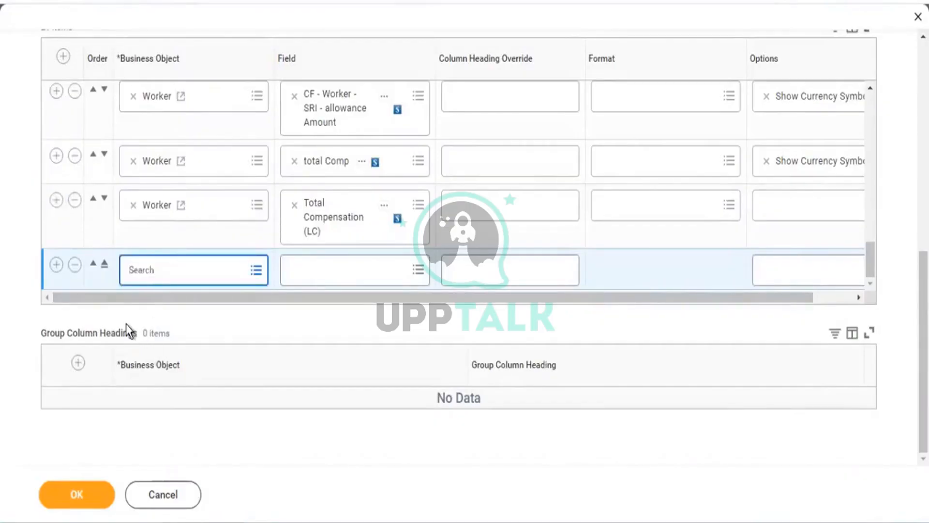
pyautogui.write('address')
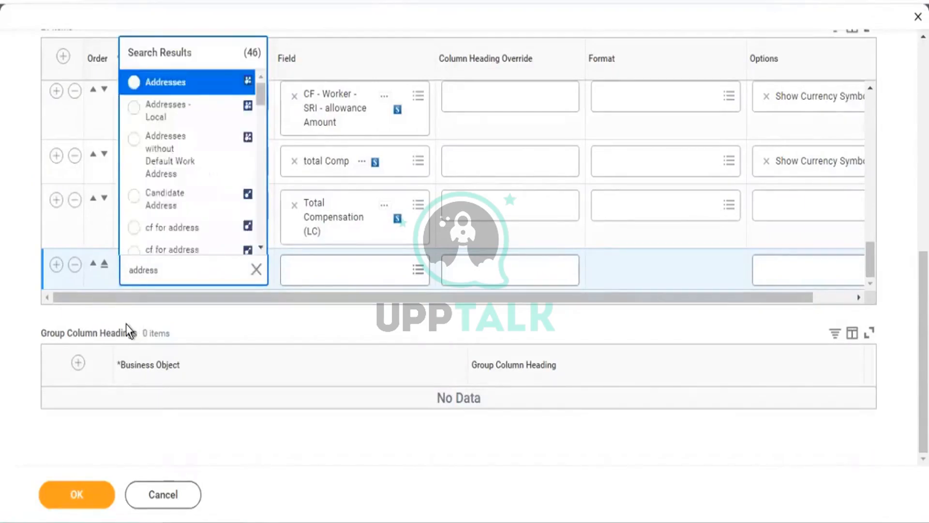
pyautogui.press('Return')
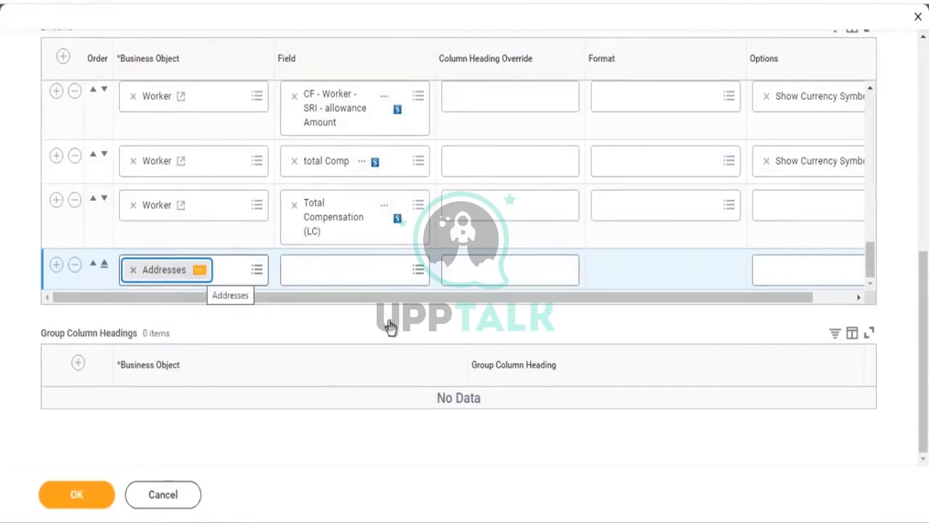
# Set the new Addresses row's field to Address and add another Addresses row beneath it
pyautogui.click(333, 269)
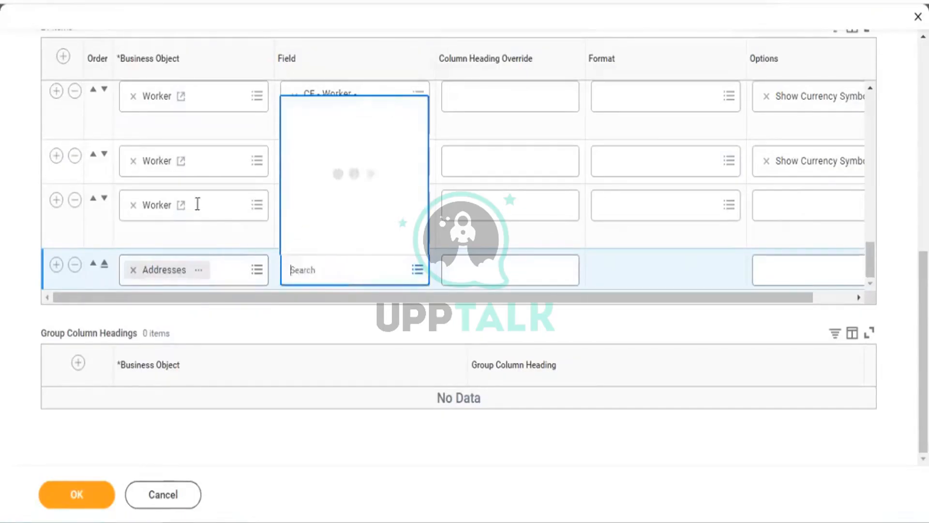
pyautogui.write('addres')
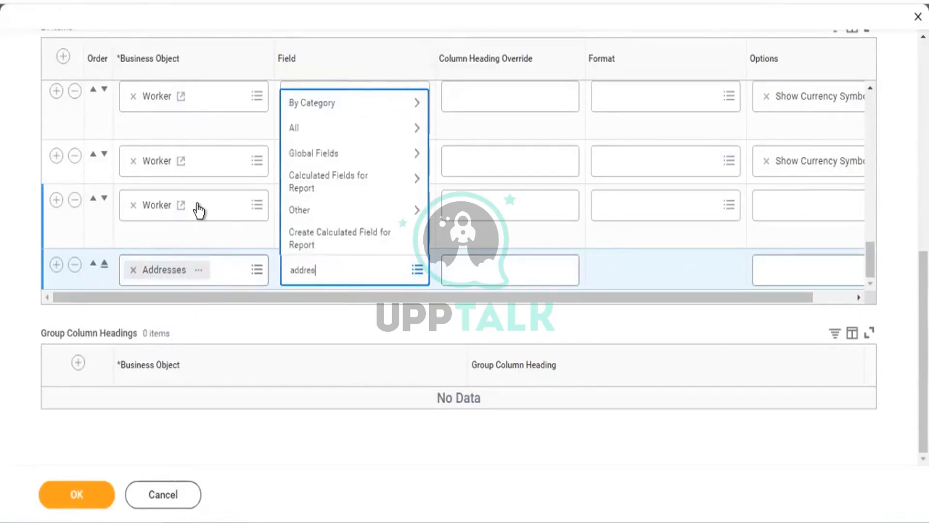
pyautogui.write('s')
pyautogui.press('Return')
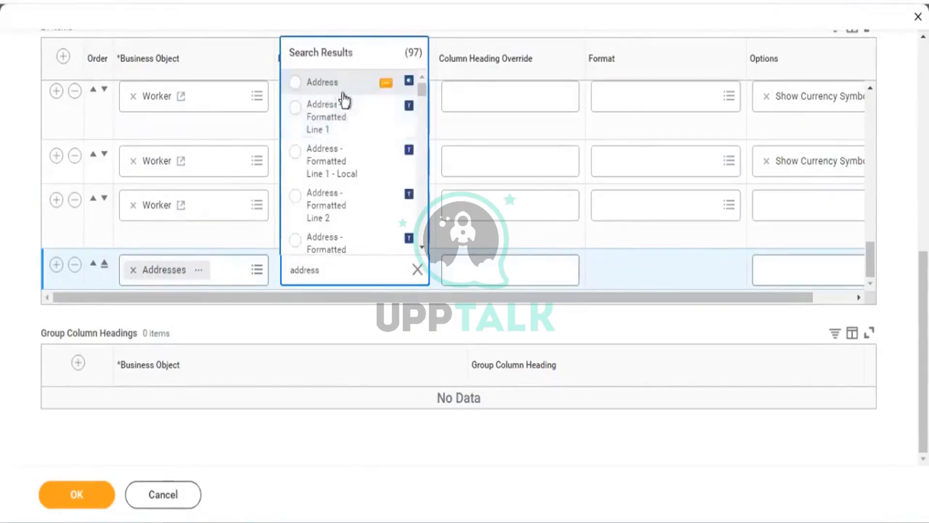
pyautogui.click(332, 85)
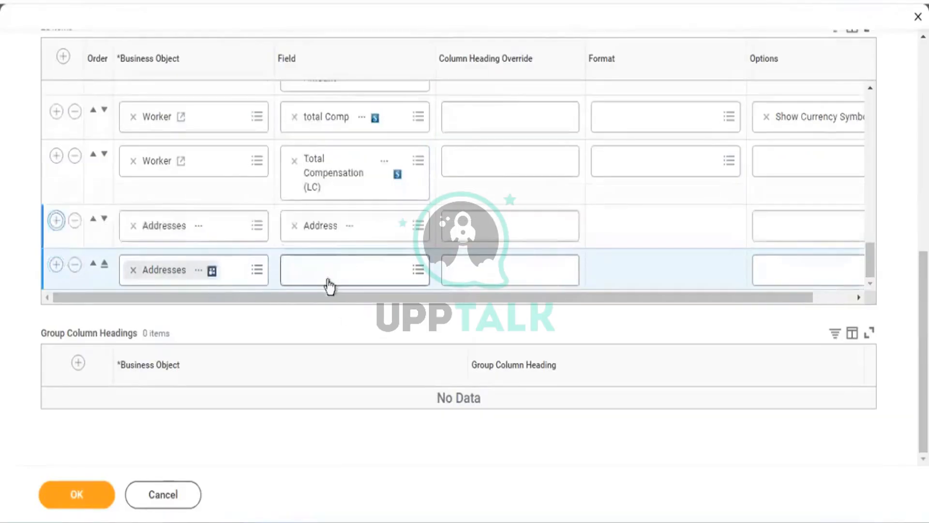
# Set the second Addresses row's field to Country and save the custom report
pyautogui.click(325, 271)
pyautogui.write('c')
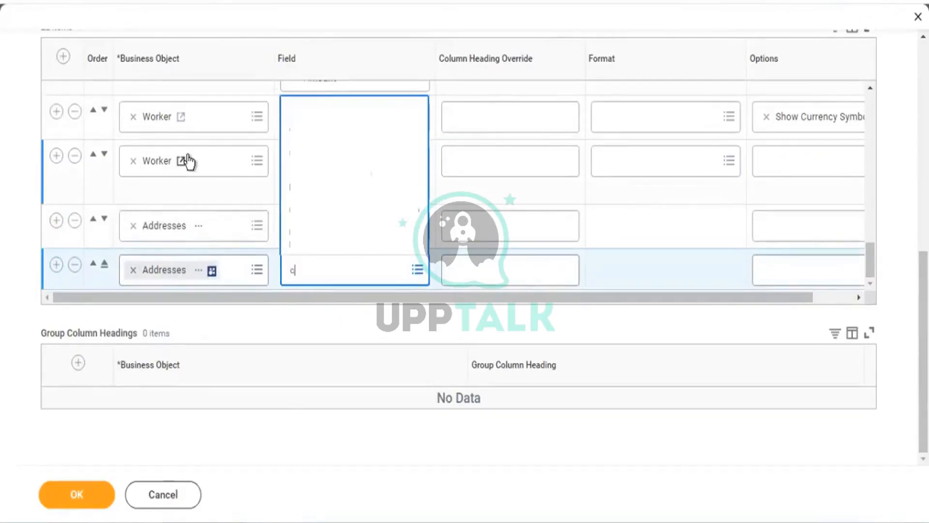
pyautogui.write('ountry')
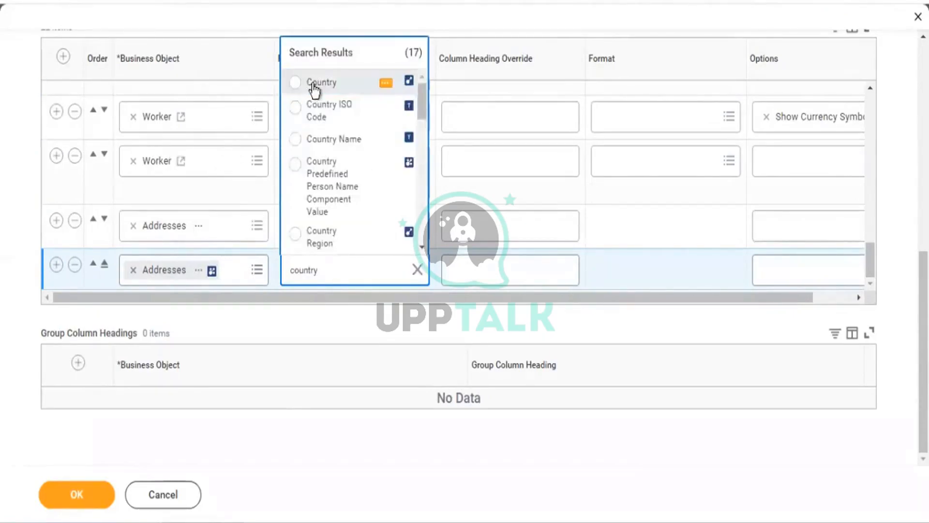
pyautogui.press('Return')
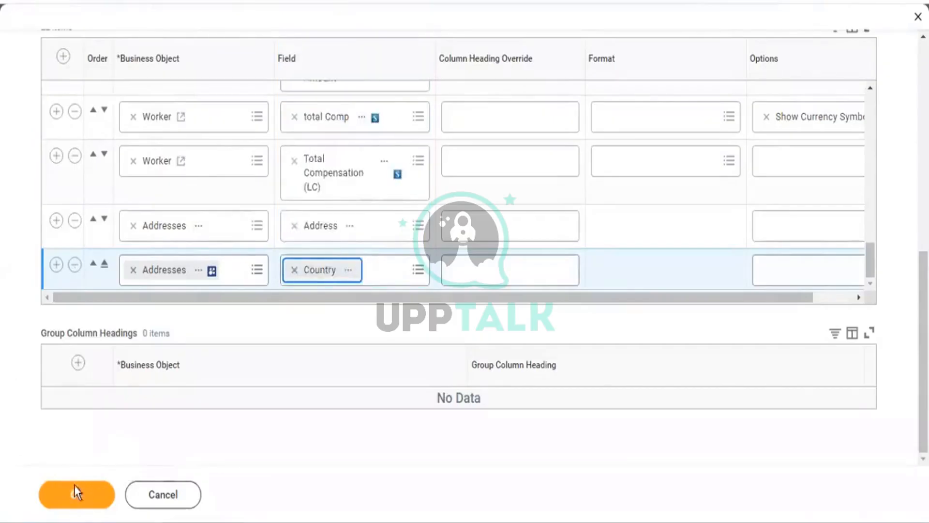
pyautogui.click(73, 496)
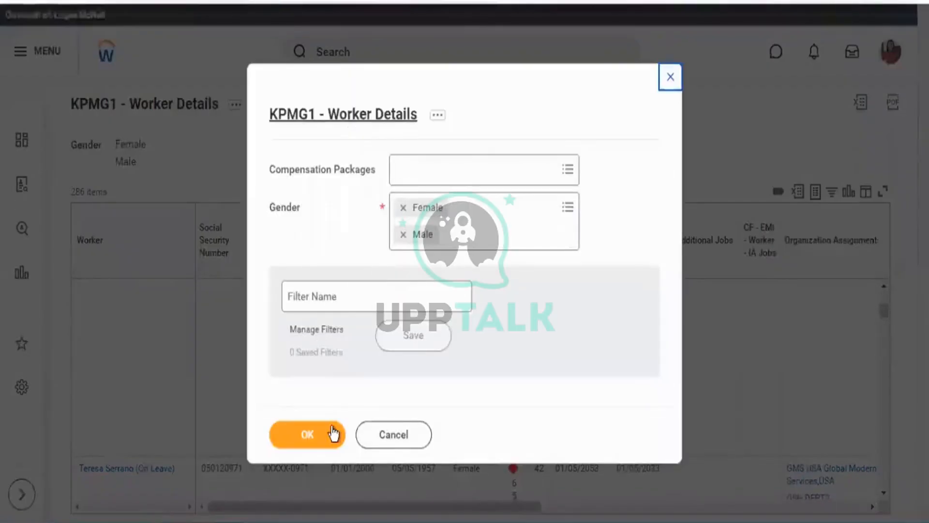
# Run KPMG1 - Worker Details with the Female and Male gender values, and review the saved definition's column list including the Addresses rows
pyautogui.click(333, 433)
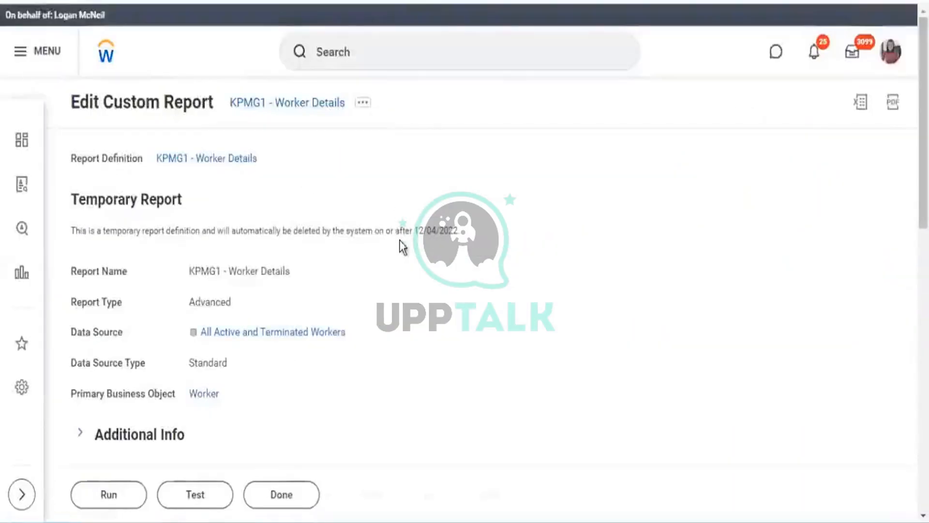
pyautogui.scroll(-6, 402, 244)
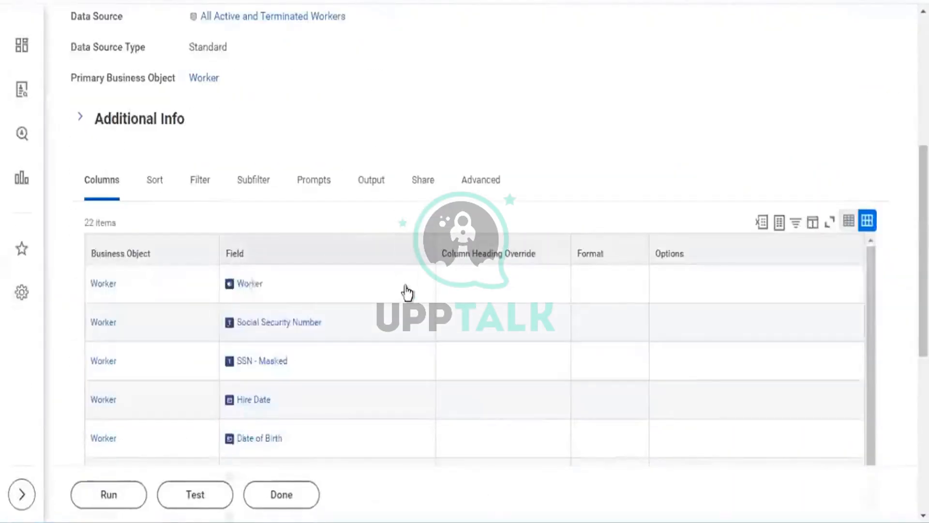
pyautogui.scroll(-10, 407, 292)
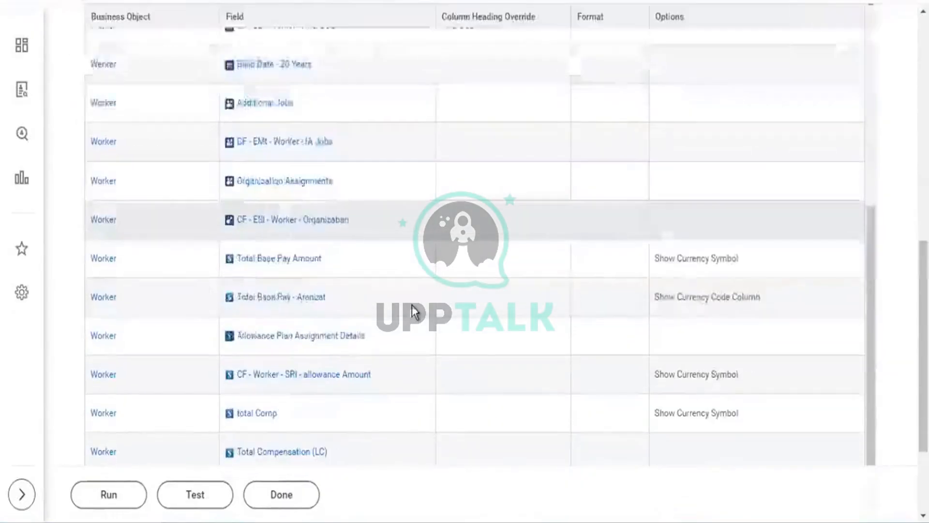
pyautogui.scroll(-2, 416, 300)
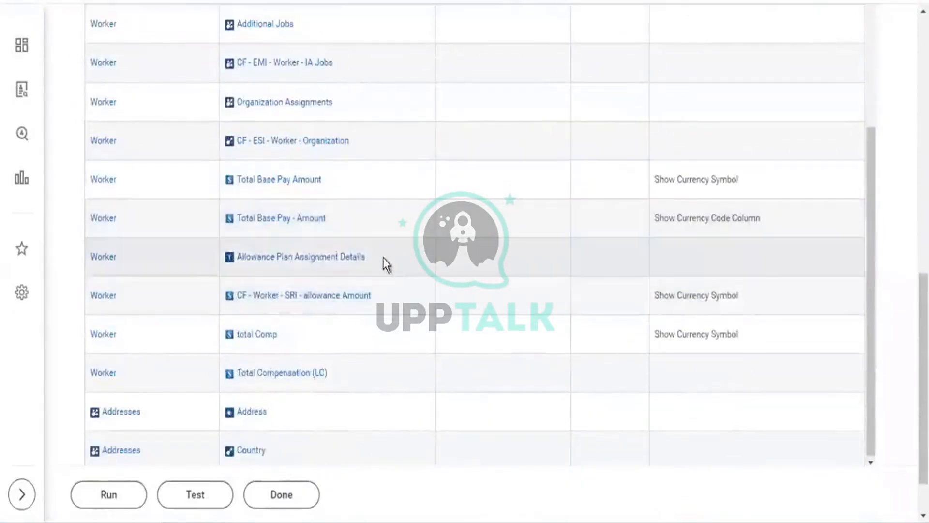
pyautogui.scroll(4, 270, 263)
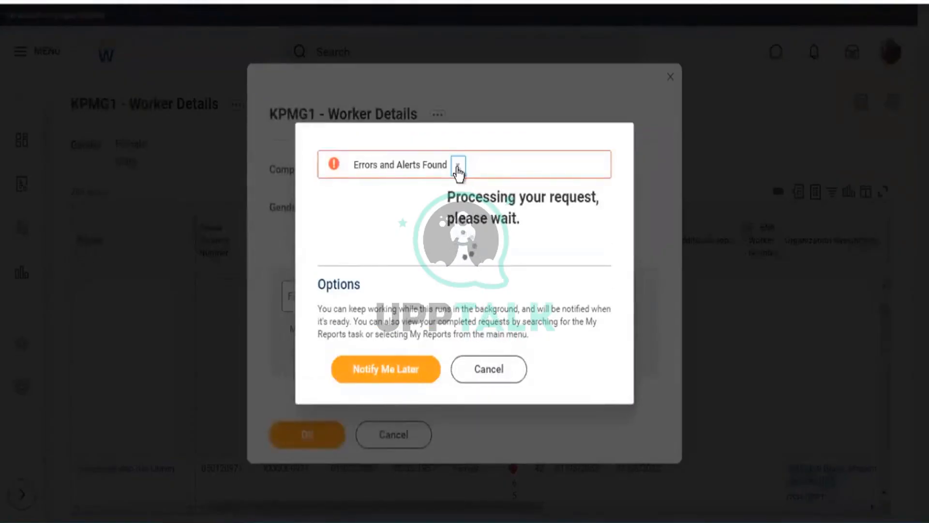
# Expand the report run's error details and copy the name of the worker instance mentioned there
pyautogui.click(458, 166)
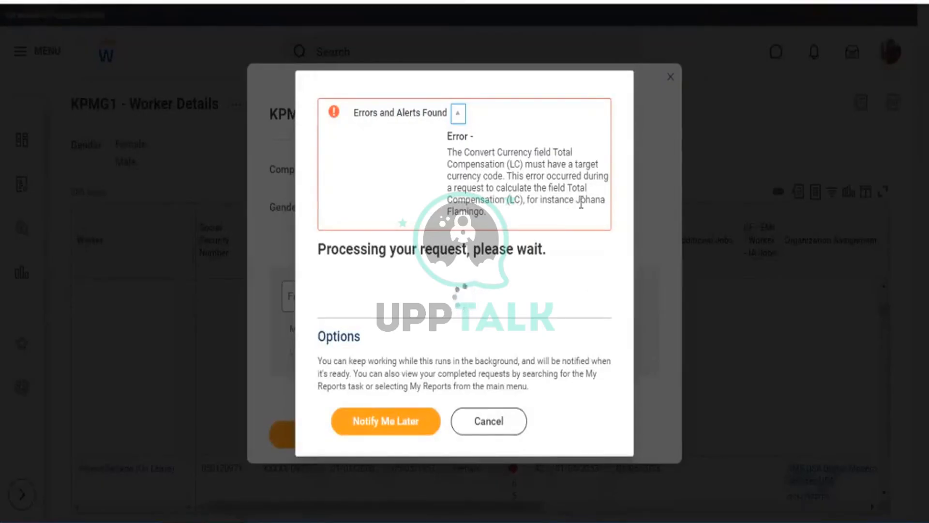
pyautogui.moveTo(576, 200); pyautogui.dragTo(602, 200)
pyautogui.moveTo(506, 223); pyautogui.dragTo(485, 212)
pyautogui.hotkey('ctrl', 'c')
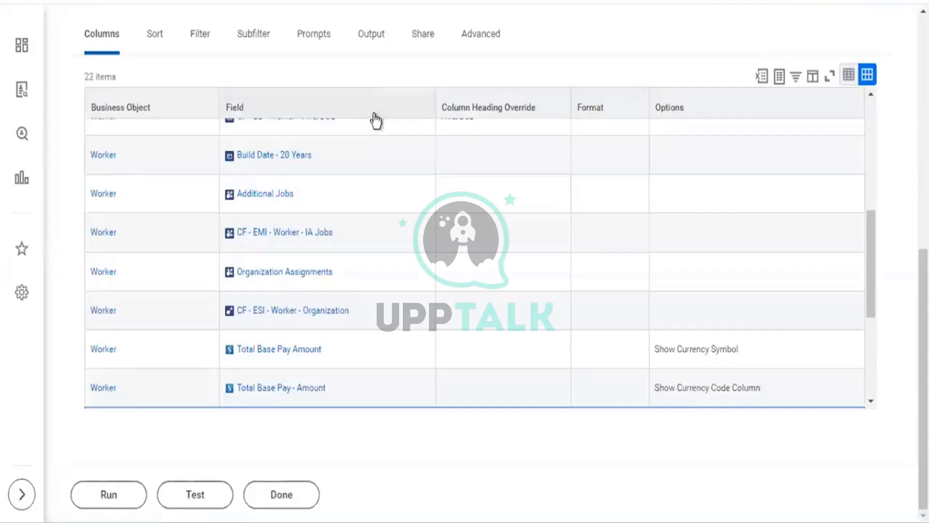
# Search for the worker using the copied name and open that worker's profile
pyautogui.scroll(6, 373, 118)
pyautogui.scroll(6, 461, 92)
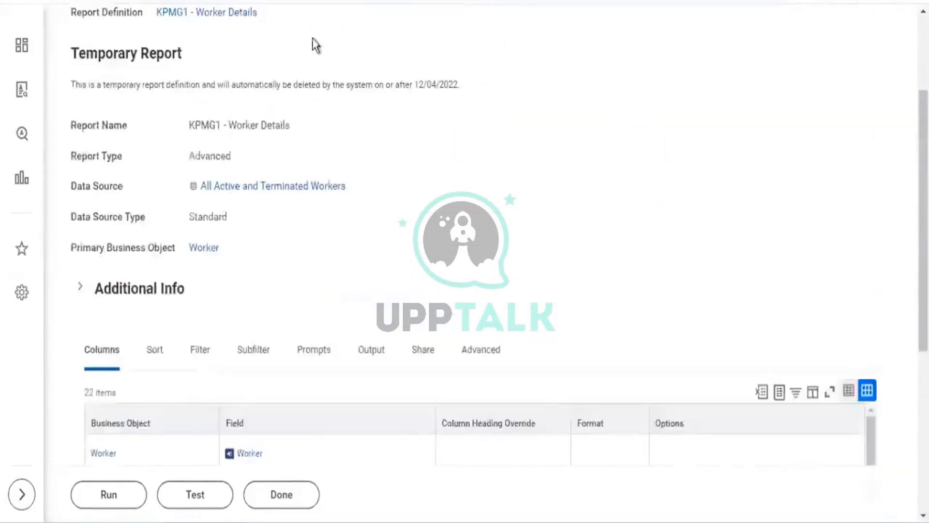
pyautogui.scroll(3, 329, 42)
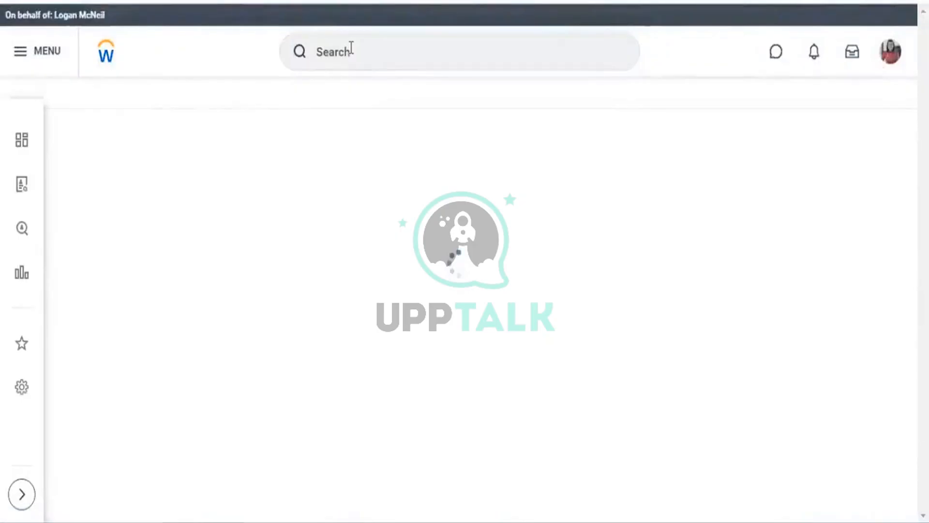
pyautogui.click(352, 48)
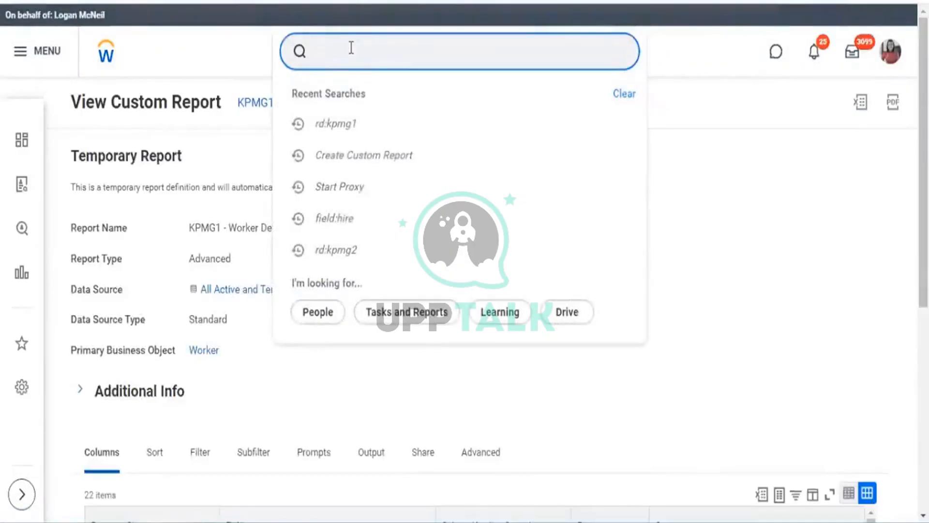
pyautogui.hotkey('ctrl', 'v')
pyautogui.click(283, 78)
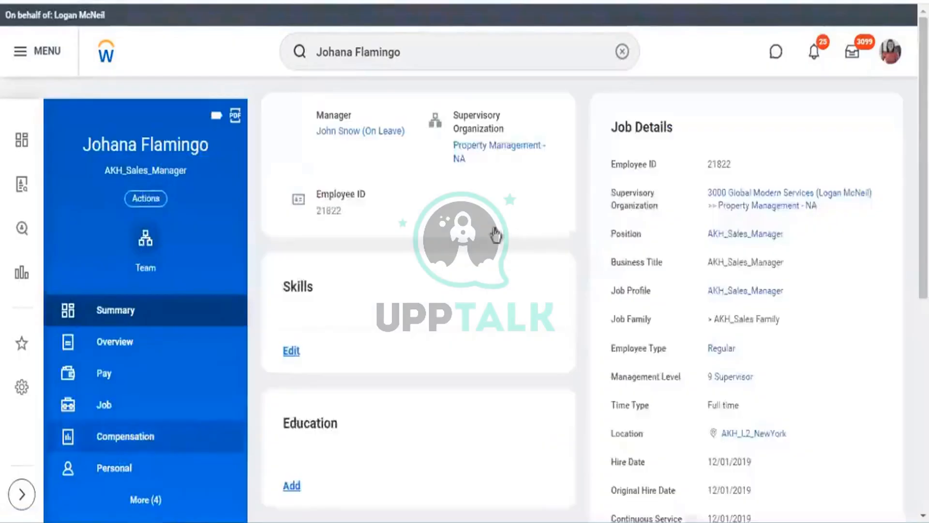
# Check the total base pay and currency in the Compensation section of the worker's profile
pyautogui.click(149, 441)
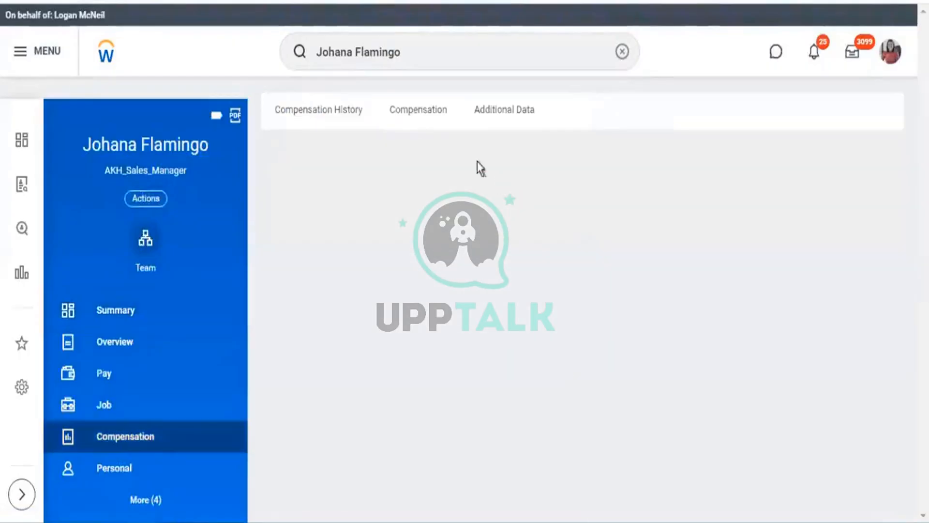
pyautogui.click(419, 109)
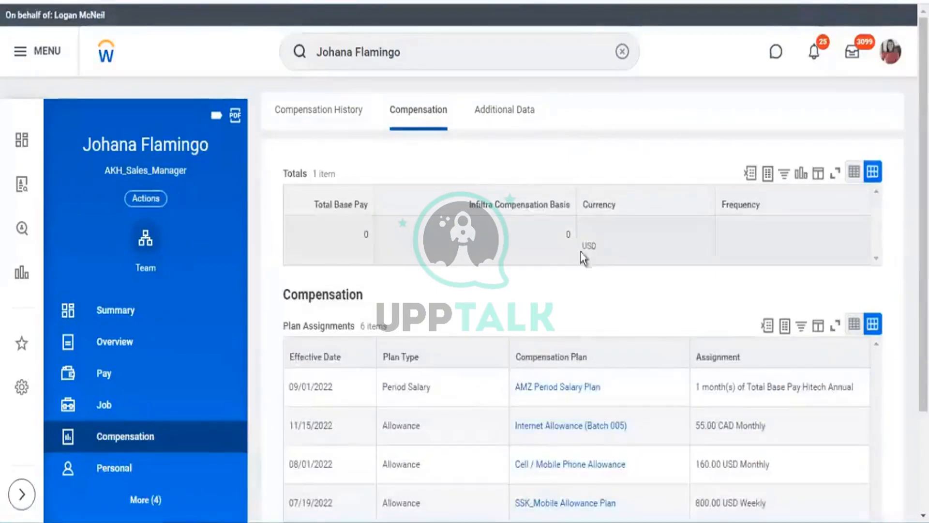
pyautogui.moveTo(573, 234); pyautogui.dragTo(542, 232)
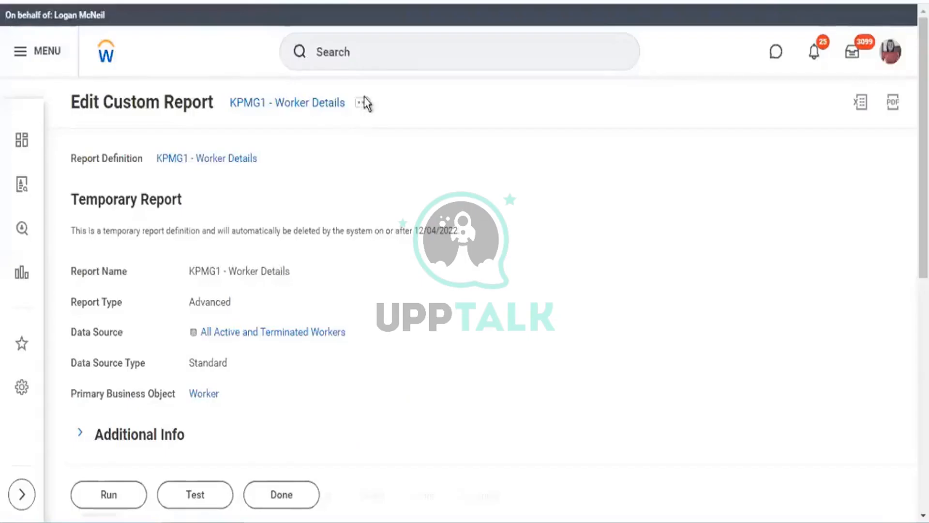
# Edit the KPMG1 - Worker Details custom report and remove its Allowance Plan Assignment Details column
pyautogui.click(363, 102)
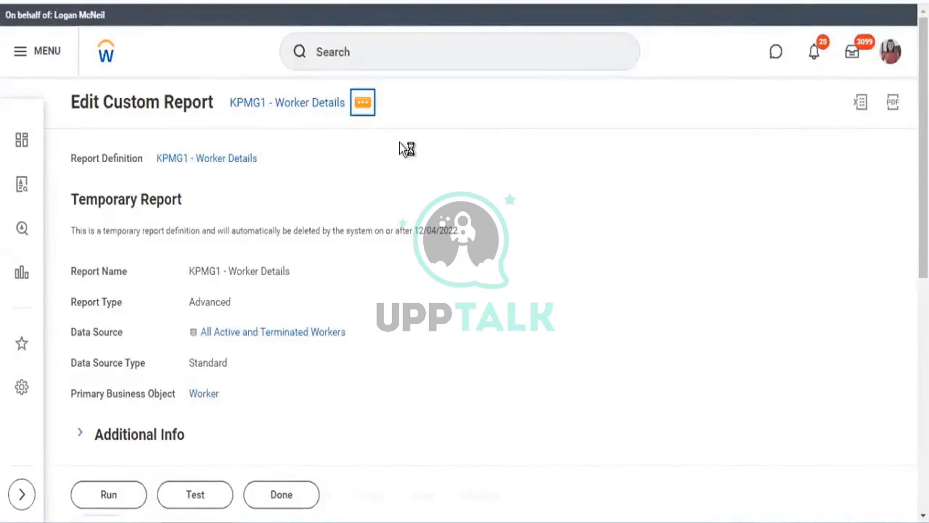
pyautogui.moveTo(425, 156)
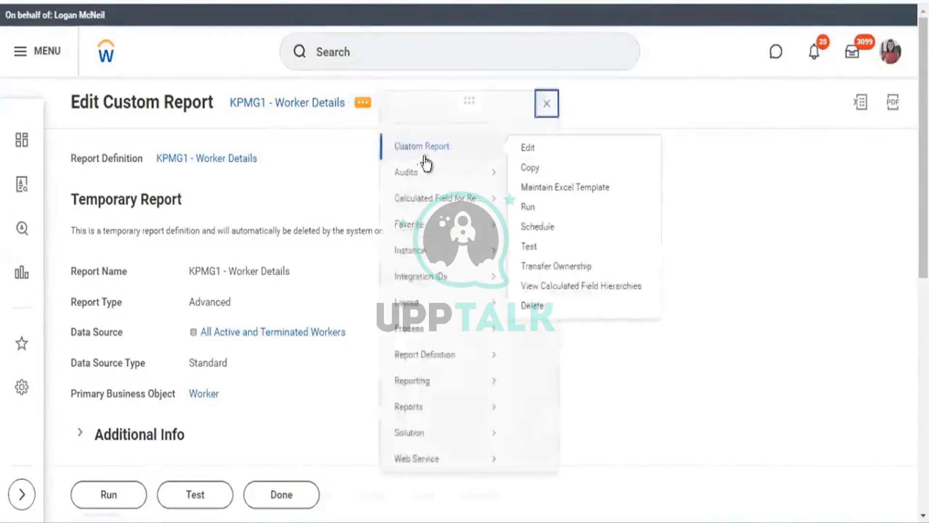
pyautogui.click(422, 162)
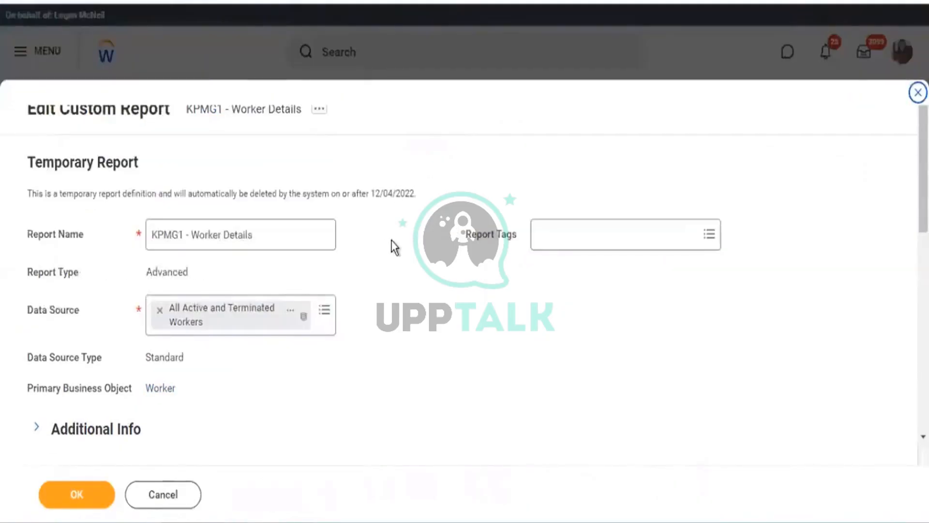
pyautogui.scroll(-15, 395, 242)
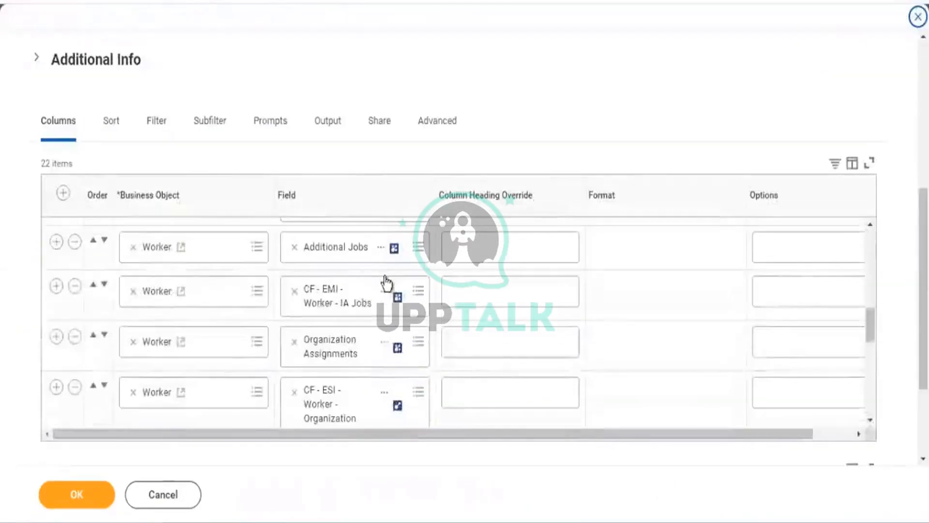
pyautogui.scroll(-3, 286, 315)
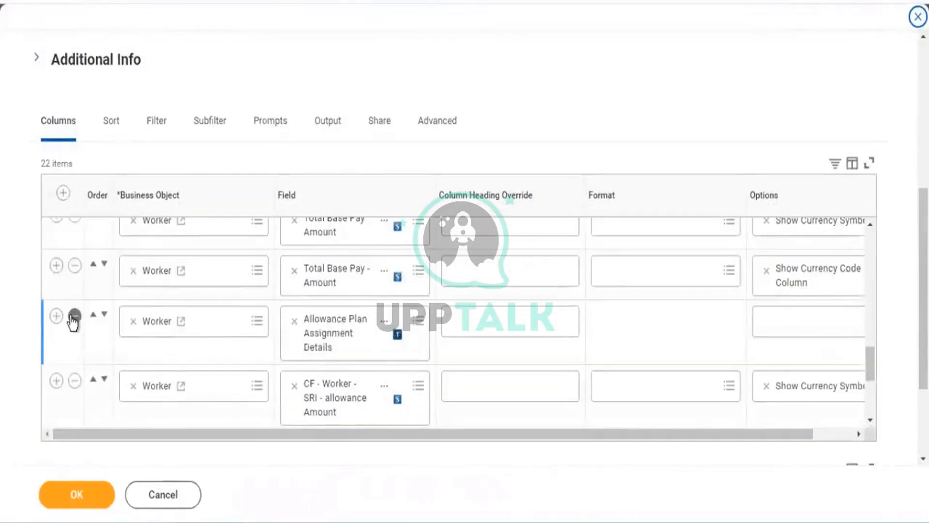
pyautogui.click(73, 319)
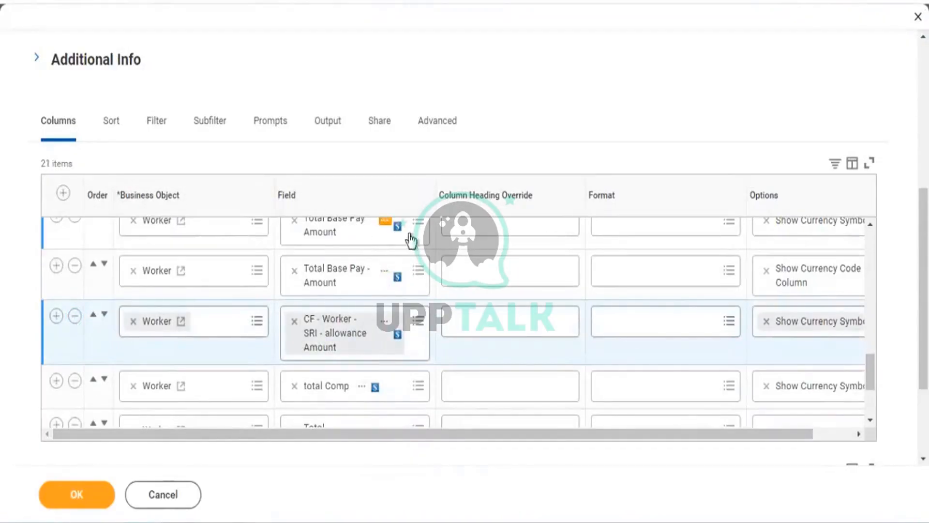
# Copy the Total Base Pay Amount field name and use it as the field of a new instance filter condition
pyautogui.rightClick(415, 276)
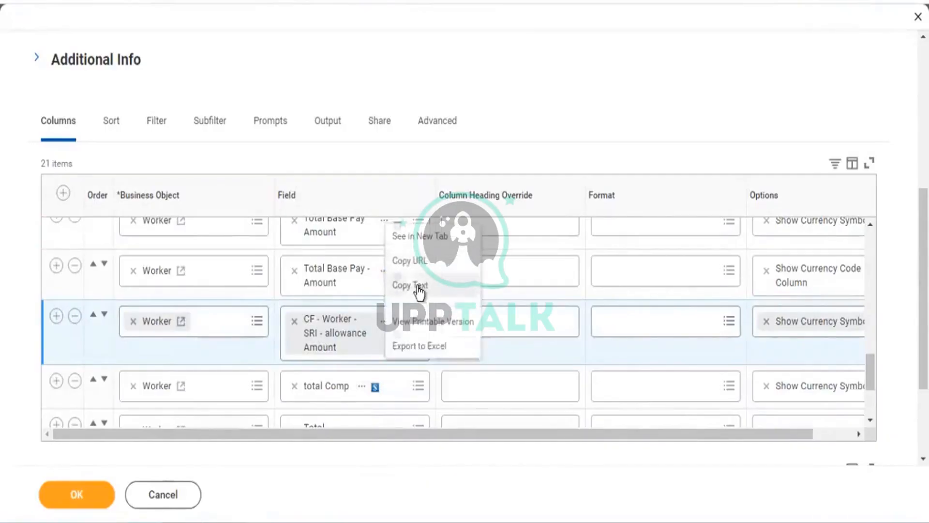
pyautogui.click(154, 121)
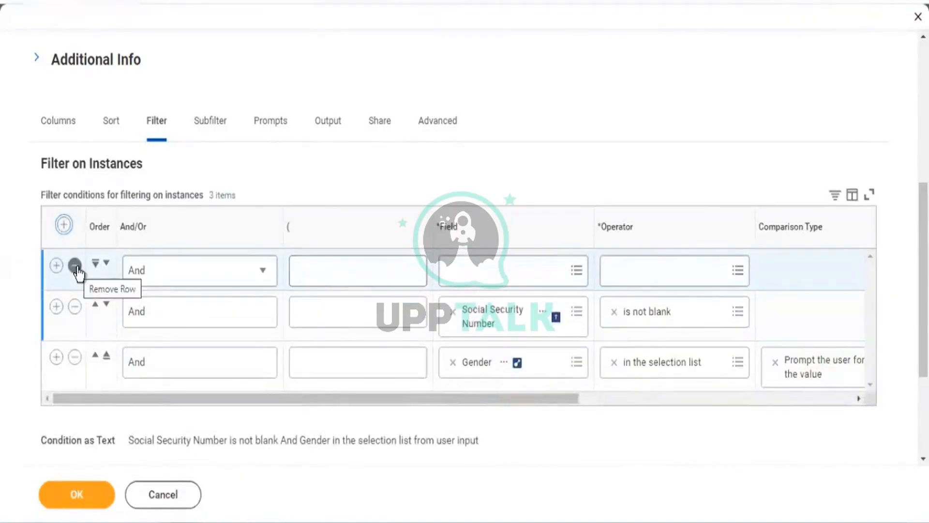
pyautogui.click(445, 268)
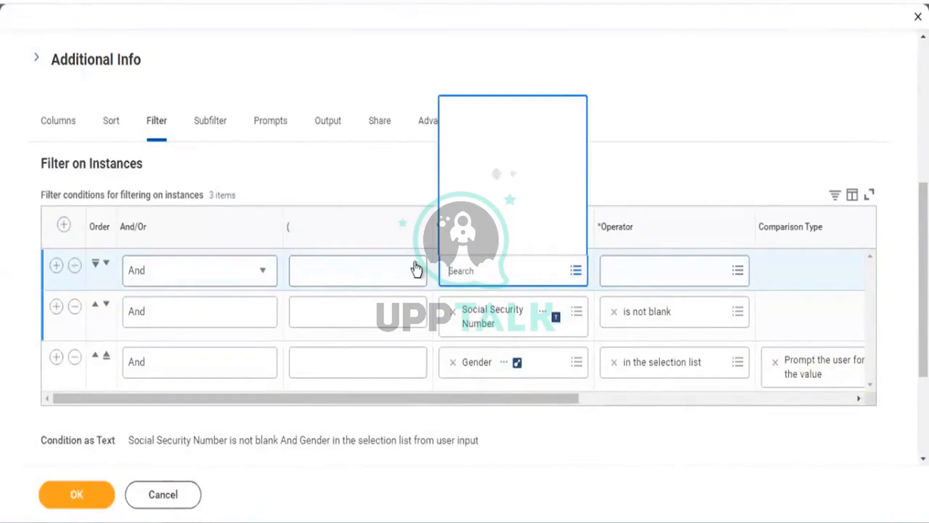
pyautogui.hotkey('ctrl', 'v')
pyautogui.press('Return')
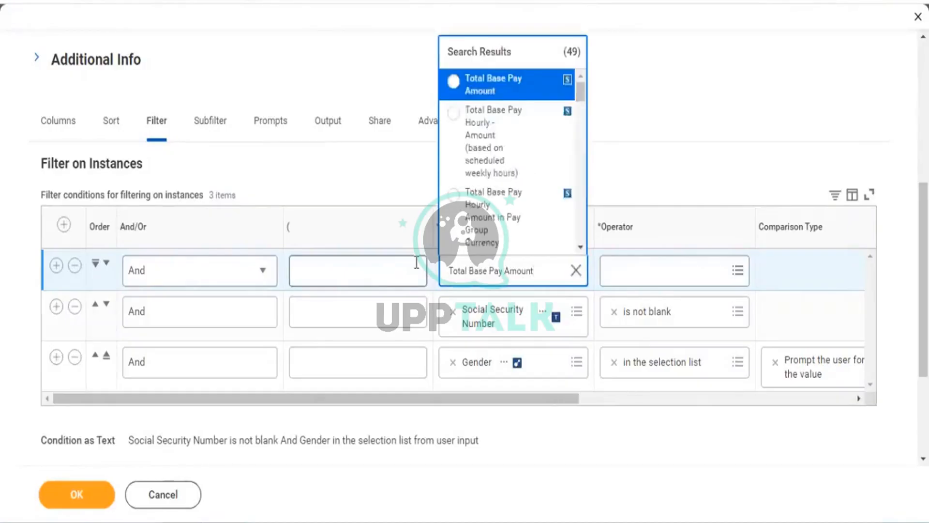
pyautogui.press('Return')
pyautogui.press('Tab')
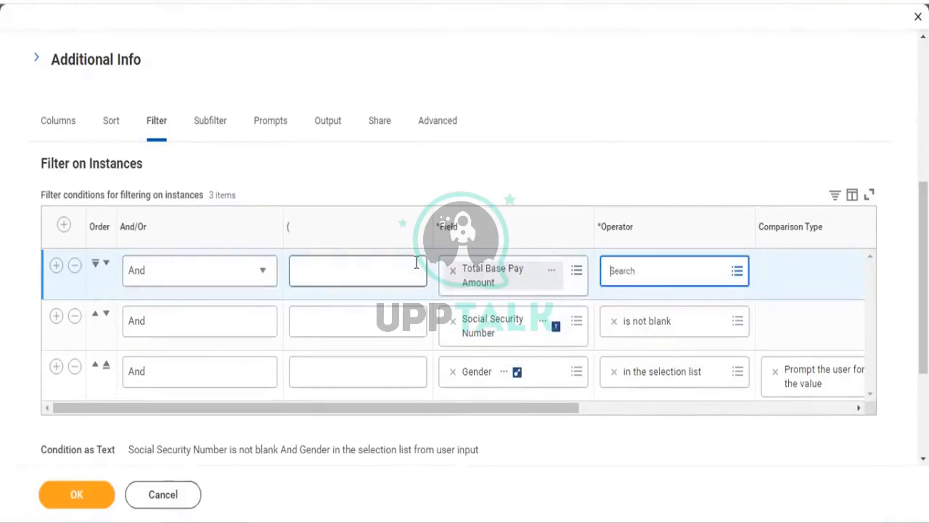
# Set the Total Base Pay Amount condition's operator to greater than and remove the Social Security Number filter condition
pyautogui.press('Return')
pyautogui.press('Return')
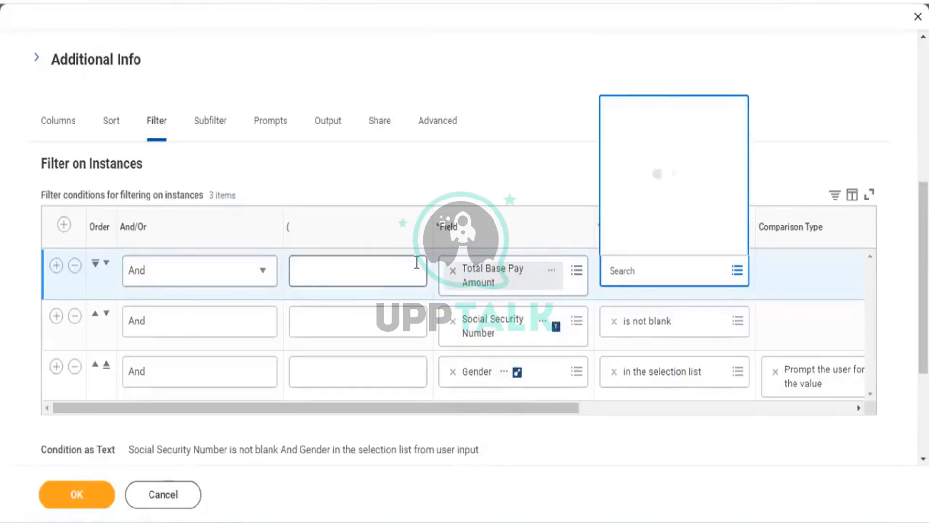
pyautogui.press('Down')
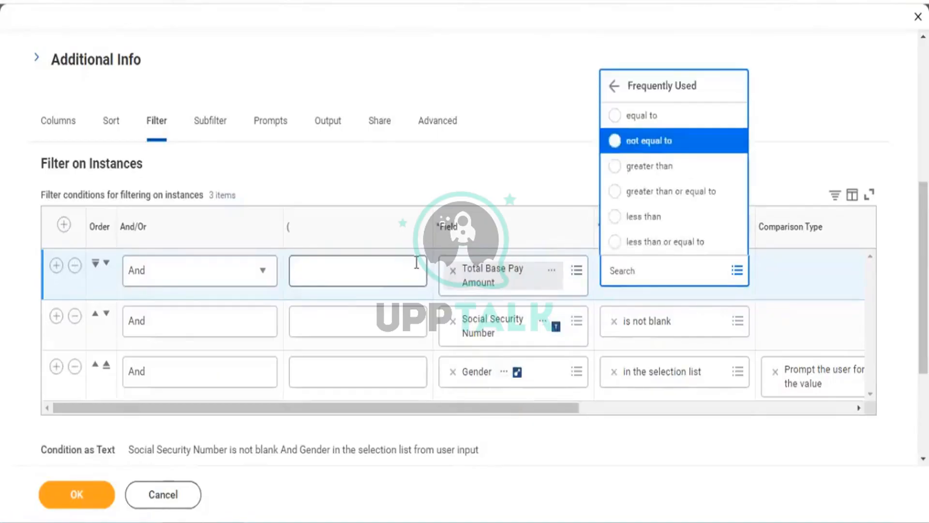
pyautogui.press('Down')
pyautogui.press('Return')
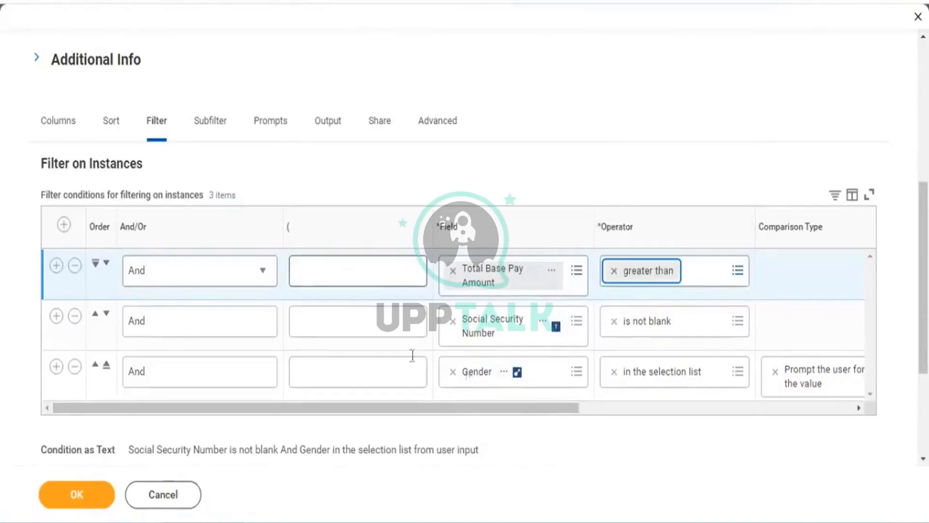
pyautogui.moveTo(742, 429); pyautogui.dragTo(113, 402)
pyautogui.click(74, 316)
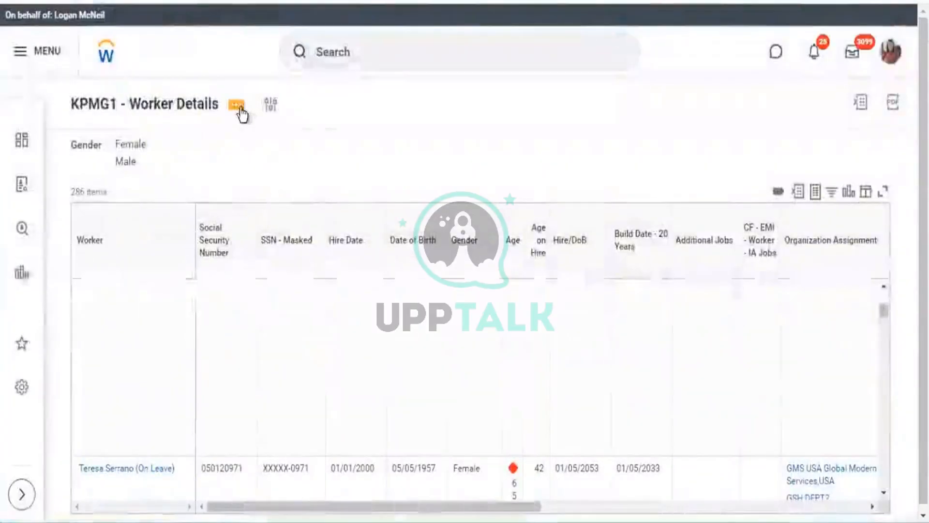
# Rerun KPMG1 - Worker Details with the Female and Male gender values
pyautogui.click(272, 106)
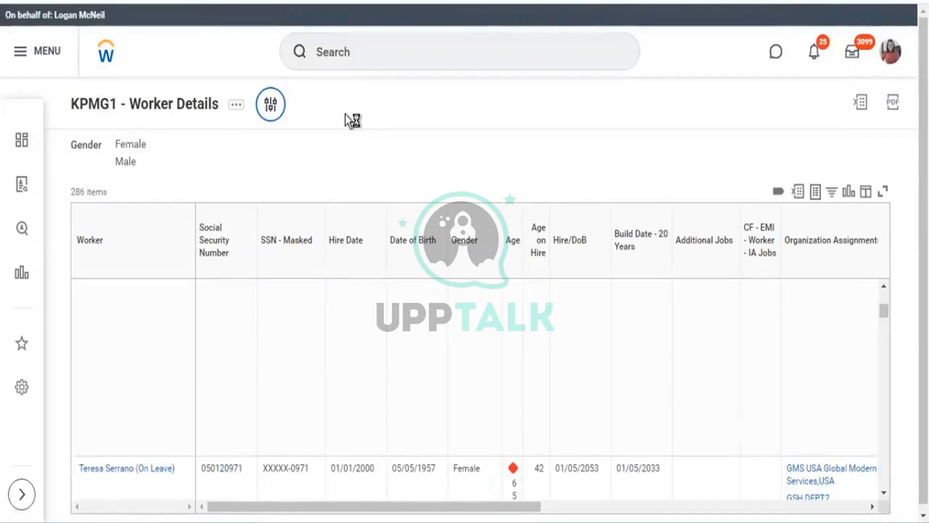
pyautogui.click(237, 108)
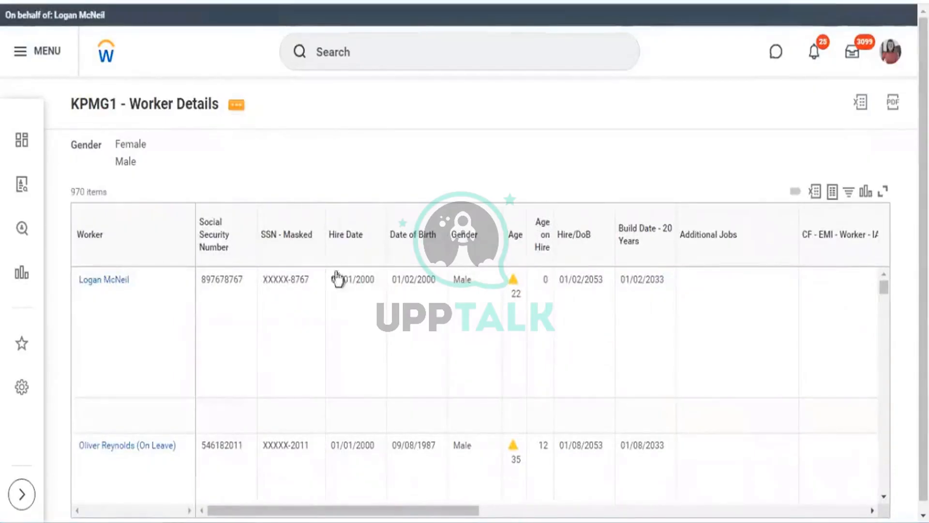
pyautogui.moveTo(442, 511); pyautogui.dragTo(765, 509)
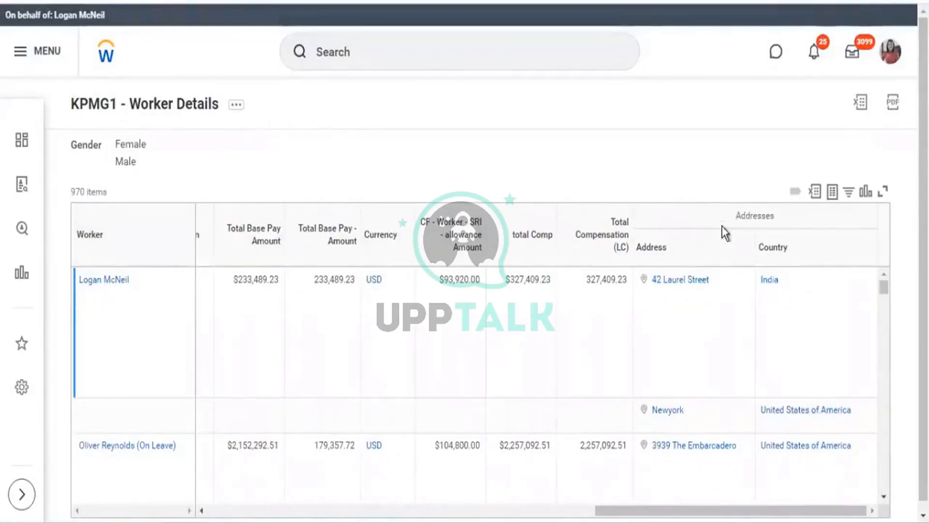
# Examine the Address and Country values grouped under Addresses for each worker in the report results
pyautogui.moveTo(730, 215); pyautogui.dragTo(779, 219)
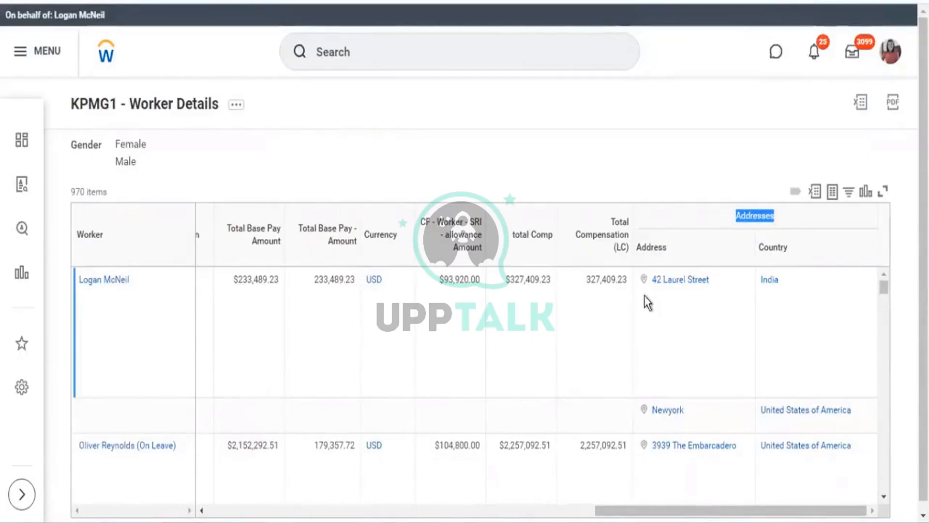
pyautogui.click(677, 295)
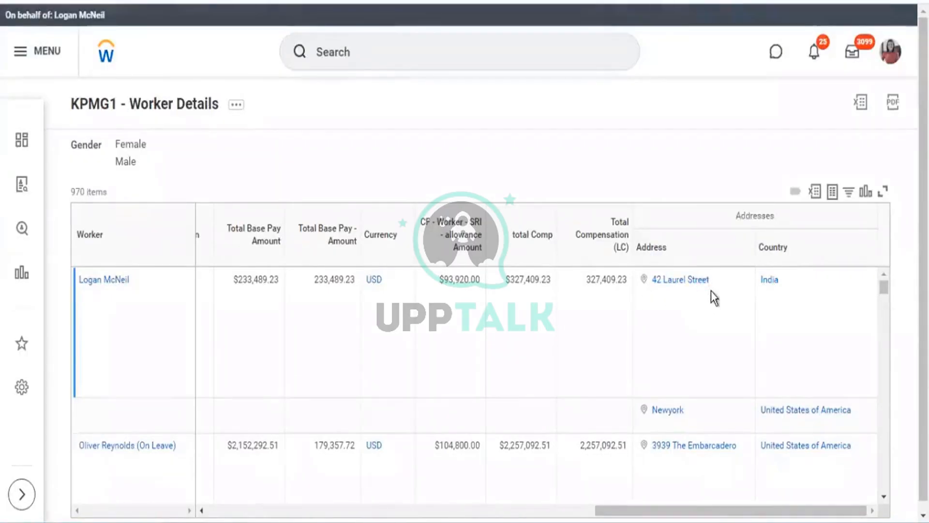
pyautogui.moveTo(711, 290); pyautogui.dragTo(658, 286)
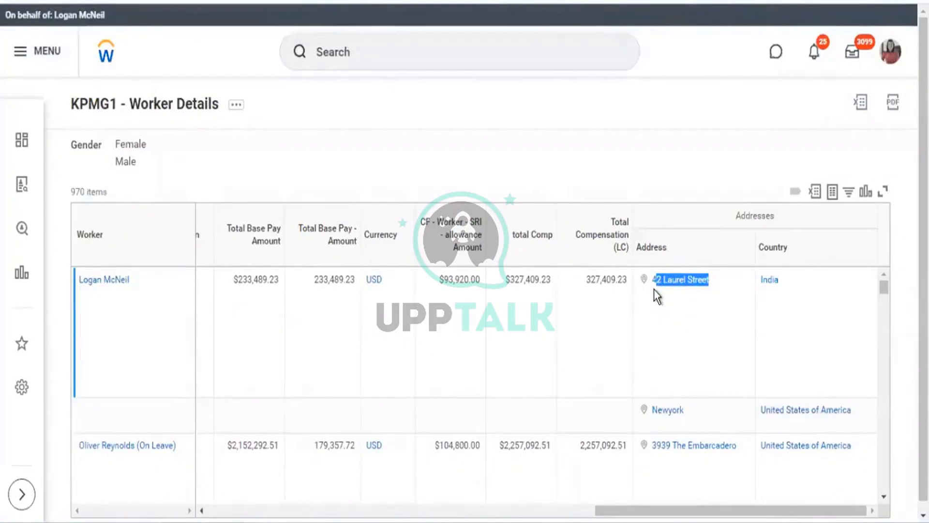
pyautogui.moveTo(655, 294); pyautogui.dragTo(650, 298)
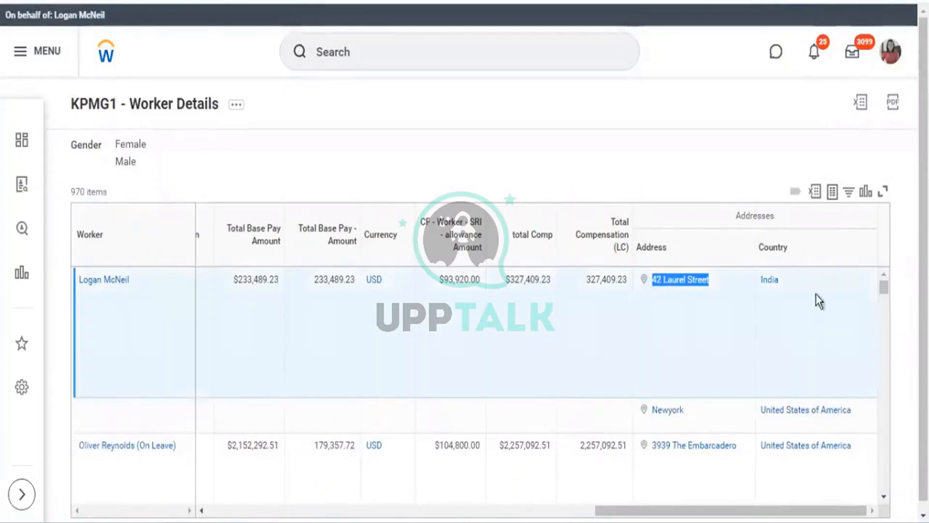
pyautogui.moveTo(818, 294); pyautogui.dragTo(749, 293)
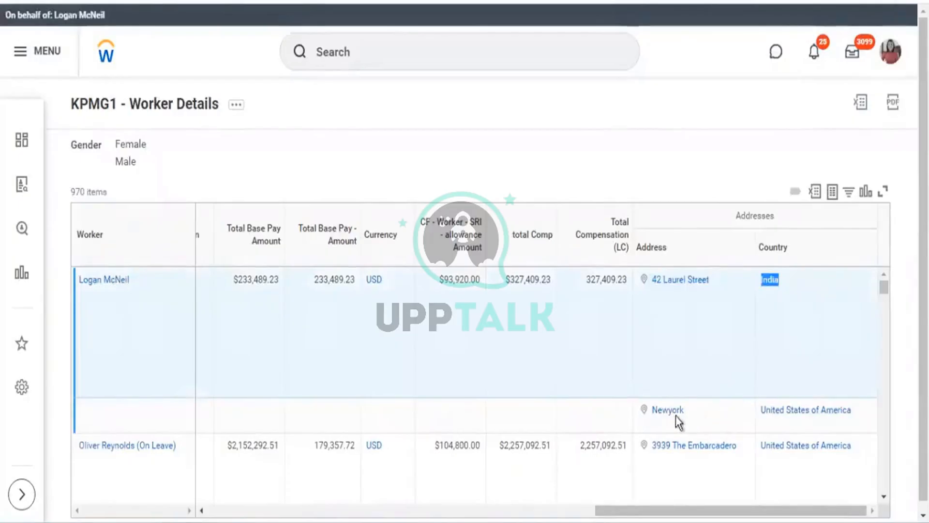
pyautogui.moveTo(676, 415); pyautogui.dragTo(702, 416)
pyautogui.scroll(-3, 857, 412)
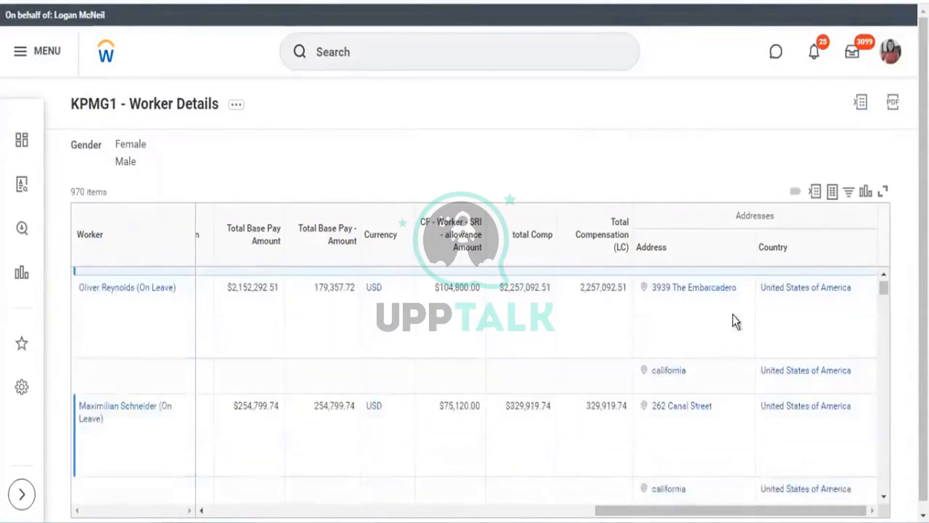
pyautogui.scroll(-3, 733, 316)
pyautogui.moveTo(698, 334)
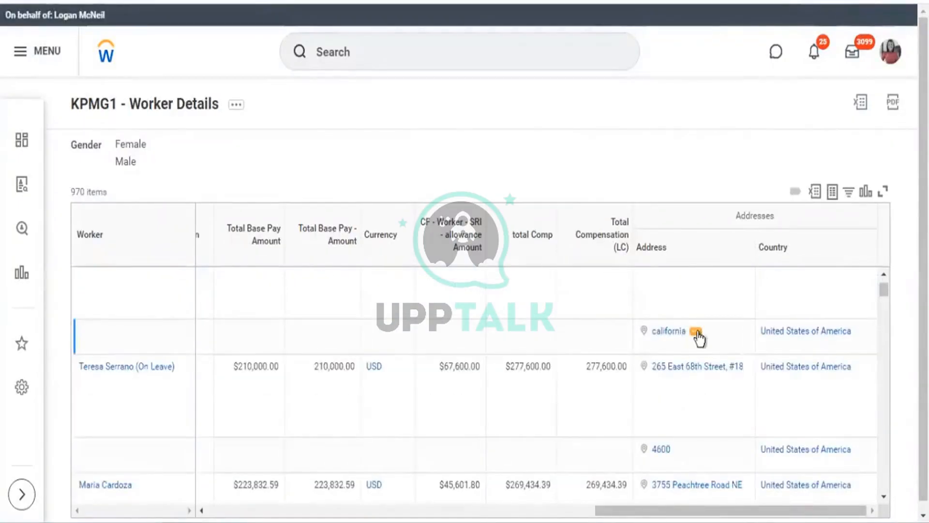
pyautogui.scroll(-2, 697, 348)
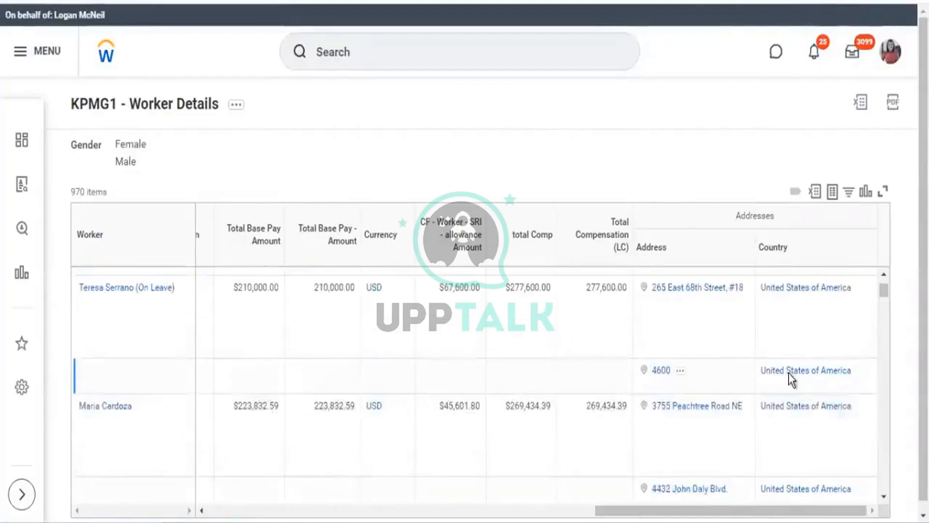
pyautogui.scroll(-2, 788, 373)
pyautogui.scroll(-4, 724, 402)
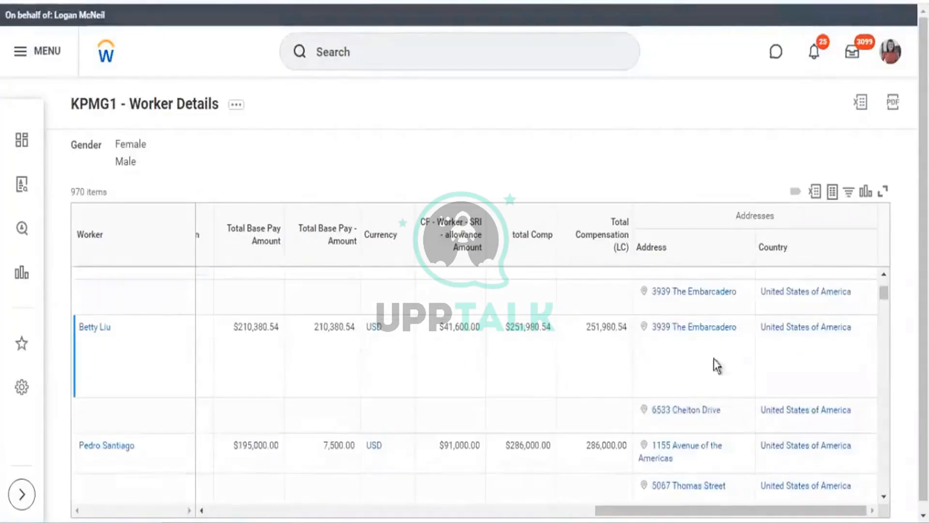
pyautogui.scroll(-5, 723, 405)
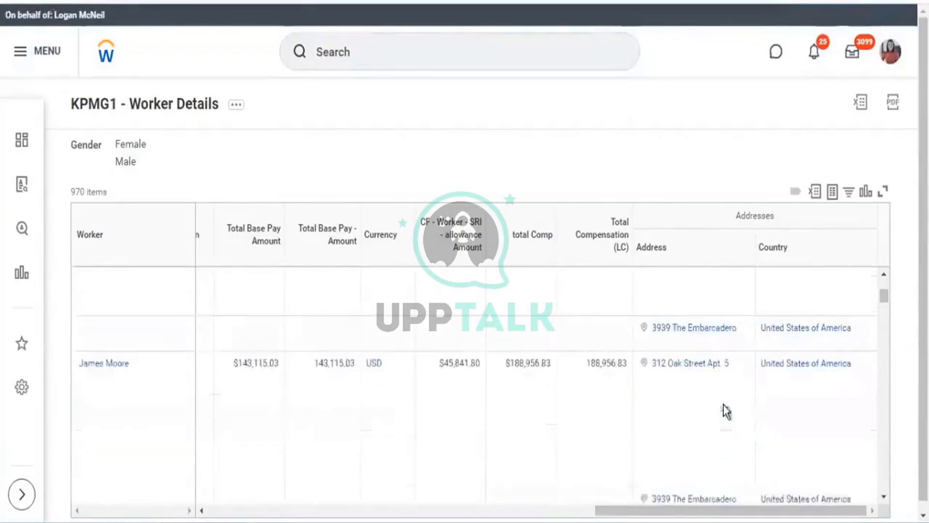
pyautogui.scroll(-3, 723, 405)
pyautogui.scroll(-4, 723, 405)
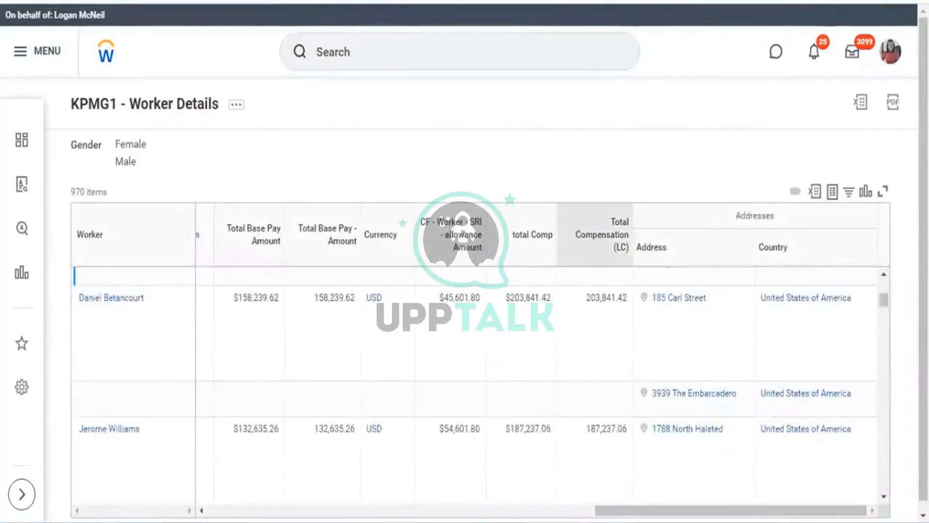
# Return to the KPMG1 - Worker Details report definition and open it for editing
pyautogui.click(211, 2)
pyautogui.click(363, 104)
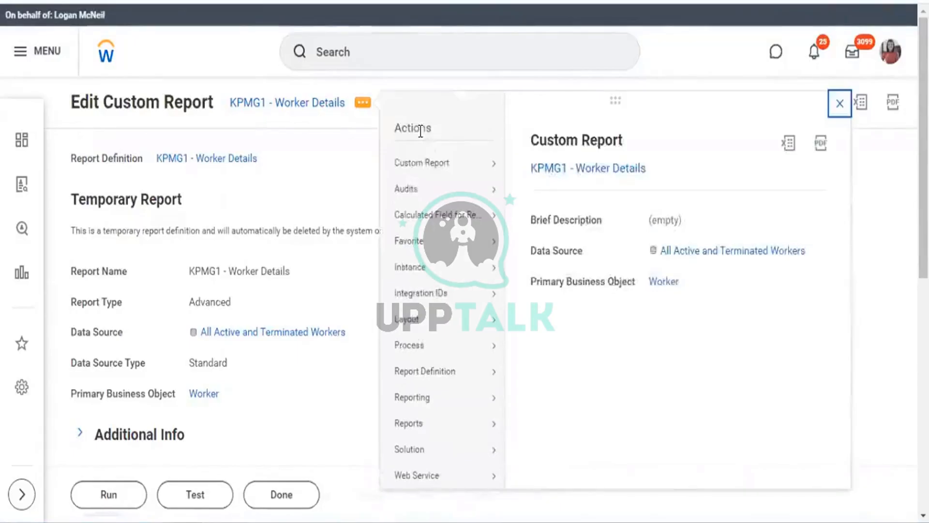
pyautogui.moveTo(479, 166)
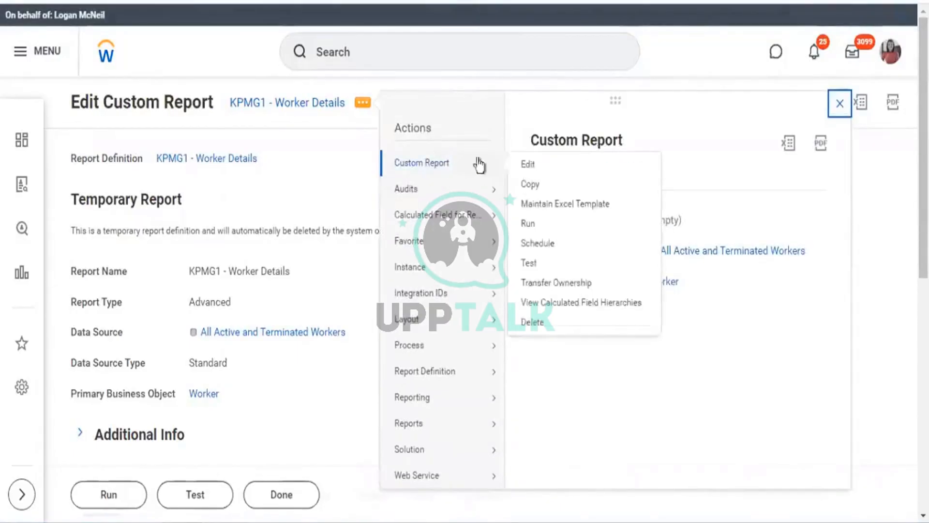
pyautogui.click(532, 166)
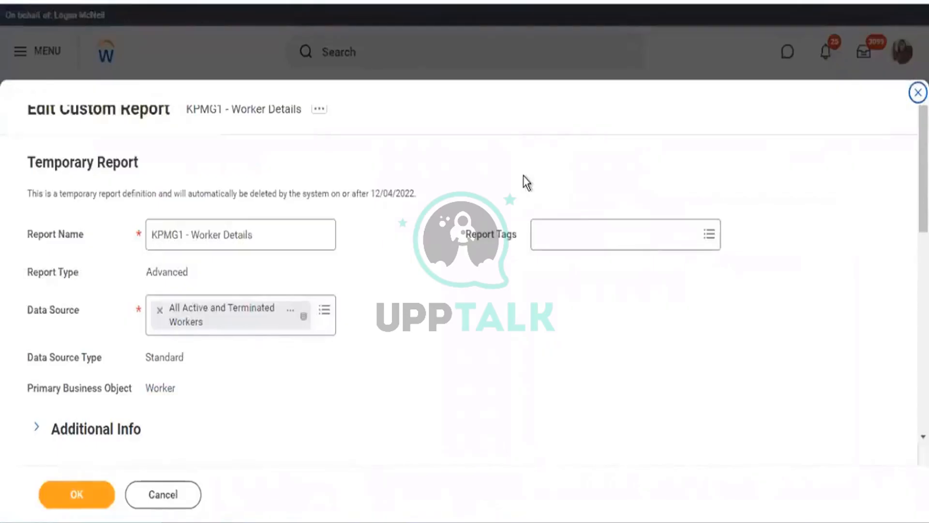
# Add a Worker column row below Total Compensation (LC) and start creating a calculated field for the report in it
pyautogui.scroll(-10, 394, 249)
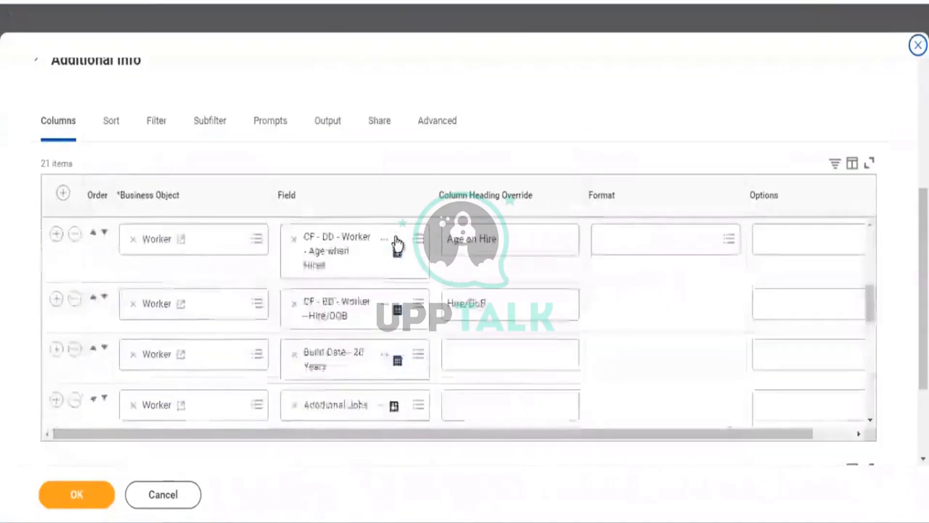
pyautogui.scroll(-3, 453, 317)
pyautogui.scroll(-2, 452, 307)
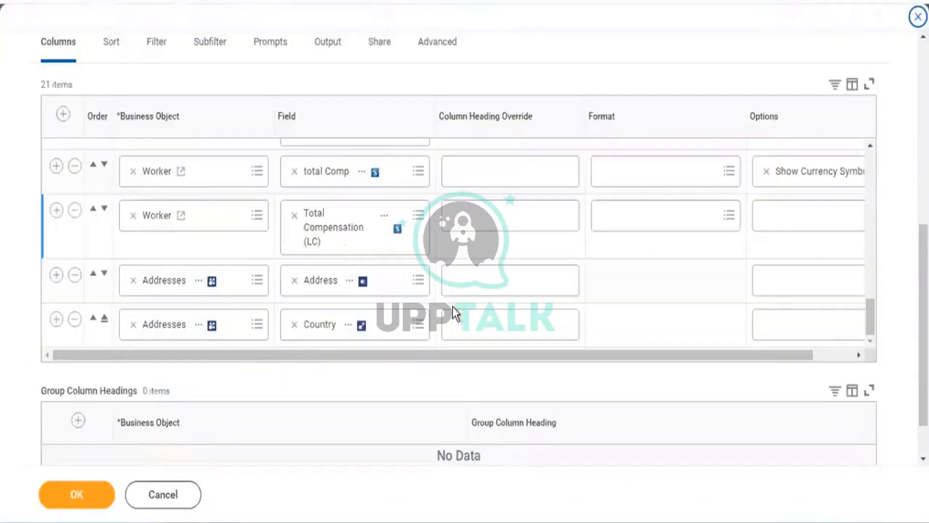
pyautogui.click(59, 210)
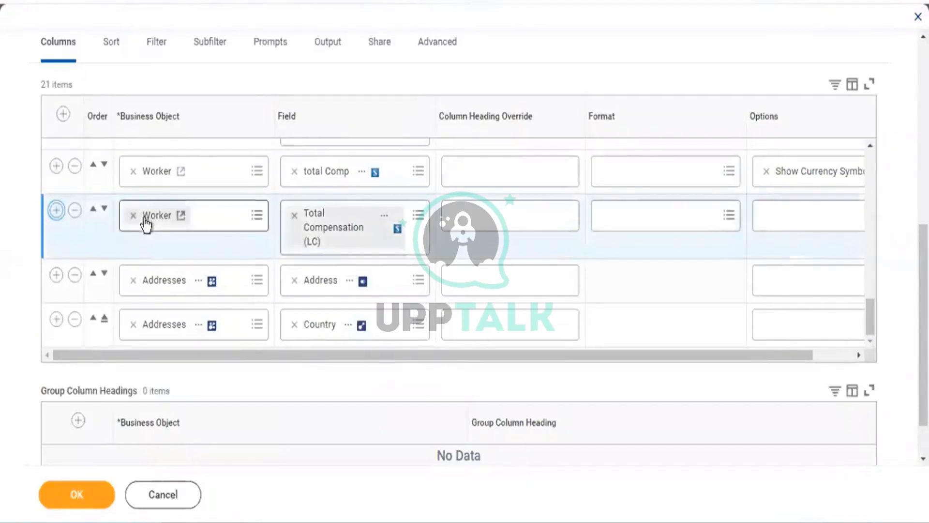
pyautogui.click(321, 273)
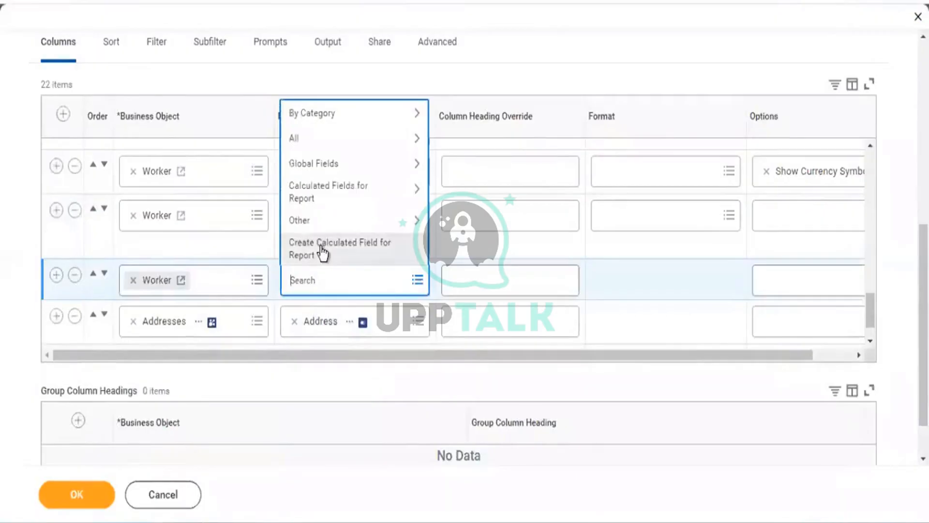
pyautogui.click(323, 253)
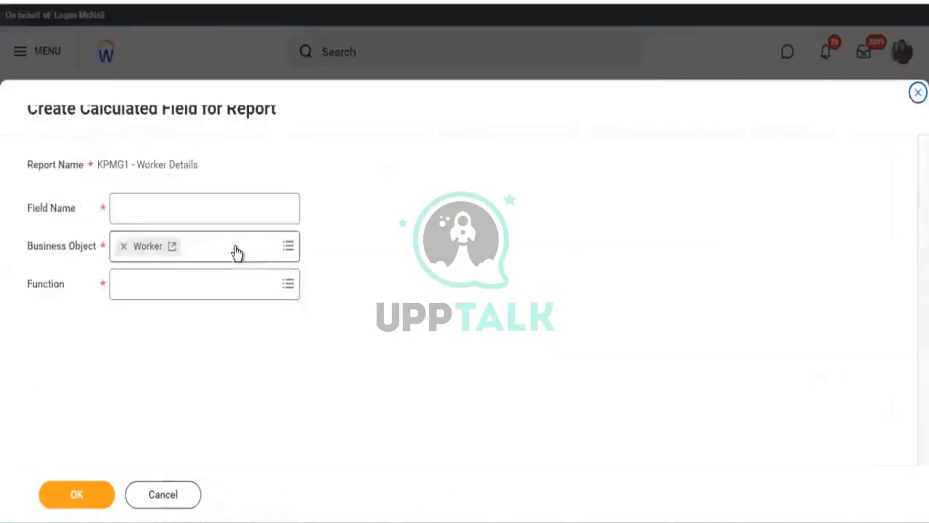
# Define the calculated field as All Countries on the Worker business object using the Aggregate Related Instances function
pyautogui.click(196, 298)
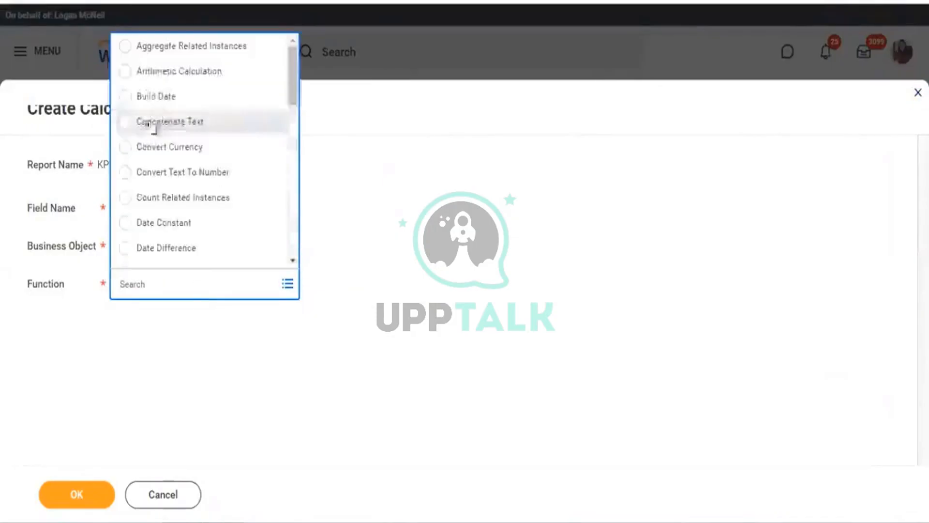
pyautogui.click(173, 48)
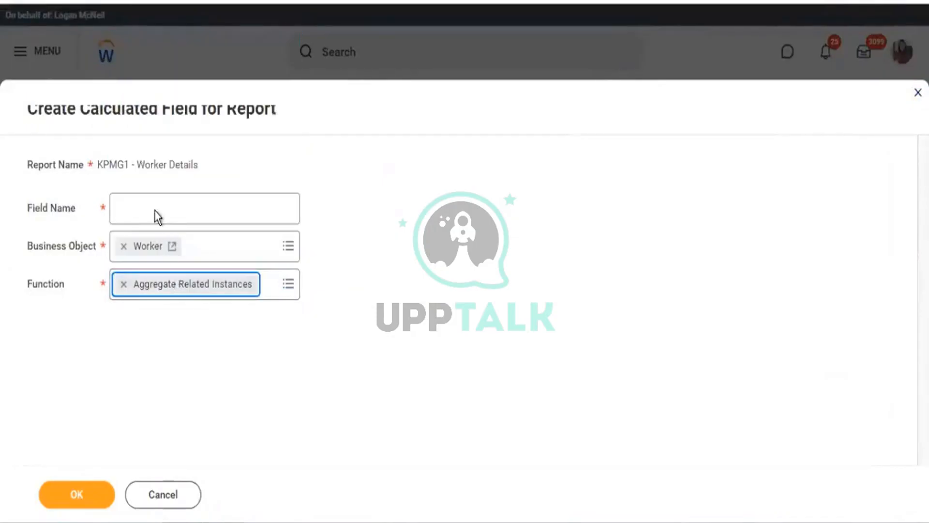
pyautogui.click(155, 212)
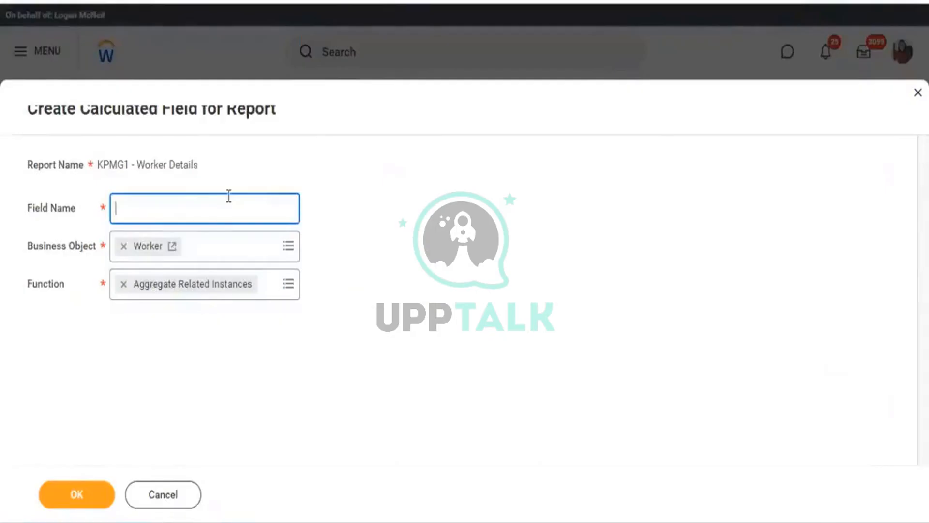
pyautogui.write('All C')
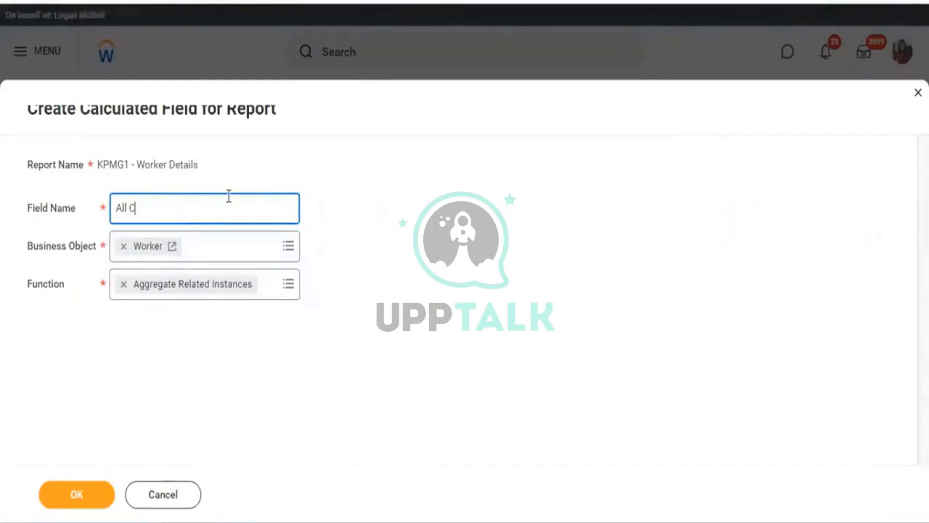
pyautogui.write('ountires')
pyautogui.press('BackSpace')
pyautogui.press('BackSpace')
pyautogui.press('BackSpace')
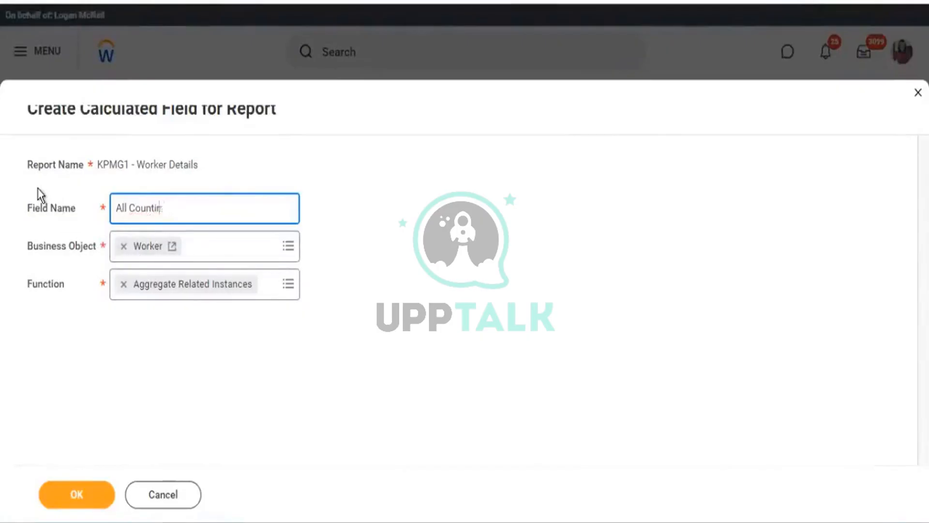
pyautogui.press('BackSpace')
pyautogui.write('ries')
pyautogui.click(82, 499)
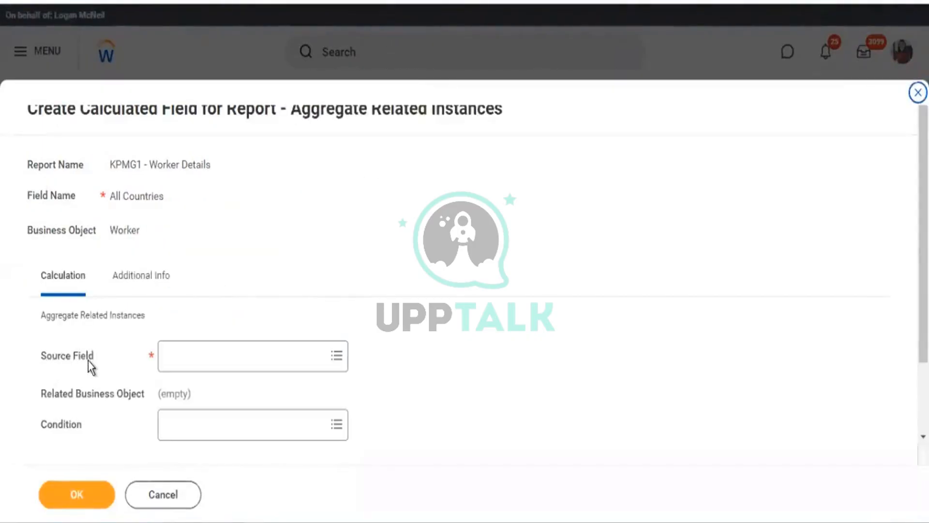
# Set the source field of the All Countries calculation to Addresses
pyautogui.moveTo(46, 357); pyautogui.dragTo(88, 361)
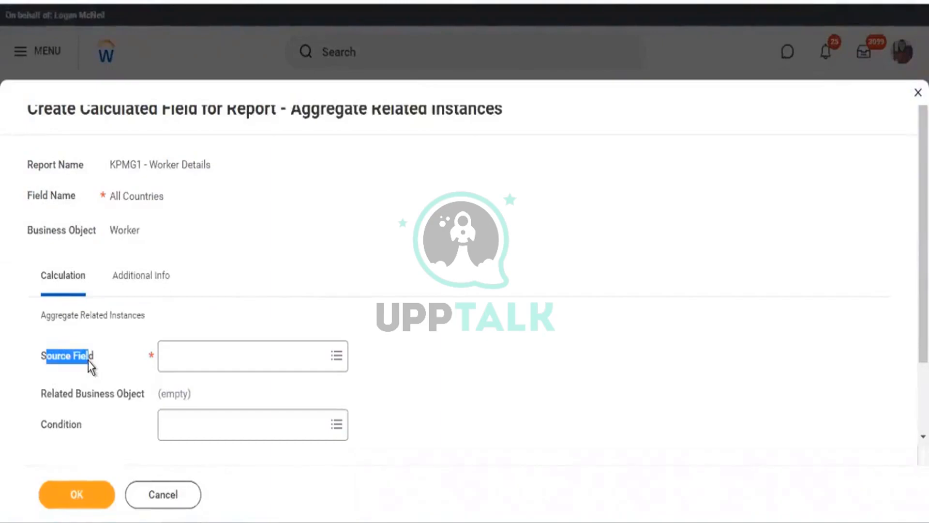
pyautogui.click(207, 344)
pyautogui.write('addres')
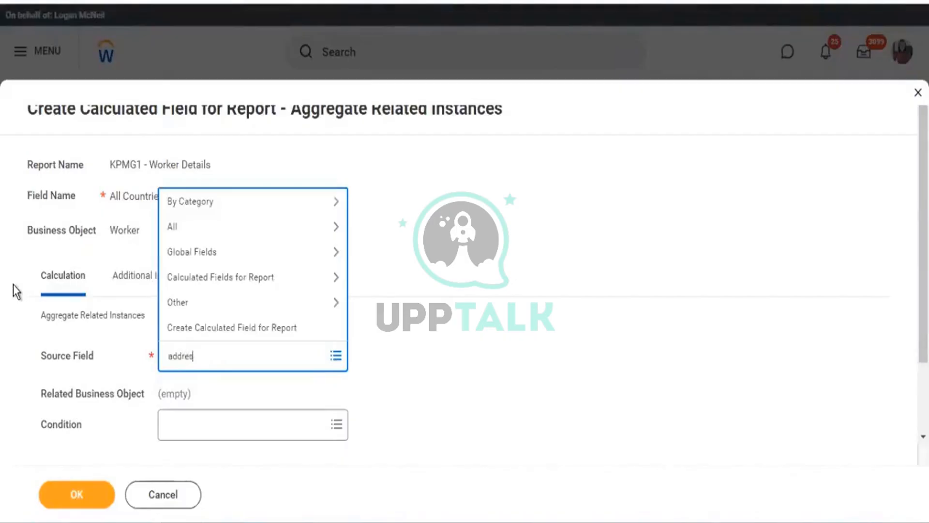
pyautogui.press('Return')
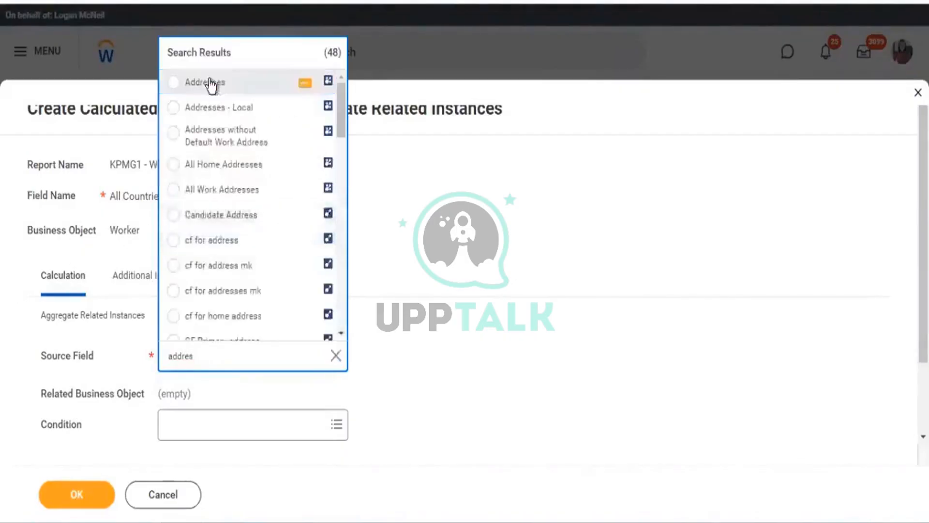
pyautogui.click(208, 86)
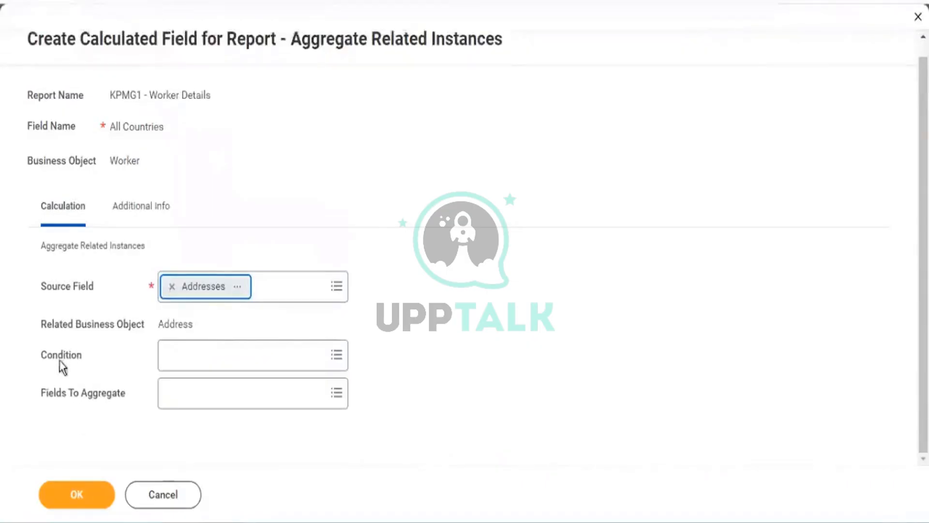
# Review the multiple Address and Country rows per worker in the existing report results
pyautogui.moveTo(51, 359); pyautogui.dragTo(71, 359)
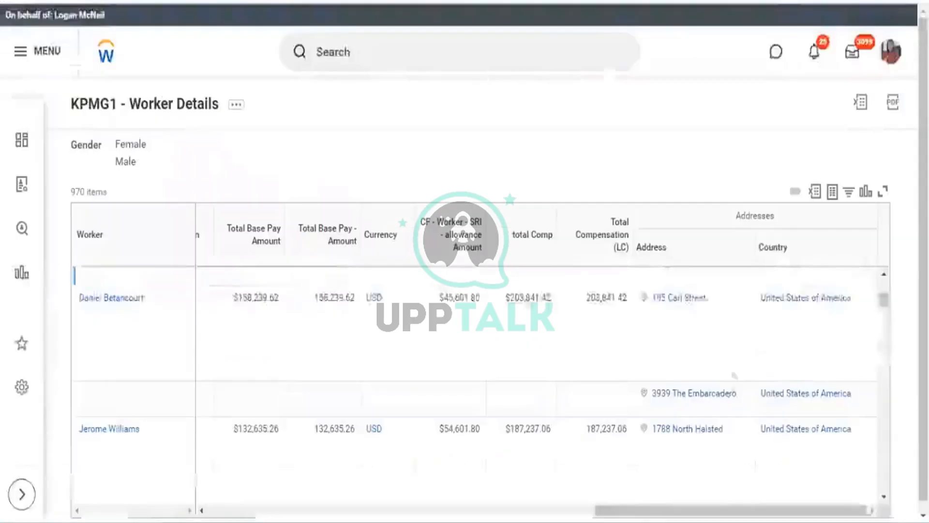
pyautogui.scroll(-2, 728, 404)
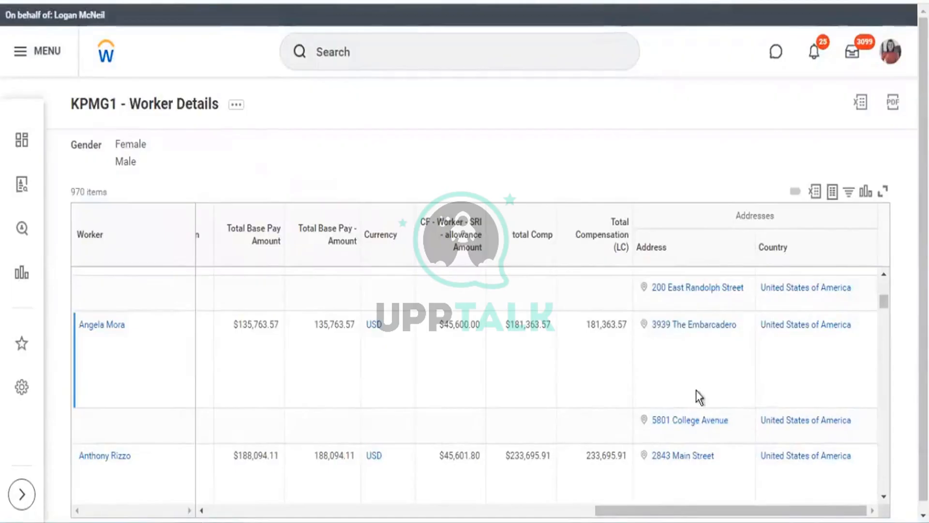
pyautogui.scroll(-5, 696, 392)
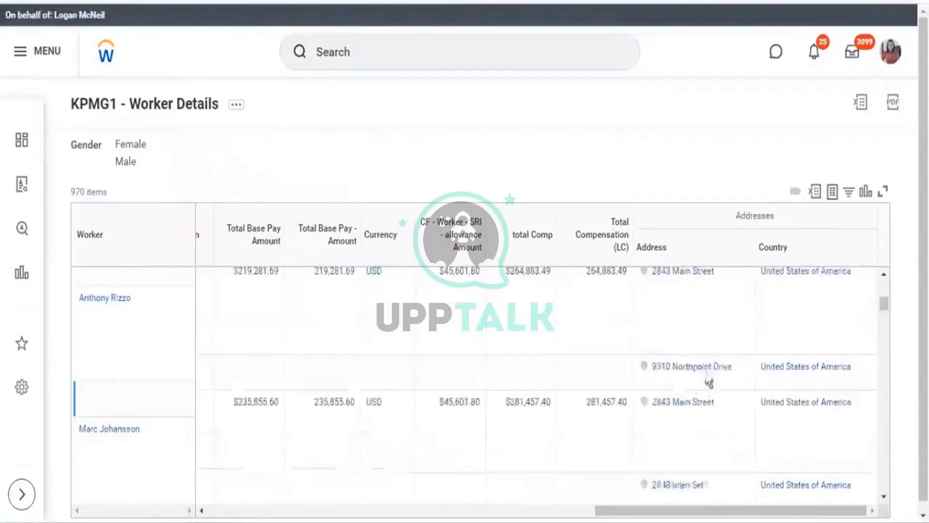
pyautogui.scroll(-5, 697, 380)
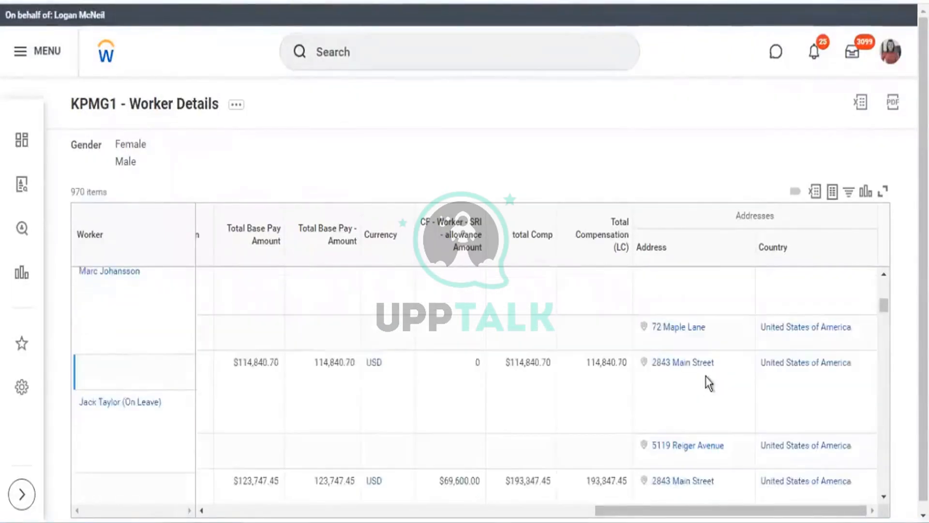
pyautogui.scroll(-5, 706, 381)
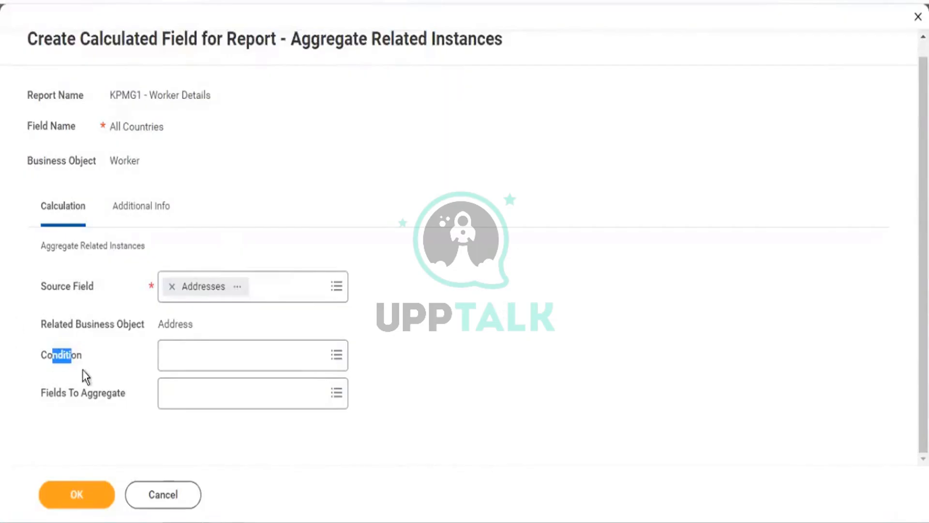
# Leave the condition empty, choose Country as the field to aggregate, and save the All Countries calculated field
pyautogui.click(68, 361)
pyautogui.moveTo(47, 355); pyautogui.dragTo(67, 356)
pyautogui.click(198, 393)
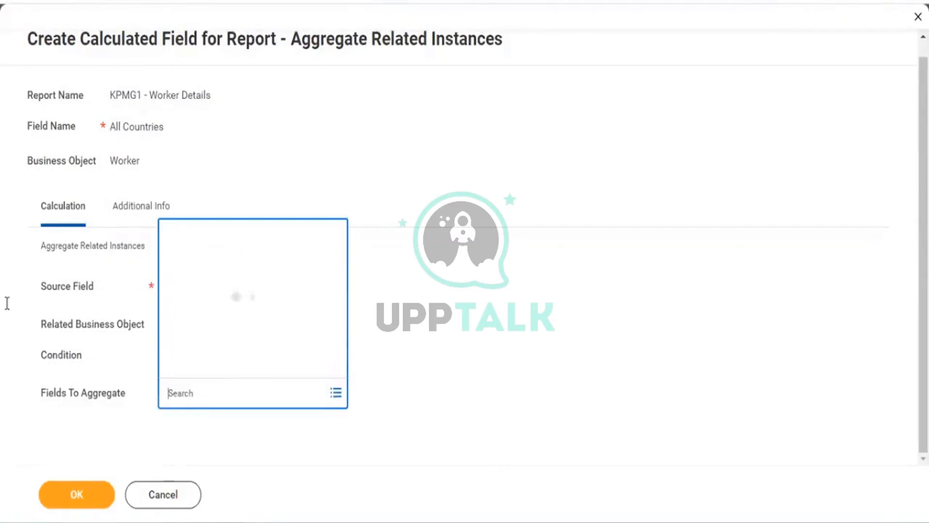
pyautogui.write('coun')
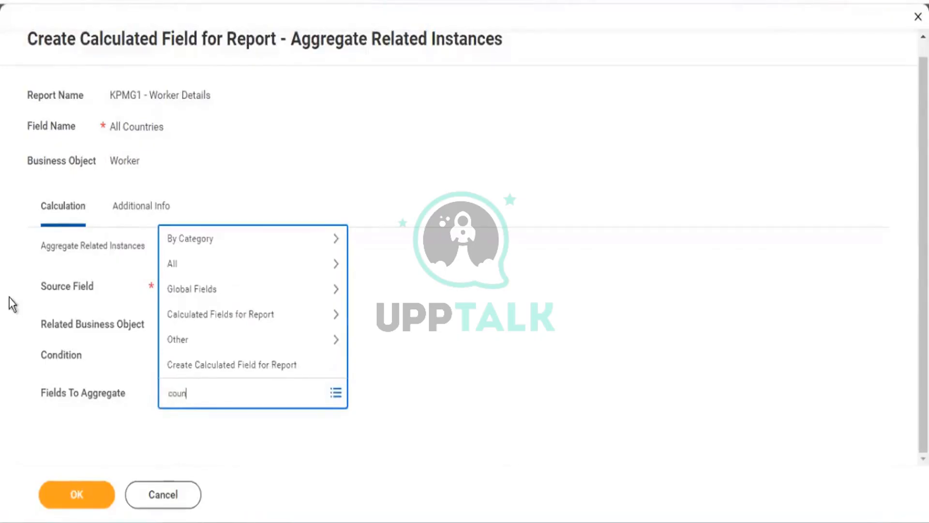
pyautogui.write('try')
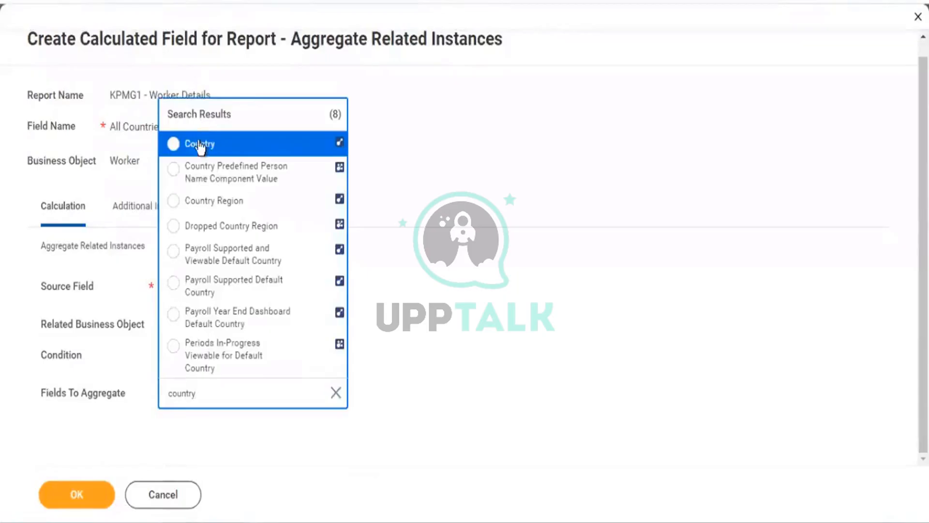
pyautogui.click(200, 144)
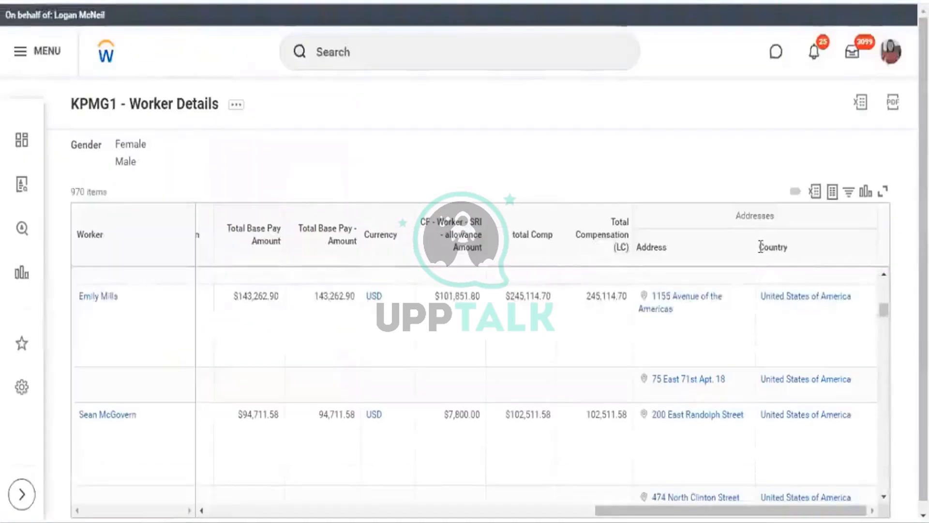
pyautogui.moveTo(758, 248); pyautogui.dragTo(806, 253)
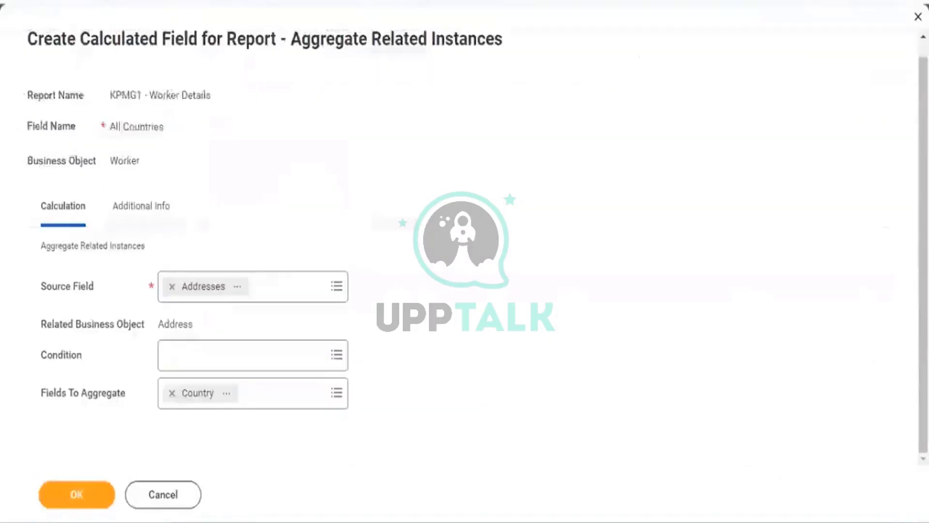
pyautogui.click(62, 494)
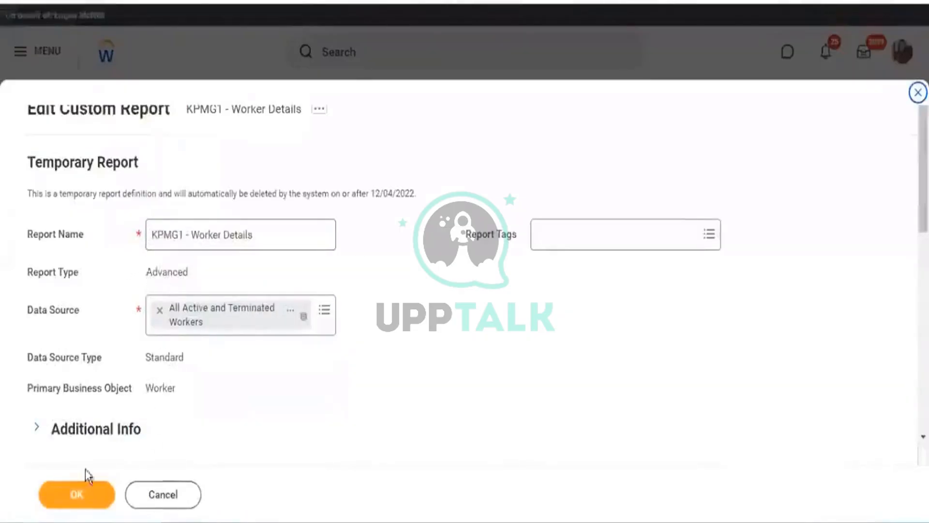
# Save the KPMG1 - Worker Details definition and run the report for the Female and Male genders
pyautogui.click(72, 492)
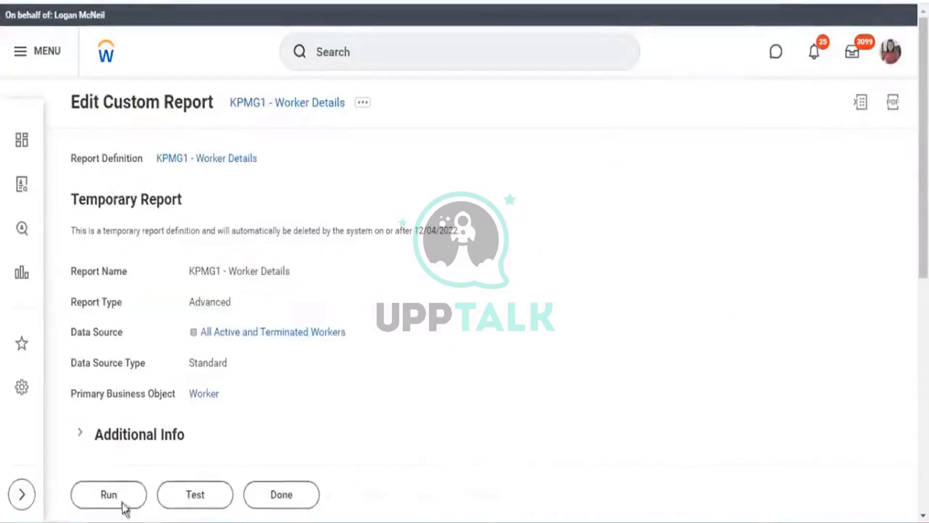
pyautogui.click(122, 498)
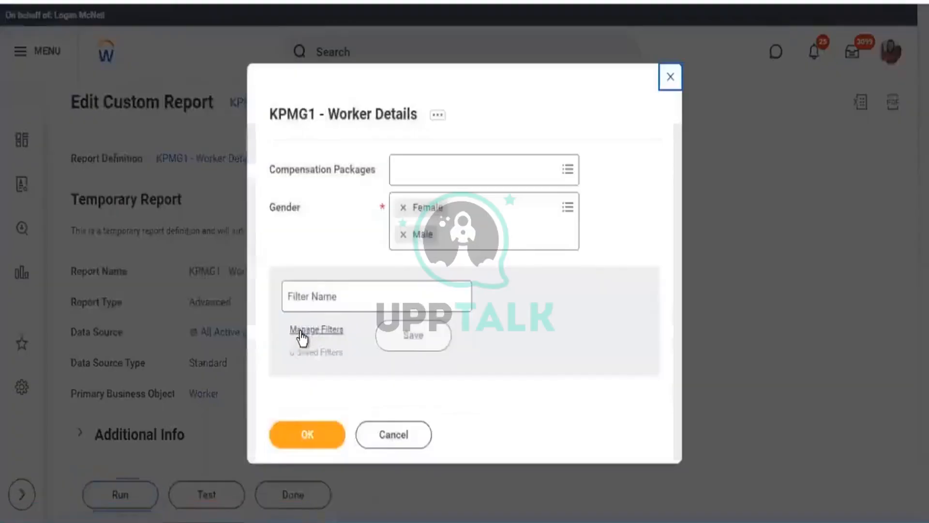
pyautogui.click(307, 432)
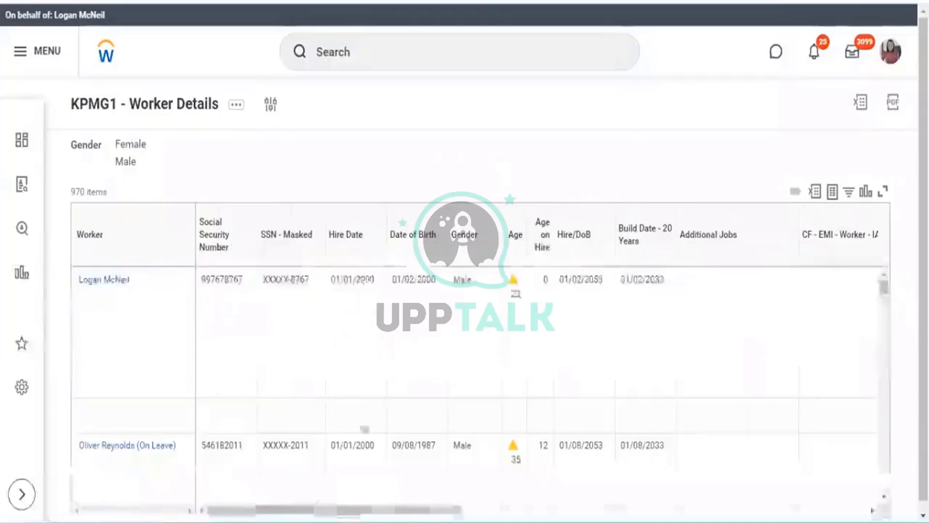
# Compare the All Countries values with each worker's individual Country entries under Addresses in the report results
pyautogui.moveTo(357, 513); pyautogui.dragTo(908, 501)
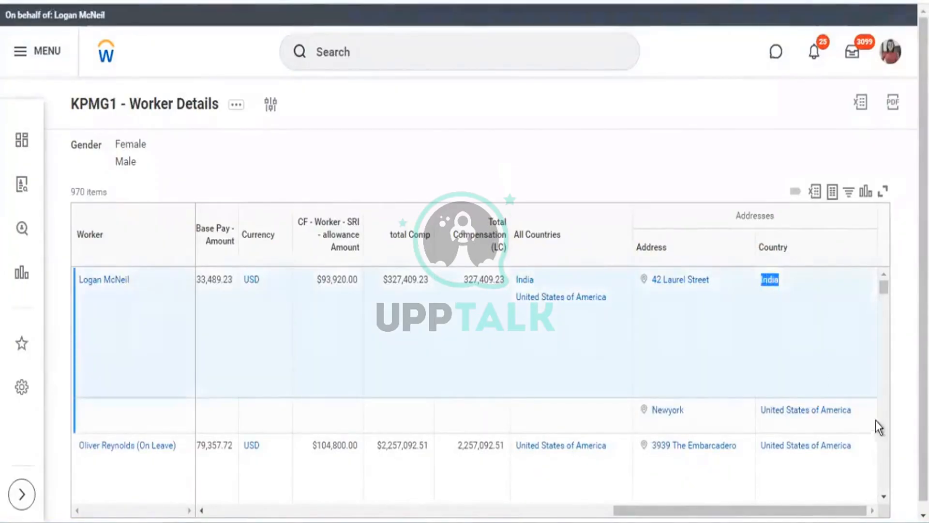
pyautogui.moveTo(863, 423); pyautogui.dragTo(760, 419)
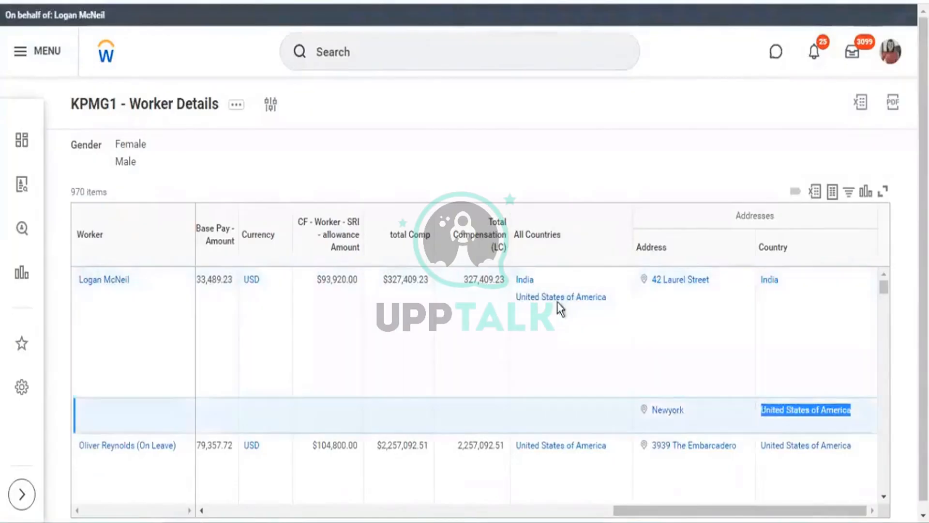
pyautogui.moveTo(617, 300); pyautogui.dragTo(519, 283)
pyautogui.moveTo(518, 235); pyautogui.dragTo(555, 244)
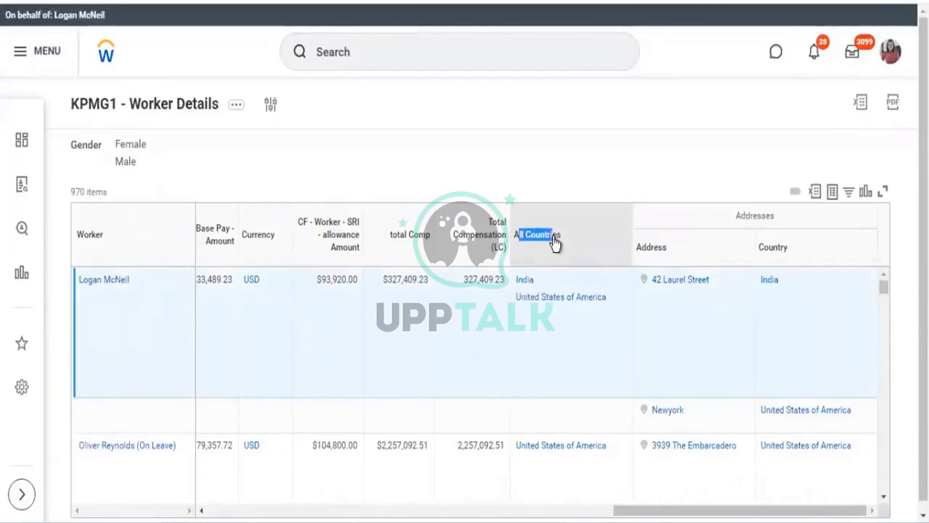
pyautogui.click(676, 262)
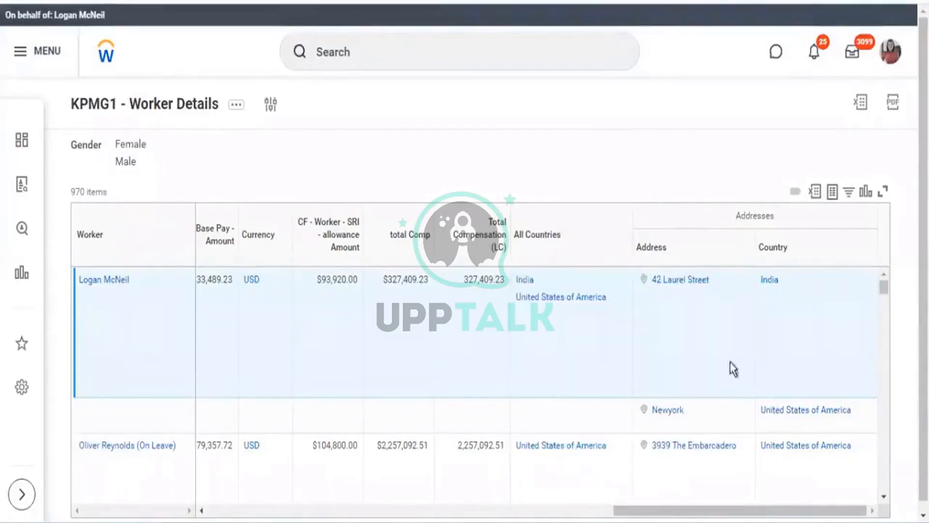
pyautogui.scroll(-2, 691, 386)
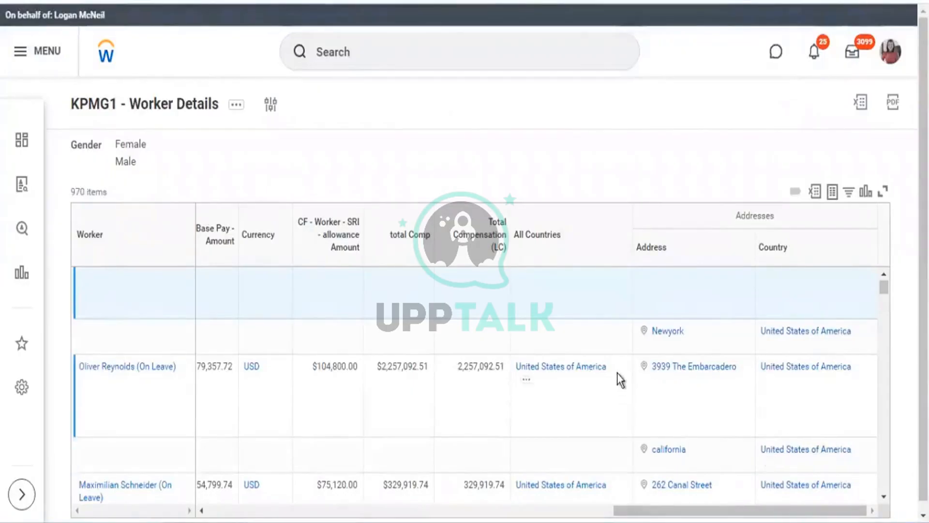
pyautogui.moveTo(617, 373); pyautogui.dragTo(516, 373)
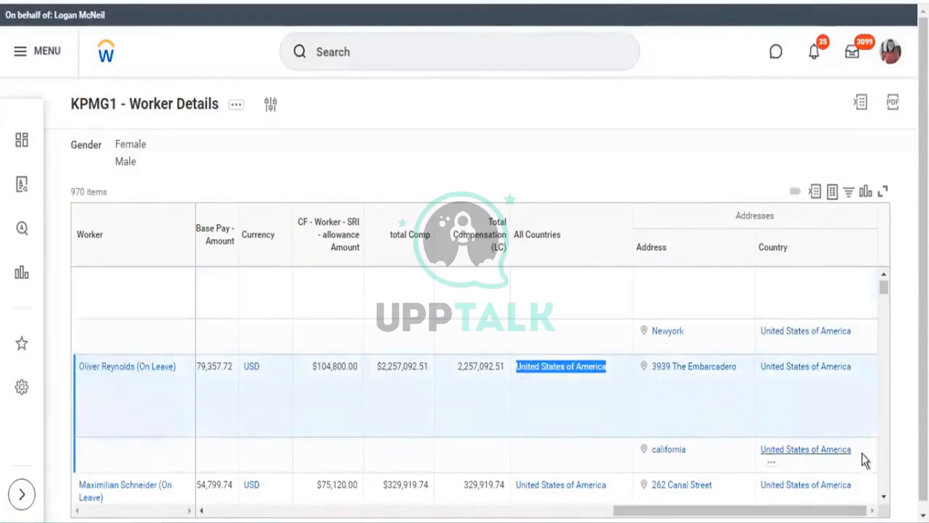
# Check further workers' All Countries values against their Address and Country rows throughout the KPMG1 - Worker Details results
pyautogui.moveTo(852, 449); pyautogui.dragTo(766, 449)
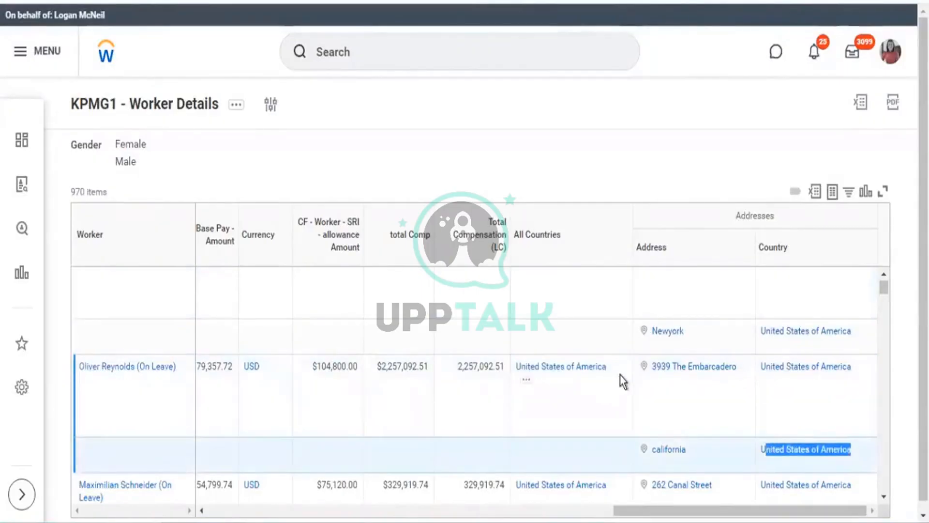
pyautogui.click(545, 378)
pyautogui.scroll(-2, 552, 386)
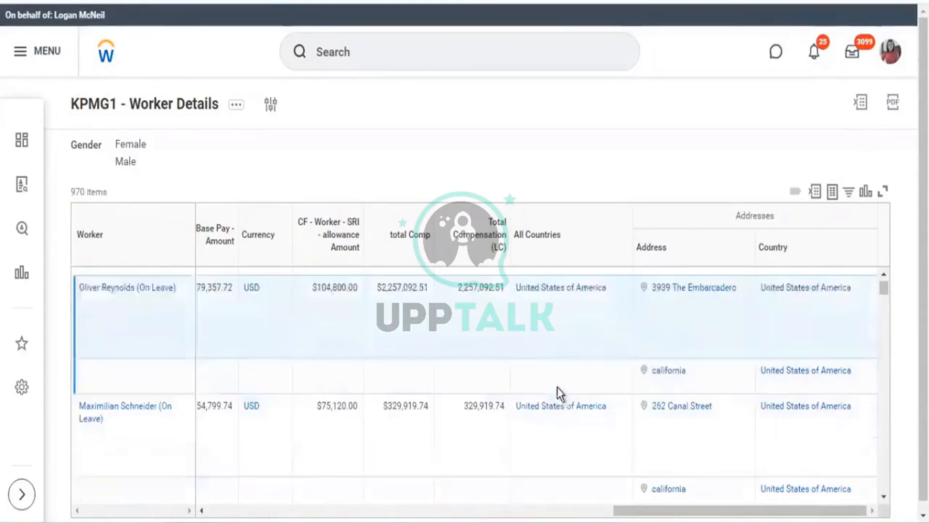
pyautogui.scroll(-2, 557, 380)
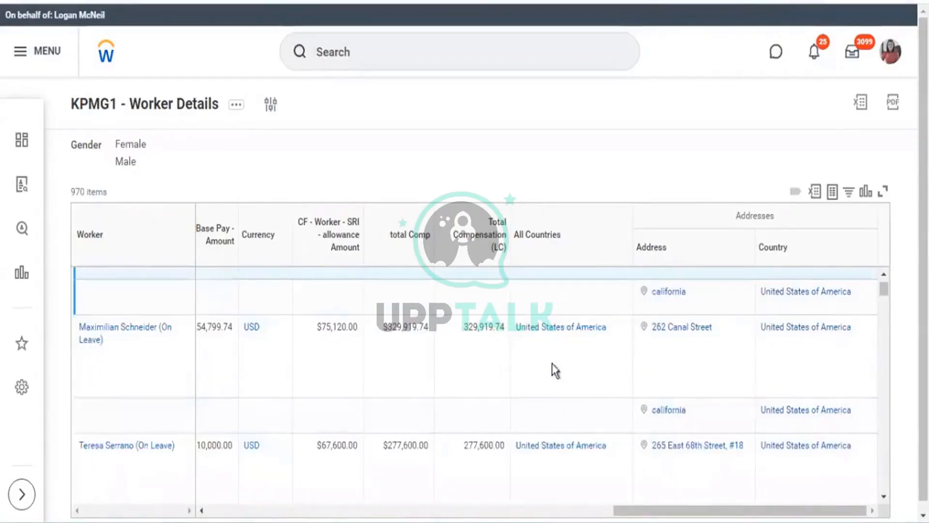
pyautogui.scroll(-5, 537, 368)
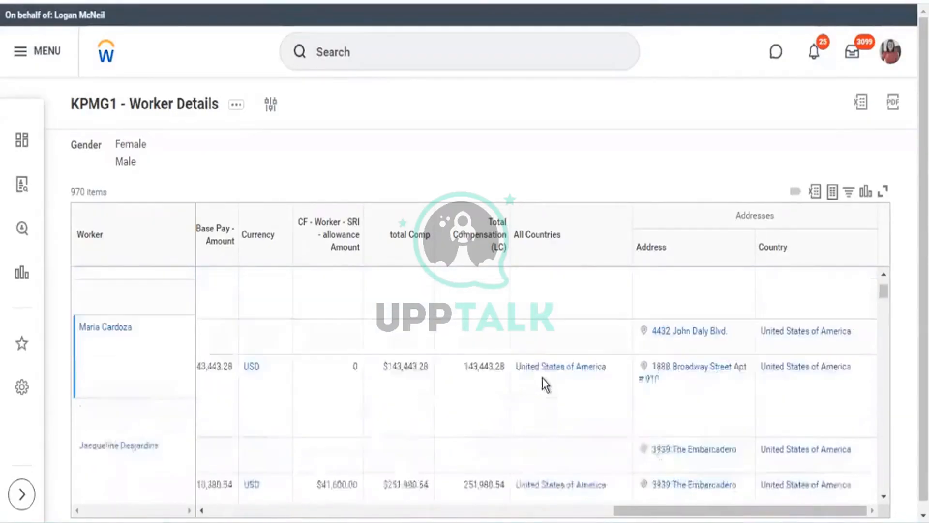
pyautogui.scroll(-5, 549, 376)
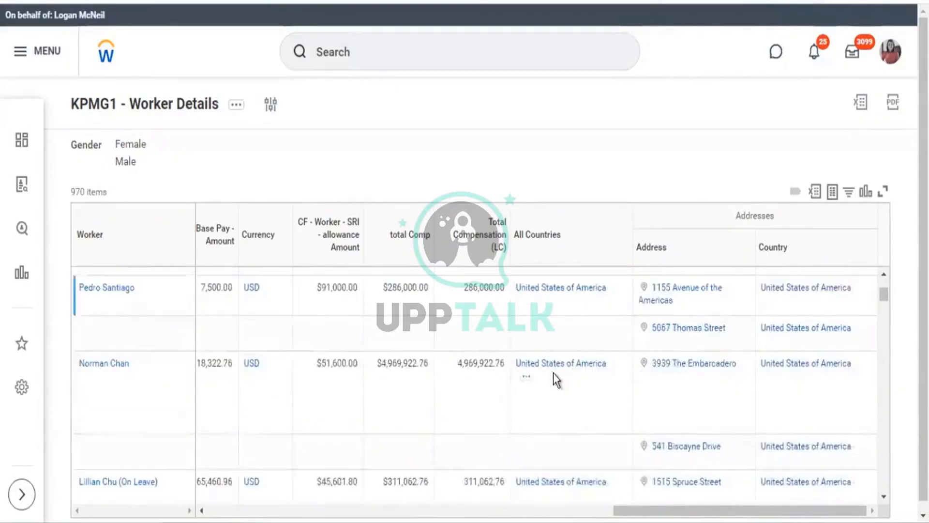
pyautogui.scroll(-6, 557, 380)
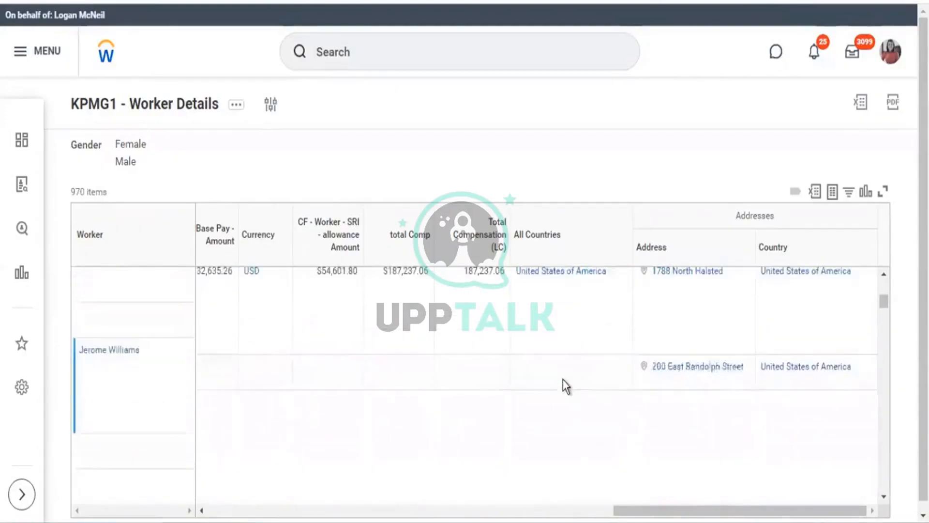
pyautogui.scroll(-4, 564, 375)
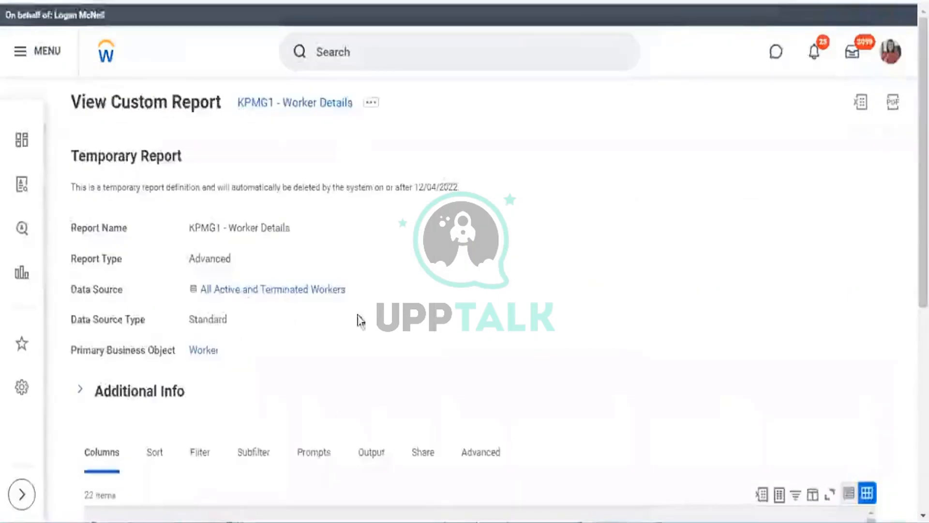
# Open the All Countries calculated field from the KPMG1 - Worker Details report columns for editing
pyautogui.scroll(-3, 362, 320)
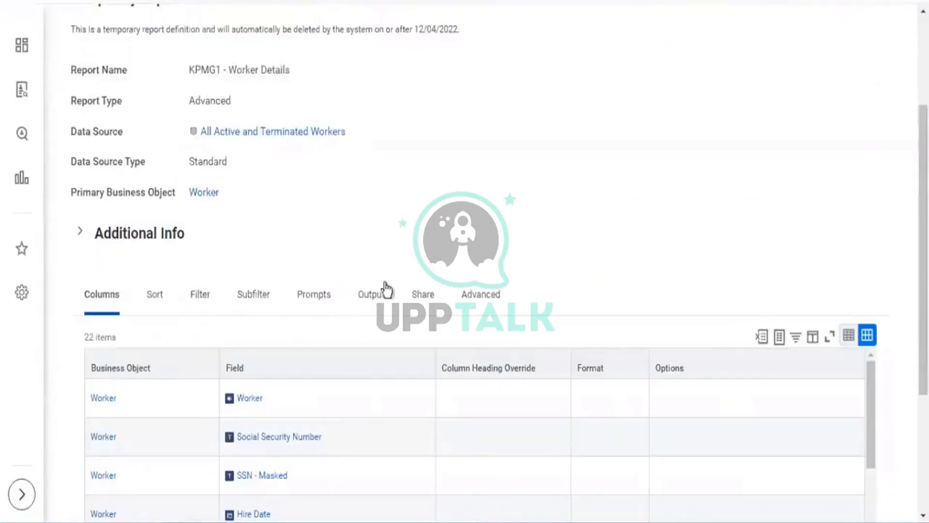
pyautogui.scroll(-10, 397, 261)
pyautogui.scroll(-4, 341, 320)
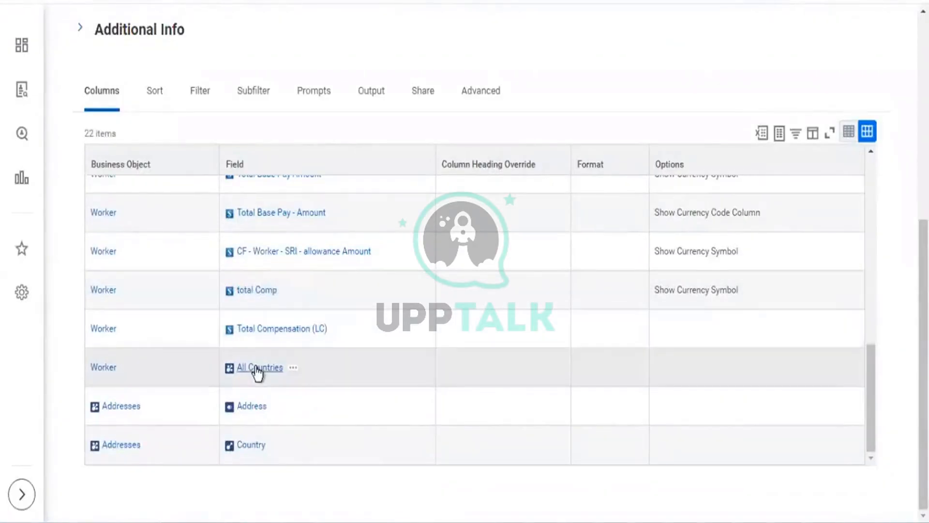
pyautogui.click(294, 367)
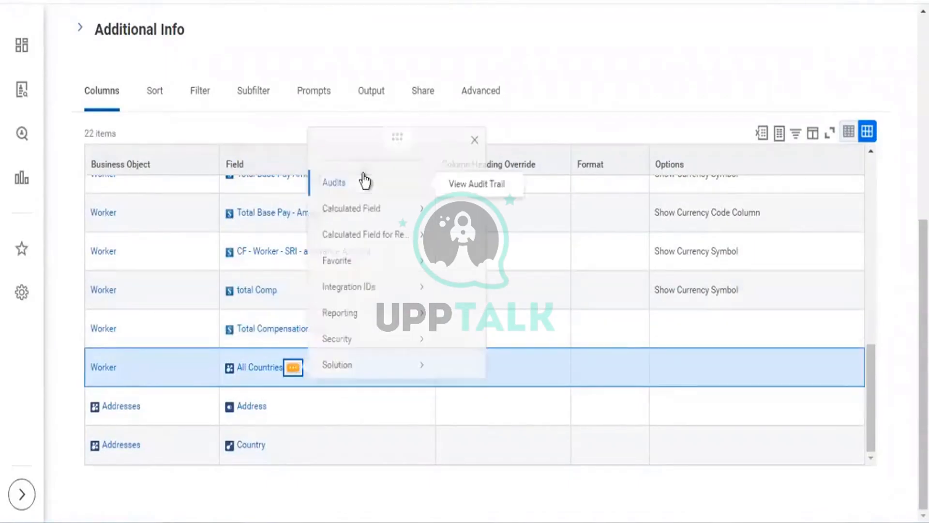
pyautogui.moveTo(377, 196)
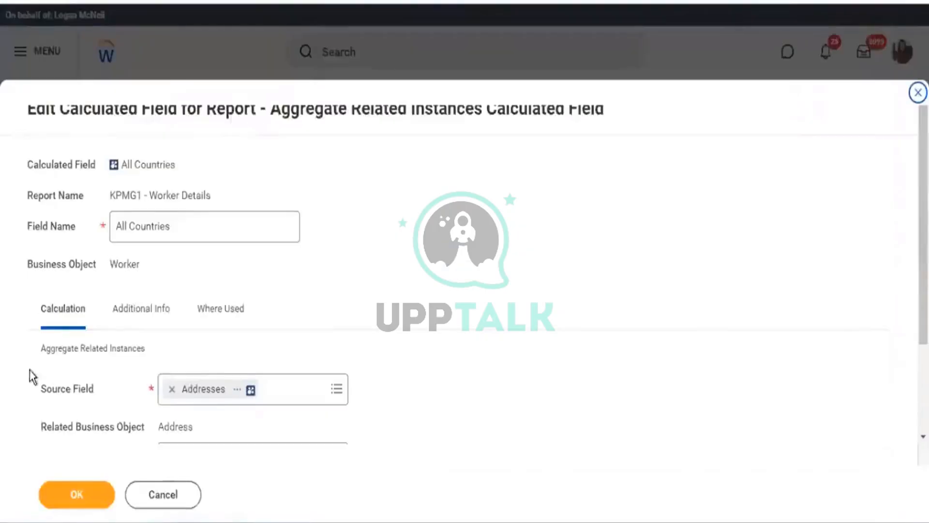
# Review the All Countries aggregation settings and start a new report calculated field for its Condition
pyautogui.scroll(-2, 56, 363)
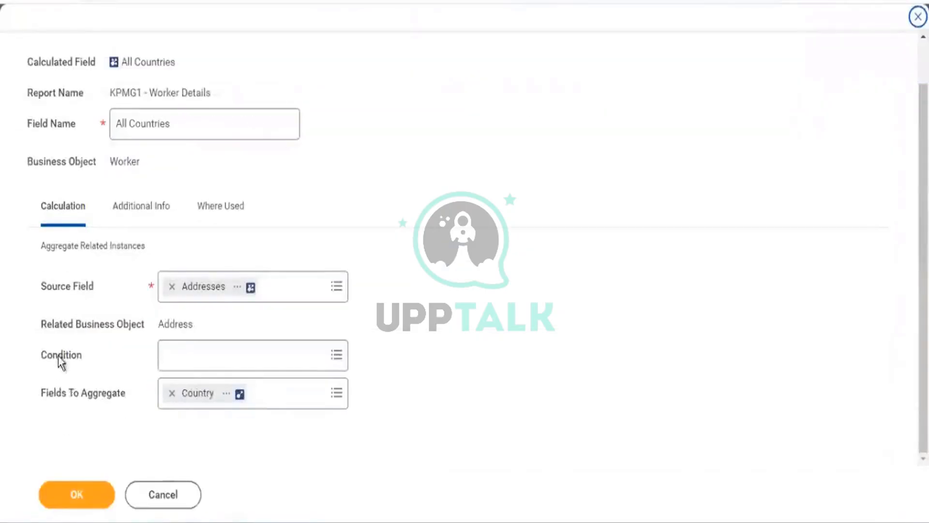
pyautogui.moveTo(47, 358); pyautogui.dragTo(71, 359)
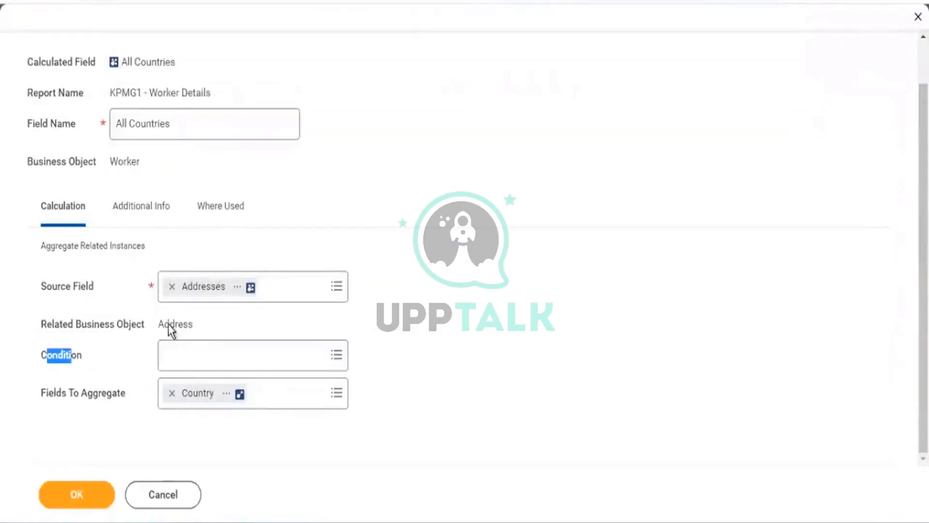
pyautogui.click(196, 362)
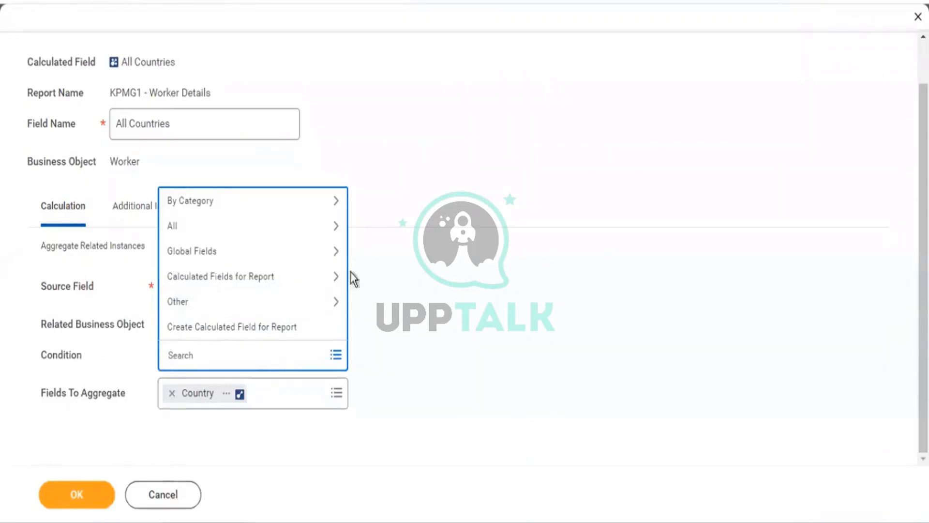
pyautogui.click(439, 270)
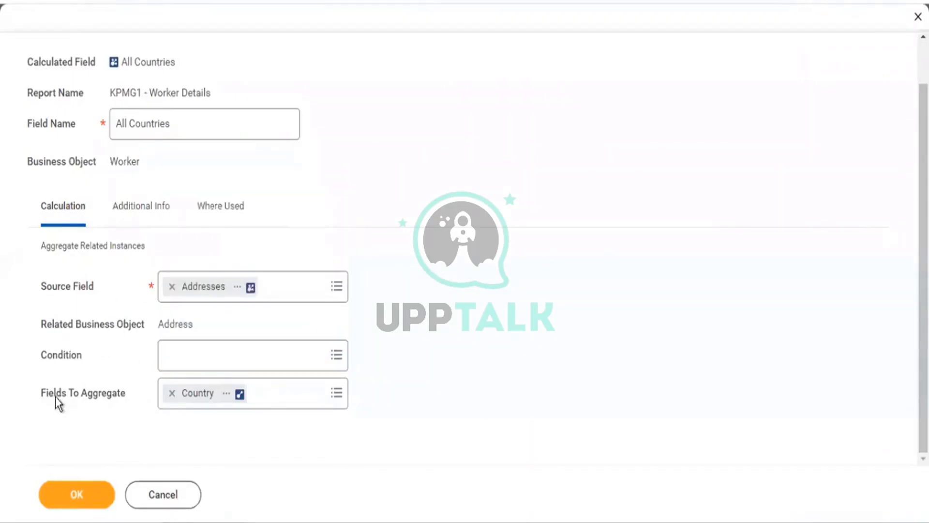
pyautogui.moveTo(54, 395); pyautogui.dragTo(93, 395)
pyautogui.doubleClick(76, 355)
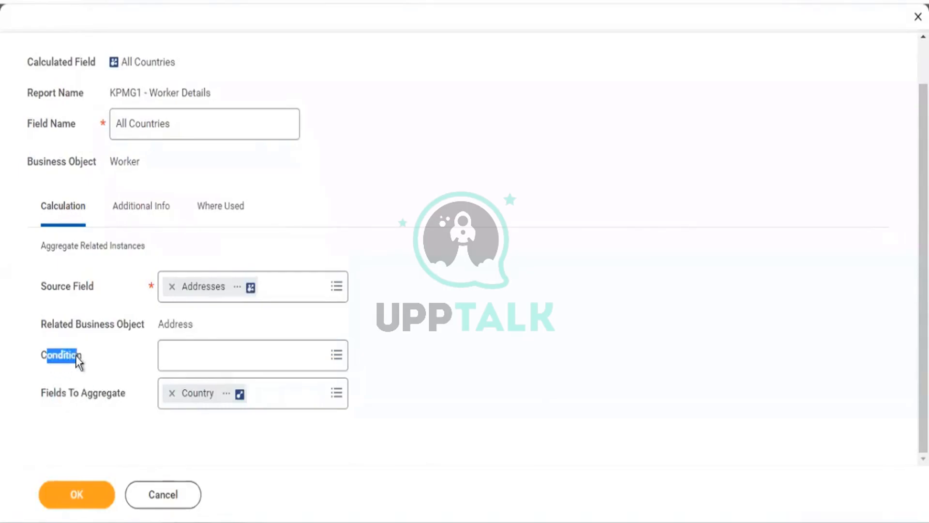
pyautogui.click(216, 355)
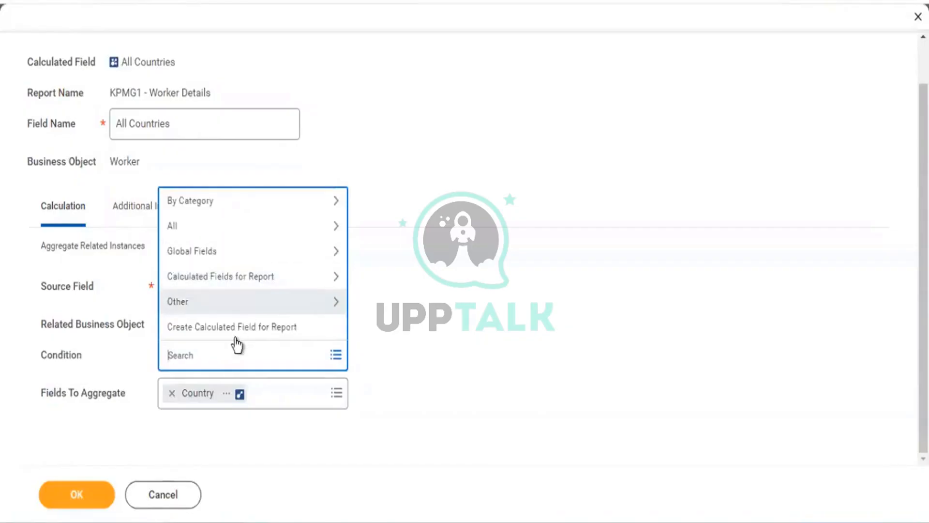
pyautogui.click(238, 331)
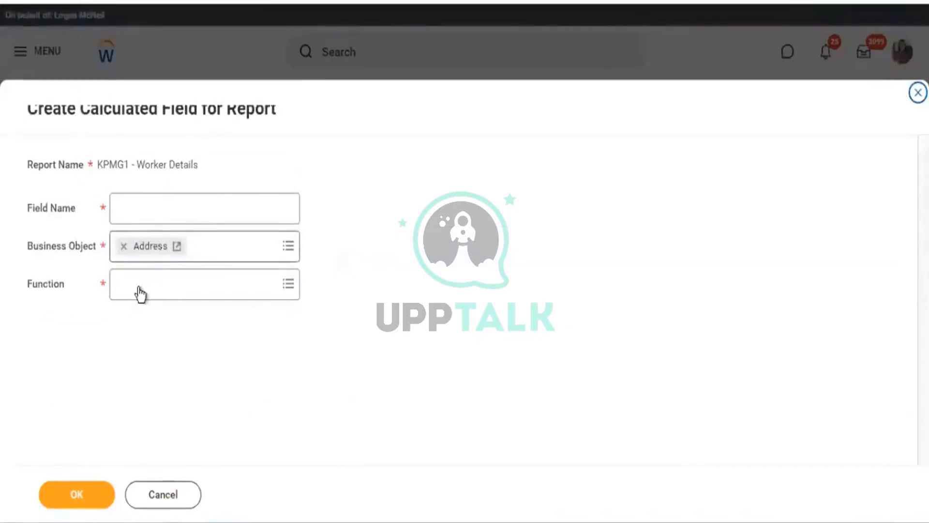
# Choose the True/False Condition function, name the Address calculated field "Country is USA?", and continue to its calculation settings
pyautogui.click(137, 287)
pyautogui.write('t')
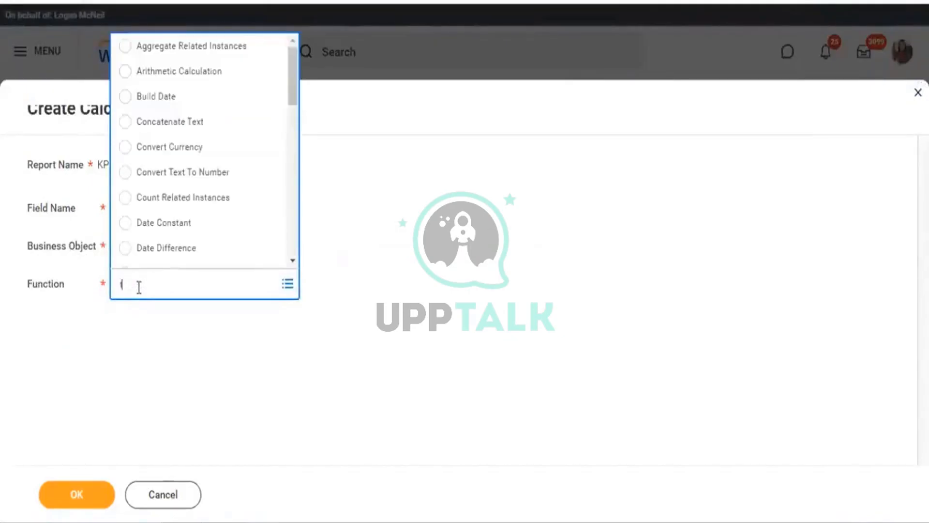
pyautogui.write('rue')
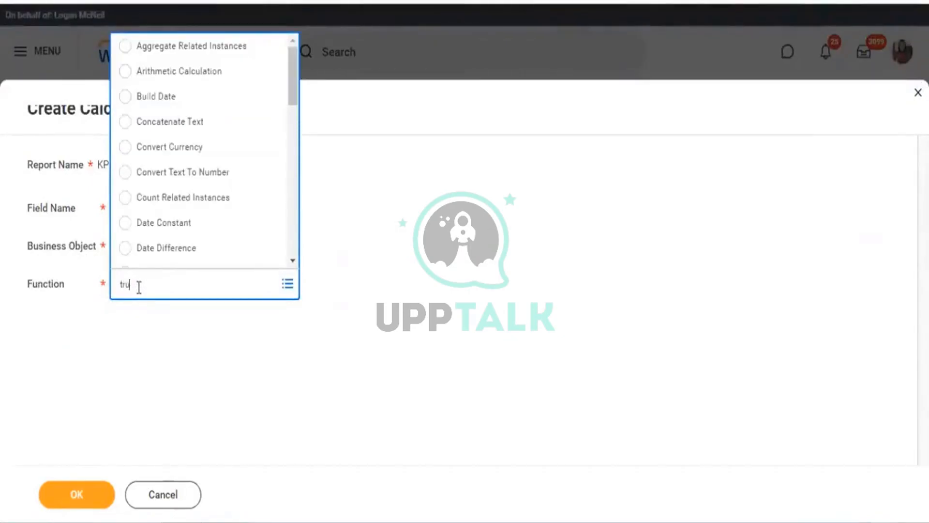
pyautogui.press('Return')
pyautogui.click(392, 254)
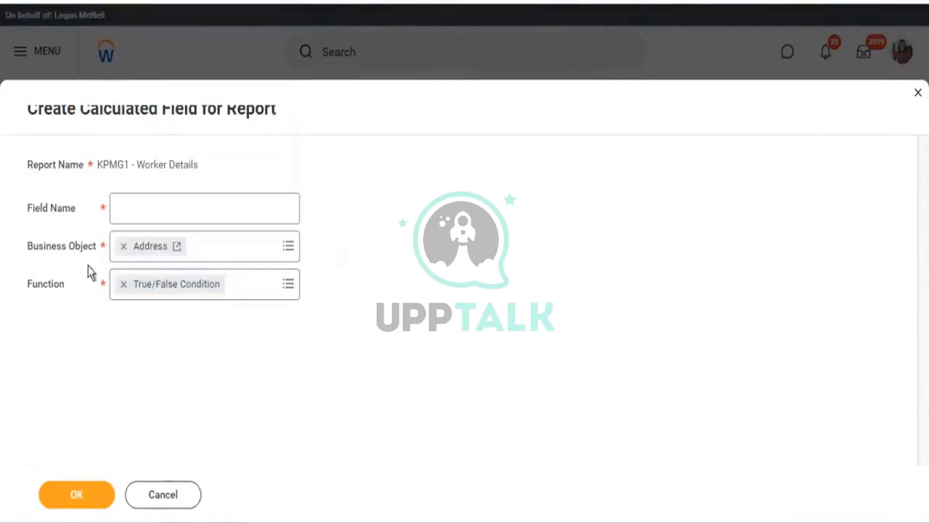
pyautogui.moveTo(40, 246); pyautogui.dragTo(81, 249)
pyautogui.click(139, 218)
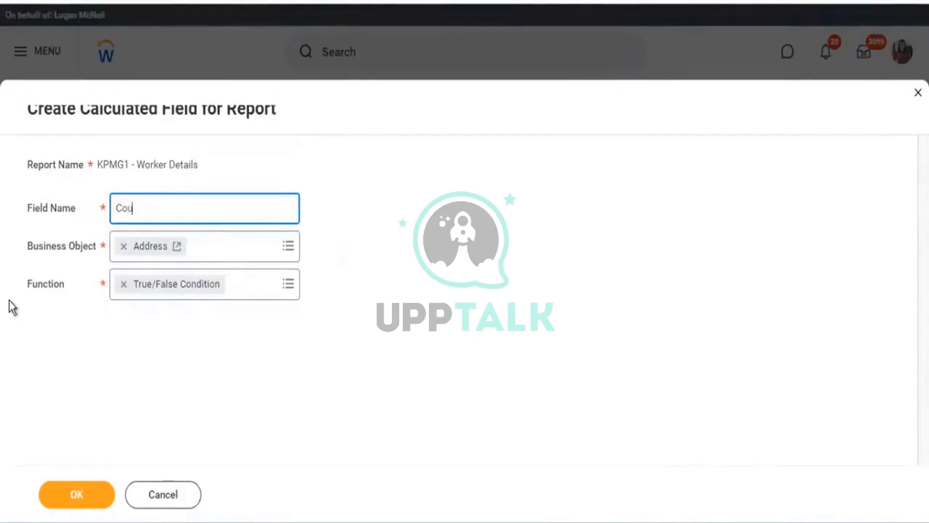
pyautogui.write('Country')
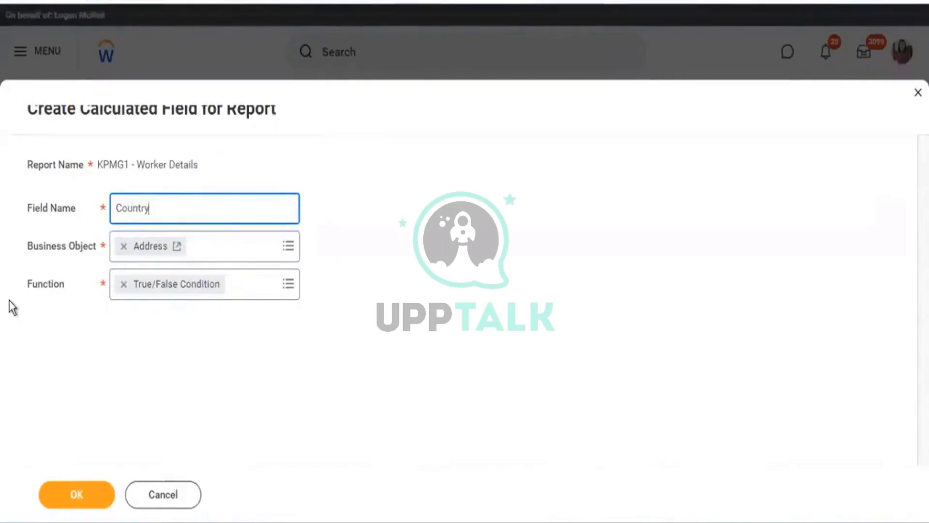
pyautogui.write(' is USA?')
pyautogui.click(76, 496)
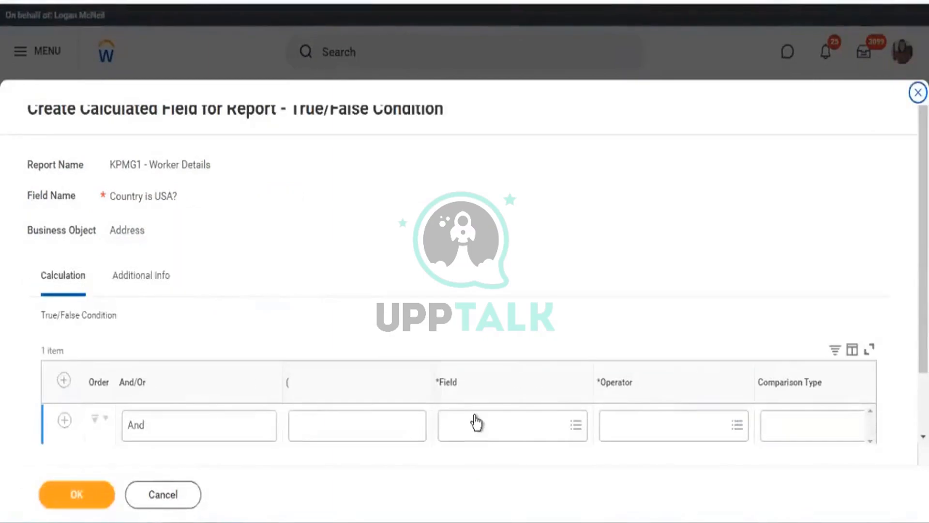
# Set the condition row's field to Country and its operator to "in the selection list"
pyautogui.click(469, 425)
pyautogui.write('coun')
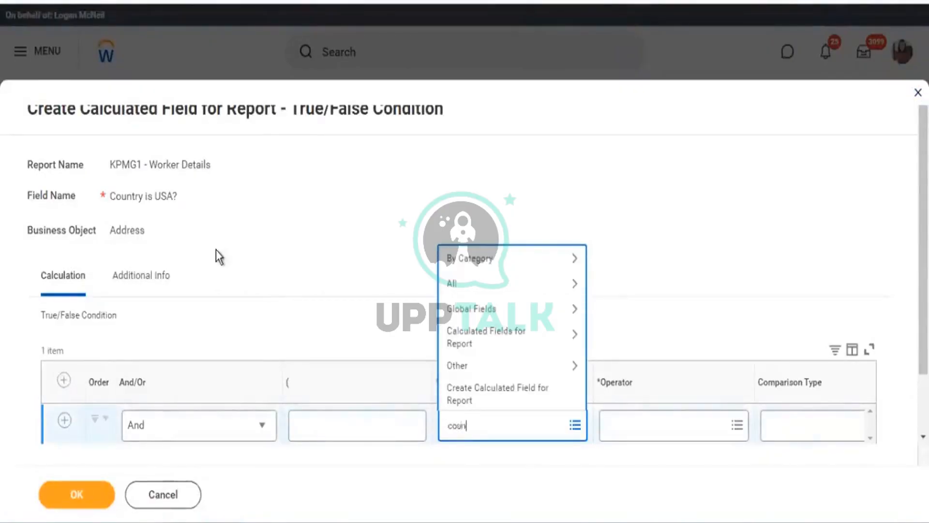
pyautogui.press('Return')
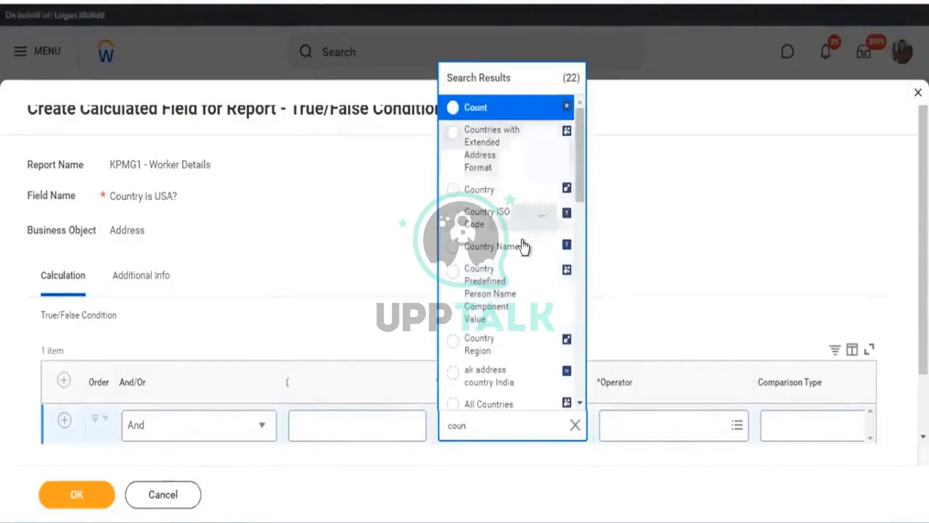
pyautogui.click(493, 192)
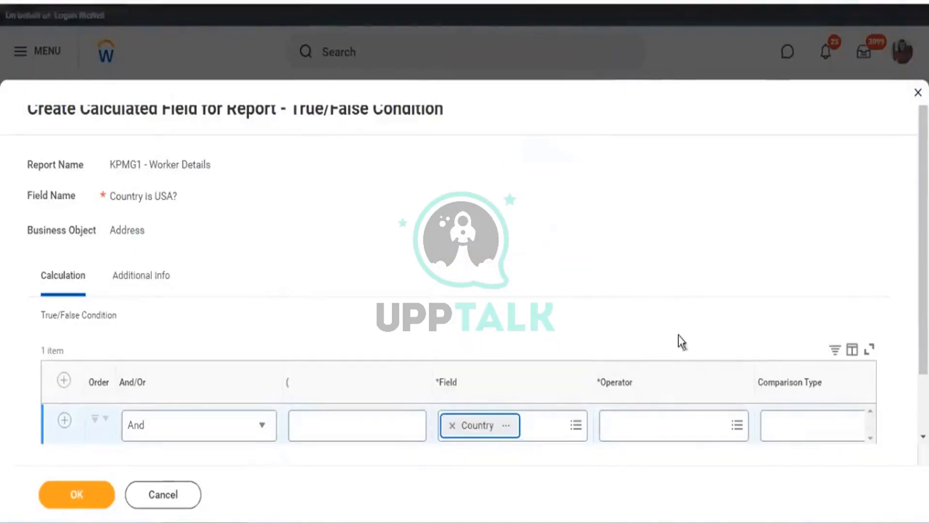
pyautogui.hscroll(5, 652, 410)
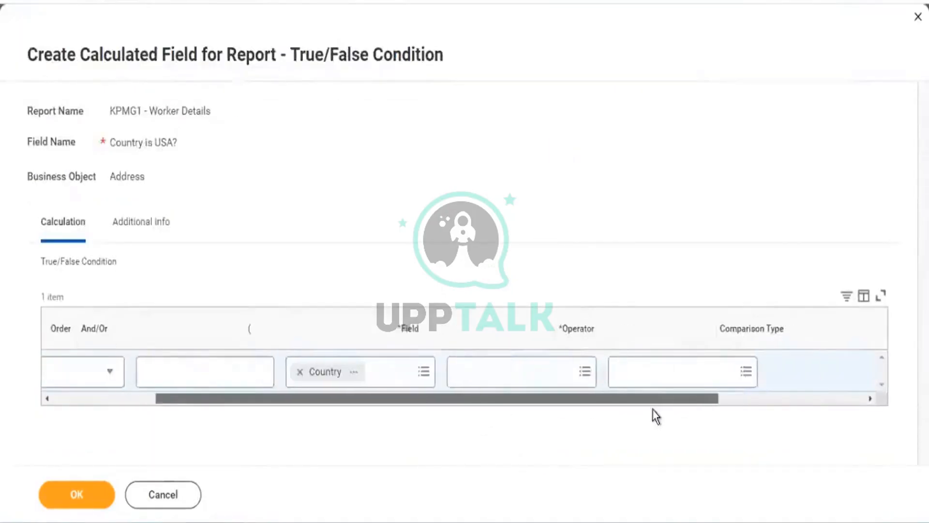
pyautogui.click(481, 380)
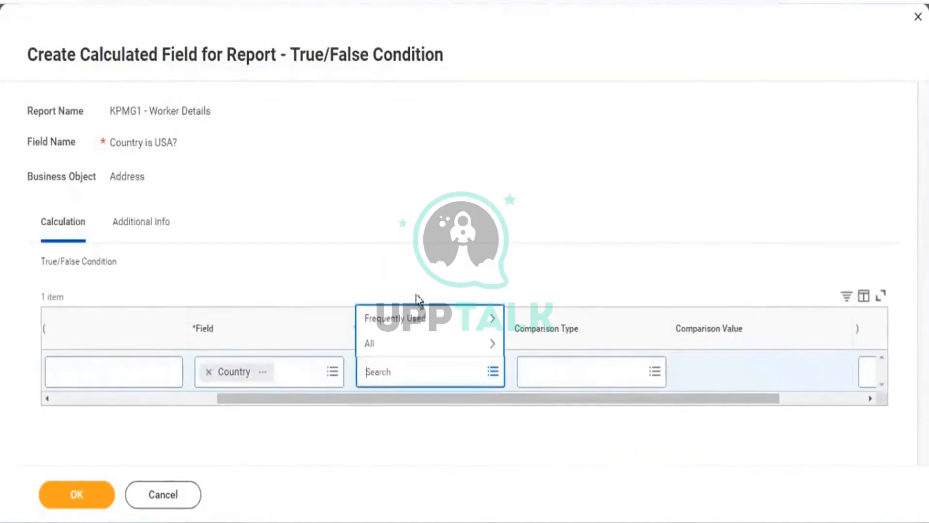
pyautogui.click(412, 321)
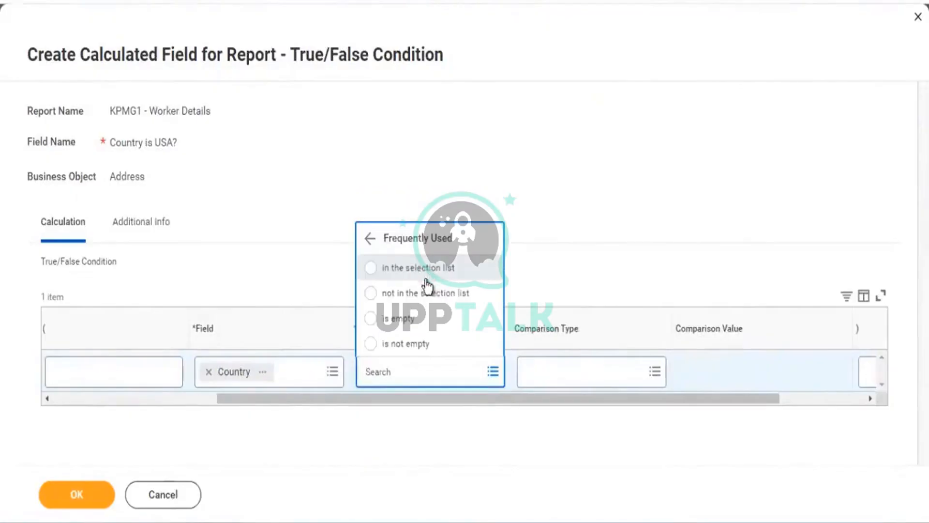
pyautogui.click(437, 276)
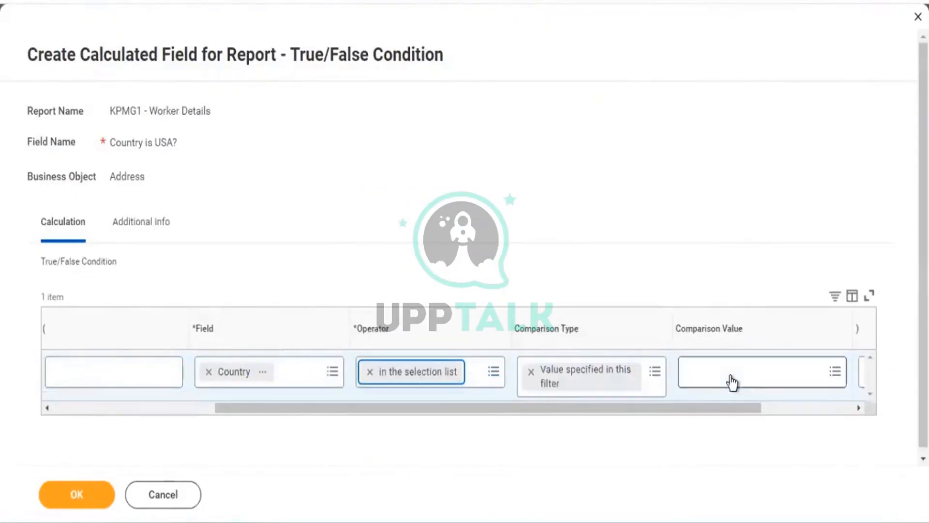
# Choose United States of America as the comparison value and save the "Country is USA?" calculated field
pyautogui.write('state')
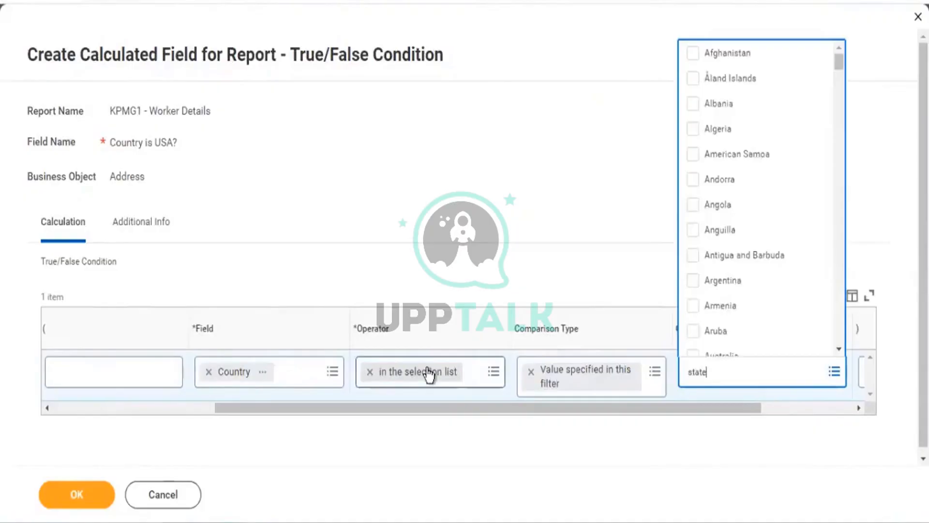
pyautogui.press('Return')
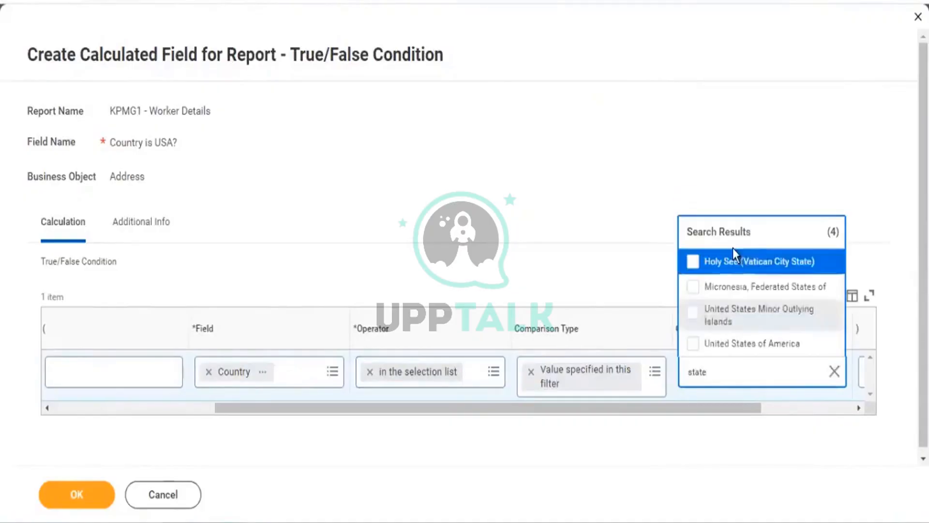
pyautogui.click(733, 345)
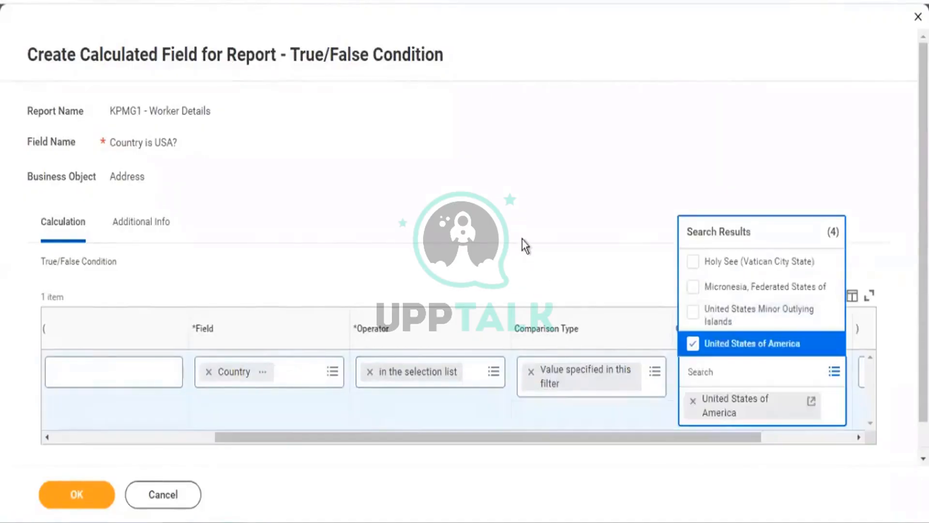
pyautogui.click(77, 494)
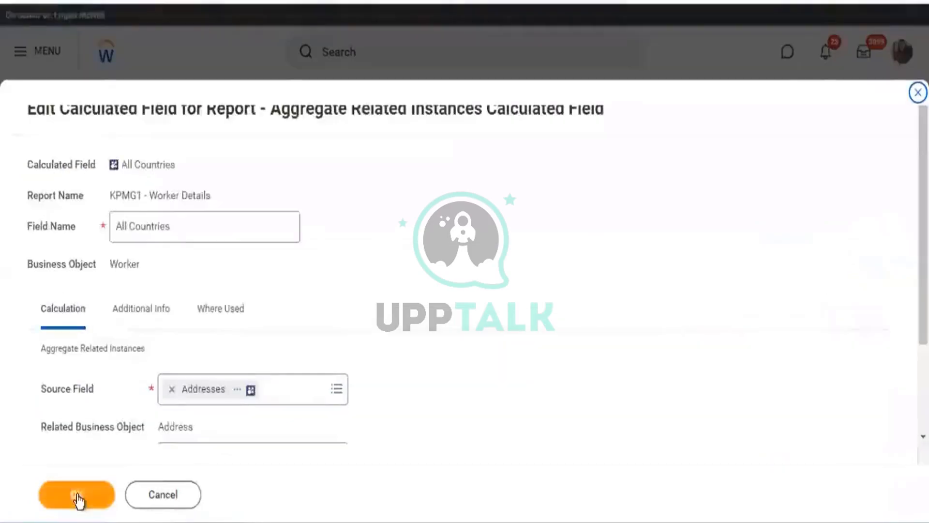
# Save the All Countries calculated field with its "Country is USA?" condition and run the KPMG1 - Worker Details report again
pyautogui.moveTo(58, 356); pyautogui.dragTo(82, 356)
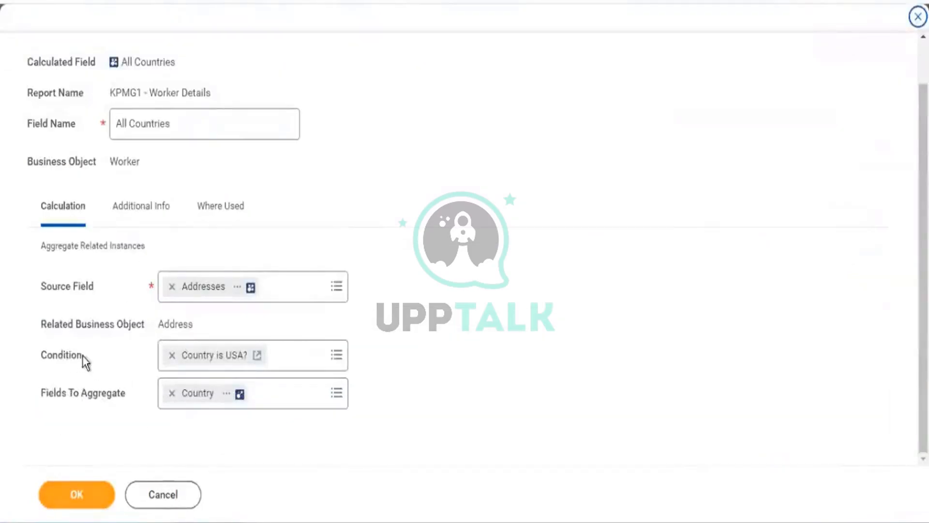
pyautogui.click(77, 496)
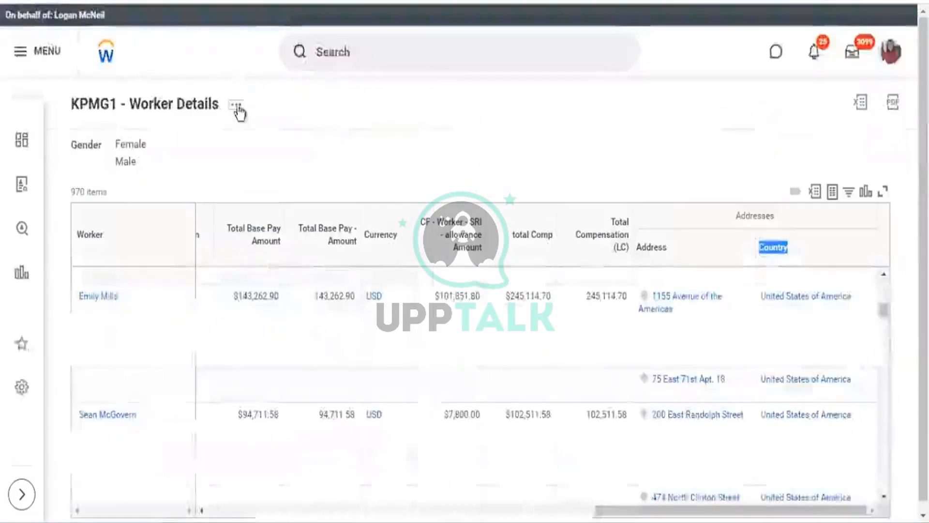
pyautogui.click(237, 105)
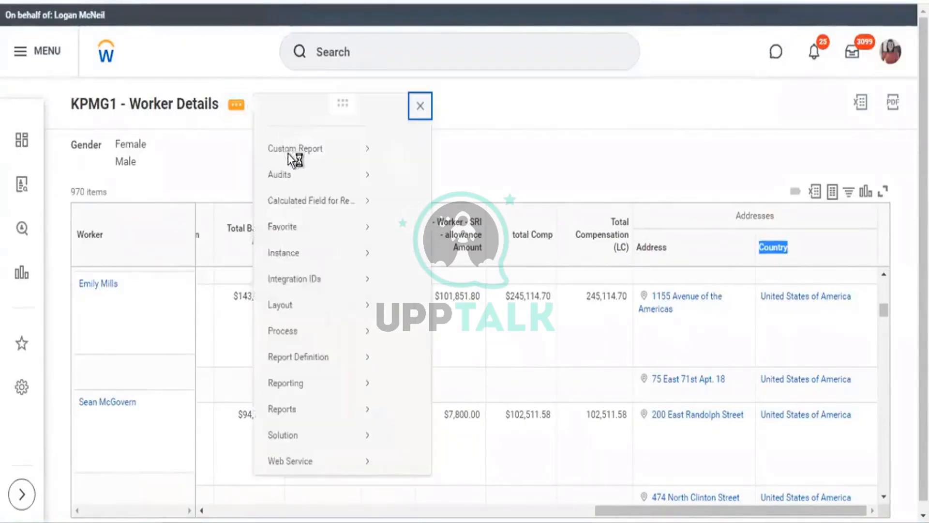
pyautogui.moveTo(349, 170)
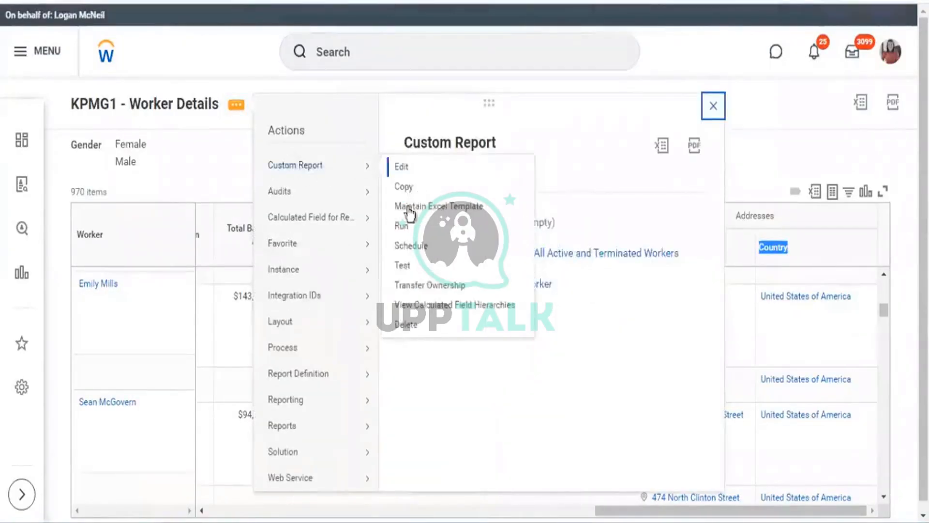
pyautogui.click(400, 226)
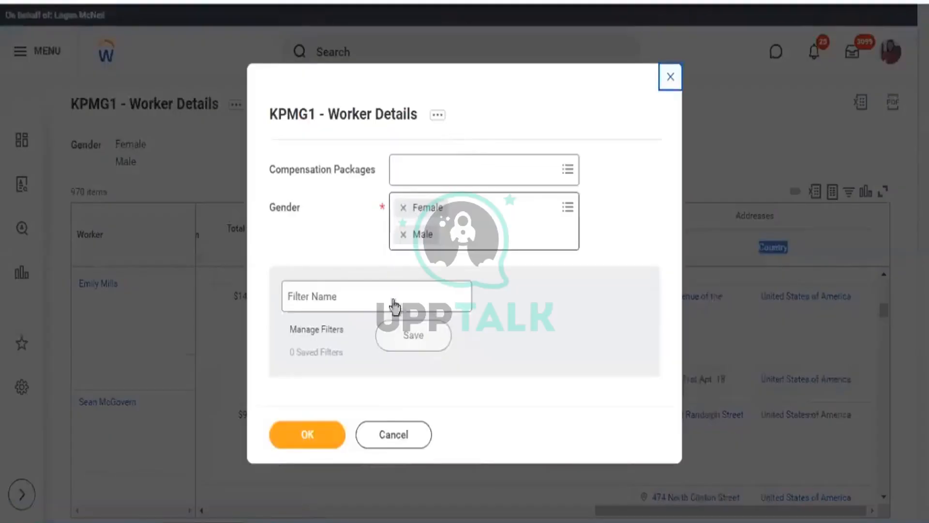
pyautogui.click(307, 434)
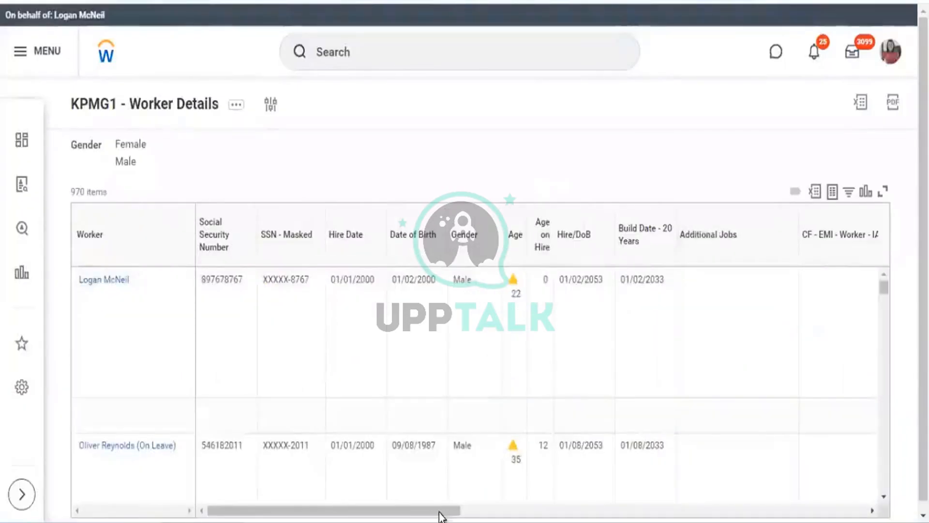
# Compare the All Countries column with the Country column under Addresses for several workers in the report output
pyautogui.moveTo(439, 513); pyautogui.dragTo(874, 506)
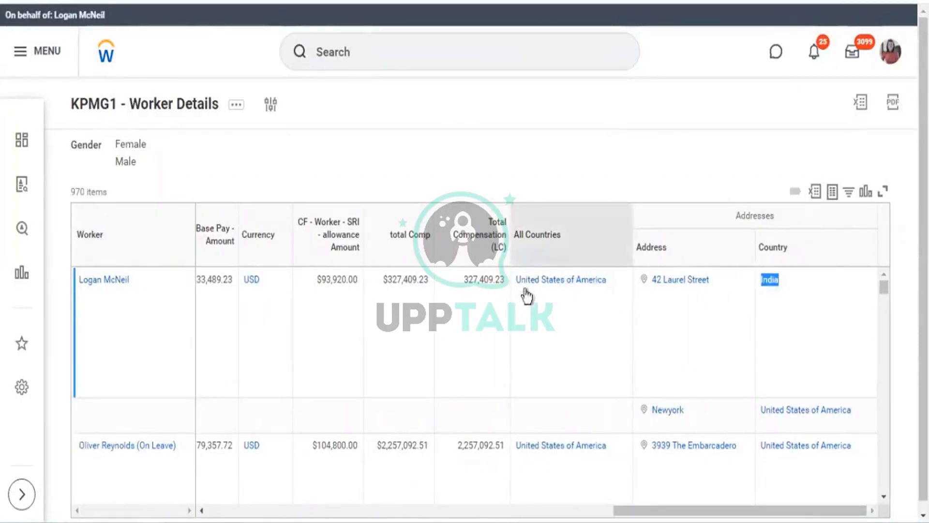
pyautogui.scroll(-2, 565, 330)
pyautogui.scroll(-10, 565, 339)
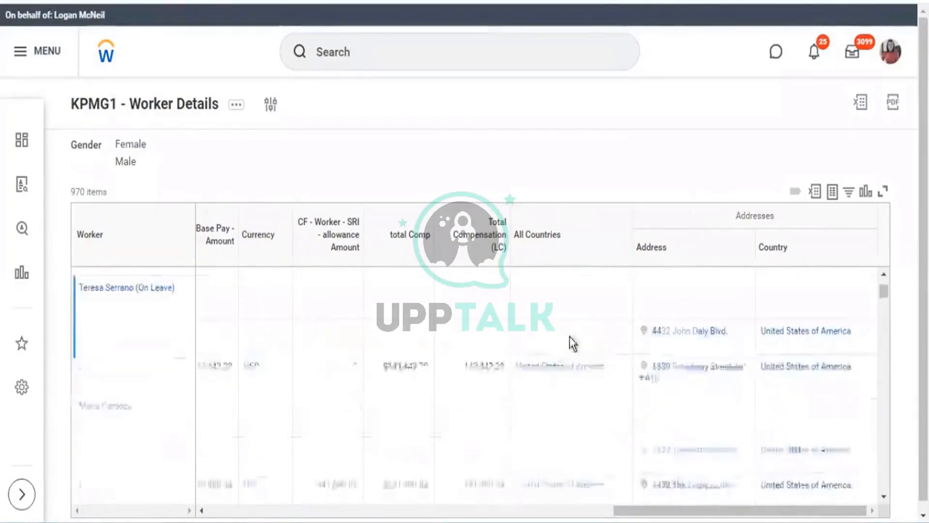
pyautogui.scroll(-5, 579, 371)
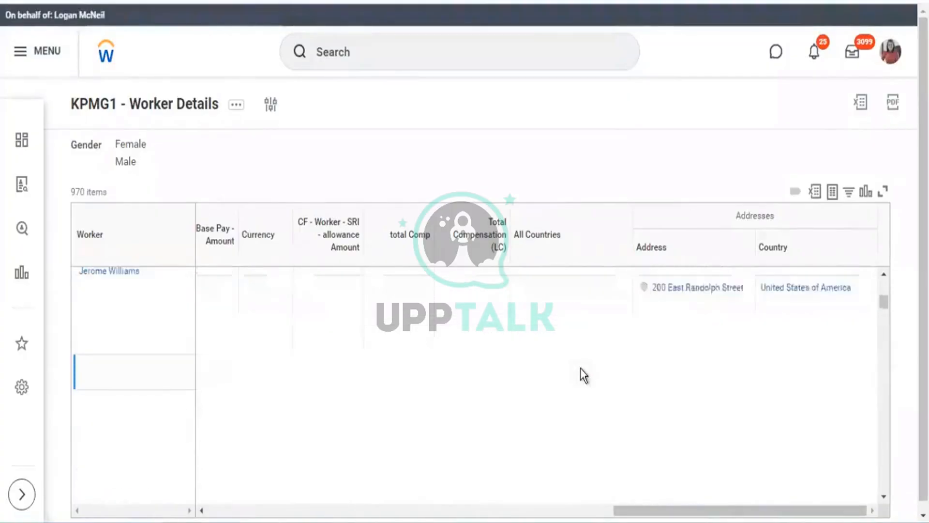
pyautogui.scroll(-2, 585, 352)
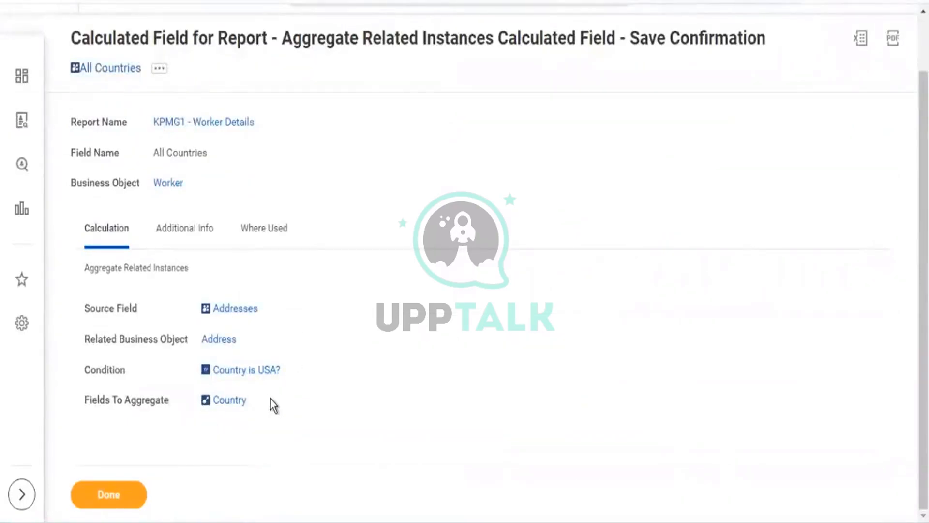
# Review the saved All Countries calculation, checking its business object, source field, and field to aggregate
pyautogui.moveTo(270, 405); pyautogui.dragTo(203, 405)
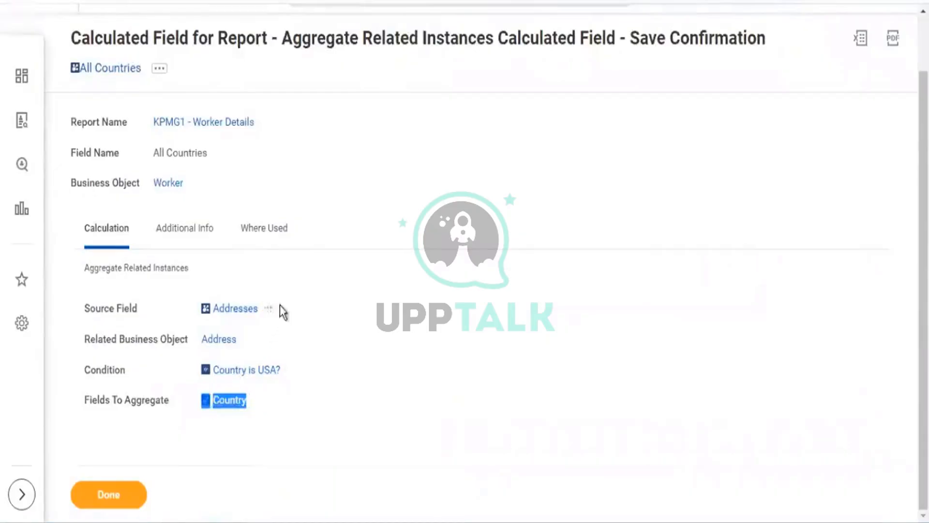
pyautogui.moveTo(280, 306); pyautogui.dragTo(196, 314)
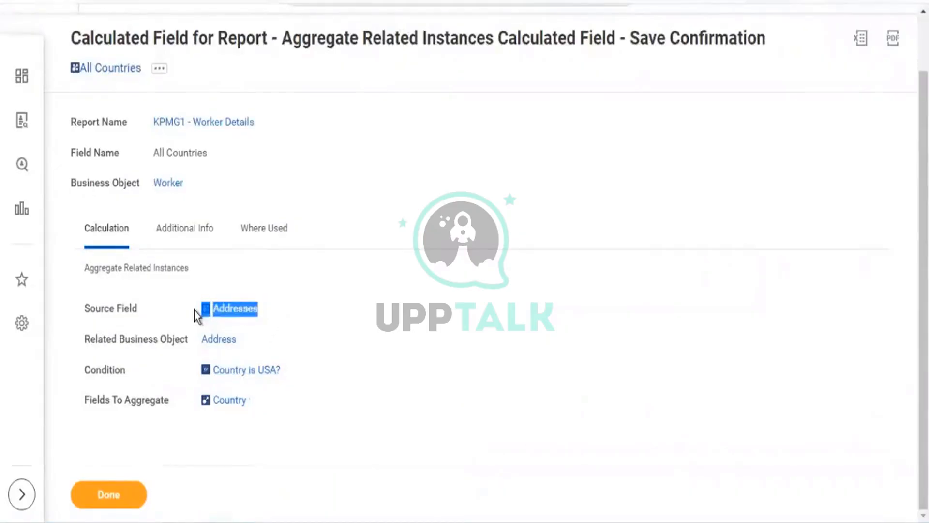
pyautogui.moveTo(206, 304)
pyautogui.click(304, 313)
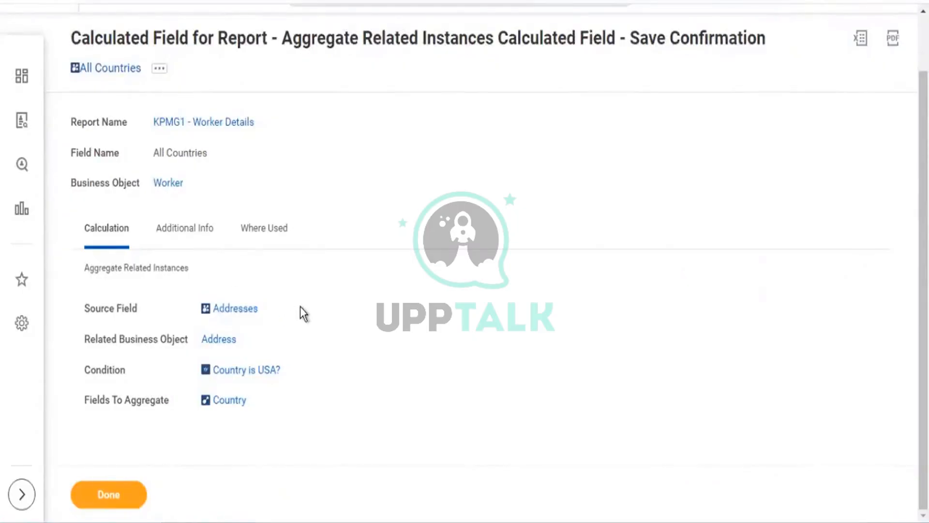
pyautogui.moveTo(206, 310)
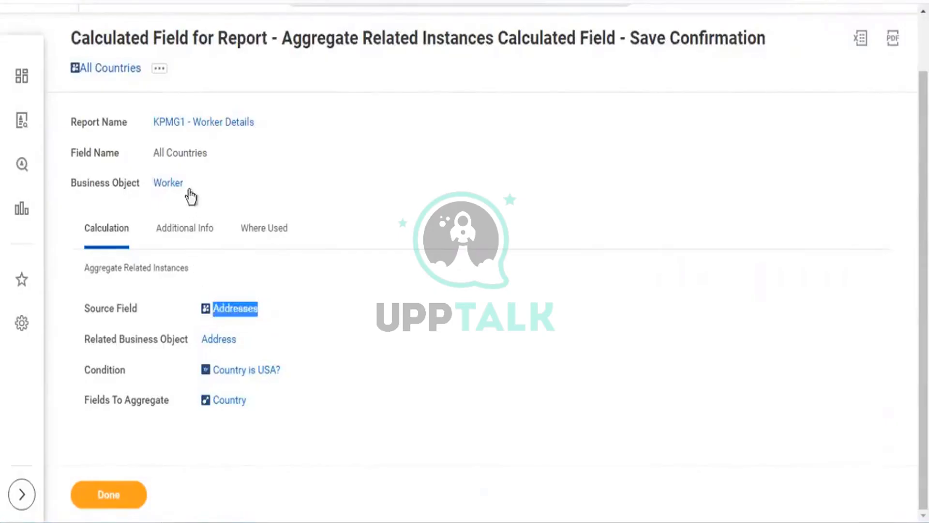
pyautogui.moveTo(149, 185)
pyautogui.moveTo(242, 399); pyautogui.dragTo(211, 396)
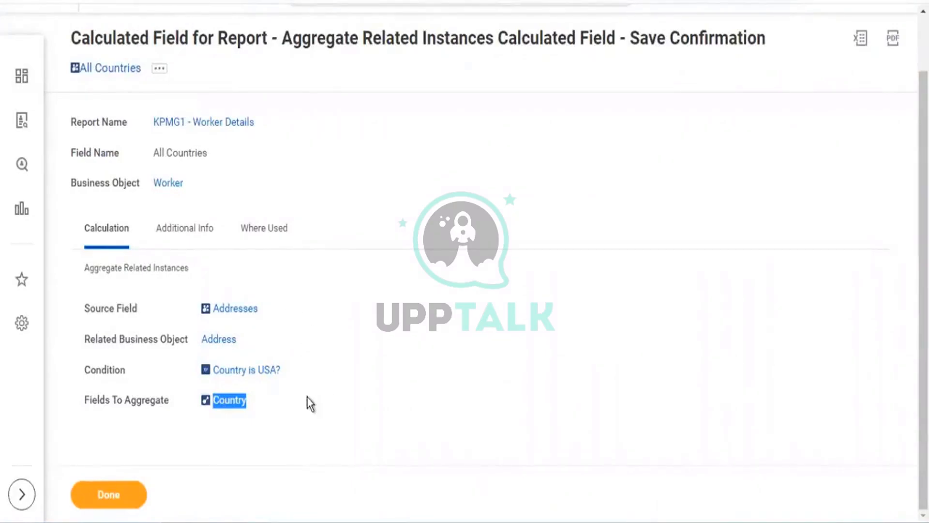
pyautogui.moveTo(285, 400); pyautogui.dragTo(207, 401)
pyautogui.moveTo(280, 312); pyautogui.dragTo(211, 312)
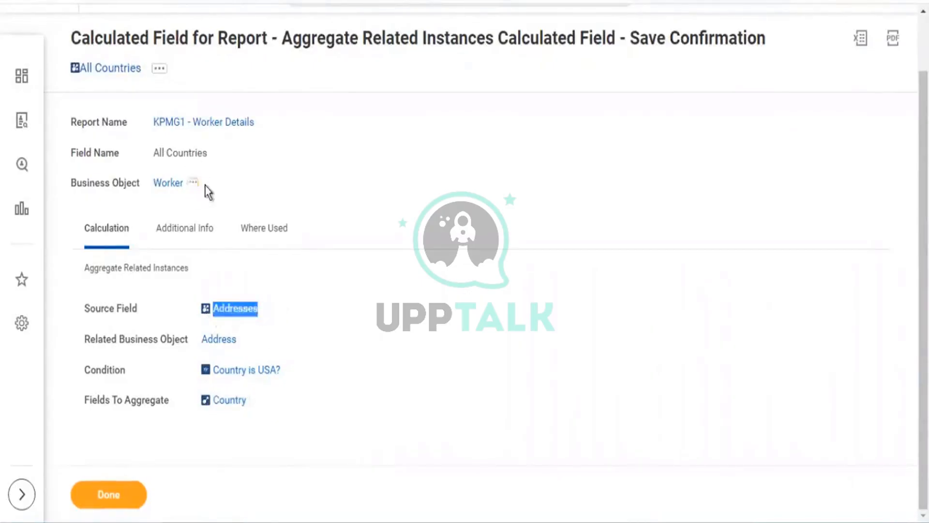
pyautogui.moveTo(208, 190); pyautogui.dragTo(150, 194)
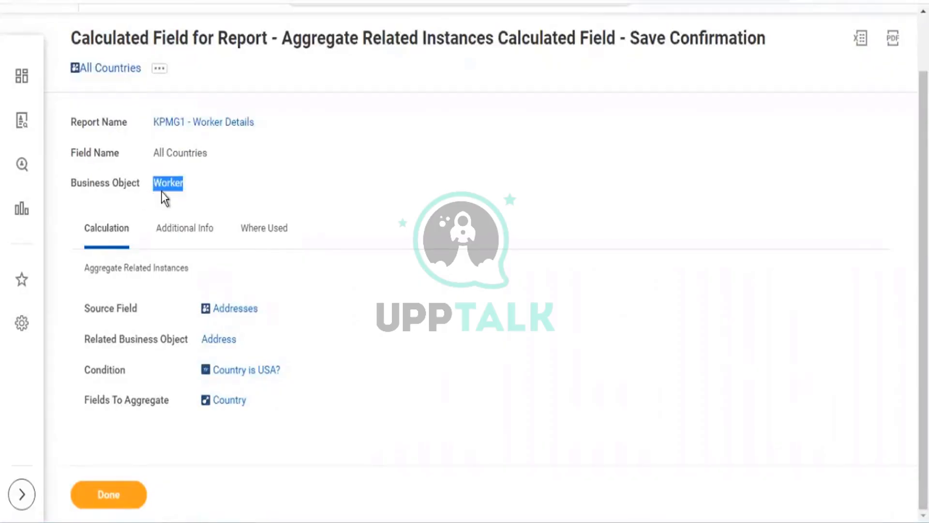
pyautogui.doubleClick(162, 190)
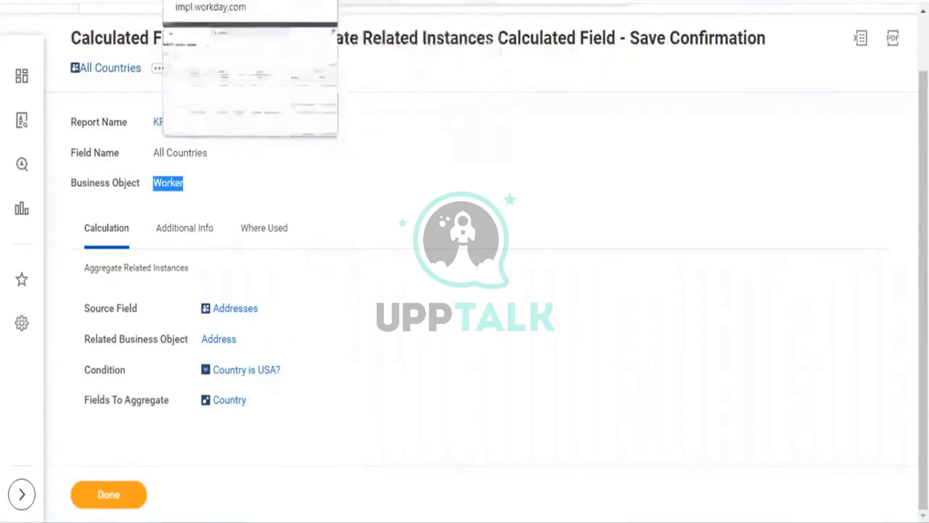
# Return to the KPMG1 - Worker Details report definition and open it for editing
pyautogui.click(387, 0)
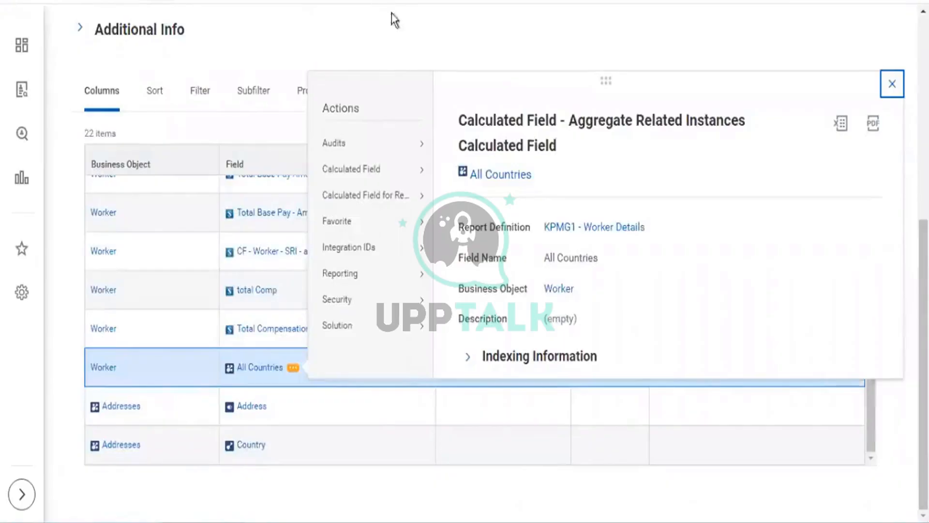
pyautogui.scroll(5, 412, 37)
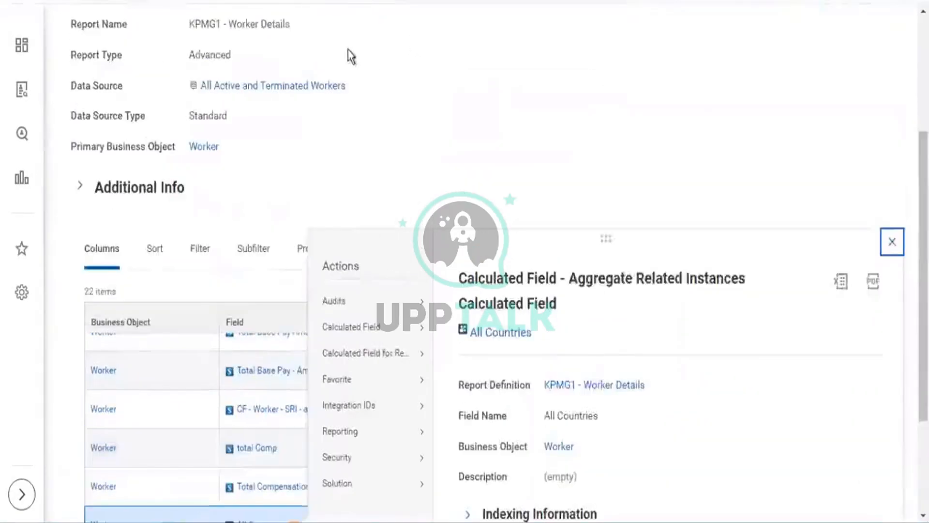
pyautogui.scroll(2, 352, 55)
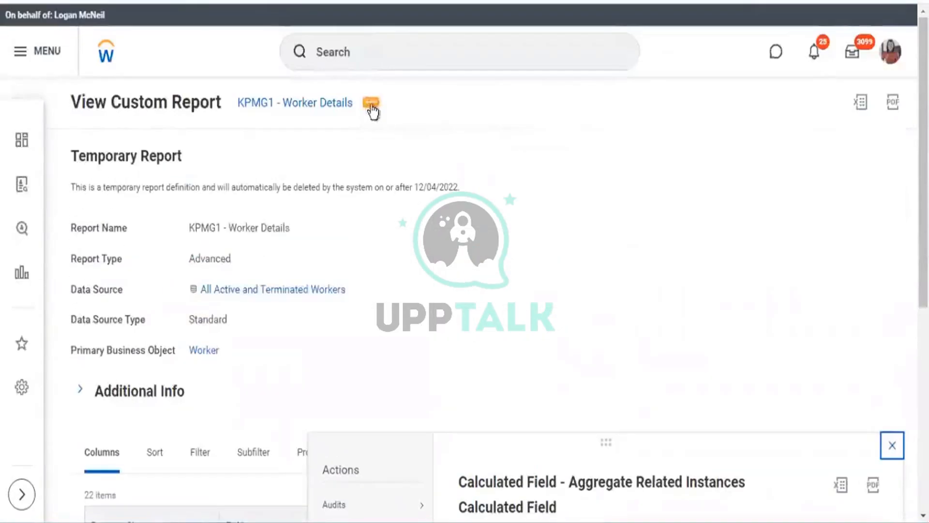
pyautogui.click(445, 165)
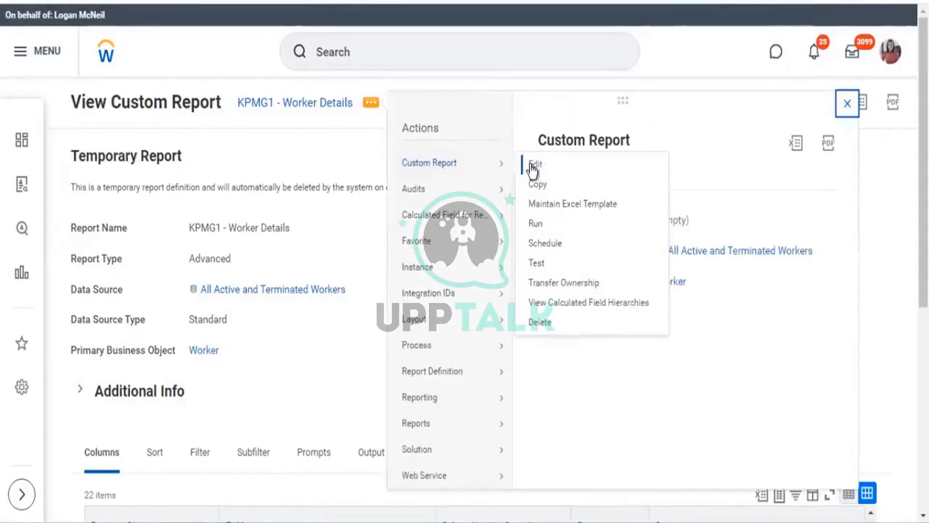
pyautogui.click(532, 166)
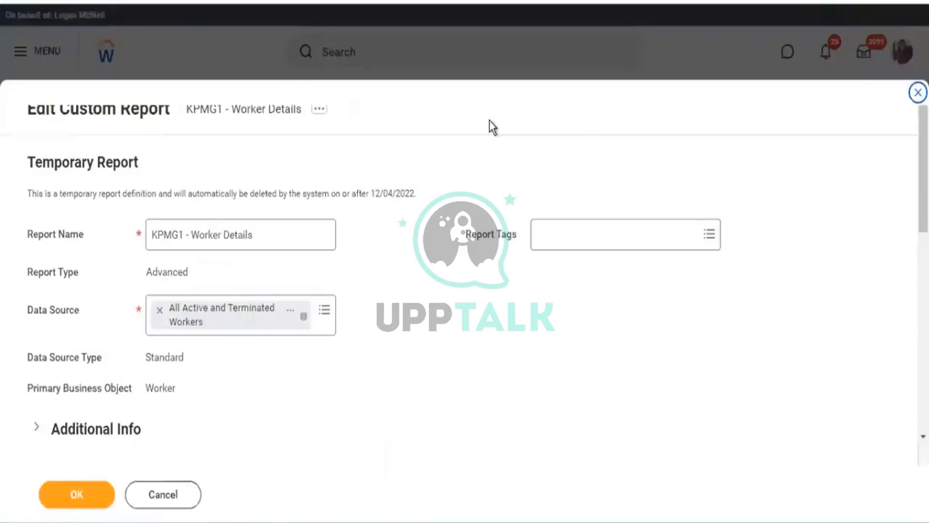
# Add a Worker column row below Total Compensation (LC) and start a new report calculated field for it
pyautogui.scroll(-5, 485, 213)
pyautogui.scroll(-10, 485, 213)
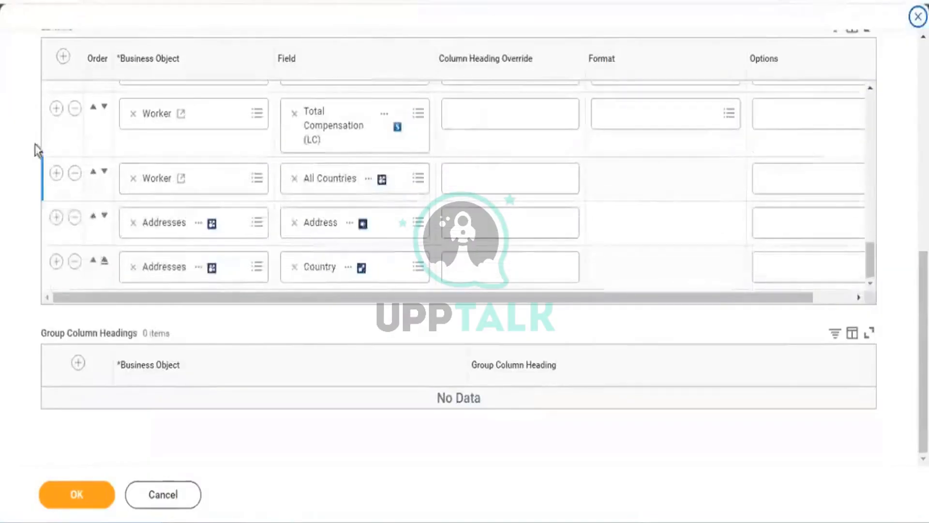
pyautogui.click(57, 110)
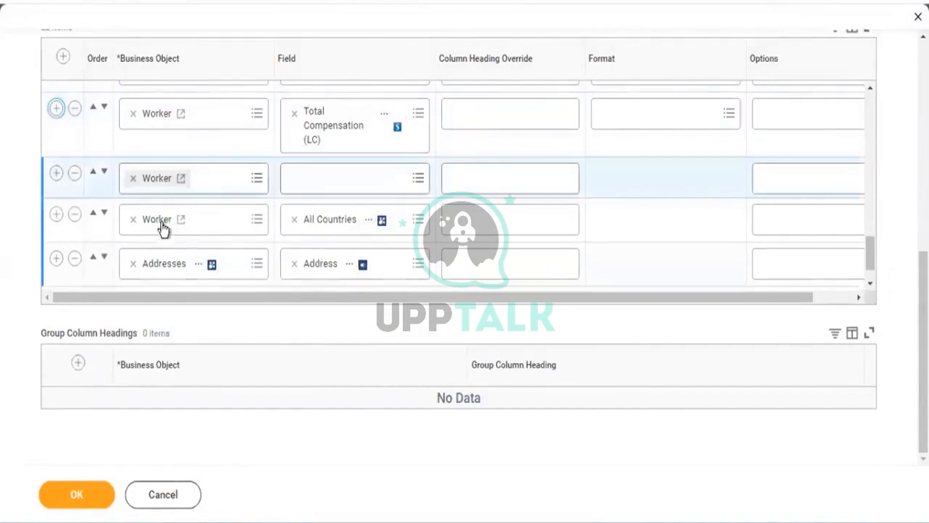
pyautogui.click(335, 179)
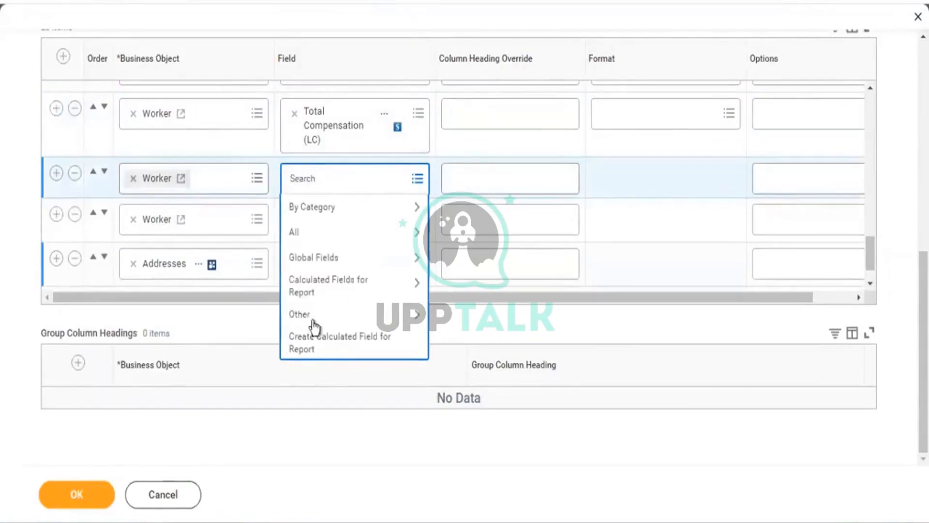
pyautogui.click(315, 342)
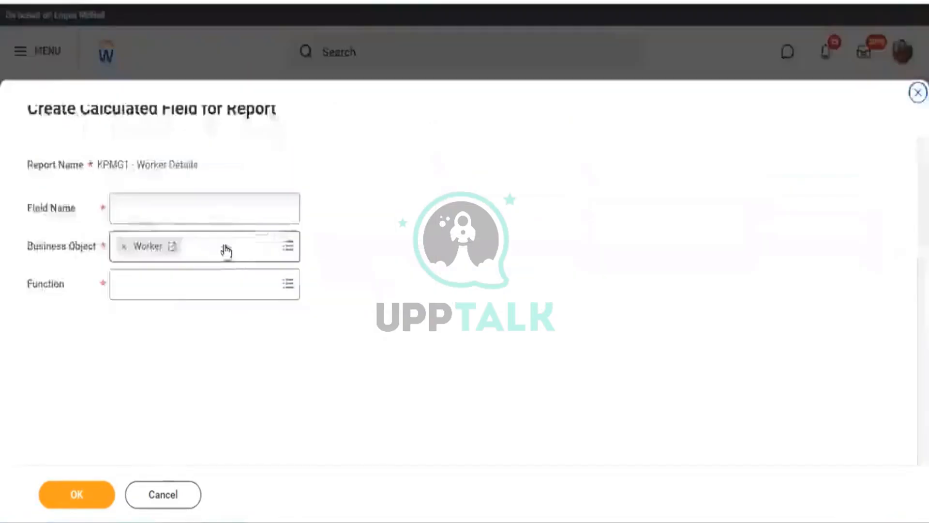
# Choose the Count Related Instances function, name the Worker calculated field "Address Count", and continue to its calculation settings
pyautogui.click(193, 281)
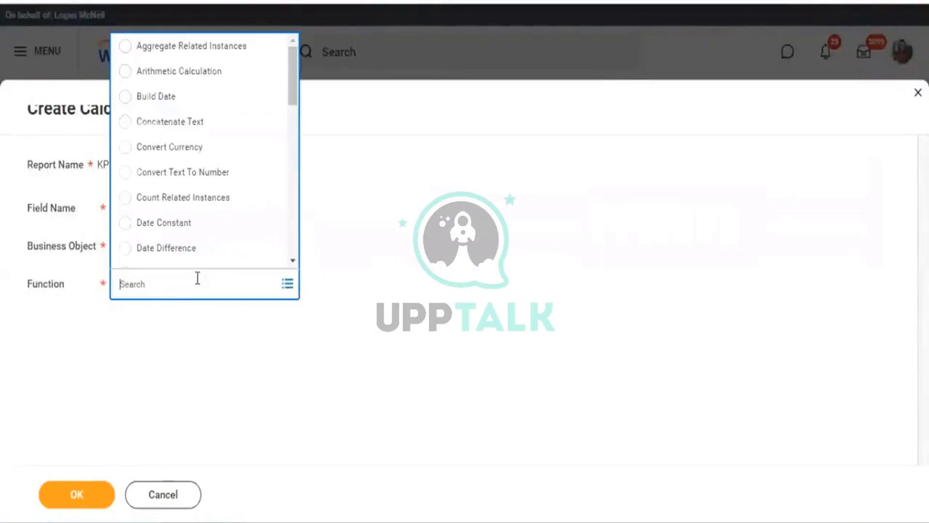
pyautogui.click(183, 197)
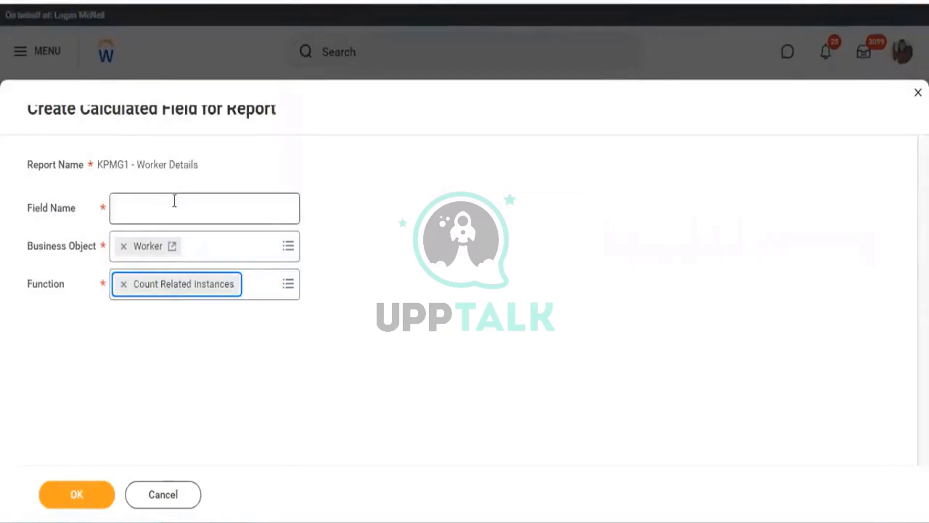
pyautogui.click(178, 203)
pyautogui.write('A')
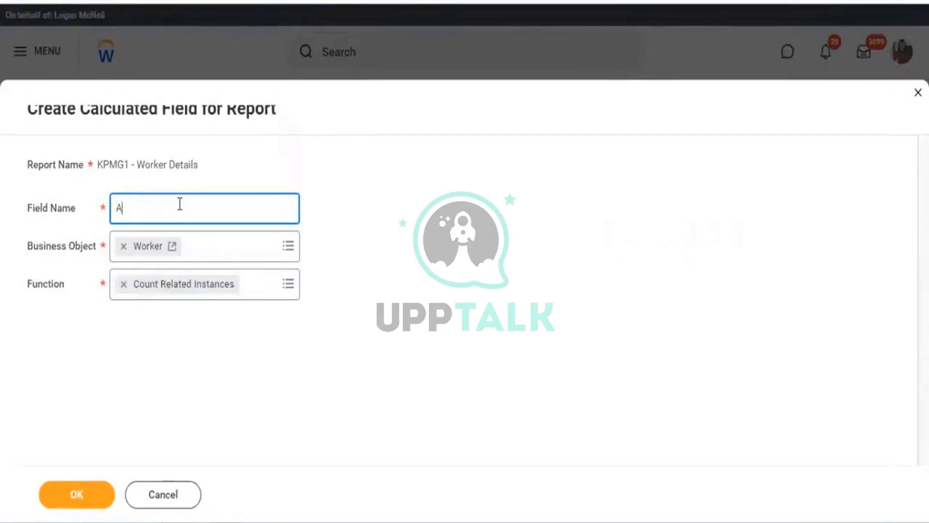
pyautogui.write('ddress')
pyautogui.write(' N')
pyautogui.press('BackSpace')
pyautogui.press('BackSpace')
pyautogui.write('Co')
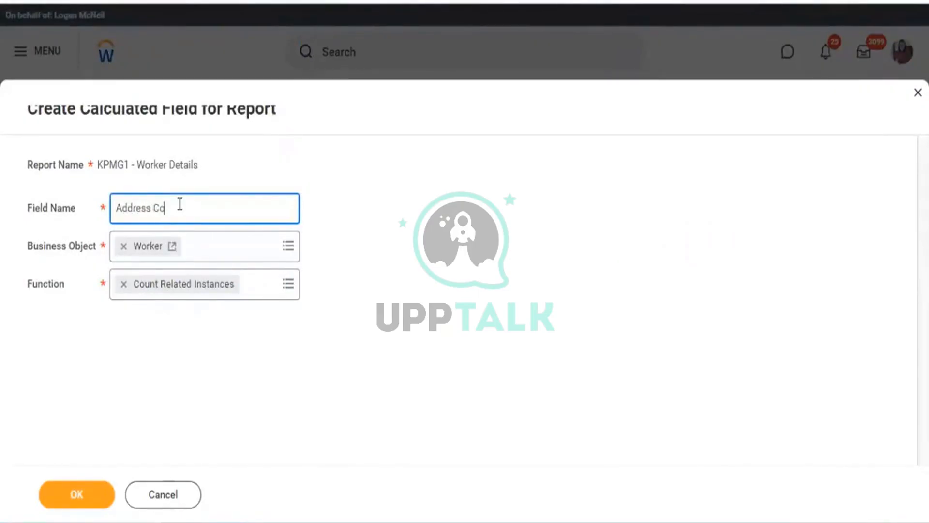
pyautogui.write('unt')
pyautogui.click(92, 494)
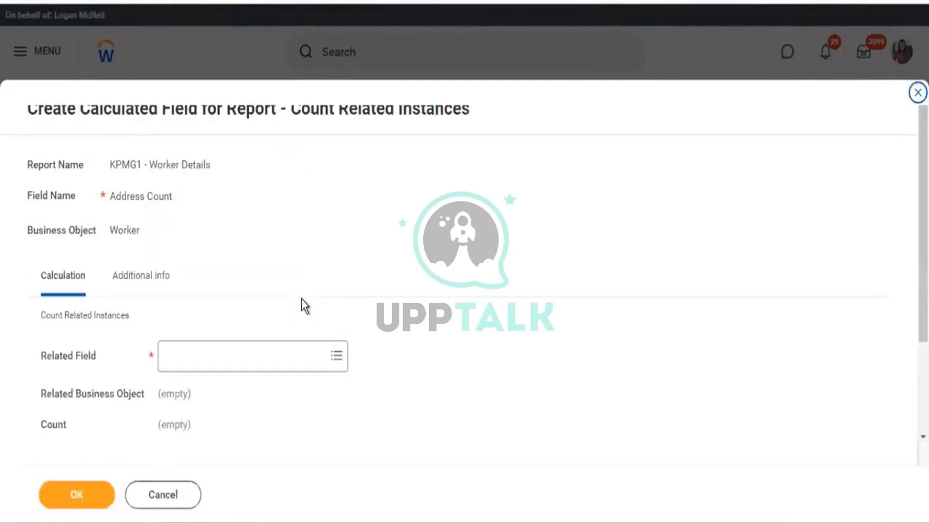
# Set the Address Count calculation's related field to Addresses and have it count all instances
pyautogui.scroll(-2, 286, 321)
pyautogui.click(203, 255)
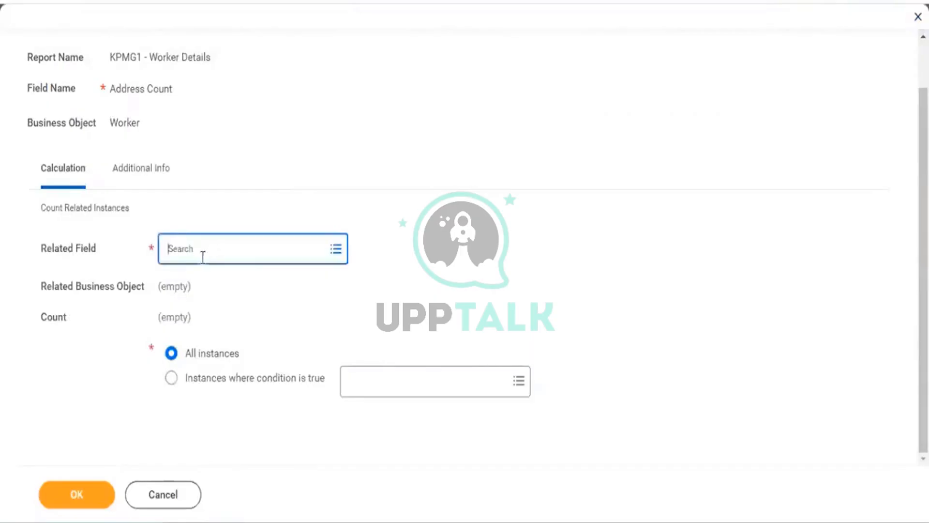
pyautogui.write('addr')
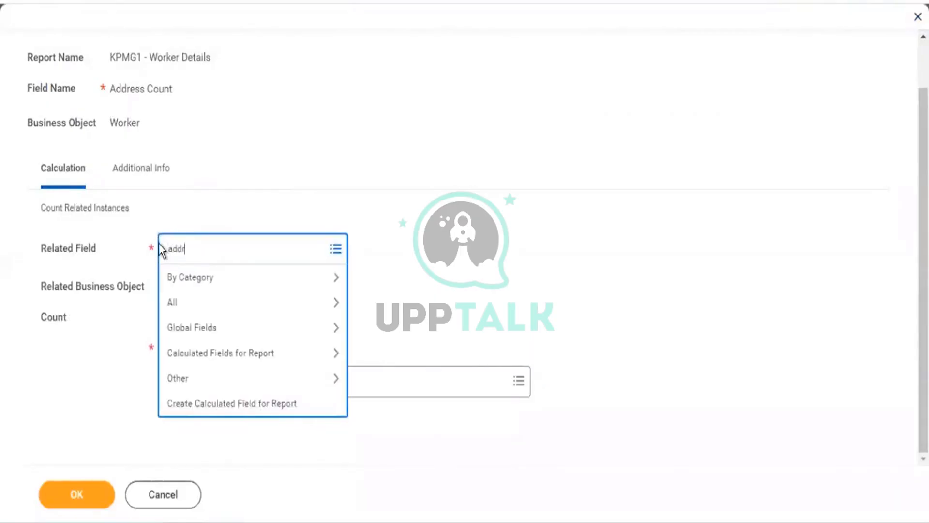
pyautogui.write('ess')
pyautogui.press('Return')
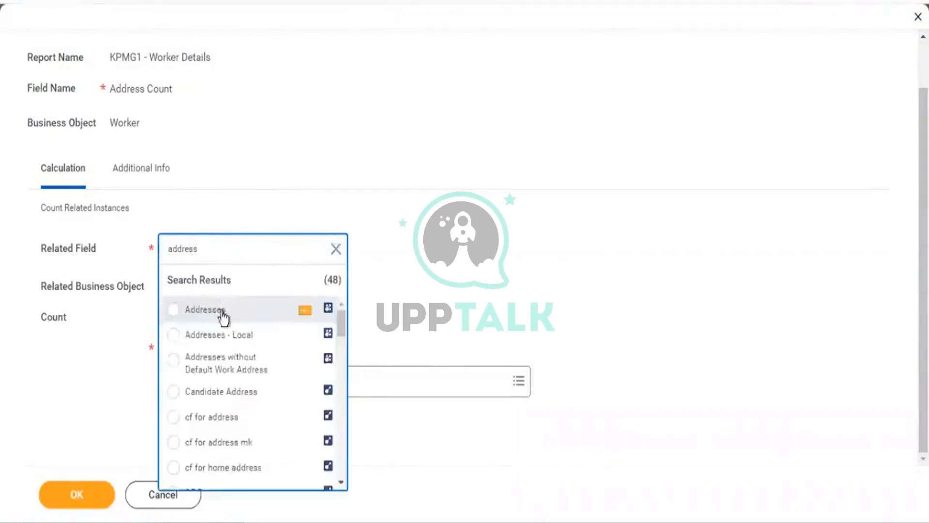
pyautogui.click(222, 312)
pyautogui.click(218, 358)
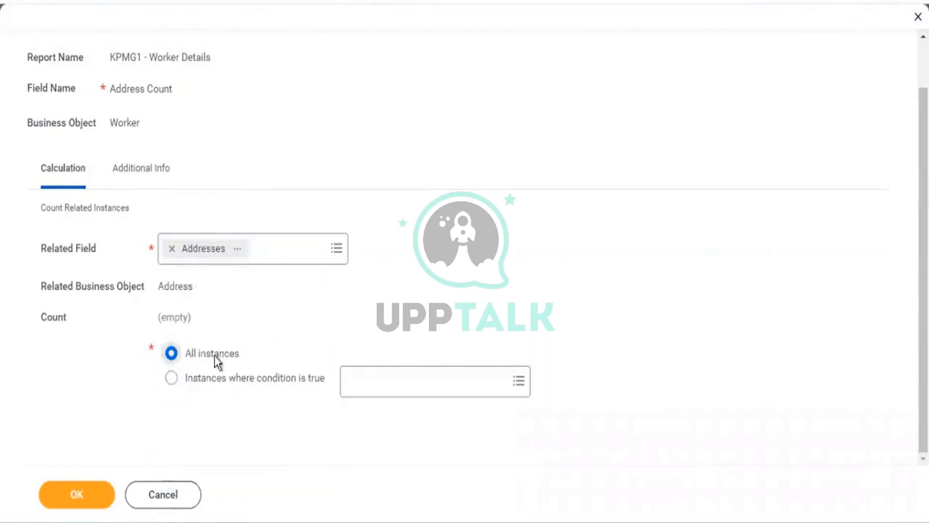
# Save the Address Count calculated field without a condition, and save the edited KPMG1 - Worker Details report definition
pyautogui.moveTo(229, 356); pyautogui.dragTo(306, 386)
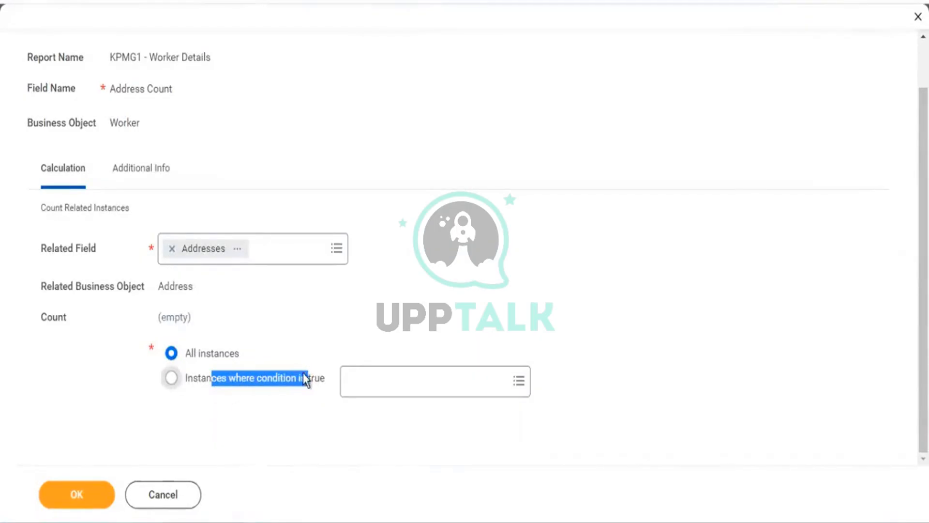
pyautogui.moveTo(199, 379); pyautogui.dragTo(314, 381)
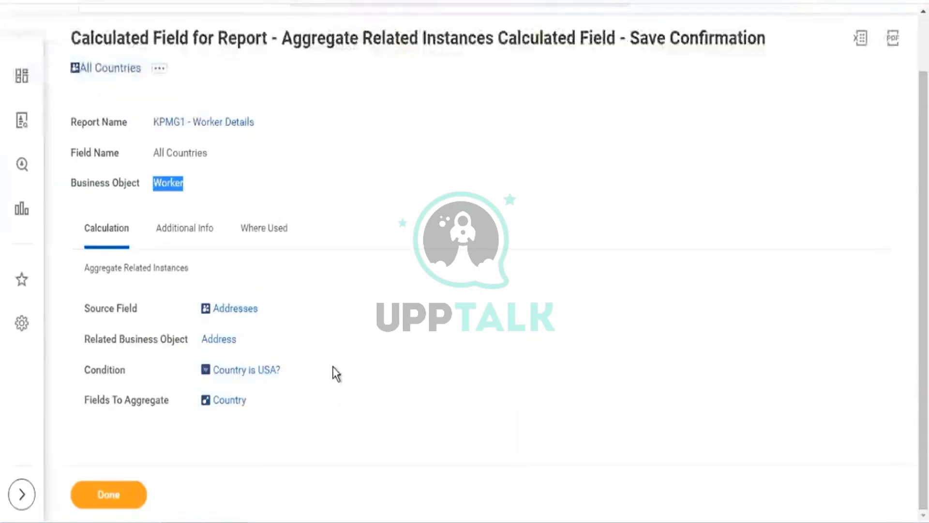
pyautogui.moveTo(309, 372); pyautogui.dragTo(200, 372)
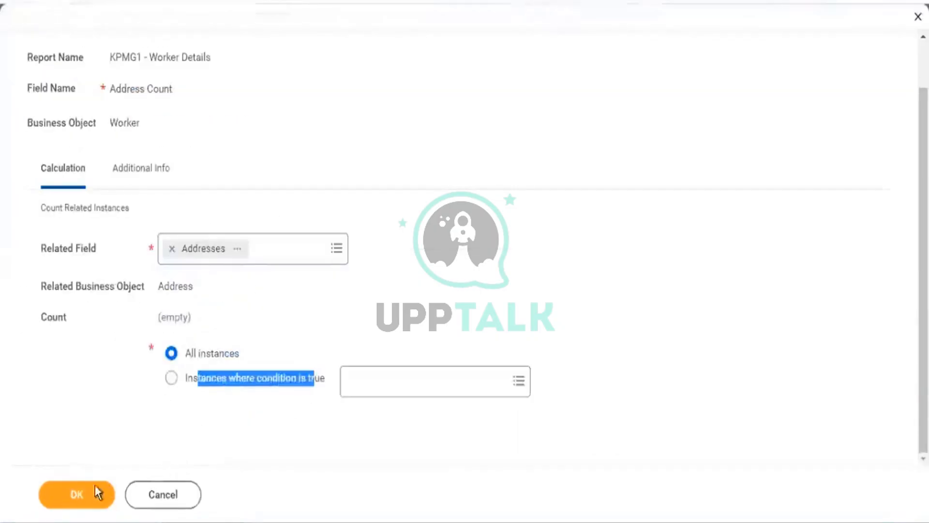
pyautogui.click(100, 481)
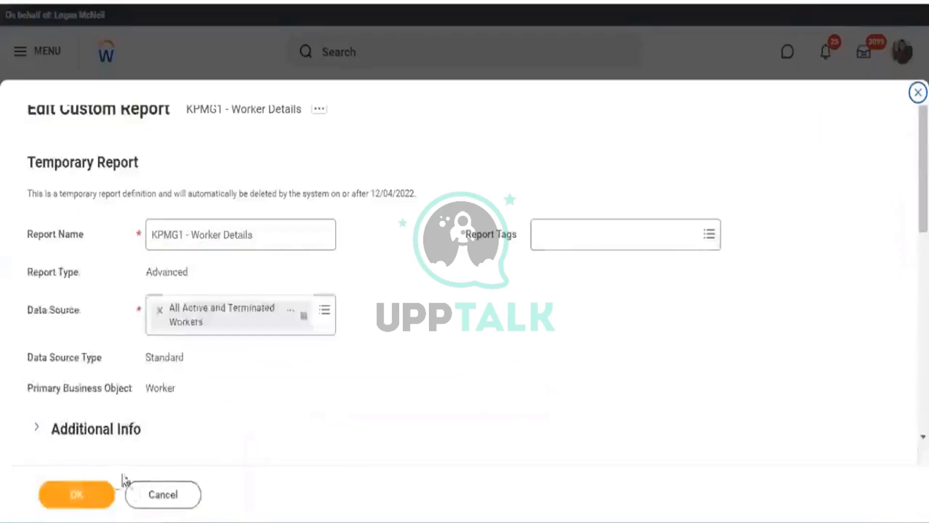
pyautogui.click(77, 494)
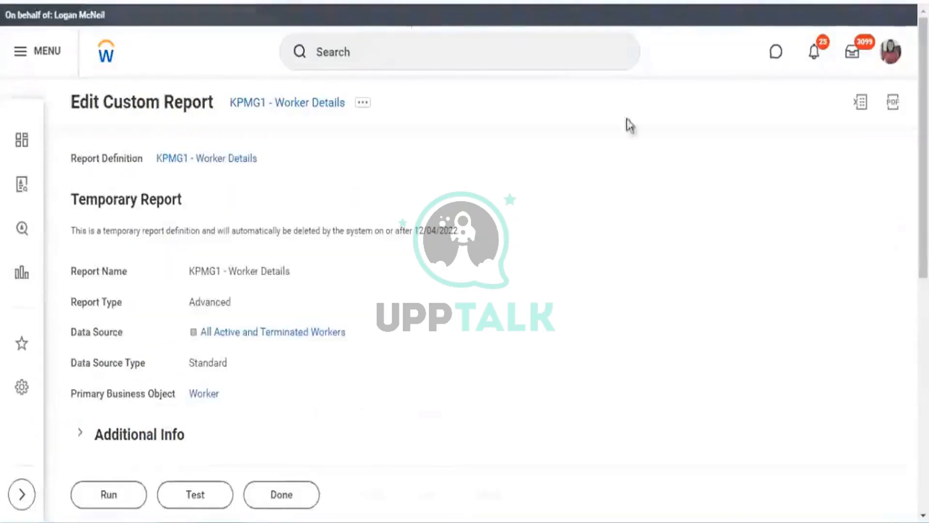
# Open the KPMG1 - Worker Details report results and compare the Address Count and All Countries columns with each worker's listed addresses
pyautogui.click(271, 104)
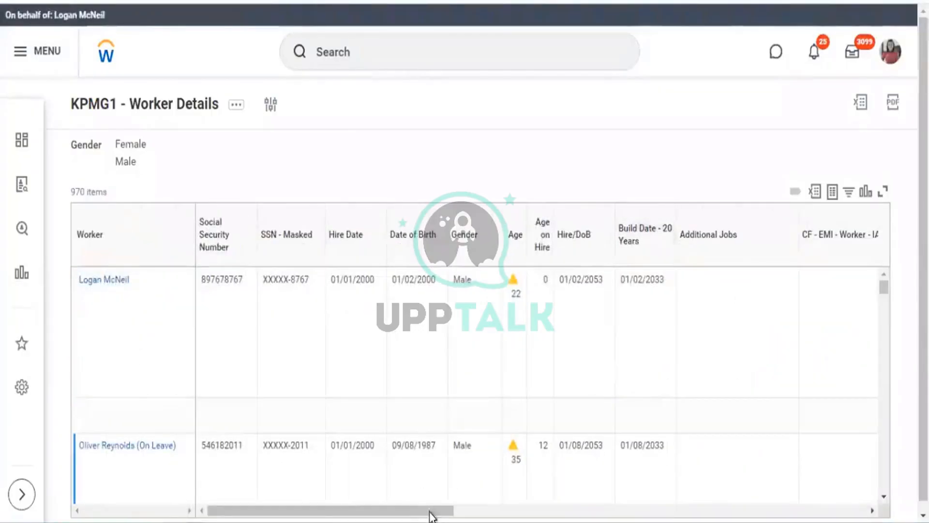
pyautogui.moveTo(432, 512); pyautogui.dragTo(860, 506)
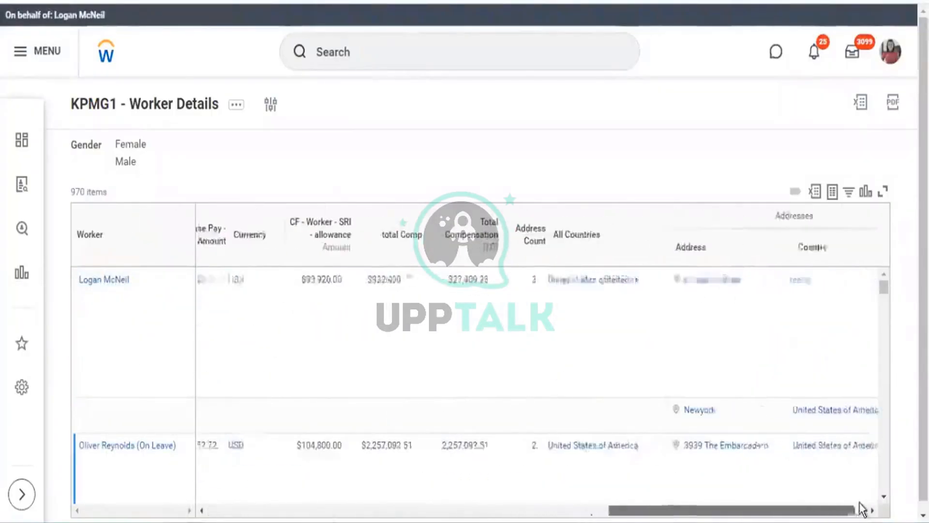
pyautogui.moveTo(494, 285); pyautogui.dragTo(506, 283)
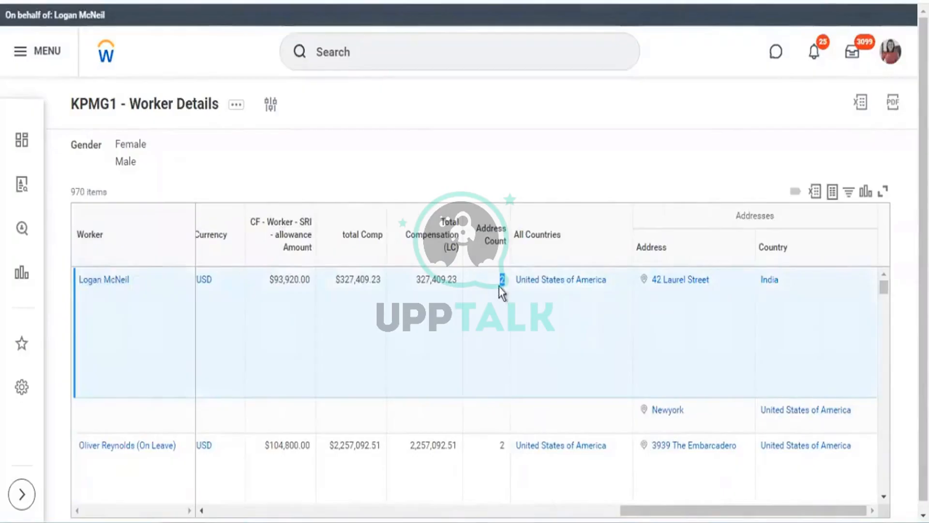
pyautogui.scroll(-5, 525, 413)
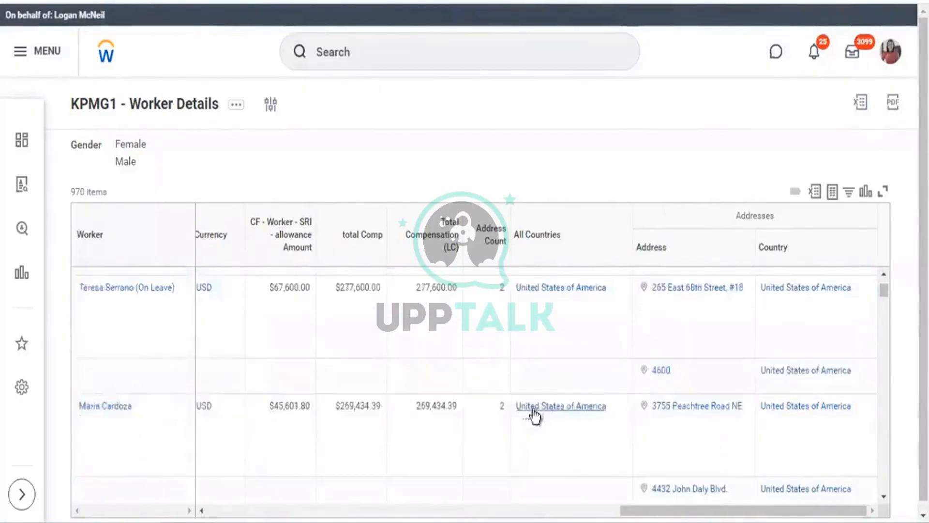
pyautogui.scroll(-10, 535, 415)
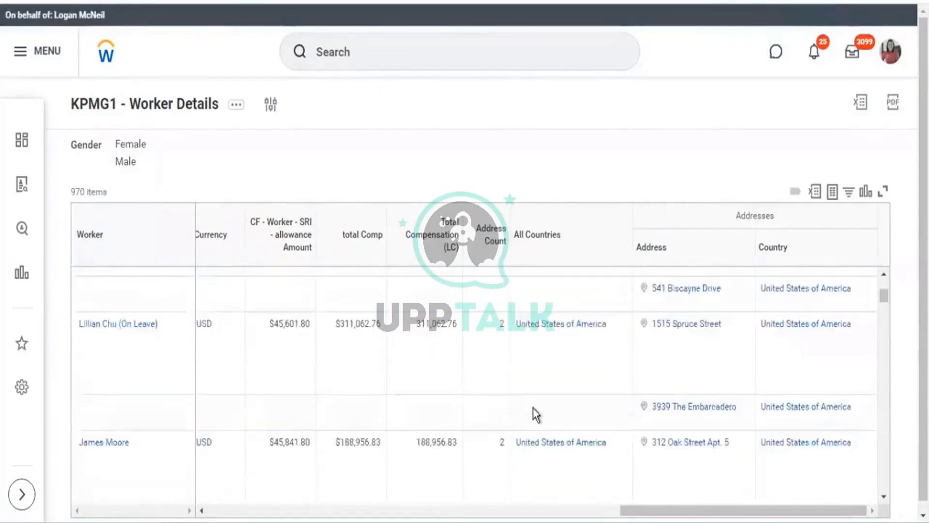
pyautogui.scroll(-10, 535, 414)
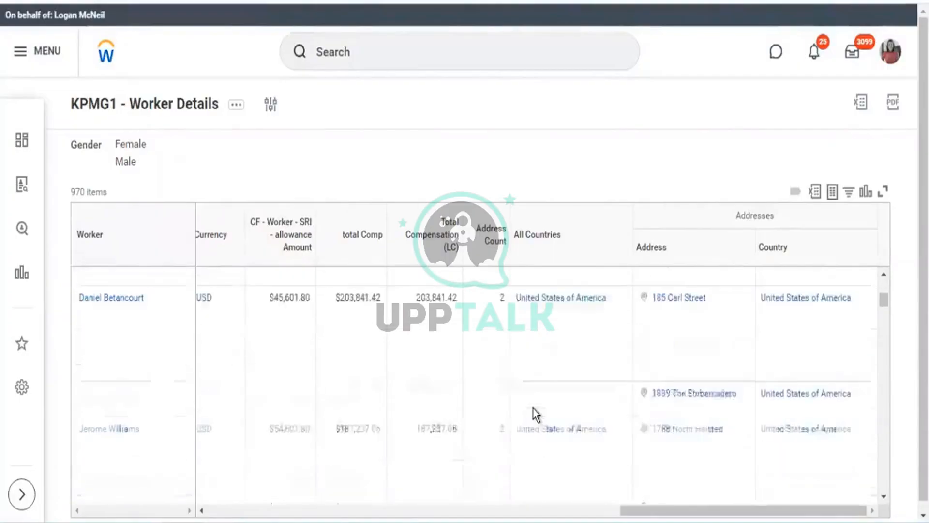
pyautogui.scroll(-5, 534, 407)
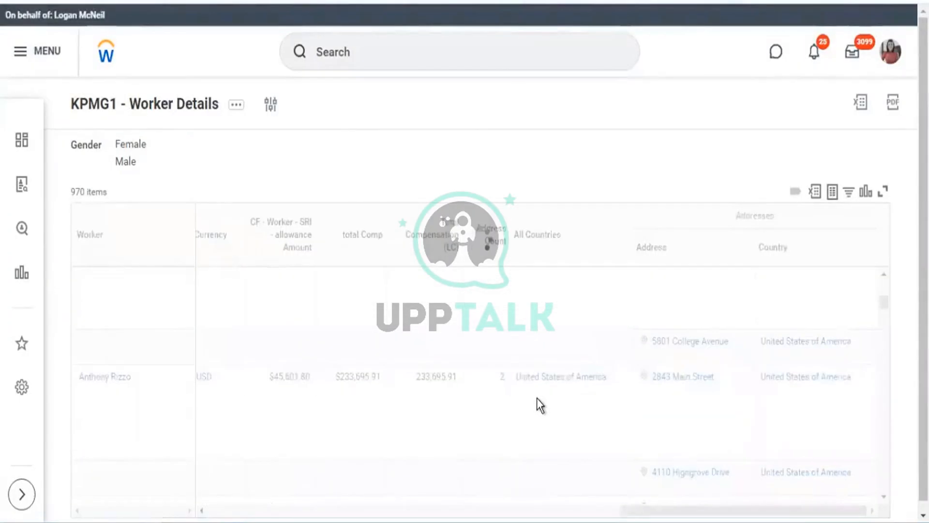
pyautogui.scroll(-2, 537, 399)
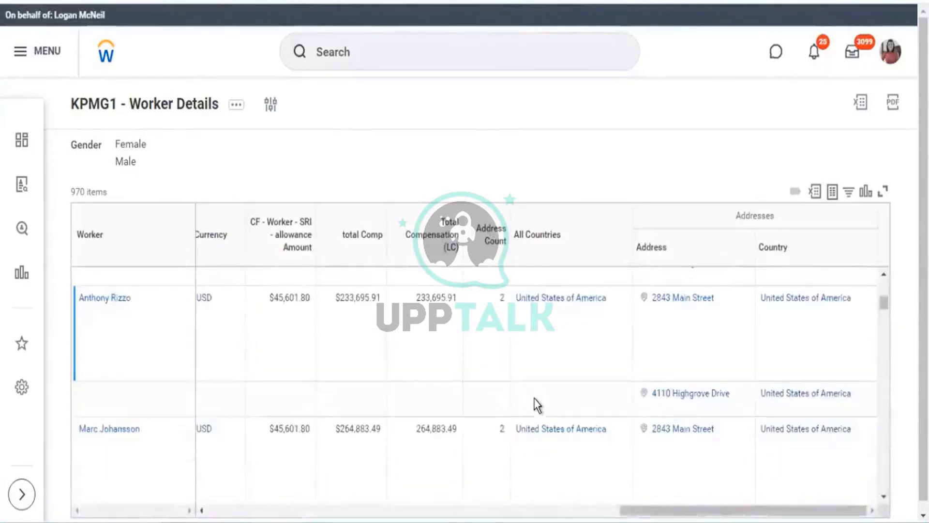
pyautogui.scroll(-8, 536, 404)
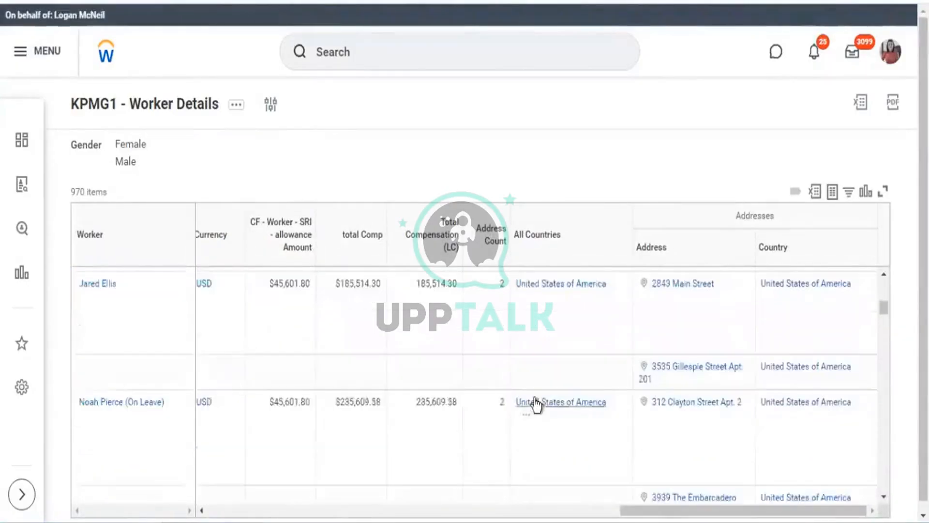
pyautogui.scroll(-5, 535, 404)
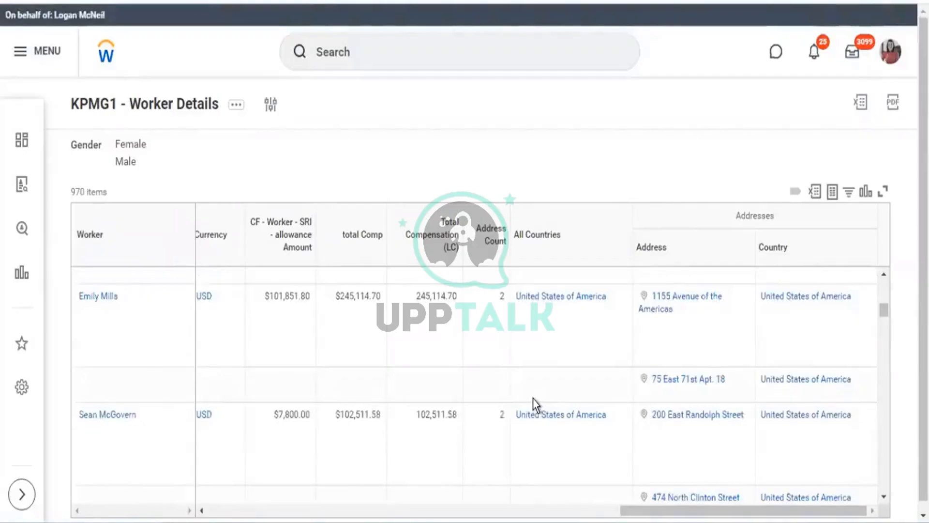